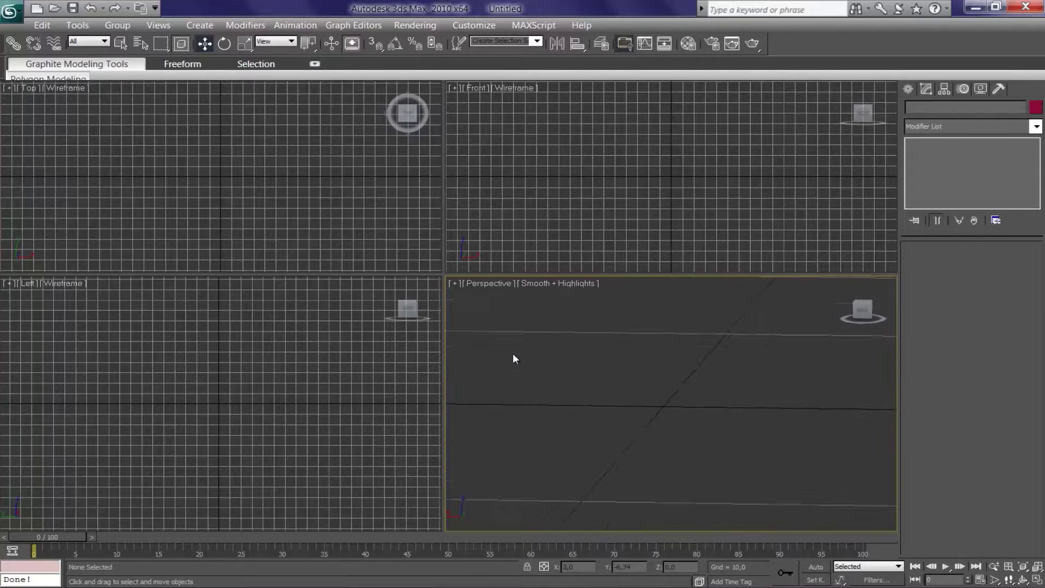
Step: Orbit the empty Perspective view and show the Utilities list with Kam's GTA Scripts
{"action": "middle_click_drag", "start_coordinate": [625, 377], "coordinate": [639, 368], "text": "alt"}
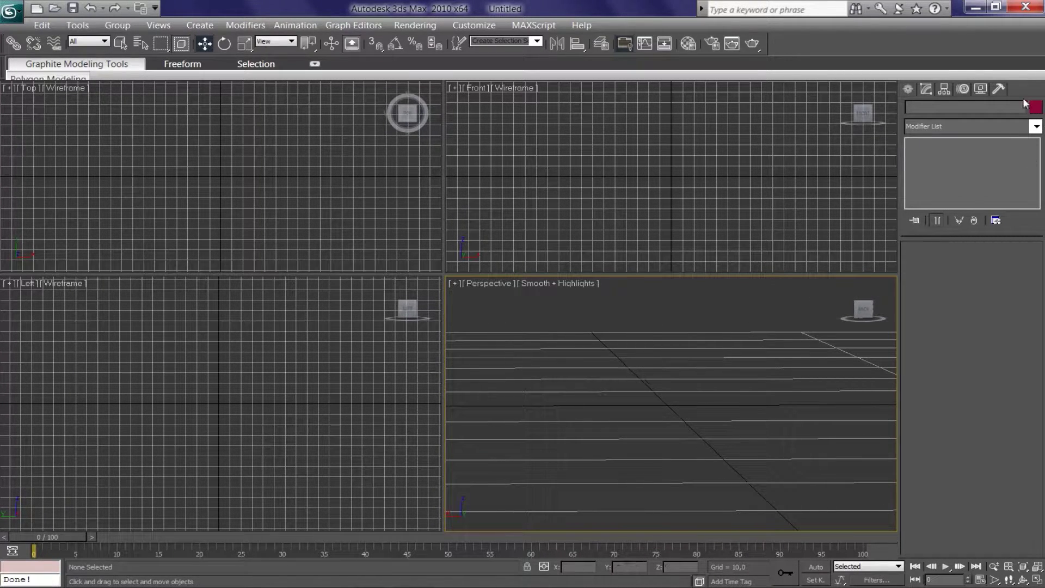
{"action": "left_click", "coordinate": [999, 89]}
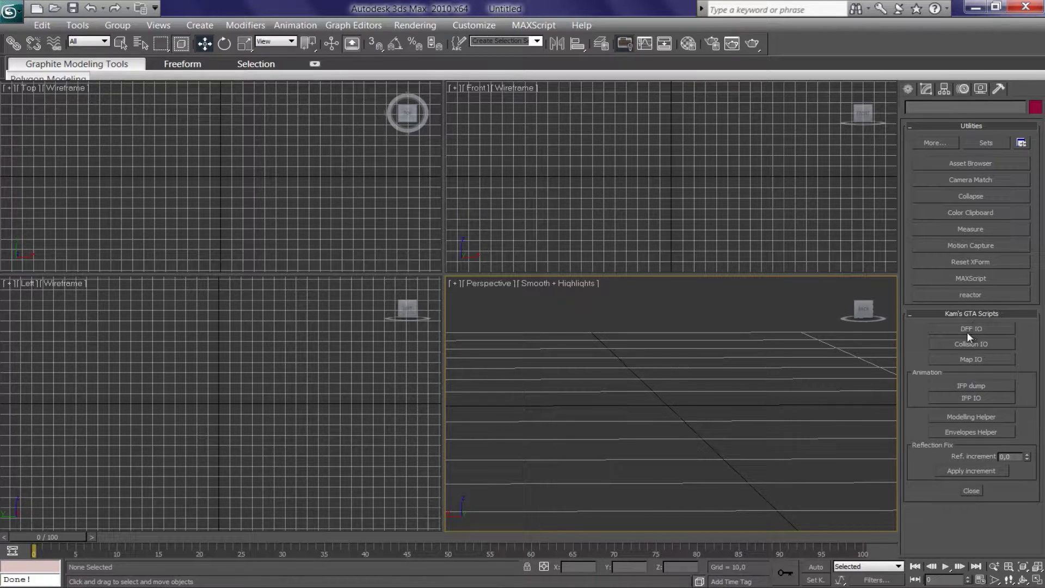
Step: Open the DFF IO tool, expand Import DFF, and enable the Skin the Character option
{"action": "left_click", "coordinate": [959, 329]}
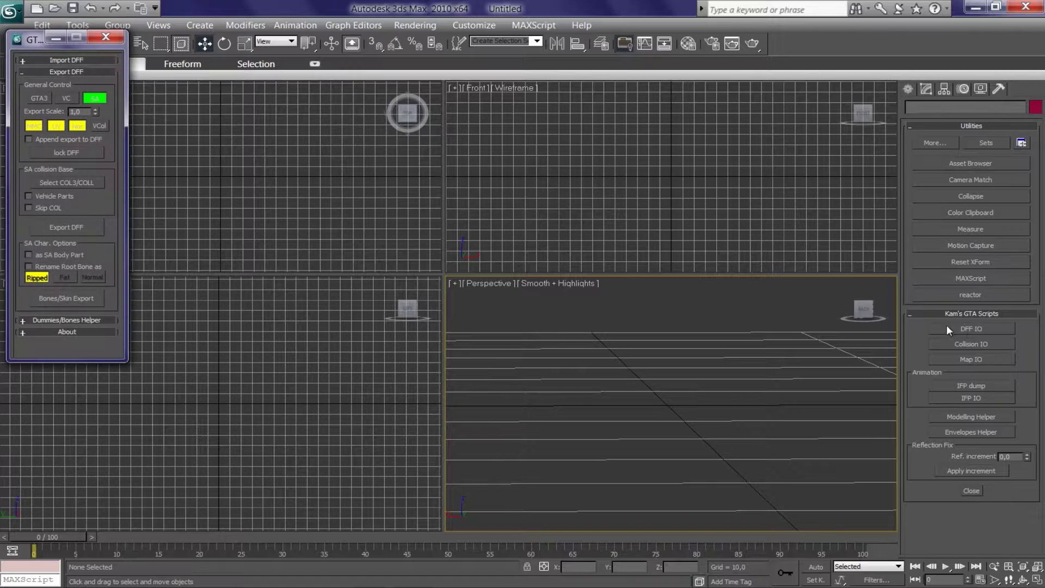
{"action": "left_click_drag", "start_coordinate": [38, 42], "coordinate": [69, 149]}
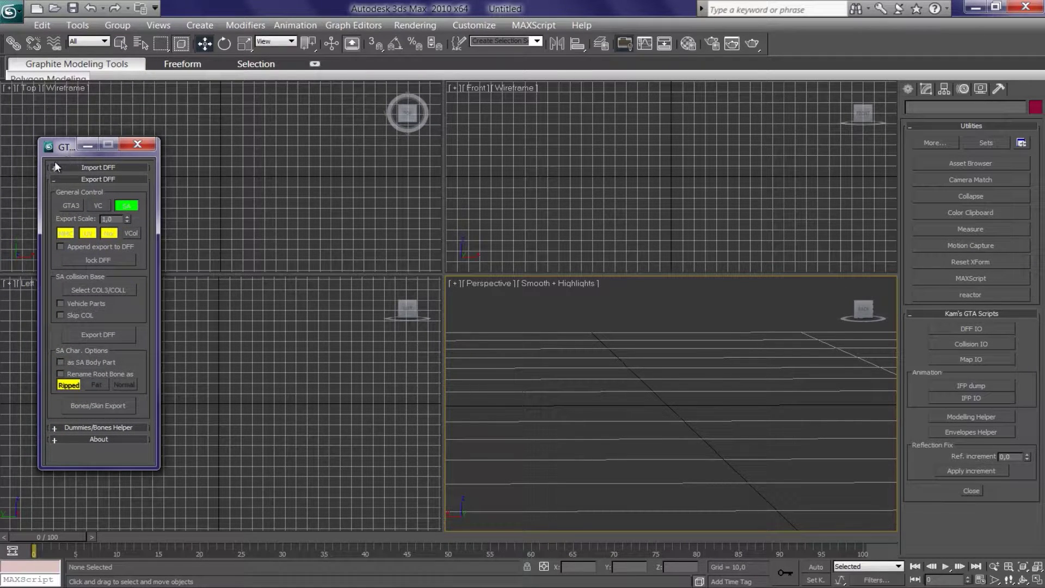
{"action": "left_click", "coordinate": [56, 167]}
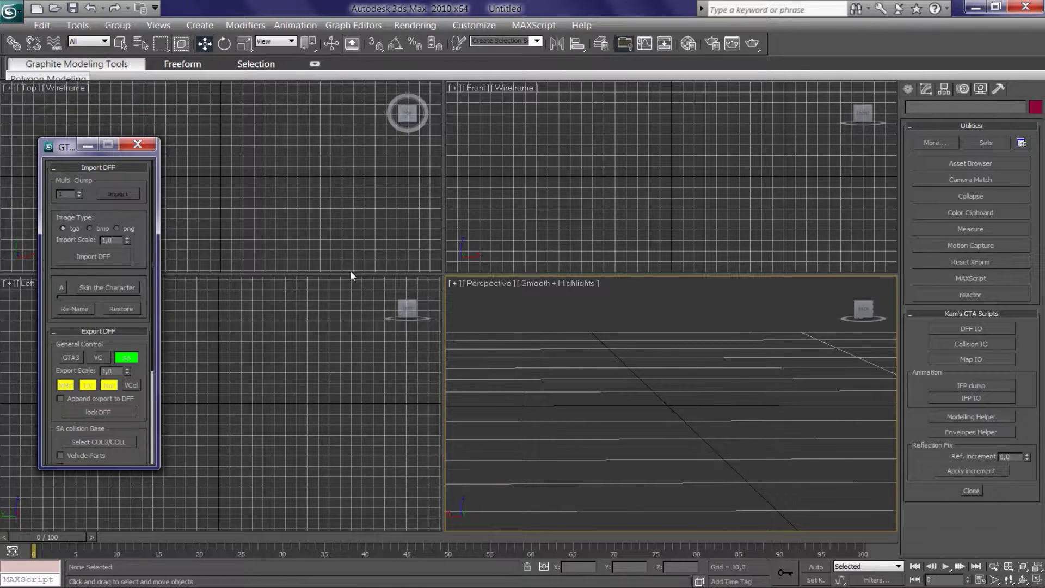
{"action": "mouse_move", "coordinate": [864, 310]}
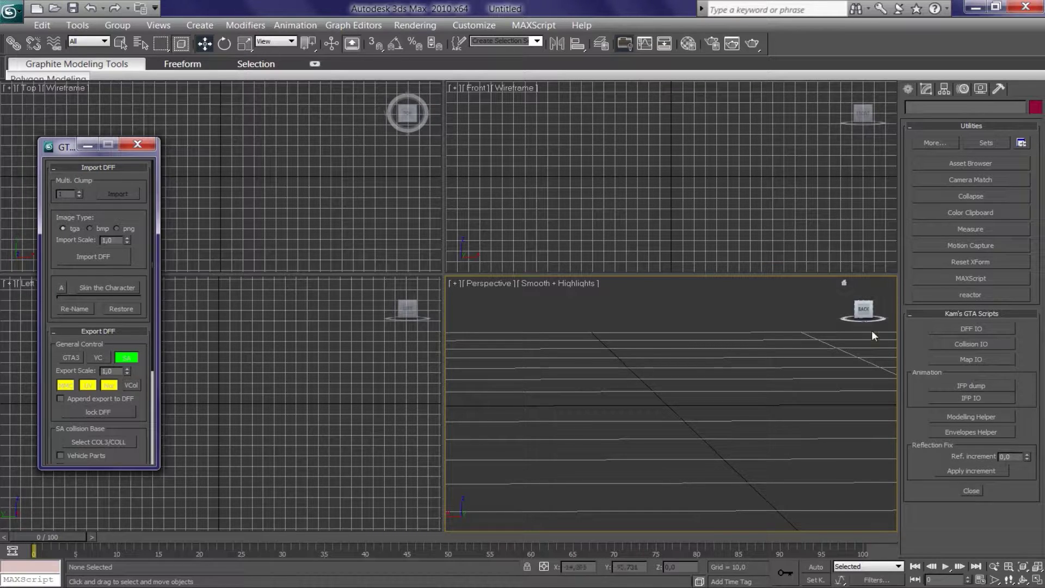
{"action": "left_click", "coordinate": [62, 289]}
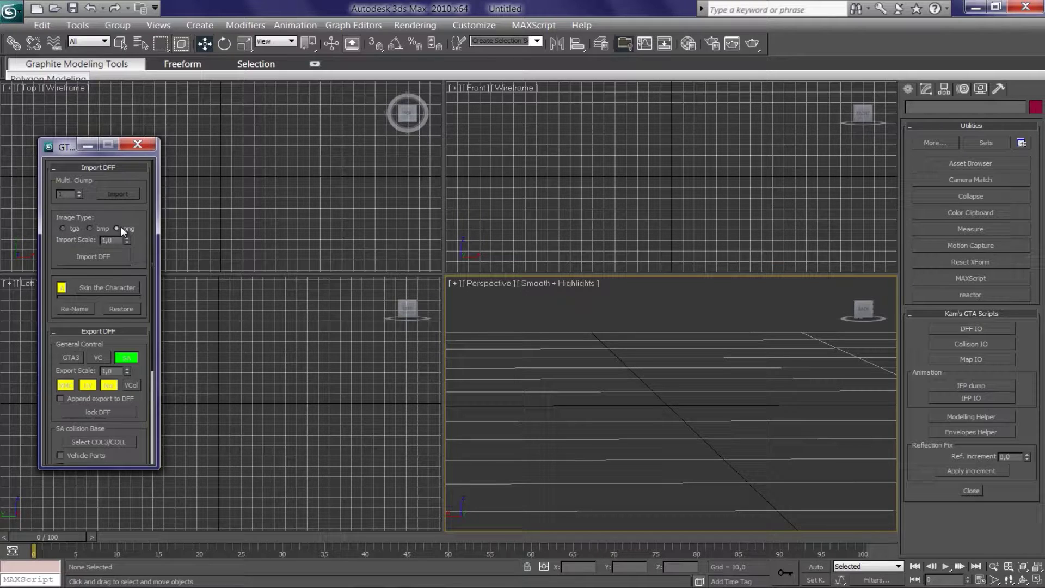
Step: Import TrevorGol8.dff through the Read DFF File dialog
{"action": "left_click", "coordinate": [84, 260]}
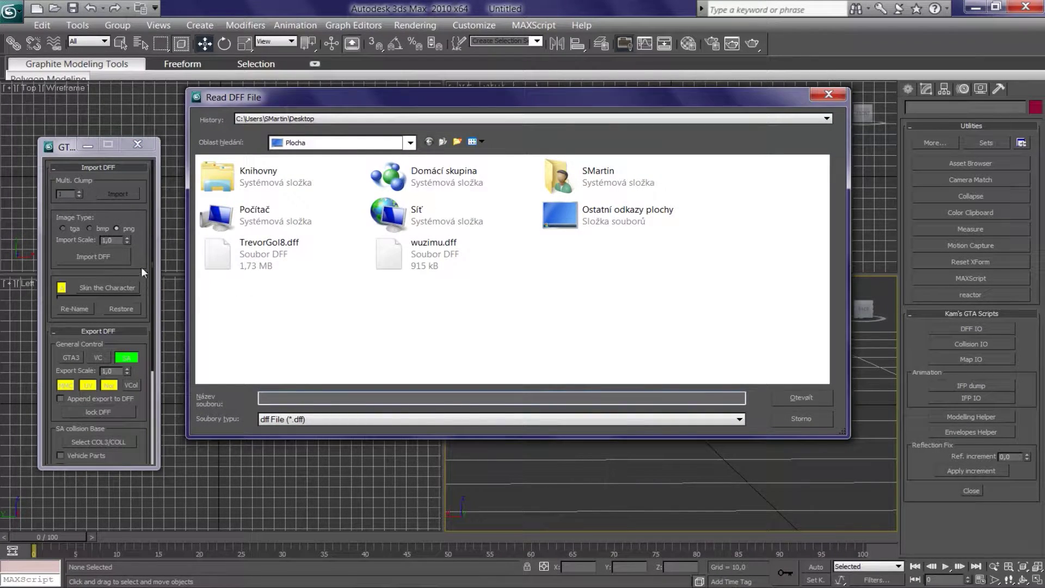
{"action": "left_click", "coordinate": [281, 254]}
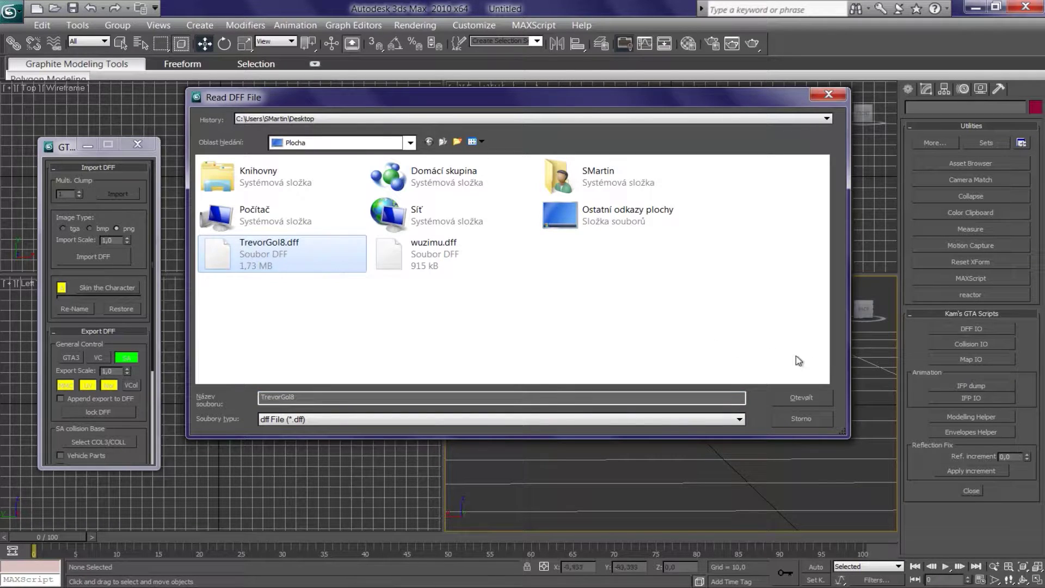
{"action": "left_click", "coordinate": [798, 397]}
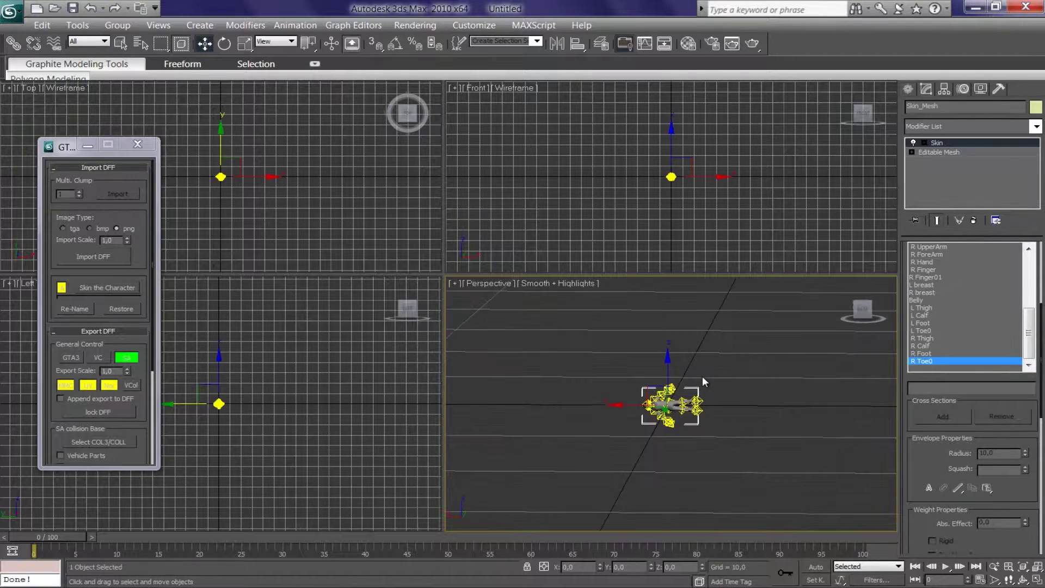
Step: Frame the lying character and box-select all of its parts
{"action": "middle_click_drag", "start_coordinate": [682, 392], "coordinate": [683, 400], "text": "alt"}
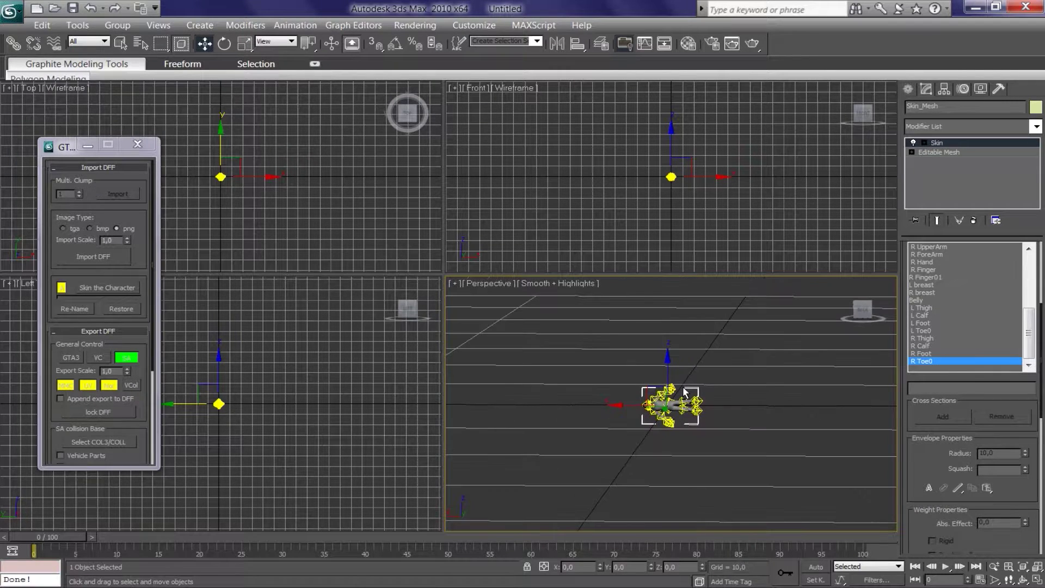
{"action": "scroll", "coordinate": [682, 383], "scroll_direction": "up", "scroll_amount": 5}
{"action": "mouse_move", "coordinate": [682, 378]}
{"action": "middle_mouse_down"}
{"action": "mouse_move", "coordinate": [653, 430]}
{"action": "mouse_move", "coordinate": [824, 362]}
{"action": "middle_mouse_up"}
{"action": "left_click_drag", "start_coordinate": [799, 321], "coordinate": [546, 504]}
Step: Rotate the selected character -90 degrees on Y so it stands upright
{"action": "left_click", "coordinate": [225, 43]}
{"action": "middle_click_drag", "start_coordinate": [605, 388], "coordinate": [603, 398], "text": "alt"}
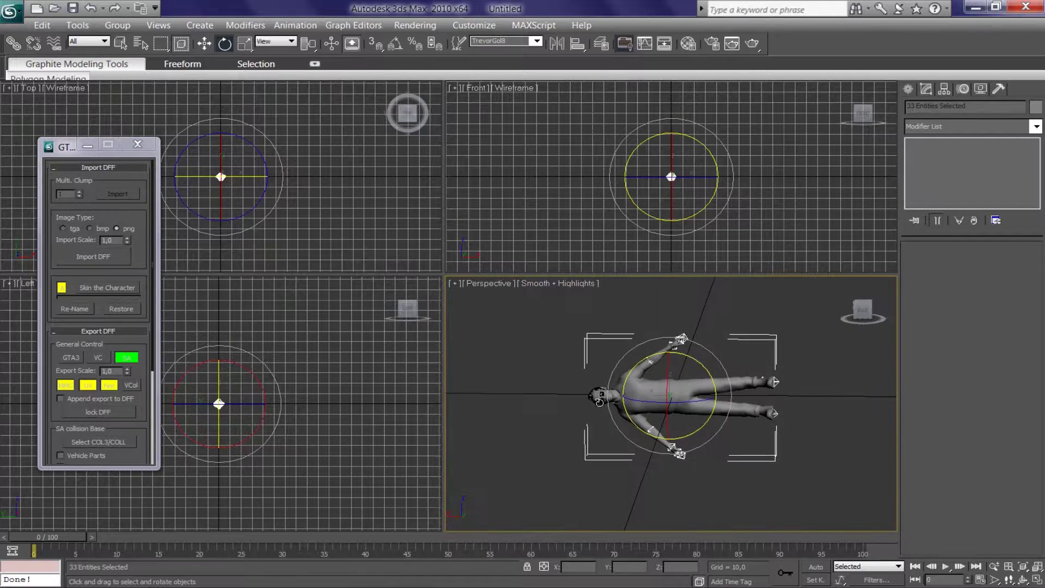
{"action": "key", "text": "F12"}
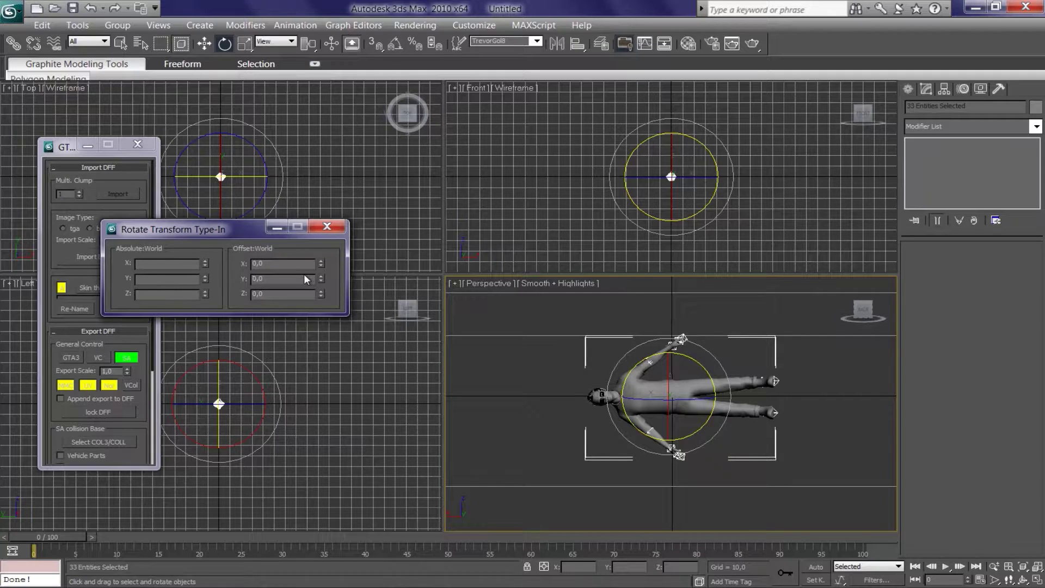
{"action": "type", "text": "-90"}
{"action": "key", "text": "Return"}
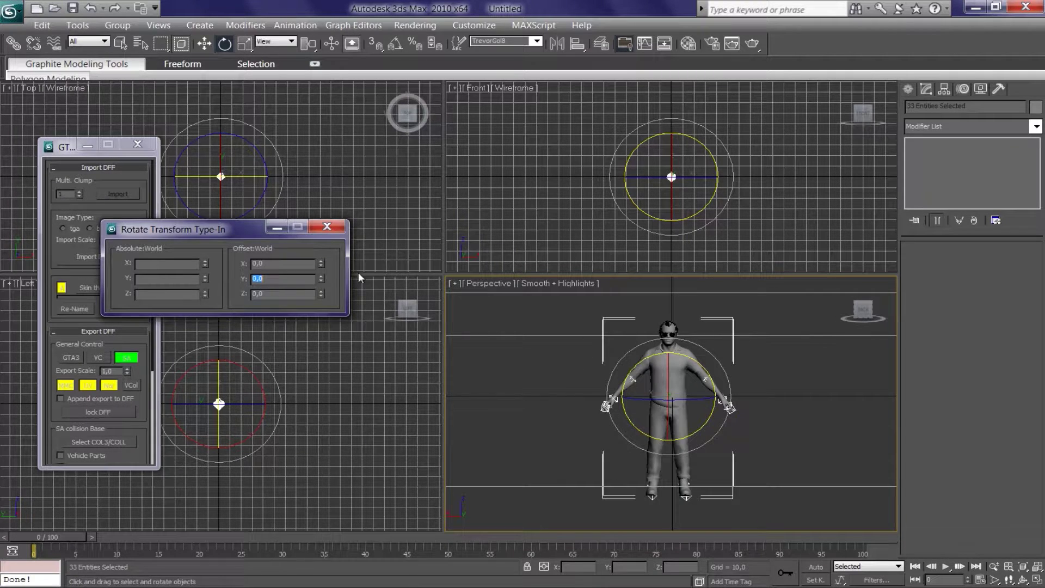
{"action": "left_click", "coordinate": [326, 226]}
Step: Clear the selection and select the character's Skin_Mesh
{"action": "left_click_drag", "start_coordinate": [775, 339], "coordinate": [579, 514]}
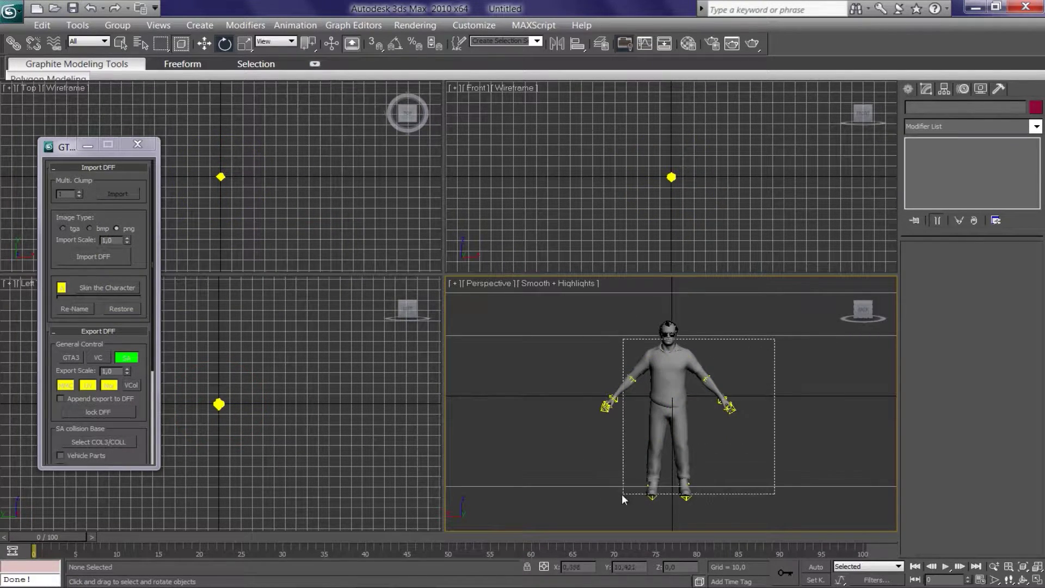
{"action": "left_click_drag", "start_coordinate": [736, 511], "coordinate": [564, 322]}
{"action": "left_click", "coordinate": [746, 340]}
{"action": "scroll", "coordinate": [746, 348], "scroll_direction": "up", "scroll_amount": 3}
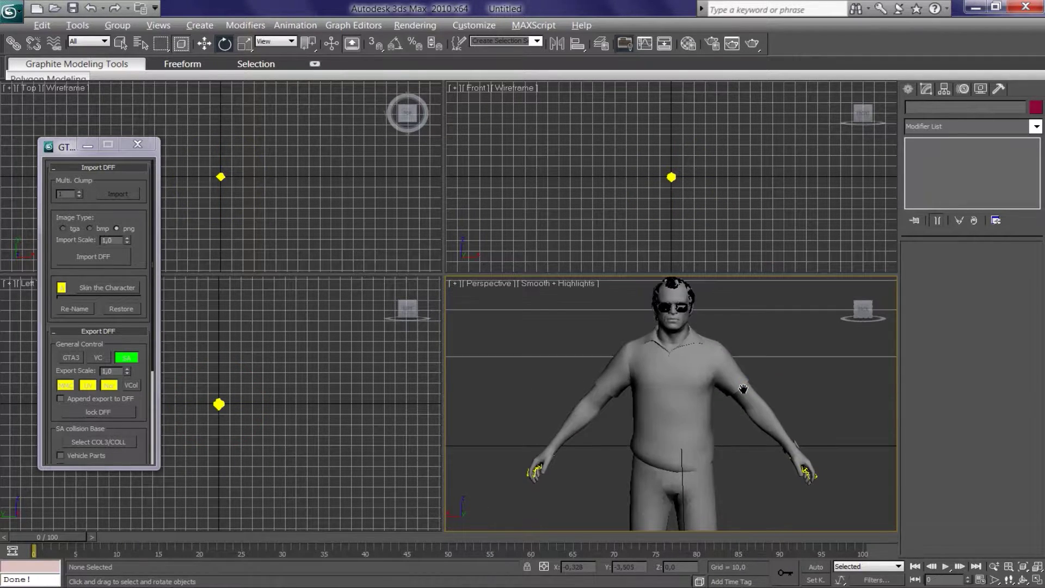
{"action": "scroll", "coordinate": [739, 354], "scroll_direction": "down", "scroll_amount": 1}
{"action": "left_click", "coordinate": [698, 372]}
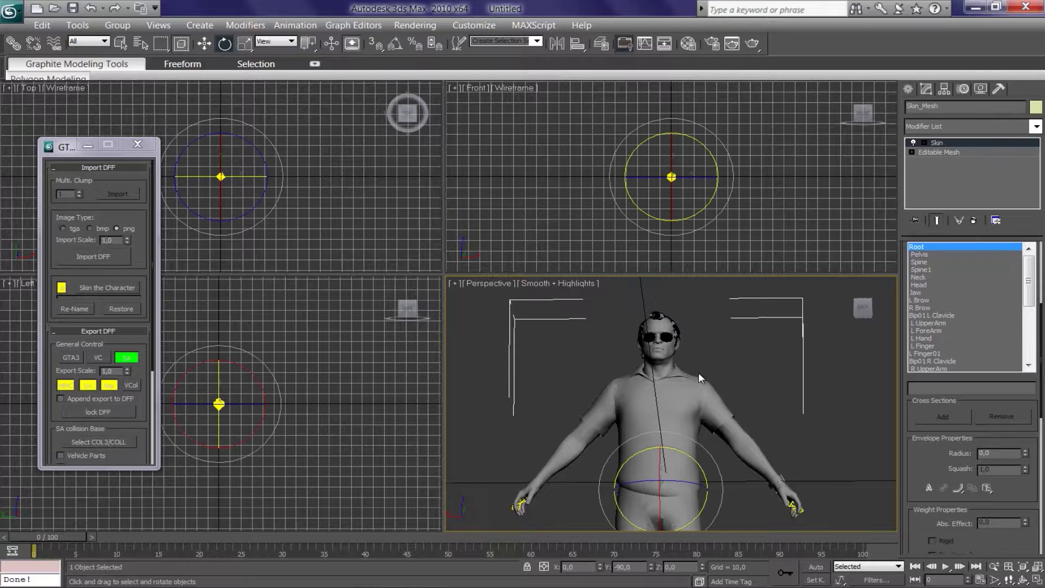
Step: In Editable Mesh Element mode, box-select the original head's faces
{"action": "left_click", "coordinate": [956, 154]}
{"action": "left_click", "coordinate": [985, 266]}
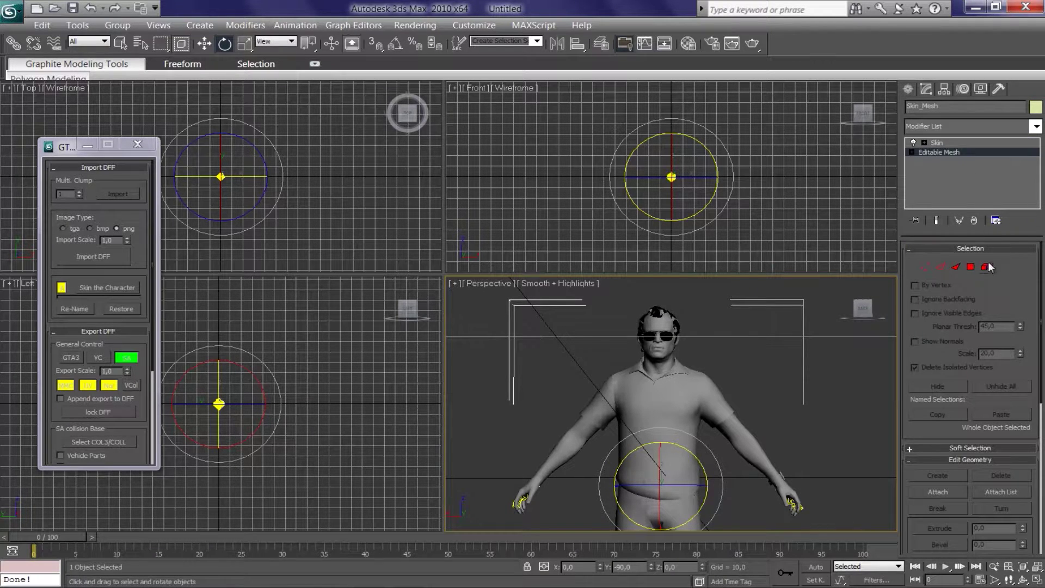
{"action": "left_click", "coordinate": [667, 334]}
{"action": "left_click", "coordinate": [728, 288]}
{"action": "left_click_drag", "start_coordinate": [725, 279], "coordinate": [612, 385]}
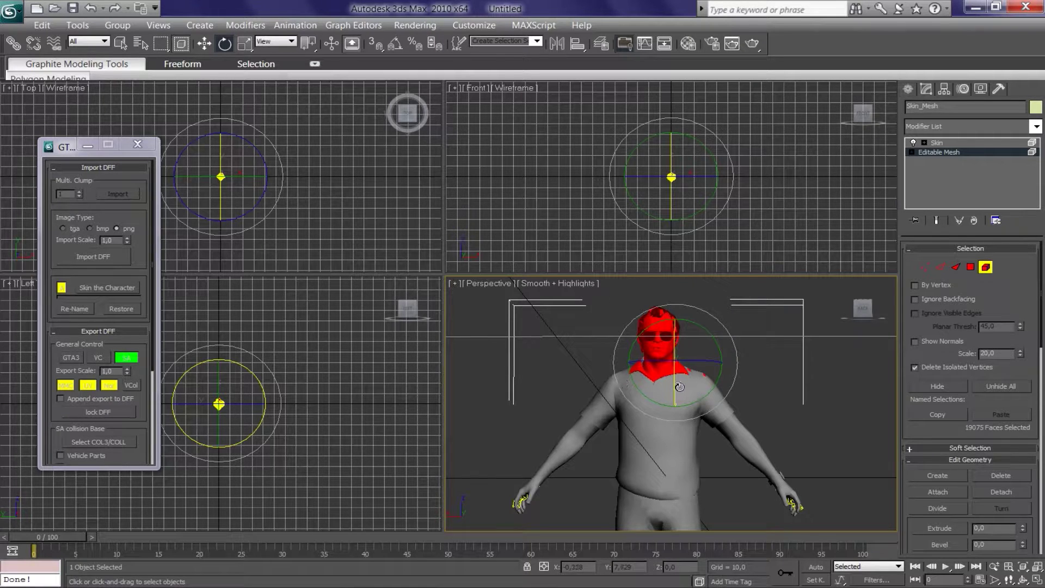
{"action": "mouse_move", "coordinate": [679, 384]}
{"action": "middle_mouse_down"}
{"action": "mouse_move", "coordinate": [685, 416]}
{"action": "mouse_move", "coordinate": [639, 417]}
{"action": "mouse_move", "coordinate": [707, 430]}
{"action": "middle_mouse_up"}
{"action": "scroll", "coordinate": [681, 398], "scroll_direction": "up", "scroll_amount": 5}
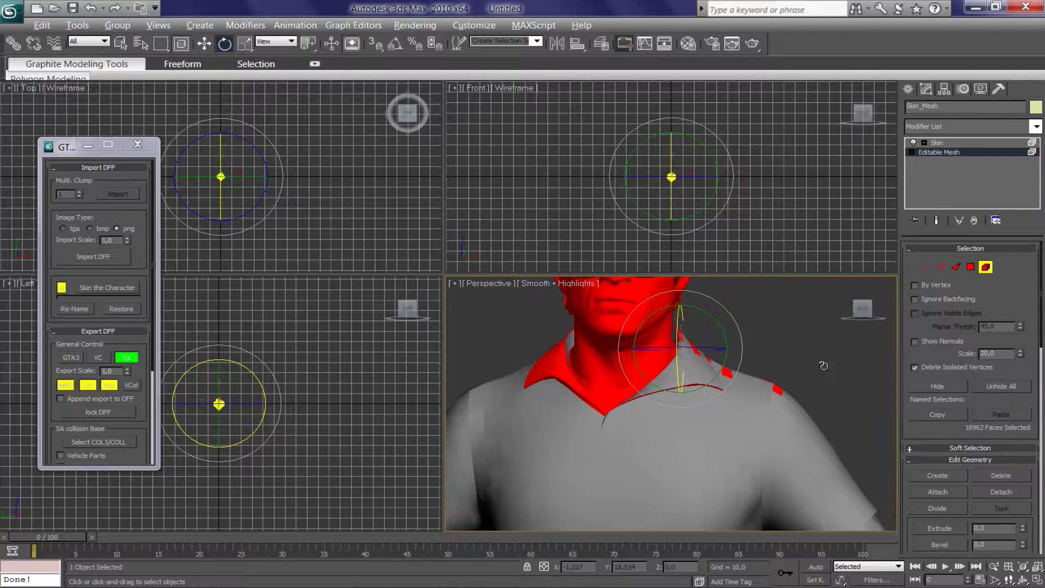
Step: Remove the shoulder and collar faces from the head selection
{"action": "left_click_drag", "start_coordinate": [707, 430], "coordinate": [719, 404], "text": "alt"}
{"action": "left_click_drag", "start_coordinate": [761, 335], "coordinate": [482, 460], "text": "alt"}
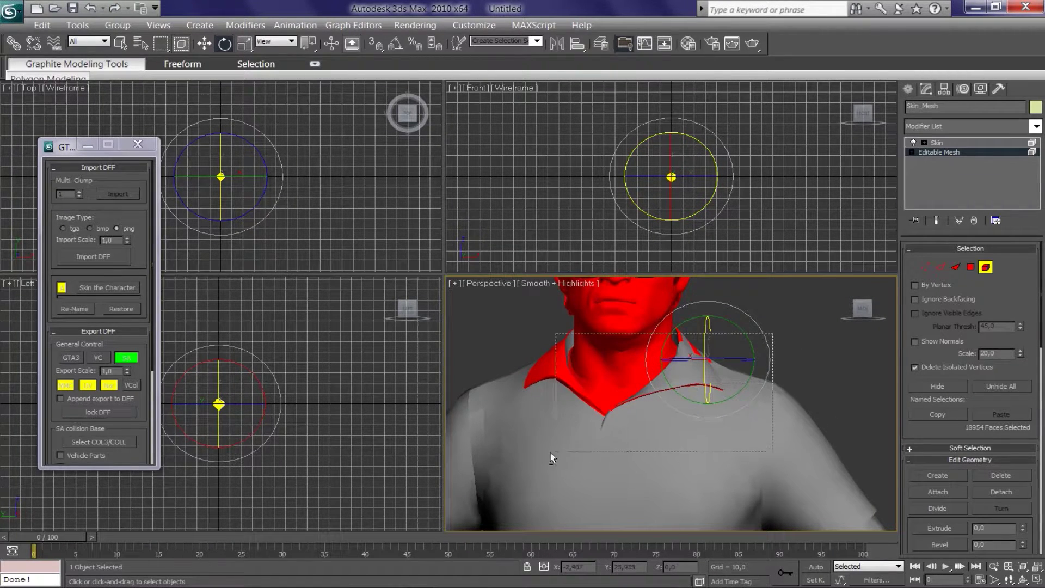
{"action": "middle_click_drag", "start_coordinate": [687, 394], "coordinate": [691, 364], "text": "alt"}
{"action": "left_click_drag", "start_coordinate": [732, 369], "coordinate": [538, 436], "text": "alt"}
{"action": "mouse_move", "coordinate": [745, 395]}
{"action": "middle_mouse_down", "text": "alt"}
{"action": "mouse_move", "coordinate": [538, 463]}
{"action": "mouse_move", "coordinate": [525, 446]}
{"action": "mouse_move", "coordinate": [509, 452]}
{"action": "middle_mouse_up", "text": "alt"}
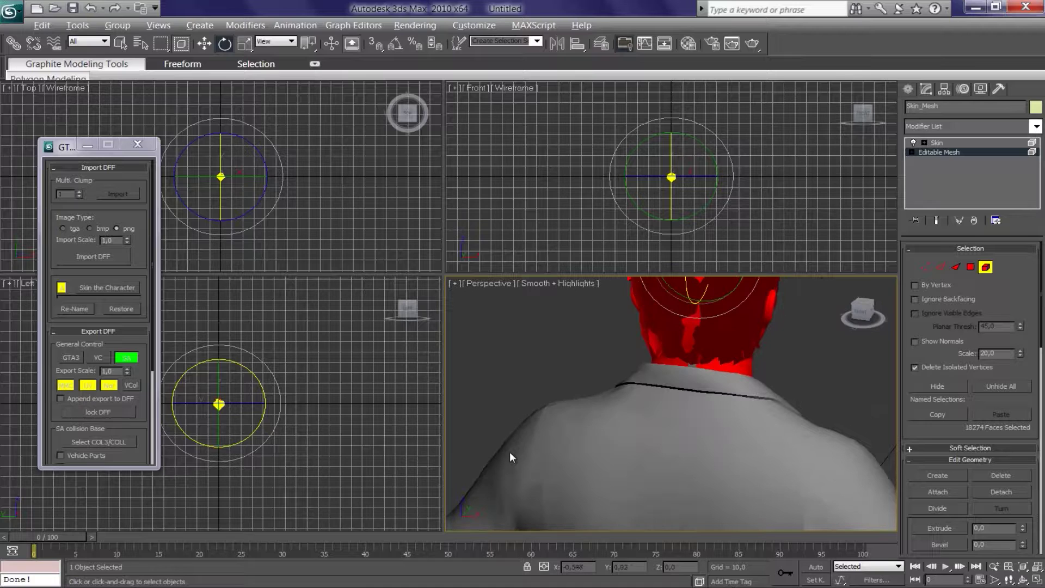
{"action": "mouse_move", "coordinate": [692, 366]}
{"action": "middle_mouse_down", "text": "alt"}
{"action": "mouse_move", "coordinate": [575, 401]}
{"action": "mouse_move", "coordinate": [389, 392]}
{"action": "middle_mouse_up", "text": "alt"}
{"action": "middle_click_drag", "start_coordinate": [616, 401], "coordinate": [653, 435], "text": "alt"}
Step: Delete the head faces and inspect the open collar
{"action": "key", "text": "Delete"}
{"action": "mouse_move", "coordinate": [738, 437]}
{"action": "middle_mouse_down"}
{"action": "mouse_move", "coordinate": [738, 400]}
{"action": "mouse_move", "coordinate": [770, 424]}
{"action": "mouse_move", "coordinate": [705, 446]}
{"action": "mouse_move", "coordinate": [682, 405]}
{"action": "mouse_move", "coordinate": [702, 417]}
{"action": "mouse_move", "coordinate": [640, 386]}
{"action": "middle_mouse_up"}
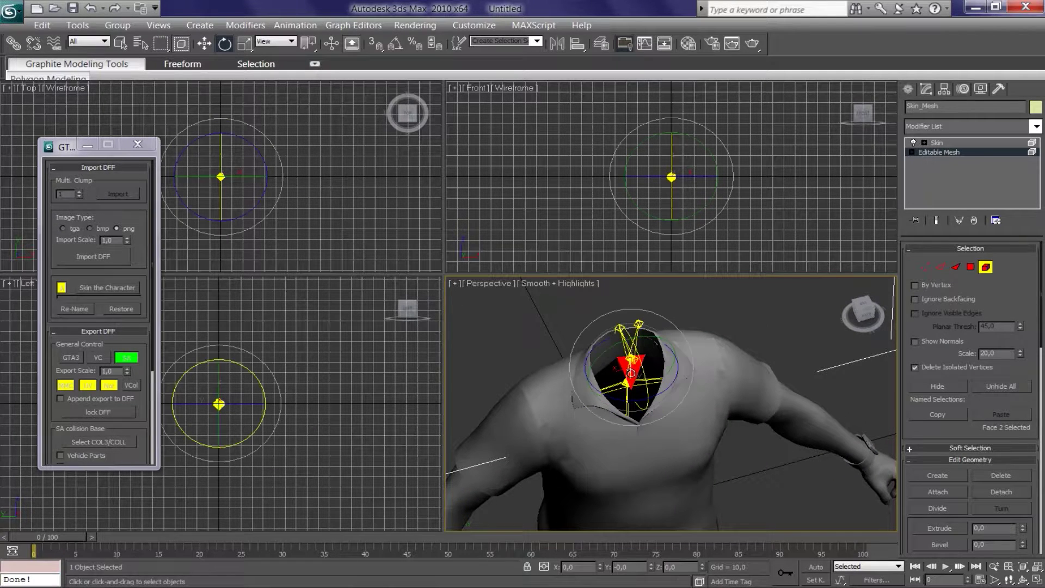
{"action": "scroll", "coordinate": [640, 386], "scroll_direction": "up", "scroll_amount": 2}
{"action": "scroll", "coordinate": [734, 380], "scroll_direction": "up", "scroll_amount": 3}
{"action": "scroll", "coordinate": [733, 380], "scroll_direction": "down", "scroll_amount": 1}
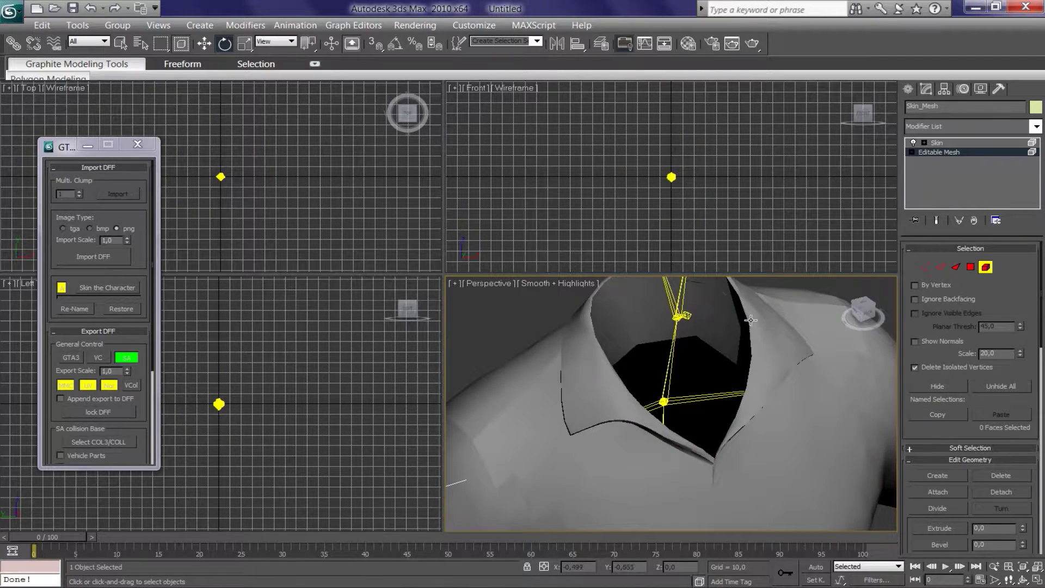
{"action": "middle_click_drag", "start_coordinate": [734, 379], "coordinate": [691, 362], "text": "alt"}
{"action": "left_click", "coordinate": [667, 351]}
{"action": "left_click", "coordinate": [691, 376]}
Step: Exit Element mode and box-select the whole headless character
{"action": "middle_click_drag", "start_coordinate": [722, 411], "coordinate": [656, 434], "text": "alt"}
{"action": "scroll", "coordinate": [655, 434], "scroll_direction": "down", "scroll_amount": 3}
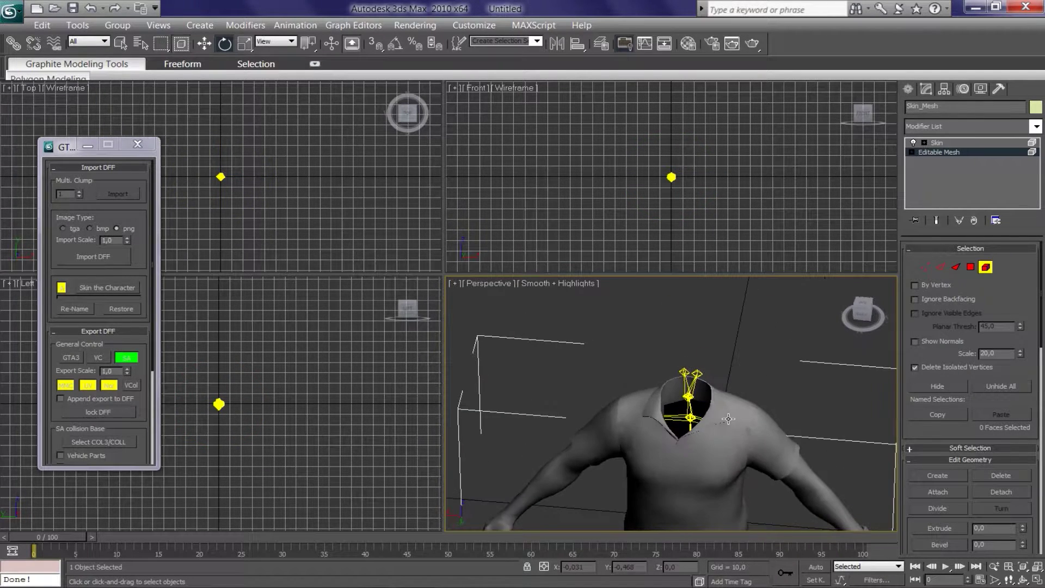
{"action": "left_click", "coordinate": [986, 267]}
{"action": "scroll", "coordinate": [672, 446], "scroll_direction": "down", "scroll_amount": 3}
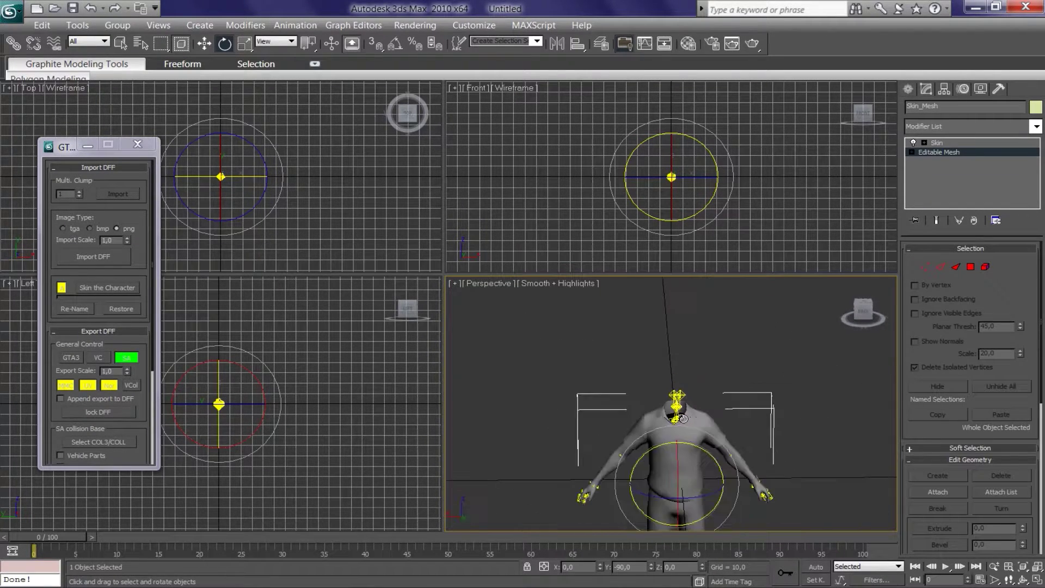
{"action": "scroll", "coordinate": [672, 447], "scroll_direction": "down", "scroll_amount": 2}
{"action": "left_click_drag", "start_coordinate": [778, 364], "coordinate": [575, 520]}
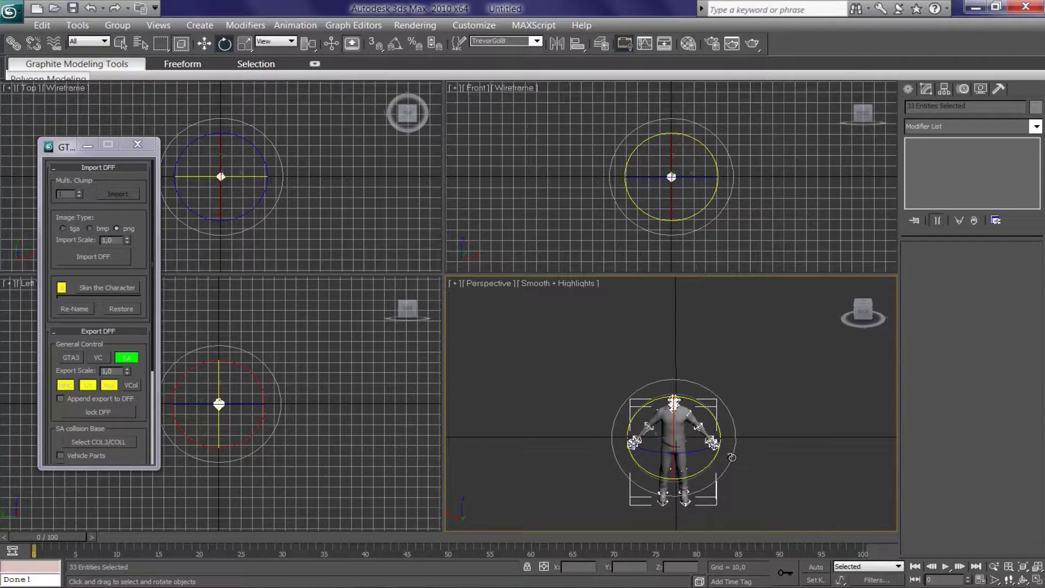
Step: Select the whole first character and its skeleton with the Move tool
{"action": "left_click", "coordinate": [759, 398]}
{"action": "middle_click_drag", "start_coordinate": [760, 399], "coordinate": [759, 368]}
{"action": "left_click_drag", "start_coordinate": [761, 369], "coordinate": [617, 521]}
{"action": "middle_click_drag", "start_coordinate": [655, 469], "coordinate": [656, 438]}
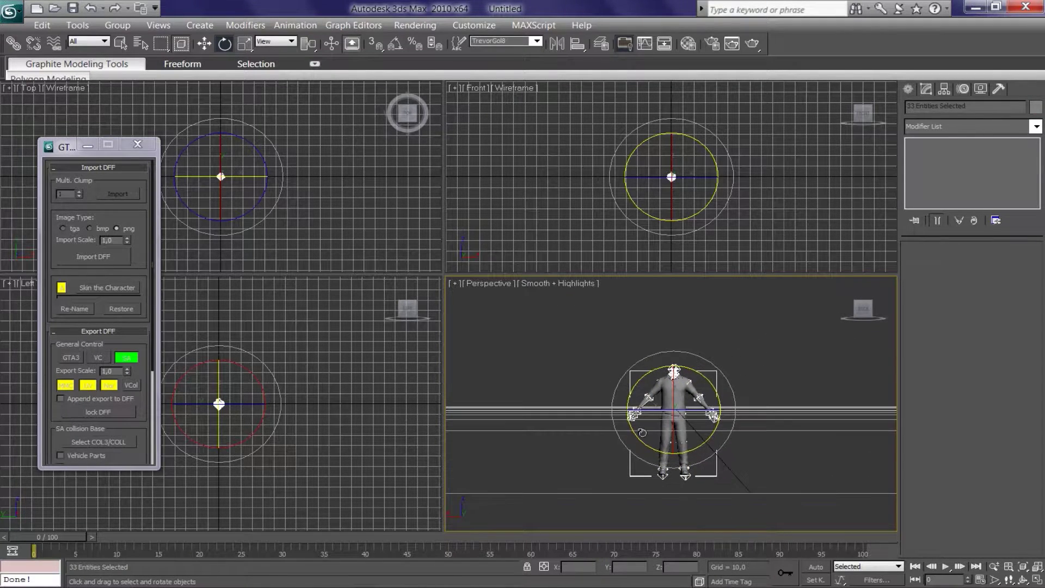
{"action": "left_click", "coordinate": [205, 43]}
{"action": "left_click_drag", "start_coordinate": [761, 349], "coordinate": [603, 478]}
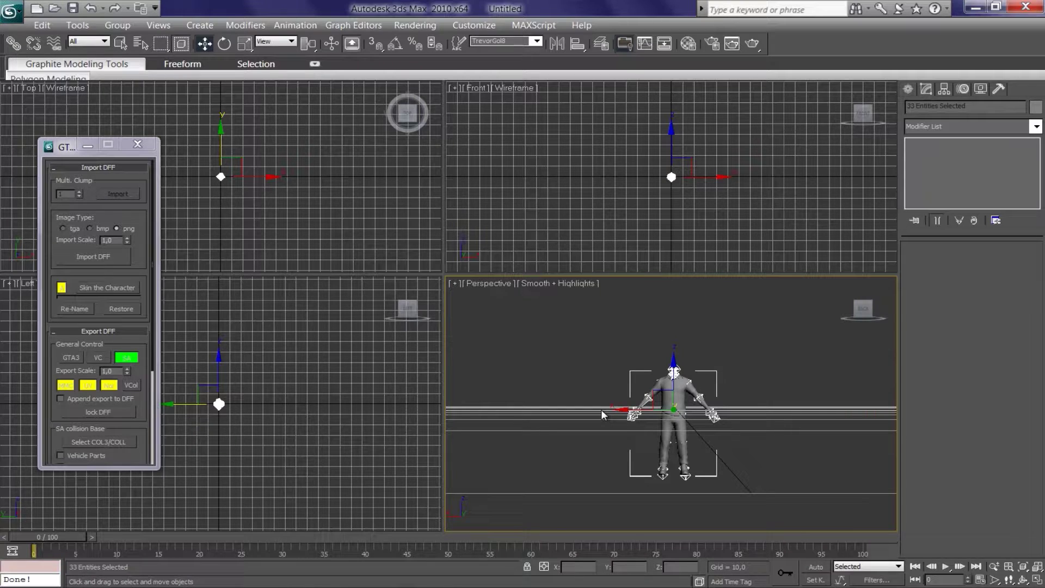
Step: Shift the character sideways along X to clear the origin, then start Import DFF
{"action": "key", "text": "F12"}
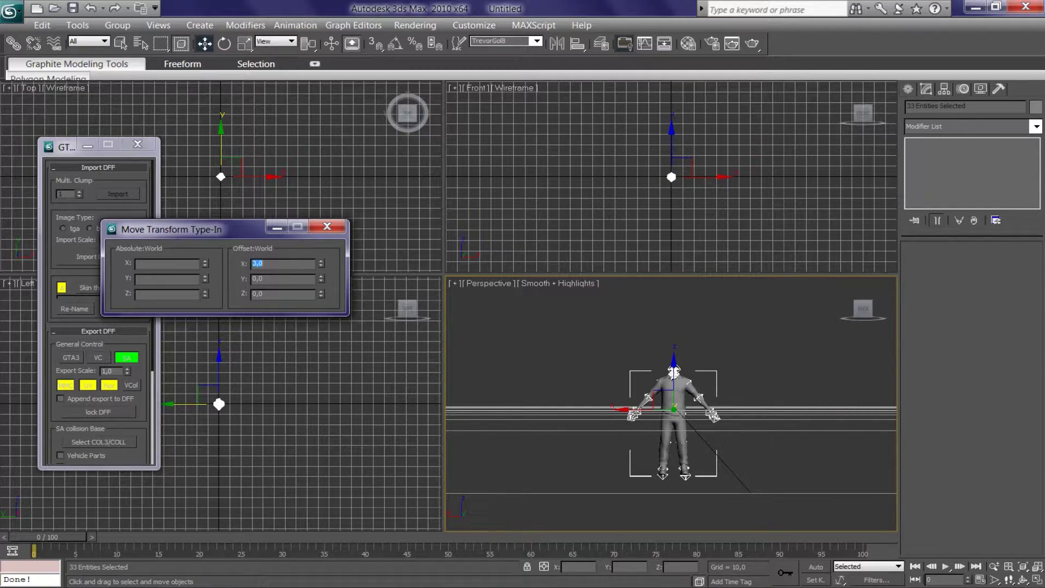
{"action": "key", "text": "Return"}
{"action": "left_click", "coordinate": [327, 226]}
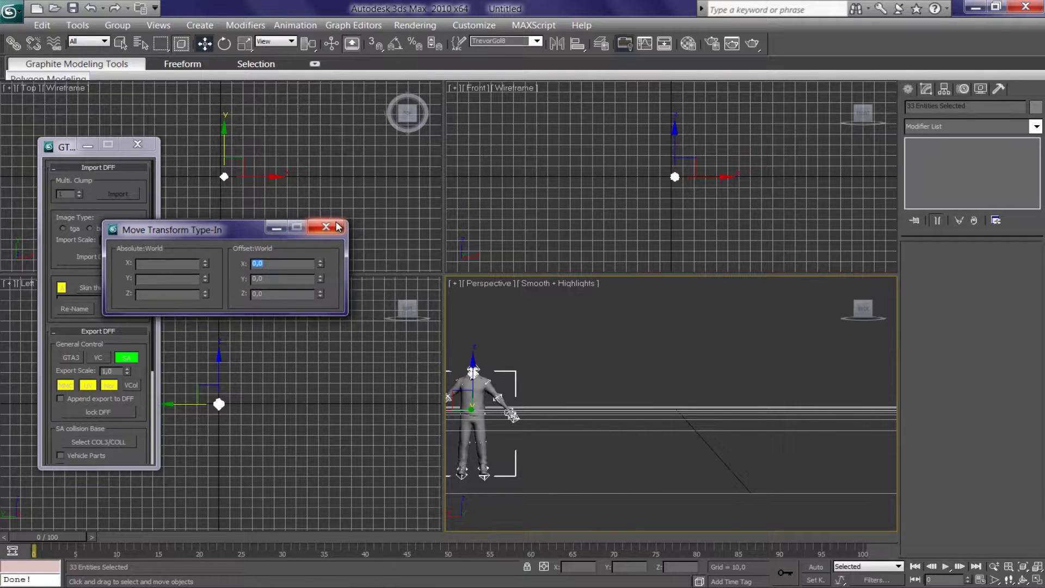
{"action": "left_click", "coordinate": [646, 410]}
{"action": "middle_click_drag", "start_coordinate": [681, 385], "coordinate": [673, 416], "text": "alt"}
{"action": "mouse_move", "coordinate": [732, 375]}
{"action": "middle_mouse_down", "text": "alt"}
{"action": "mouse_move", "coordinate": [735, 430]}
{"action": "mouse_move", "coordinate": [707, 390]}
{"action": "middle_mouse_up", "text": "alt"}
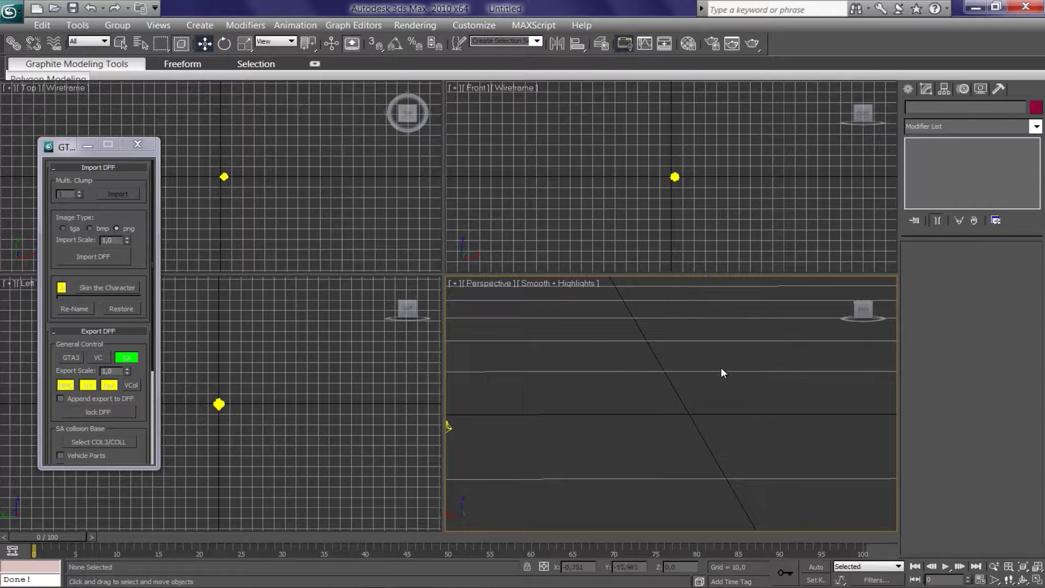
{"action": "left_click", "coordinate": [98, 259]}
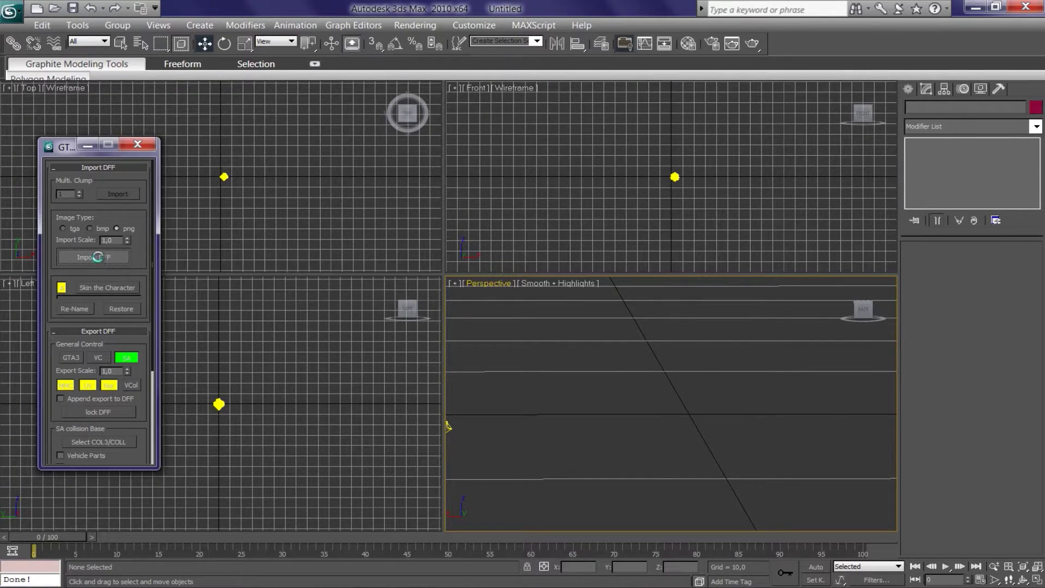
Step: Import wuzimu.dff and box-select its bones
{"action": "left_click", "coordinate": [435, 253]}
{"action": "left_click", "coordinate": [809, 394]}
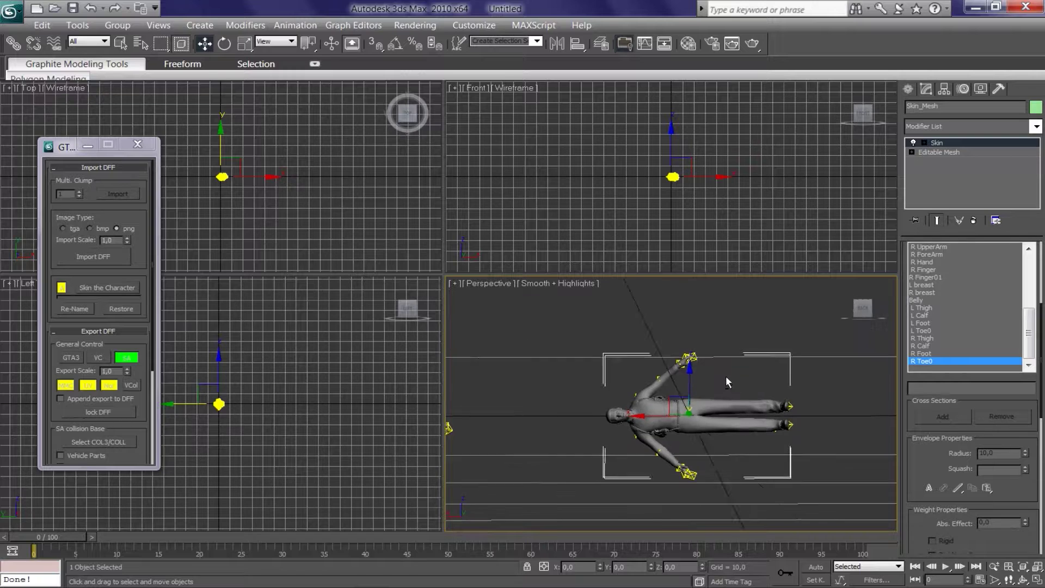
{"action": "left_click_drag", "start_coordinate": [801, 337], "coordinate": [627, 502]}
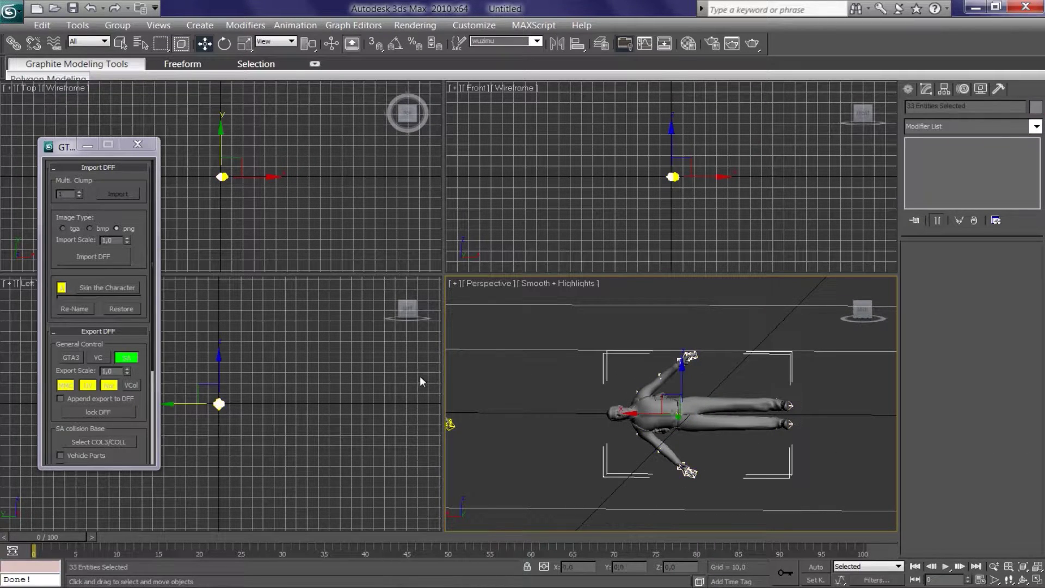
Step: Rotate the wuzimu skeleton -90 degrees on Y so it stands upright
{"action": "left_click", "coordinate": [224, 44]}
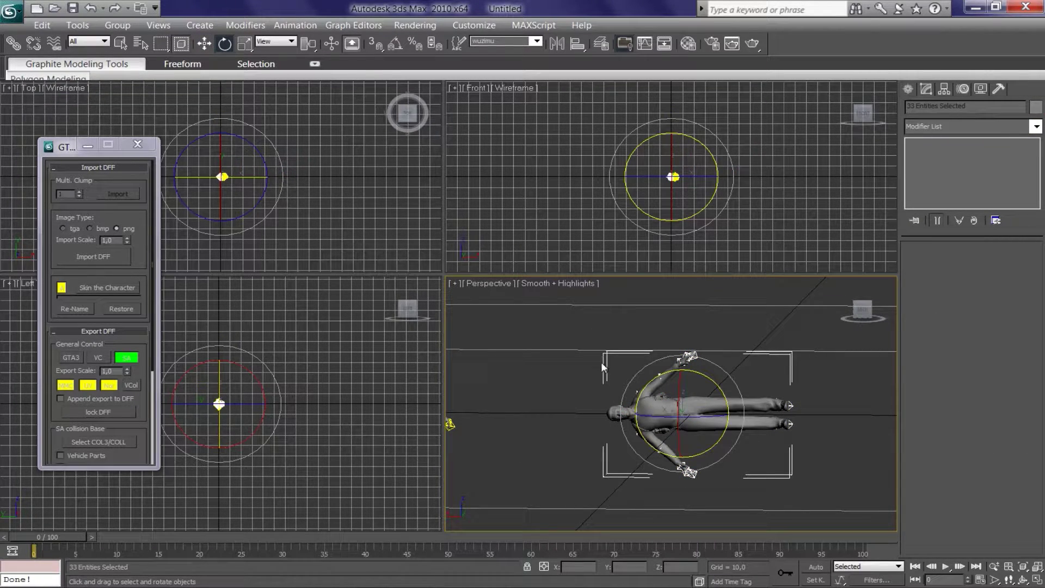
{"action": "key", "text": "F12"}
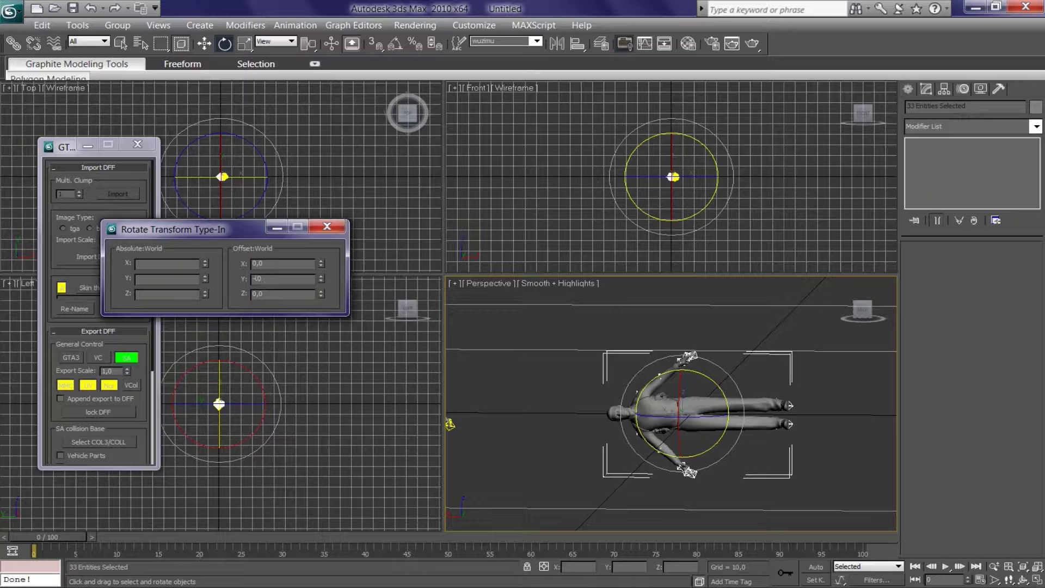
{"action": "key", "text": "Return"}
{"action": "left_click", "coordinate": [326, 226]}
{"action": "middle_click_drag", "start_coordinate": [811, 394], "coordinate": [794, 349], "text": "alt"}
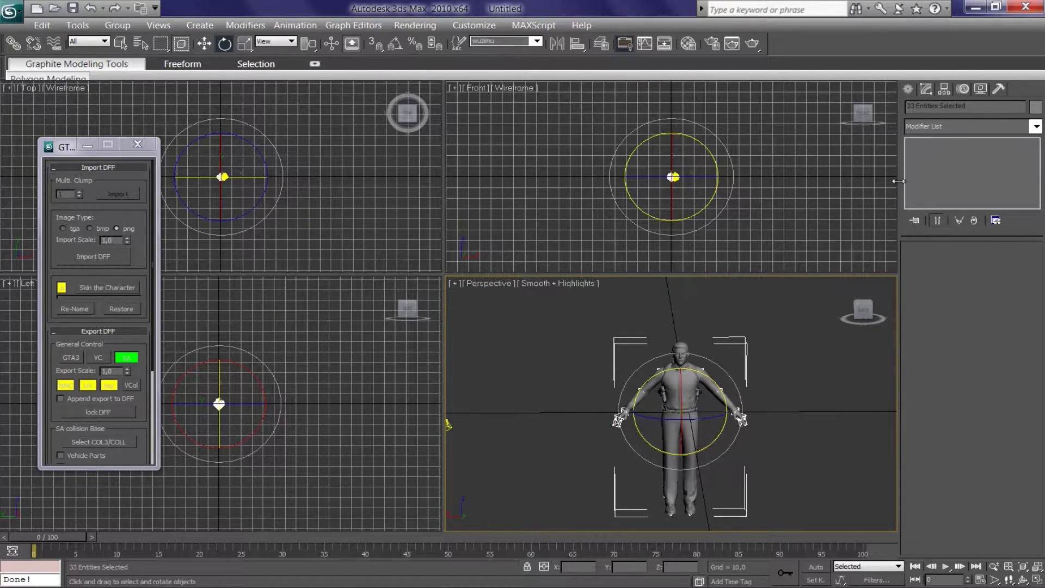
Step: Cycle through the command panel tabs back to Modify and clear the selection
{"action": "left_click", "coordinate": [906, 92]}
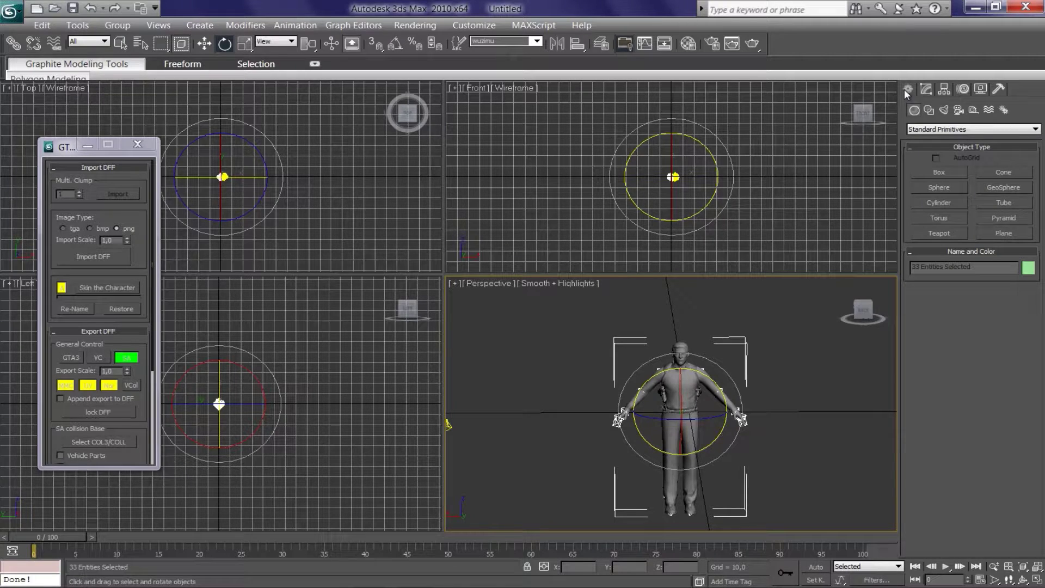
{"action": "left_click", "coordinate": [925, 90]}
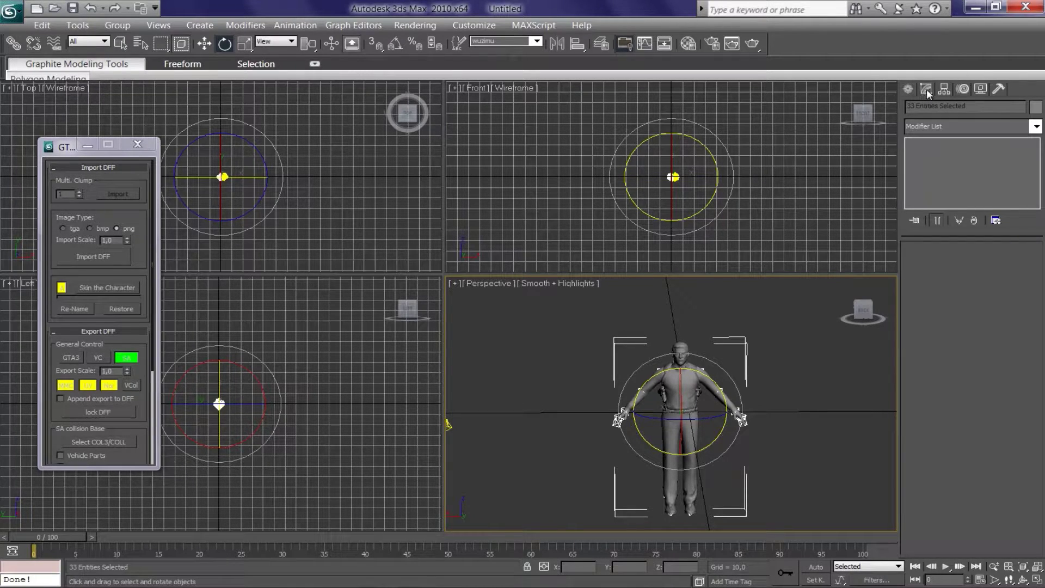
{"action": "left_click", "coordinate": [913, 89]}
{"action": "left_click", "coordinate": [1001, 90]}
{"action": "left_click", "coordinate": [909, 88]}
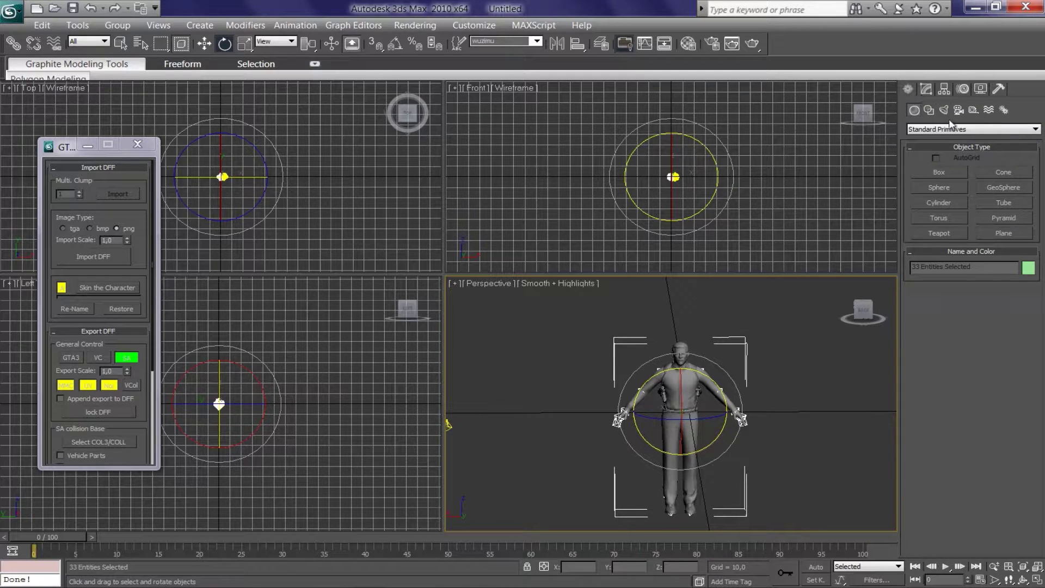
{"action": "left_click", "coordinate": [926, 89]}
{"action": "left_click", "coordinate": [750, 329]}
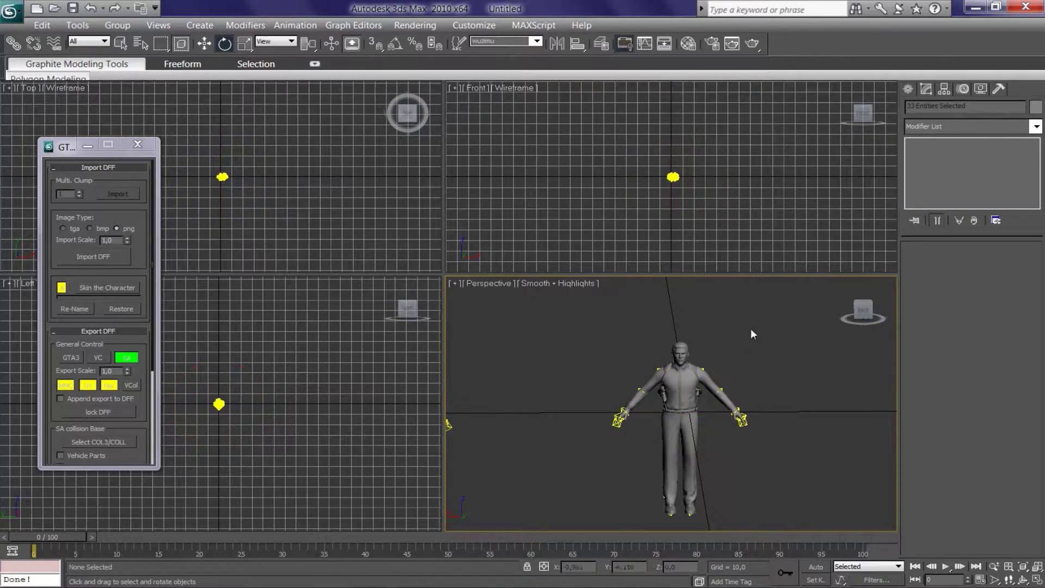
Step: Select wuzimu's Skin_Mesh and enter Editable Mesh Element mode
{"action": "left_click", "coordinate": [687, 382]}
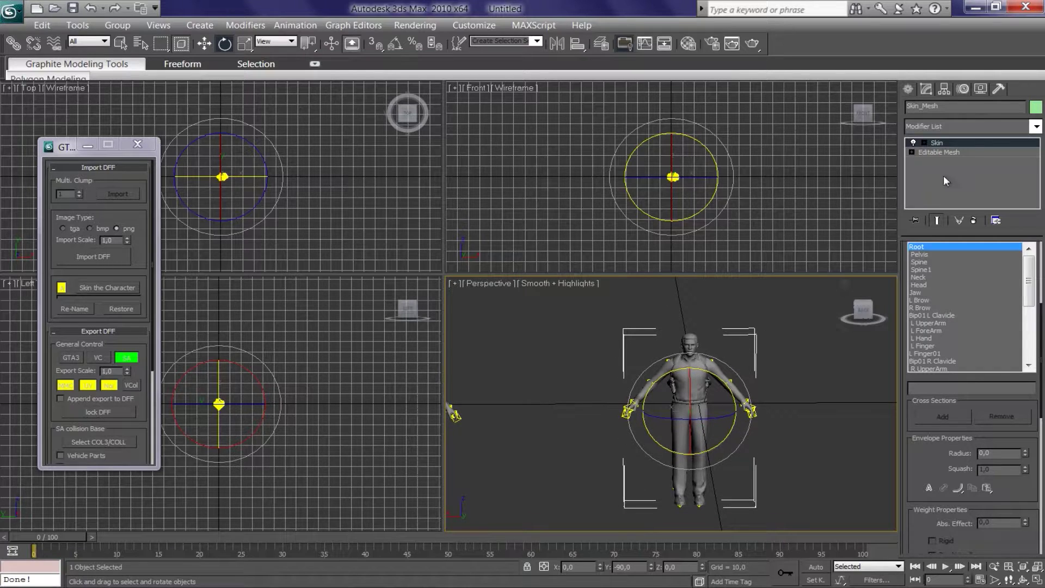
{"action": "left_click", "coordinate": [935, 152]}
{"action": "left_click", "coordinate": [985, 267]}
{"action": "mouse_move", "coordinate": [810, 449]}
{"action": "left_mouse_down"}
{"action": "mouse_move", "coordinate": [629, 442]}
{"action": "mouse_move", "coordinate": [570, 316]}
{"action": "left_mouse_up"}
{"action": "left_click", "coordinate": [797, 330]}
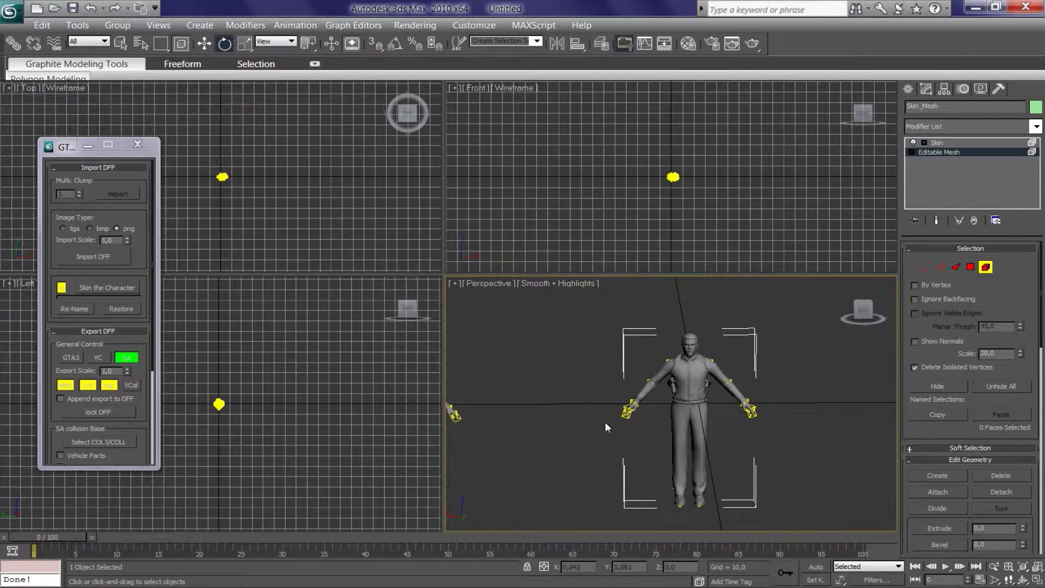
{"action": "scroll", "coordinate": [605, 422], "scroll_direction": "down", "scroll_amount": 1}
{"action": "scroll", "coordinate": [631, 420], "scroll_direction": "down", "scroll_amount": 2}
Step: Select the body elements and collar while excluding the head, face and neck
{"action": "left_click_drag", "start_coordinate": [753, 516], "coordinate": [605, 316]}
{"action": "scroll", "coordinate": [680, 375], "scroll_direction": "up", "scroll_amount": 5}
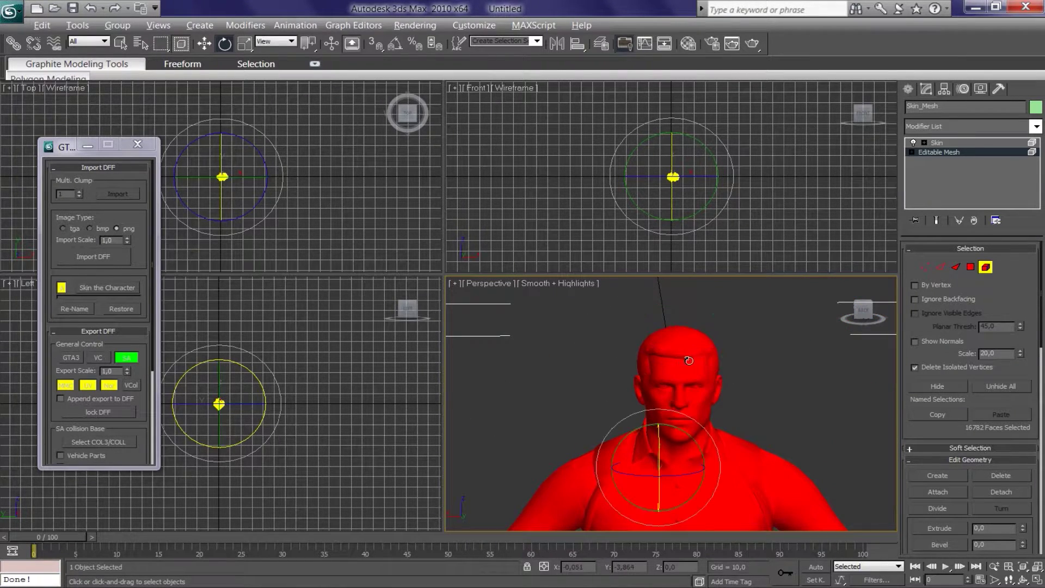
{"action": "left_click_drag", "start_coordinate": [618, 298], "coordinate": [740, 469], "text": "alt"}
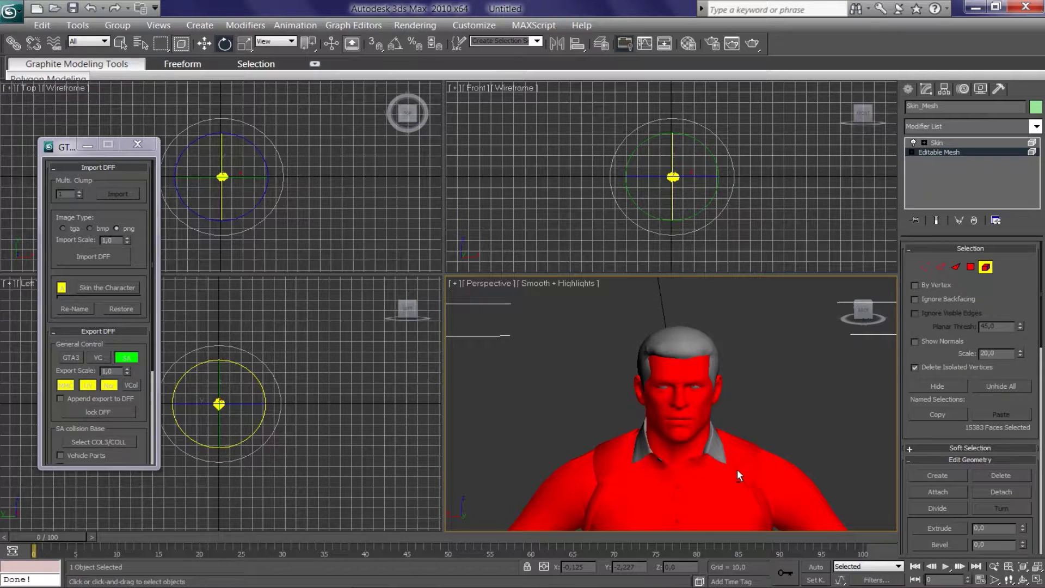
{"action": "left_click", "coordinate": [716, 449], "text": "ctrl"}
{"action": "middle_click_drag", "start_coordinate": [716, 455], "coordinate": [715, 429], "text": "alt"}
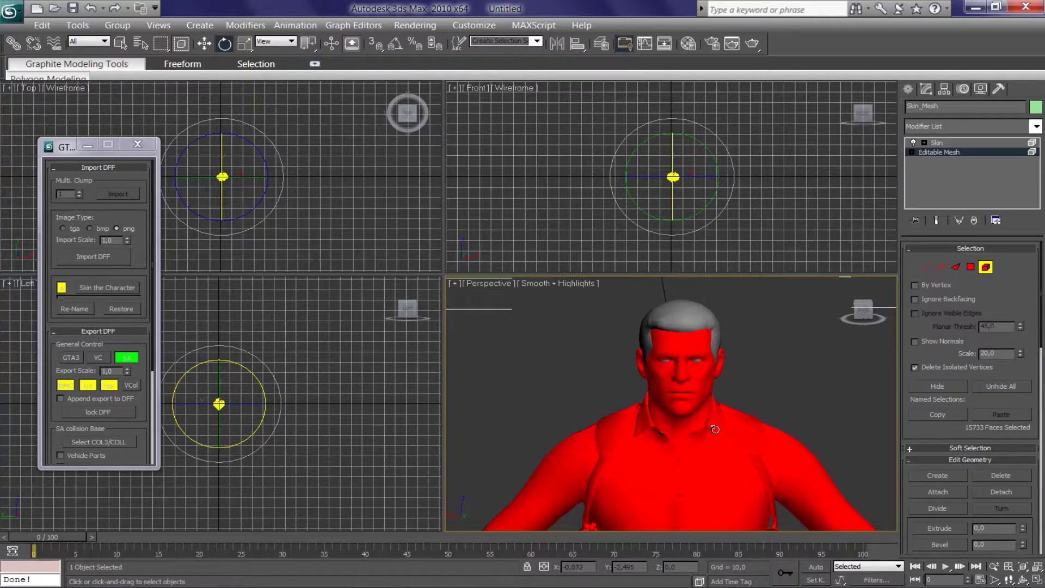
{"action": "left_click", "coordinate": [681, 344], "text": "alt"}
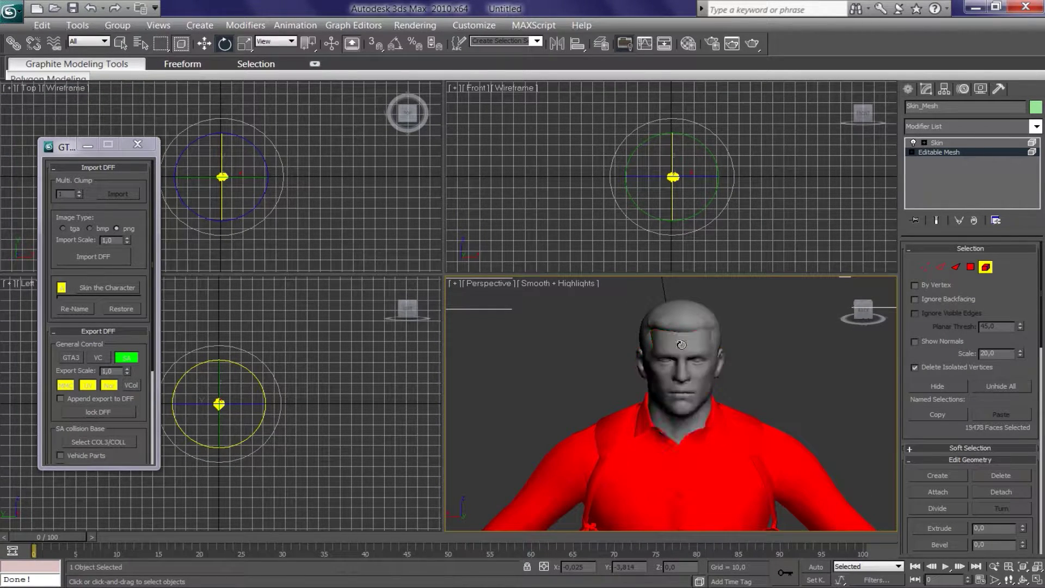
Step: Add the shoulder faces to the selection and delete all selected body faces
{"action": "scroll", "coordinate": [679, 409], "scroll_direction": "up", "scroll_amount": 5}
{"action": "middle_click_drag", "start_coordinate": [680, 410], "coordinate": [686, 476]}
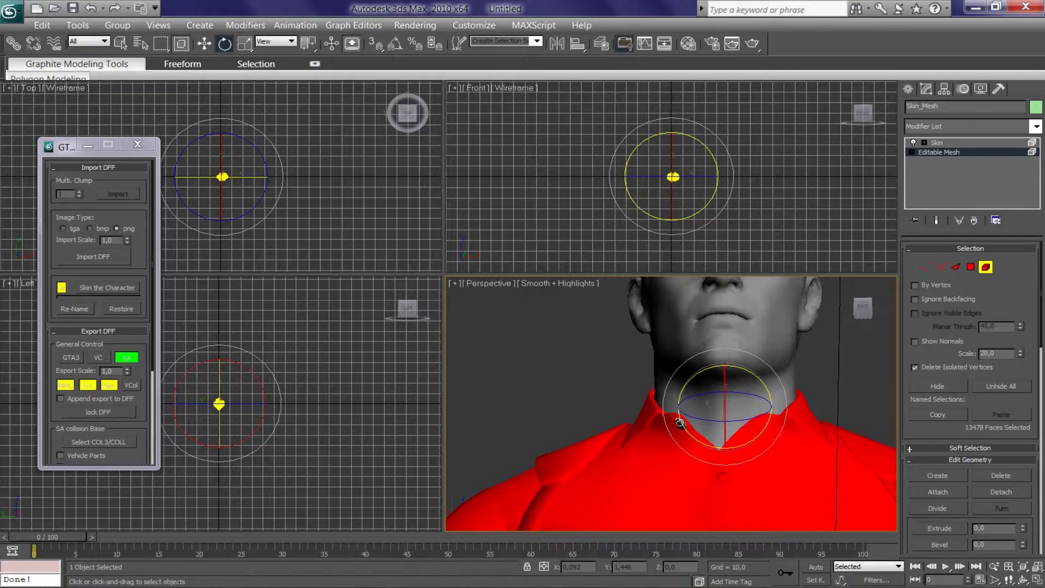
{"action": "left_click_drag", "start_coordinate": [680, 422], "coordinate": [690, 481]}
{"action": "middle_click_drag", "start_coordinate": [575, 503], "coordinate": [823, 364], "text": "alt"}
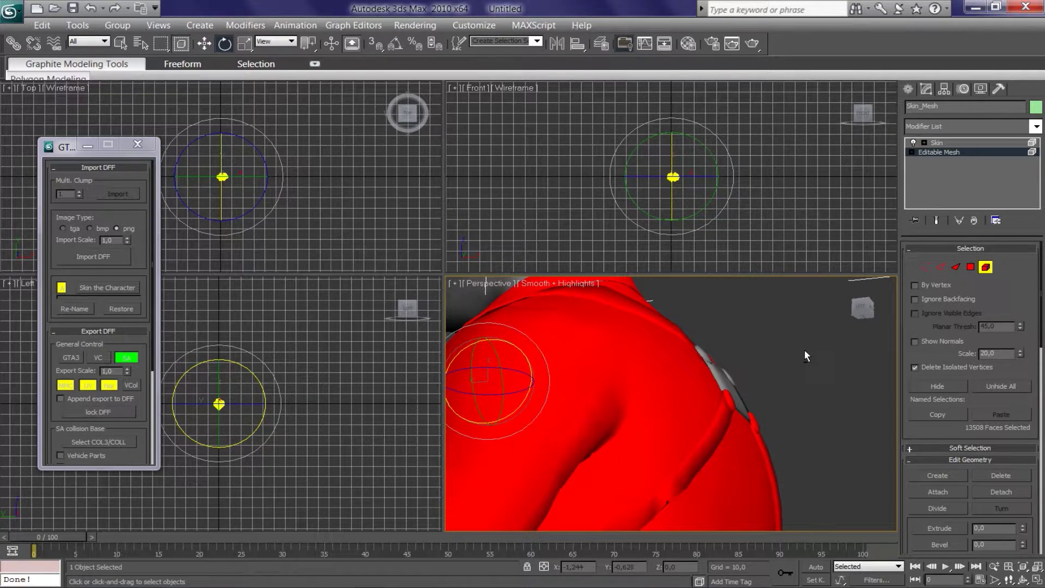
{"action": "left_click_drag", "start_coordinate": [803, 332], "coordinate": [698, 420]}
{"action": "middle_click_drag", "start_coordinate": [697, 421], "coordinate": [691, 462], "text": "alt"}
{"action": "left_click_drag", "start_coordinate": [852, 370], "coordinate": [710, 463]}
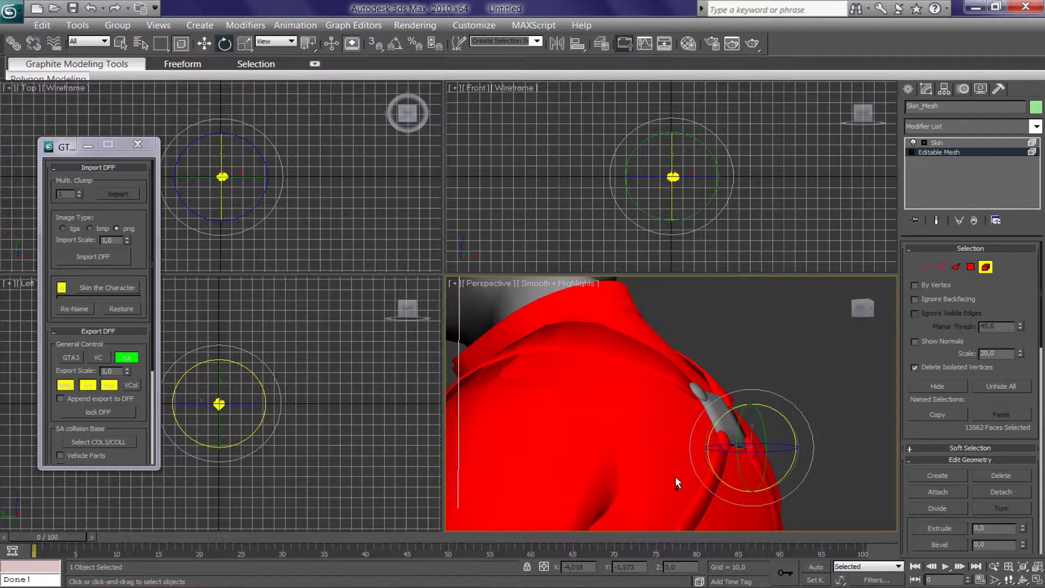
{"action": "middle_click_drag", "start_coordinate": [675, 476], "coordinate": [786, 381], "text": "alt"}
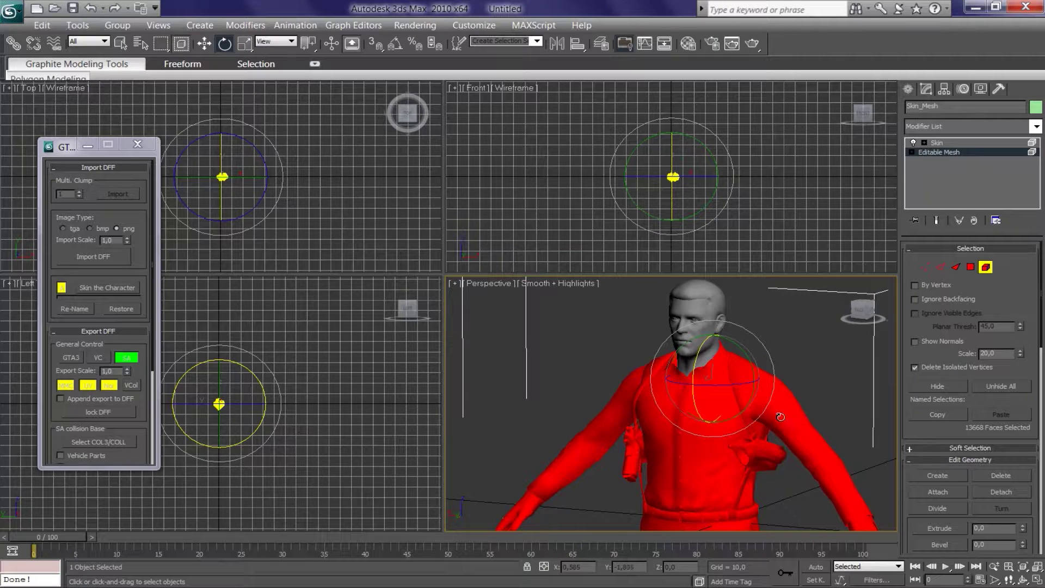
{"action": "mouse_move", "coordinate": [785, 420]}
{"action": "middle_mouse_down", "text": "alt"}
{"action": "mouse_move", "coordinate": [742, 398]}
{"action": "mouse_move", "coordinate": [706, 332]}
{"action": "middle_mouse_up", "text": "alt"}
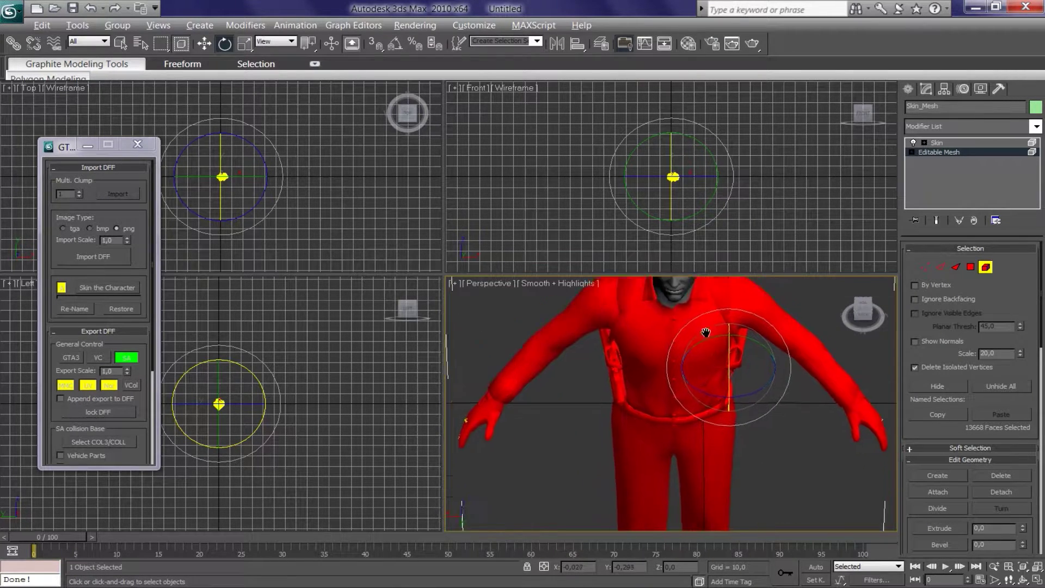
{"action": "scroll", "coordinate": [705, 332], "scroll_direction": "down", "scroll_amount": 5}
{"action": "key", "text": "Delete"}
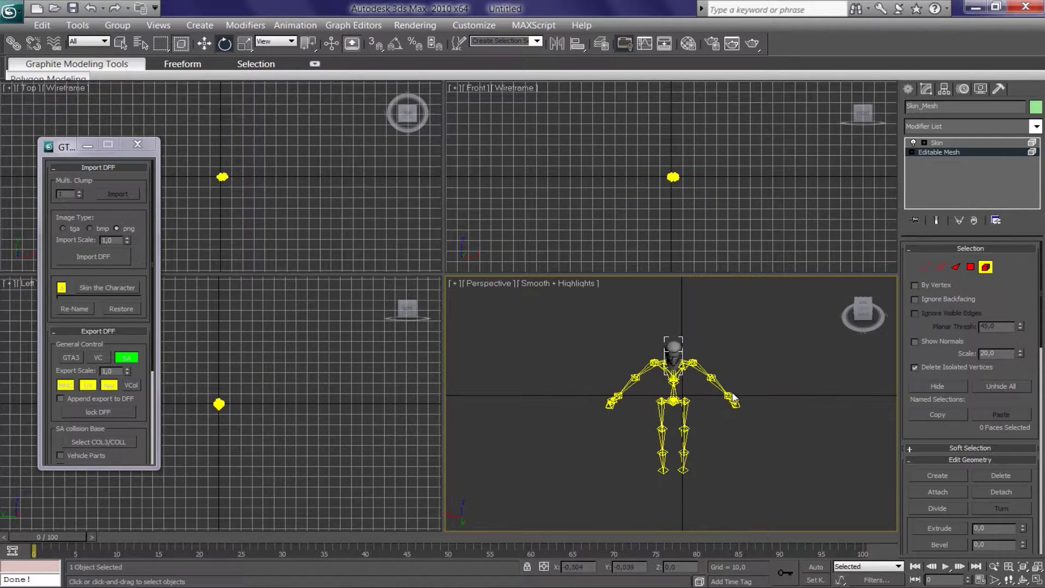
Step: Exit Element mode, select the wuzimu bones without the head mesh, and delete them
{"action": "middle_click_drag", "start_coordinate": [732, 397], "coordinate": [728, 348], "text": "alt"}
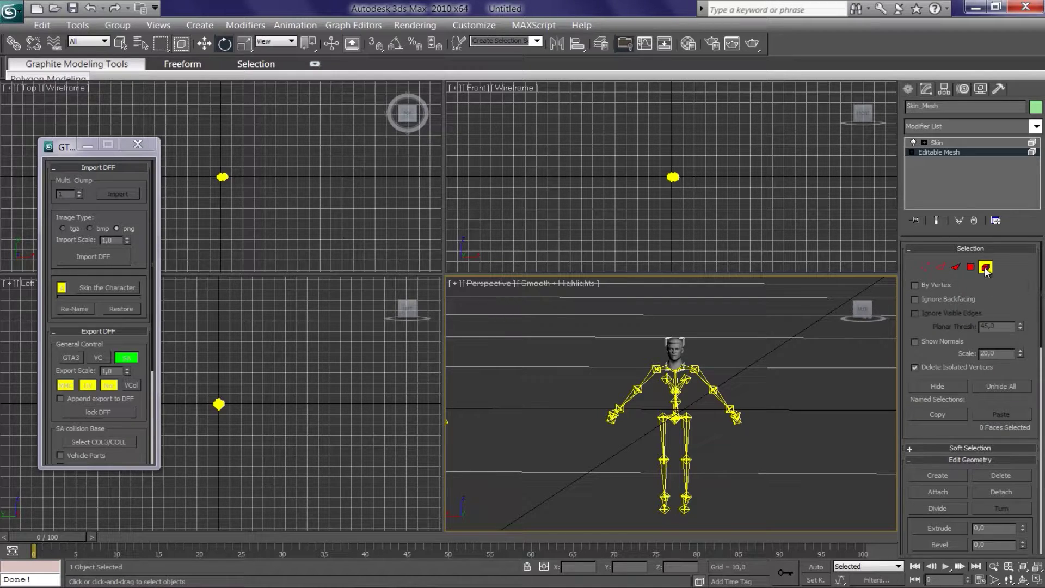
{"action": "left_click", "coordinate": [986, 269]}
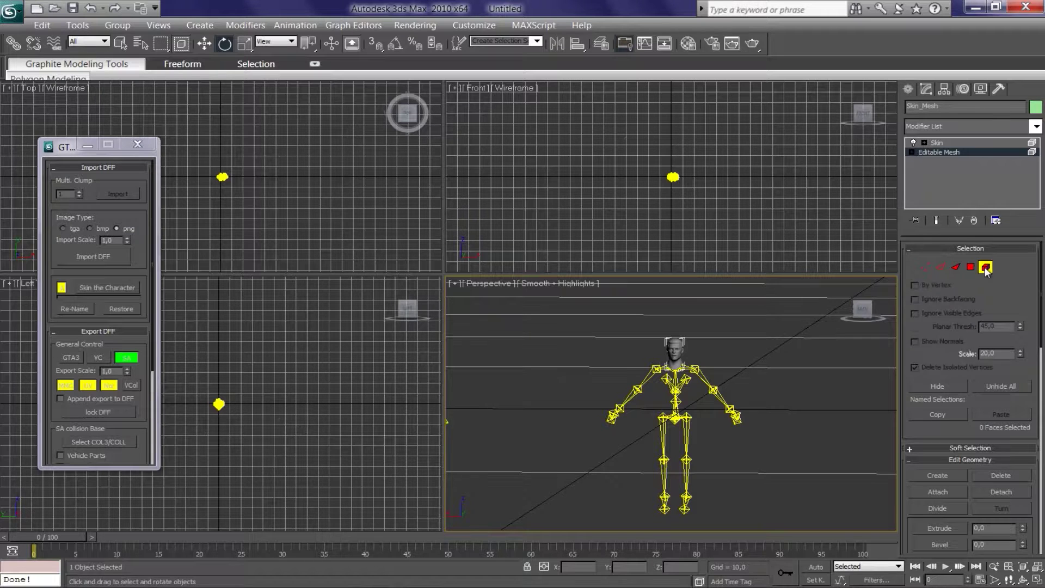
{"action": "left_click", "coordinate": [948, 143]}
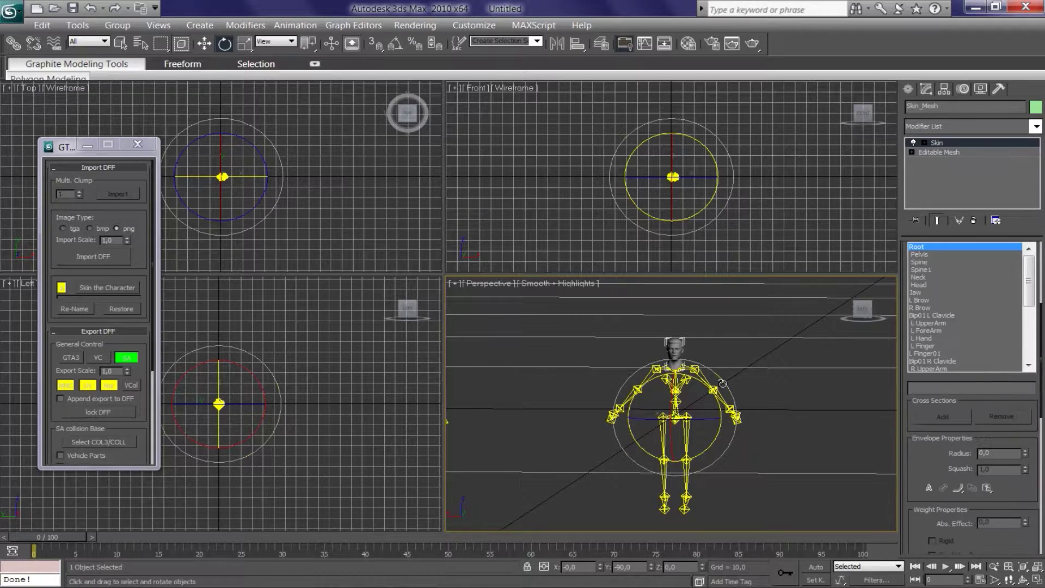
{"action": "left_click", "coordinate": [750, 351]}
{"action": "left_click_drag", "start_coordinate": [766, 321], "coordinate": [566, 531]}
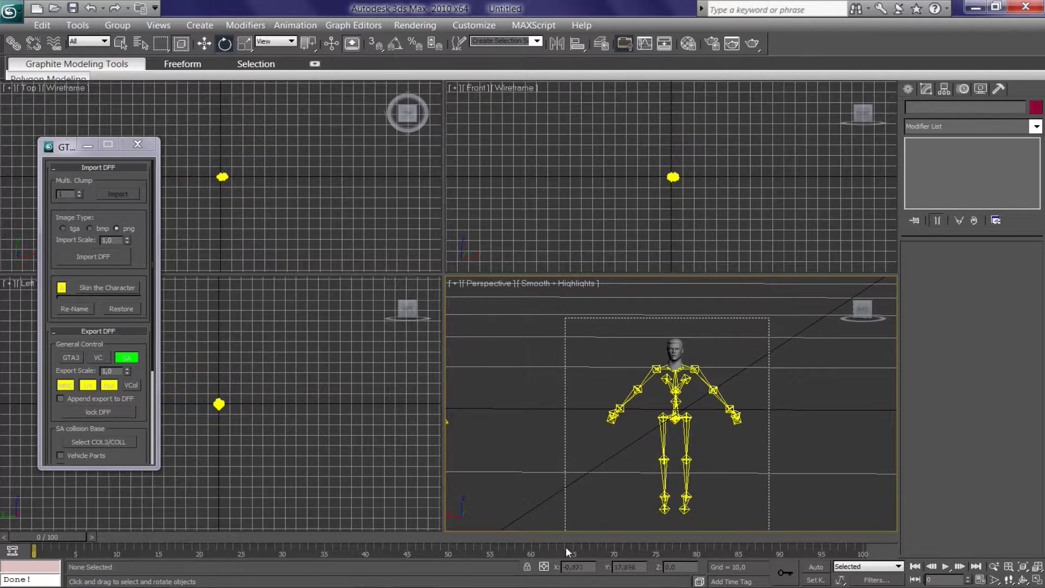
{"action": "left_click", "coordinate": [676, 343], "text": "alt"}
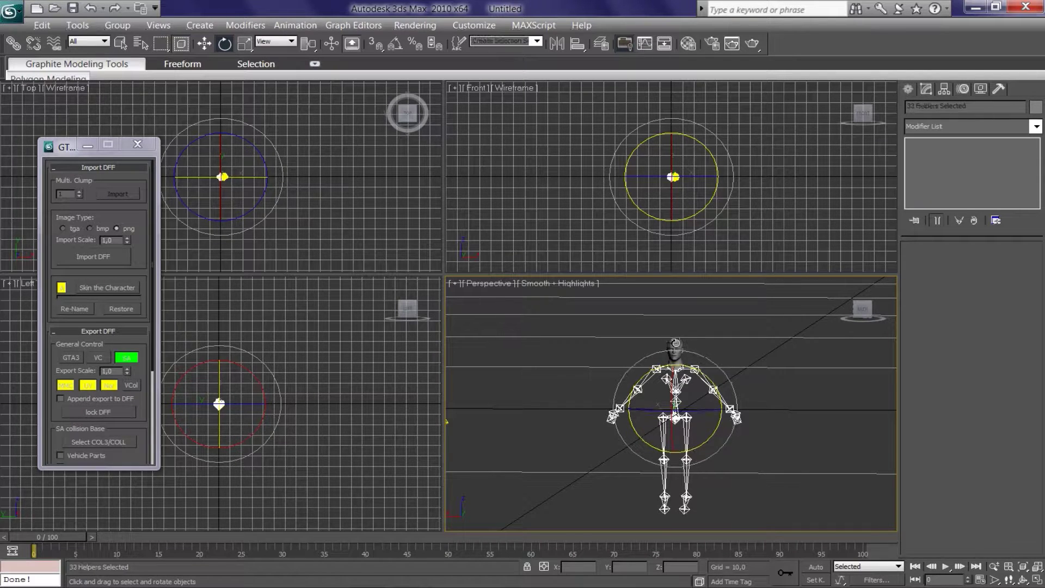
{"action": "key", "text": "Delete"}
{"action": "mouse_move", "coordinate": [753, 346]}
{"action": "middle_mouse_down", "text": "alt"}
{"action": "mouse_move", "coordinate": [723, 421]}
{"action": "mouse_move", "coordinate": [708, 420]}
{"action": "mouse_move", "coordinate": [727, 421]}
{"action": "mouse_move", "coordinate": [734, 358]}
{"action": "middle_mouse_up", "text": "alt"}
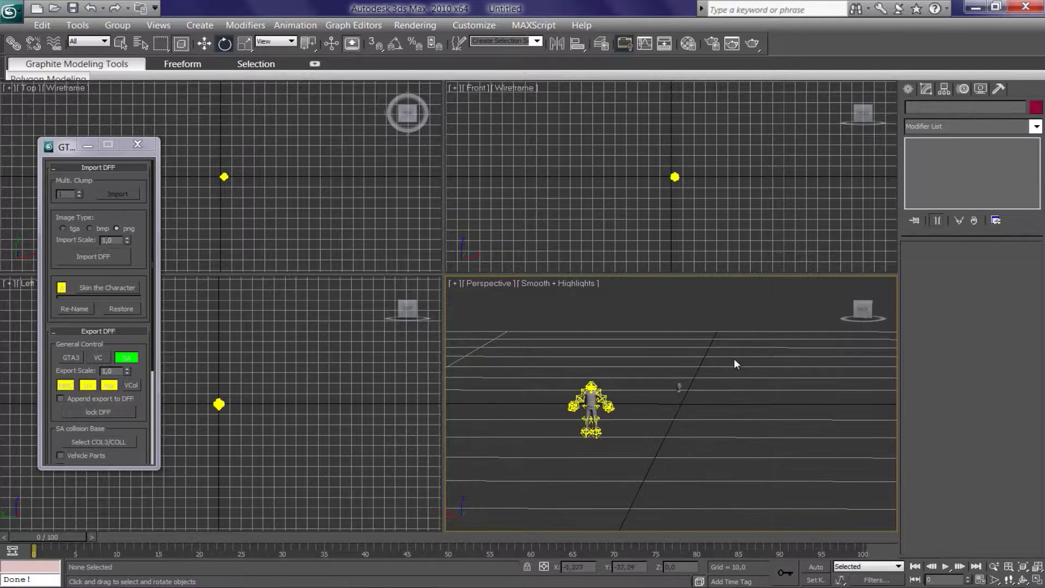
Step: Select the head mesh with the Move tool and enlarge the Perspective viewport
{"action": "left_click", "coordinate": [678, 387]}
{"action": "left_click", "coordinate": [205, 43]}
{"action": "middle_click_drag", "start_coordinate": [697, 416], "coordinate": [715, 412]}
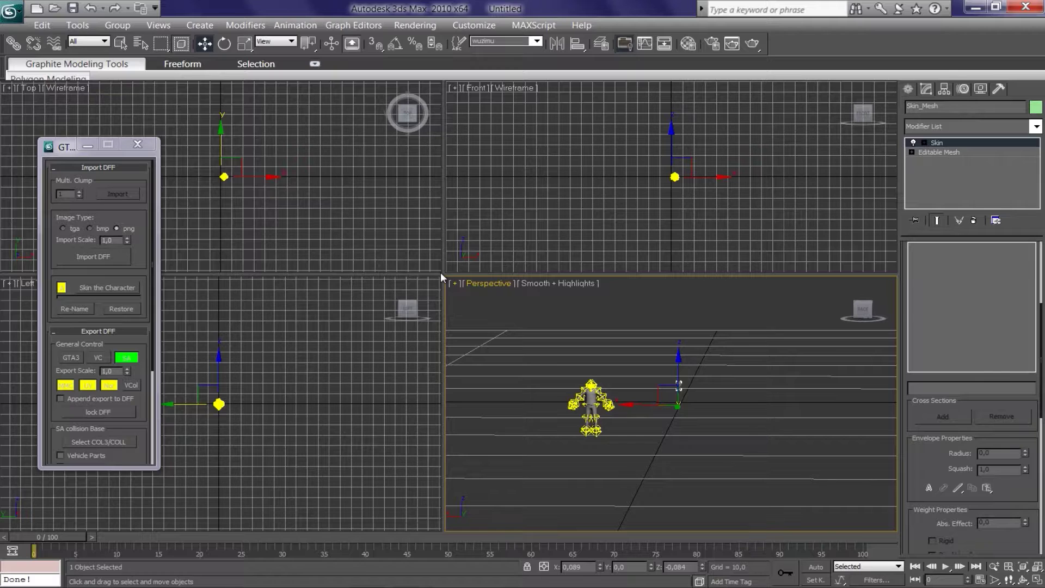
{"action": "left_click_drag", "start_coordinate": [444, 272], "coordinate": [229, 94]}
{"action": "middle_click_drag", "start_coordinate": [566, 294], "coordinate": [579, 309]}
{"action": "scroll", "coordinate": [579, 309], "scroll_direction": "up", "scroll_amount": 2}
{"action": "scroll", "coordinate": [646, 361], "scroll_direction": "up", "scroll_amount": 4}
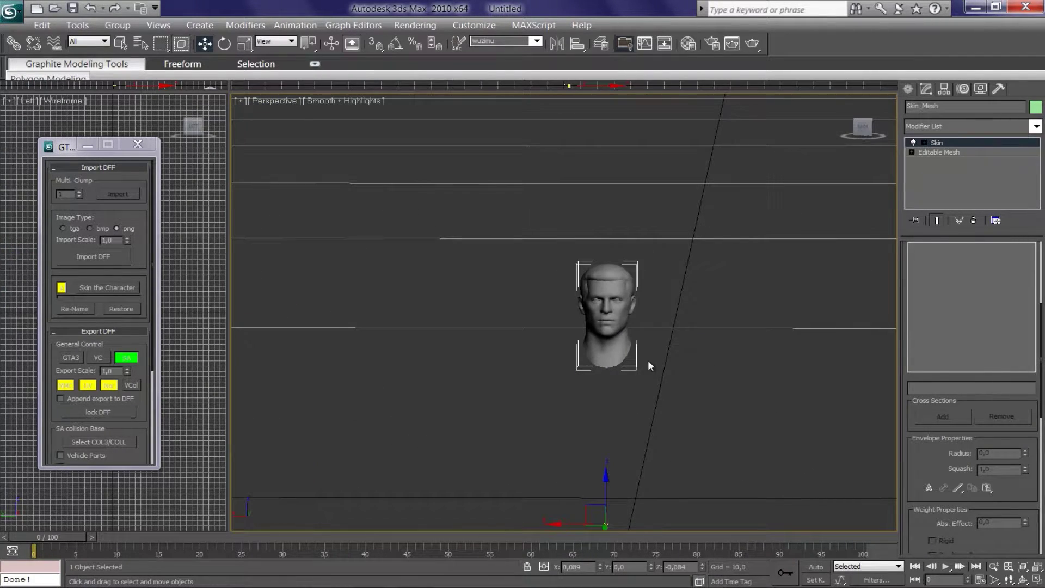
{"action": "scroll", "coordinate": [647, 360], "scroll_direction": "up", "scroll_amount": 2}
{"action": "scroll", "coordinate": [747, 337], "scroll_direction": "down", "scroll_amount": 3}
Step: Use Affect Pivot Only and Center to Object in the Hierarchy panel
{"action": "left_click", "coordinate": [942, 91]}
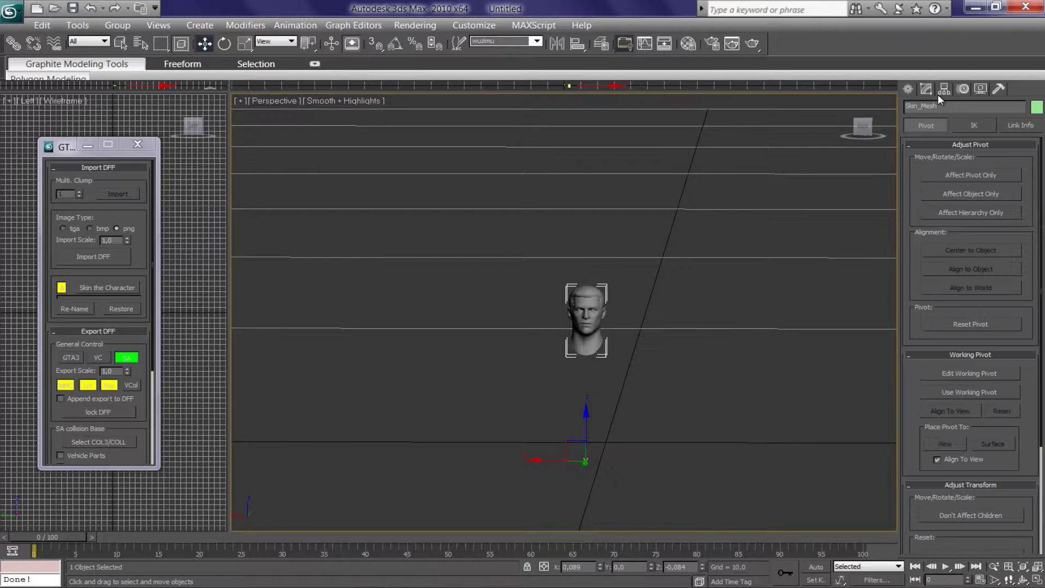
{"action": "left_click", "coordinate": [980, 89]}
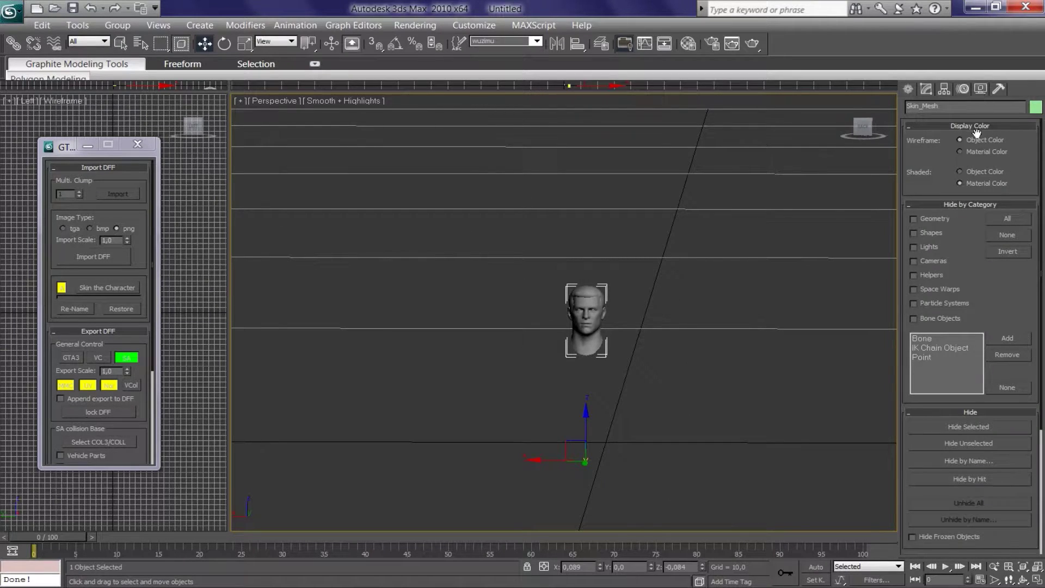
{"action": "left_click", "coordinate": [943, 90]}
{"action": "left_click", "coordinate": [968, 175]}
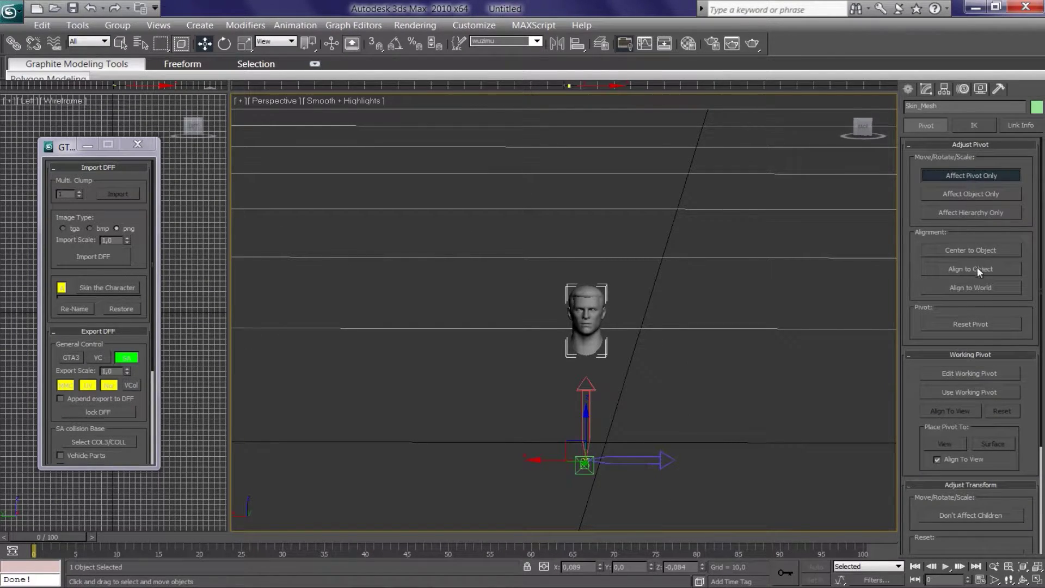
{"action": "left_click", "coordinate": [978, 249]}
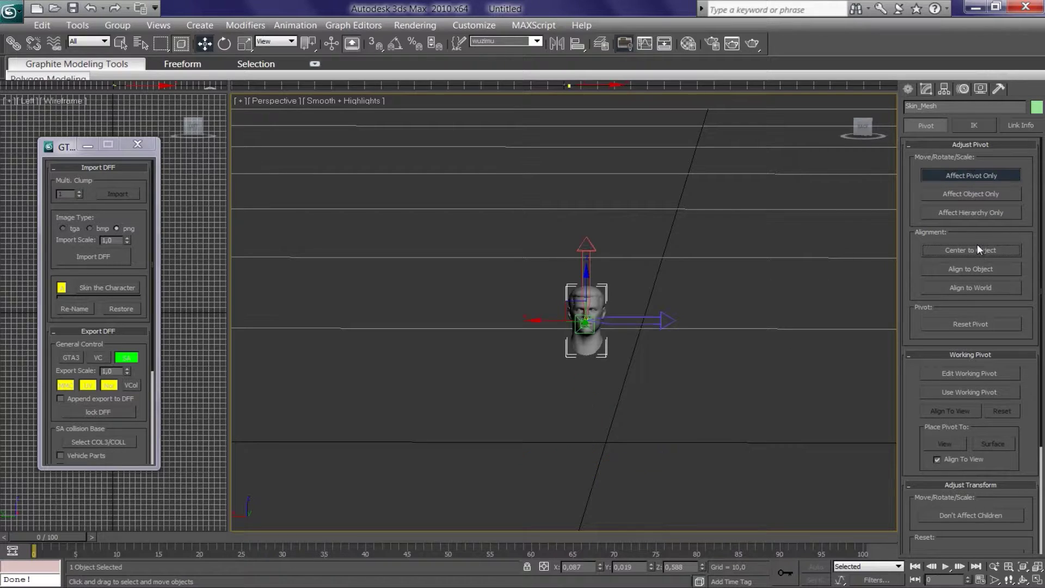
{"action": "left_click", "coordinate": [955, 174]}
{"action": "left_click", "coordinate": [908, 89]}
{"action": "scroll", "coordinate": [570, 380], "scroll_direction": "down", "scroll_amount": 3}
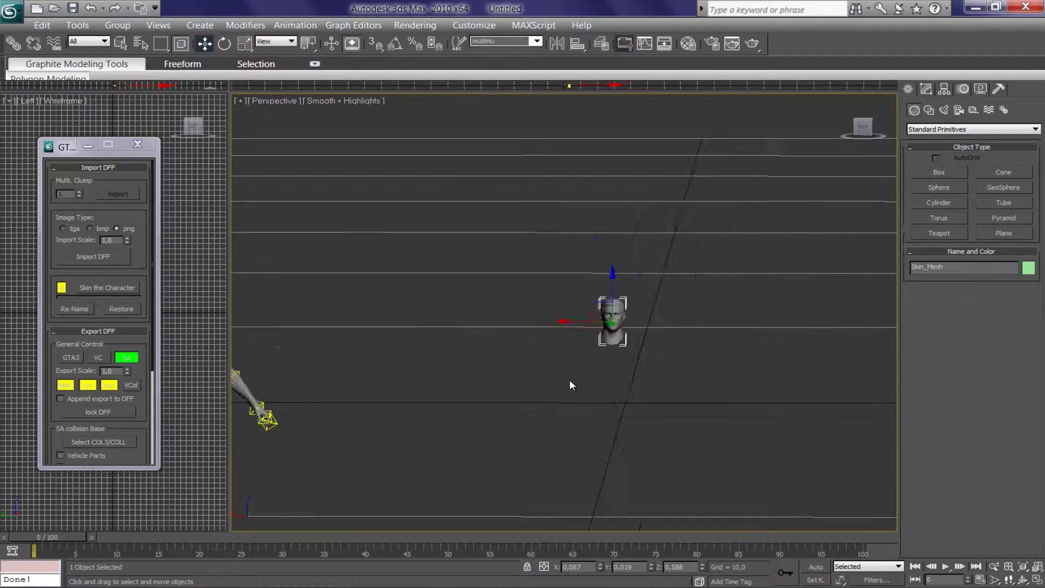
{"action": "scroll", "coordinate": [570, 380], "scroll_direction": "down", "scroll_amount": 3}
{"action": "left_click", "coordinate": [531, 351]}
Step: Marquee-select the separate wuzimu head model, then frame it beside the body
{"action": "left_click_drag", "start_coordinate": [559, 245], "coordinate": [641, 380]}
{"action": "left_click_drag", "start_coordinate": [521, 275], "coordinate": [647, 365]}
{"action": "scroll", "coordinate": [640, 358], "scroll_direction": "up", "scroll_amount": 5}
{"action": "scroll", "coordinate": [640, 358], "scroll_direction": "down", "scroll_amount": 3}
{"action": "mouse_move", "coordinate": [740, 268]}
{"action": "middle_mouse_down"}
{"action": "mouse_move", "coordinate": [795, 290]}
{"action": "mouse_move", "coordinate": [743, 297]}
{"action": "middle_mouse_up"}
{"action": "left_click", "coordinate": [743, 297]}
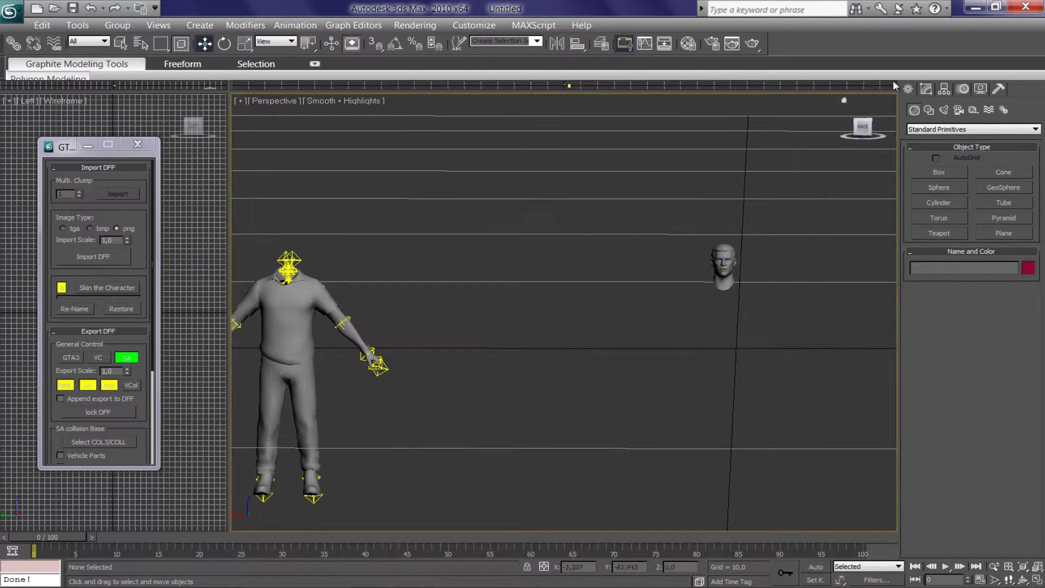
Step: Orbit and zoom around the scene to compare the new head with the headless body
{"action": "mouse_move", "coordinate": [806, 224]}
{"action": "middle_mouse_down", "text": "alt"}
{"action": "mouse_move", "coordinate": [746, 273]}
{"action": "mouse_move", "coordinate": [702, 279]}
{"action": "mouse_move", "coordinate": [706, 262]}
{"action": "mouse_move", "coordinate": [716, 305]}
{"action": "middle_mouse_up", "text": "alt"}
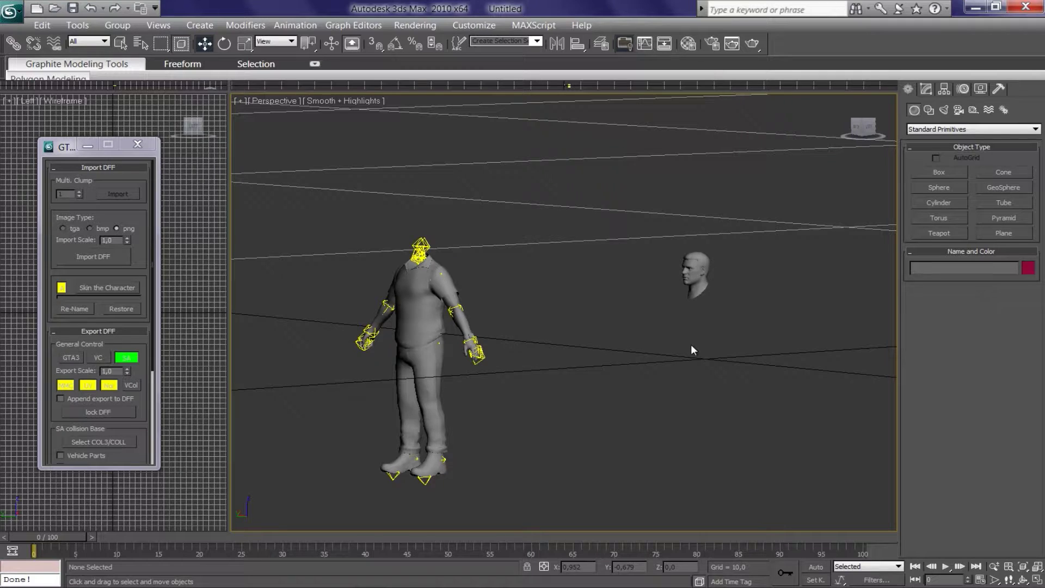
{"action": "middle_click_drag", "start_coordinate": [613, 332], "coordinate": [636, 329], "text": "alt"}
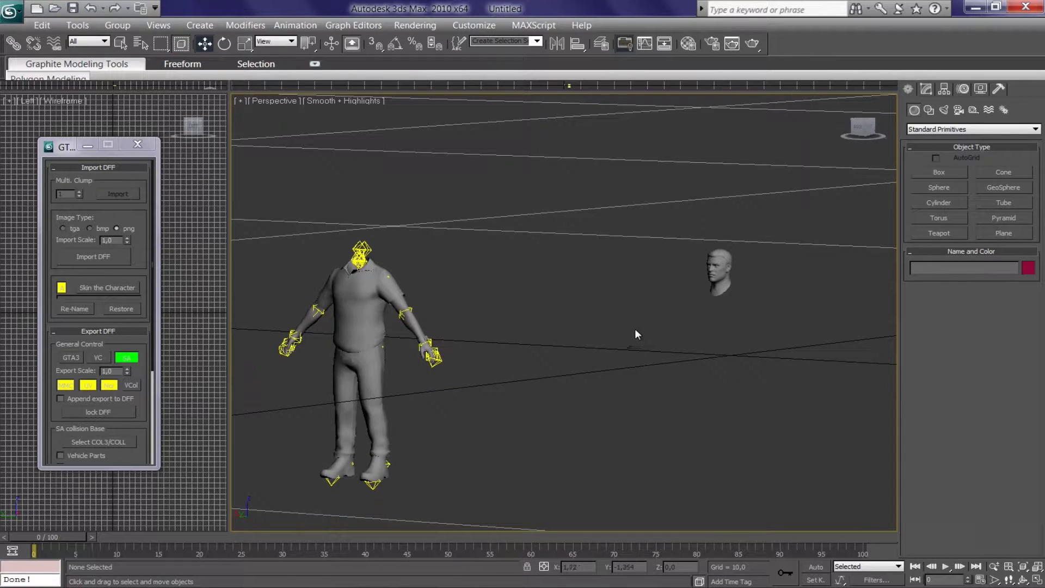
{"action": "scroll", "coordinate": [688, 305], "scroll_direction": "up", "scroll_amount": 3}
{"action": "middle_click_drag", "start_coordinate": [689, 306], "coordinate": [458, 401]}
{"action": "scroll", "coordinate": [590, 376], "scroll_direction": "up", "scroll_amount": 2}
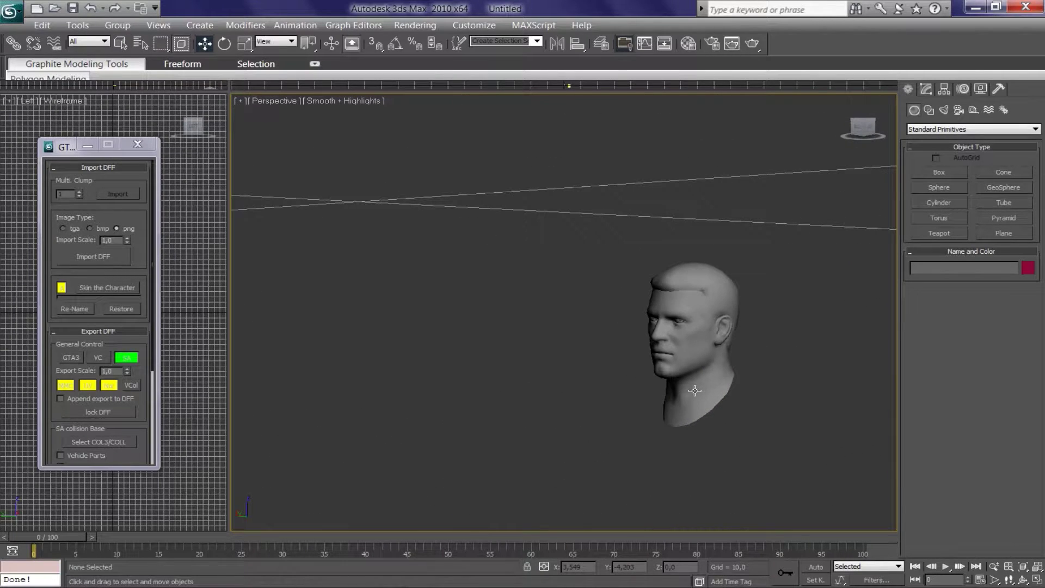
{"action": "middle_click_drag", "start_coordinate": [684, 400], "coordinate": [686, 389], "text": "alt"}
{"action": "mouse_move", "coordinate": [684, 284]}
{"action": "middle_mouse_down", "text": "alt"}
{"action": "mouse_move", "coordinate": [631, 362]}
{"action": "mouse_move", "coordinate": [656, 392]}
{"action": "mouse_move", "coordinate": [683, 396]}
{"action": "mouse_move", "coordinate": [632, 390]}
{"action": "mouse_move", "coordinate": [632, 370]}
{"action": "mouse_move", "coordinate": [642, 381]}
{"action": "mouse_move", "coordinate": [630, 378]}
{"action": "middle_mouse_up", "text": "alt"}
{"action": "scroll", "coordinate": [656, 392], "scroll_direction": "down", "scroll_amount": 3}
{"action": "scroll", "coordinate": [683, 395], "scroll_direction": "down", "scroll_amount": 3}
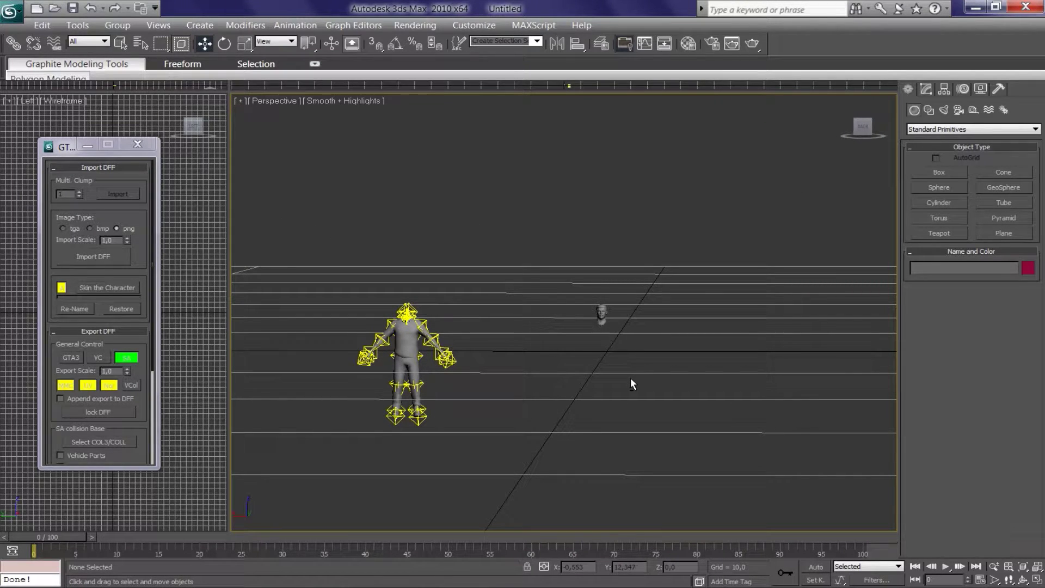
{"action": "mouse_move", "coordinate": [607, 377]}
{"action": "middle_mouse_down", "text": "alt"}
{"action": "mouse_move", "coordinate": [622, 372]}
{"action": "mouse_move", "coordinate": [623, 386]}
{"action": "mouse_move", "coordinate": [608, 388]}
{"action": "mouse_move", "coordinate": [602, 376]}
{"action": "mouse_move", "coordinate": [606, 385]}
{"action": "middle_mouse_up", "text": "alt"}
Step: Select the head model and show its Skin-over-Editable Mesh stack in the Modify panel
{"action": "left_click_drag", "start_coordinate": [577, 334], "coordinate": [577, 334]}
{"action": "mouse_move", "coordinate": [577, 334]}
{"action": "middle_mouse_down", "text": "alt"}
{"action": "mouse_move", "coordinate": [586, 338]}
{"action": "mouse_move", "coordinate": [560, 355]}
{"action": "mouse_move", "coordinate": [587, 354]}
{"action": "mouse_move", "coordinate": [571, 361]}
{"action": "mouse_move", "coordinate": [615, 416]}
{"action": "mouse_move", "coordinate": [554, 430]}
{"action": "mouse_move", "coordinate": [581, 427]}
{"action": "mouse_move", "coordinate": [585, 441]}
{"action": "mouse_move", "coordinate": [631, 452]}
{"action": "mouse_move", "coordinate": [664, 432]}
{"action": "middle_mouse_up", "text": "alt"}
{"action": "left_click", "coordinate": [925, 89]}
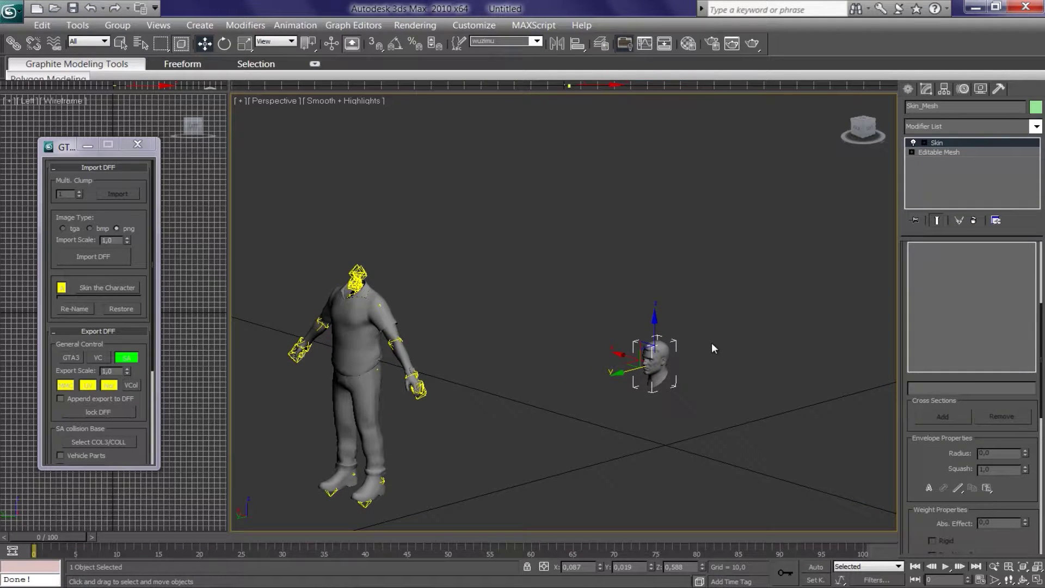
Step: Select the body and its bones and offset them with F12 so the neck sits under the head
{"action": "left_click", "coordinate": [488, 278]}
{"action": "middle_click_drag", "start_coordinate": [488, 277], "coordinate": [553, 231]}
{"action": "left_click_drag", "start_coordinate": [550, 209], "coordinate": [310, 528]}
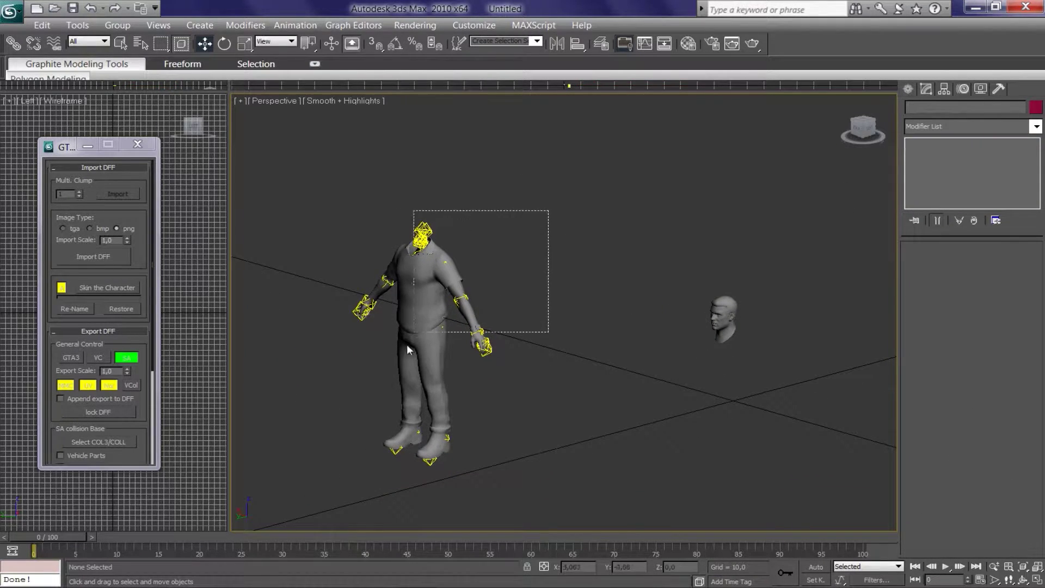
{"action": "key", "text": "F12"}
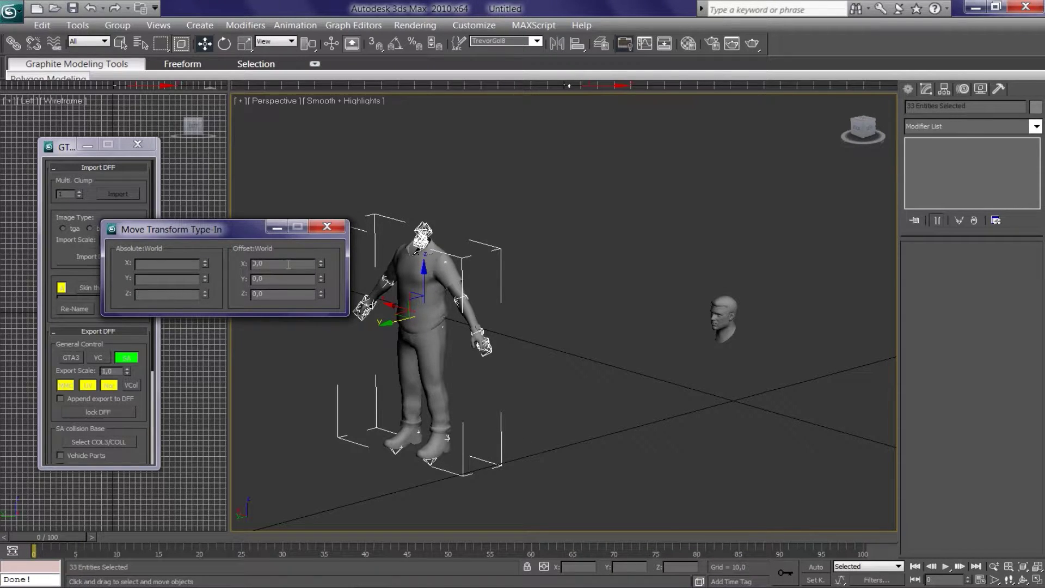
{"action": "key", "text": "Return"}
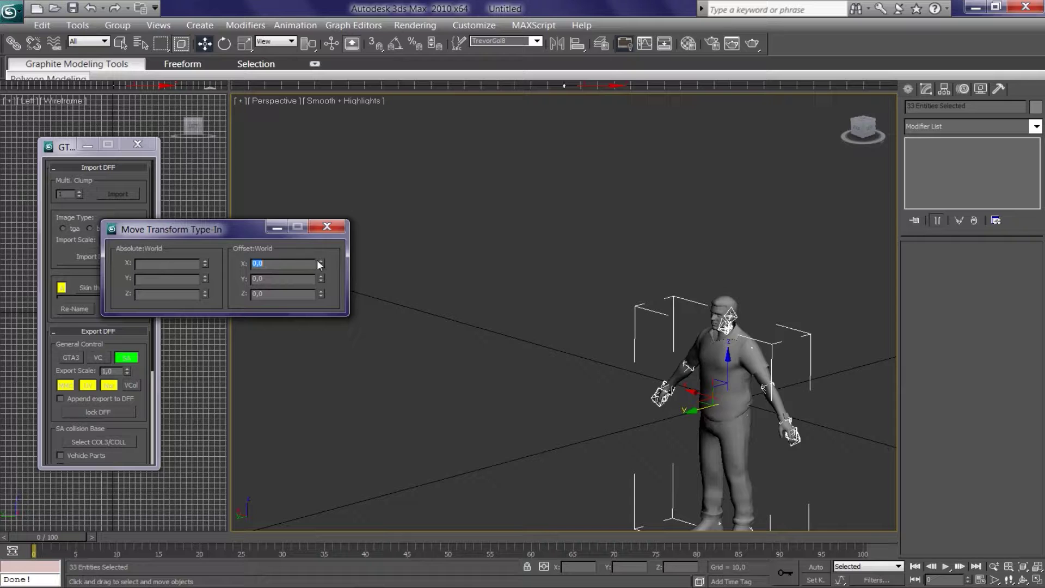
{"action": "left_click", "coordinate": [327, 227]}
Step: Select the head mesh and zoom in on the head and shoulders
{"action": "middle_click_drag", "start_coordinate": [672, 418], "coordinate": [673, 331], "text": "alt"}
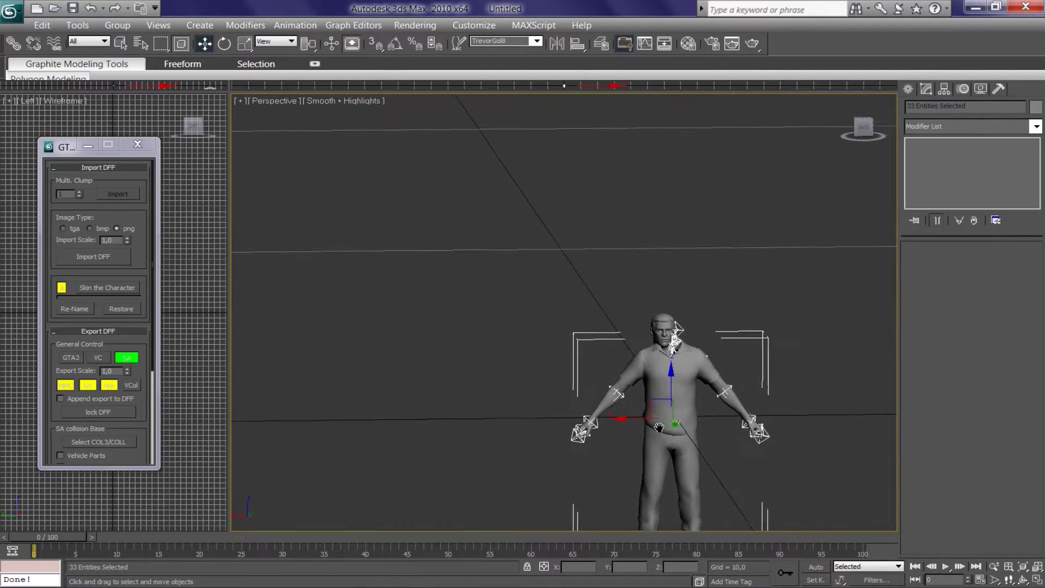
{"action": "left_click", "coordinate": [663, 318]}
{"action": "scroll", "coordinate": [752, 416], "scroll_direction": "up", "scroll_amount": 1}
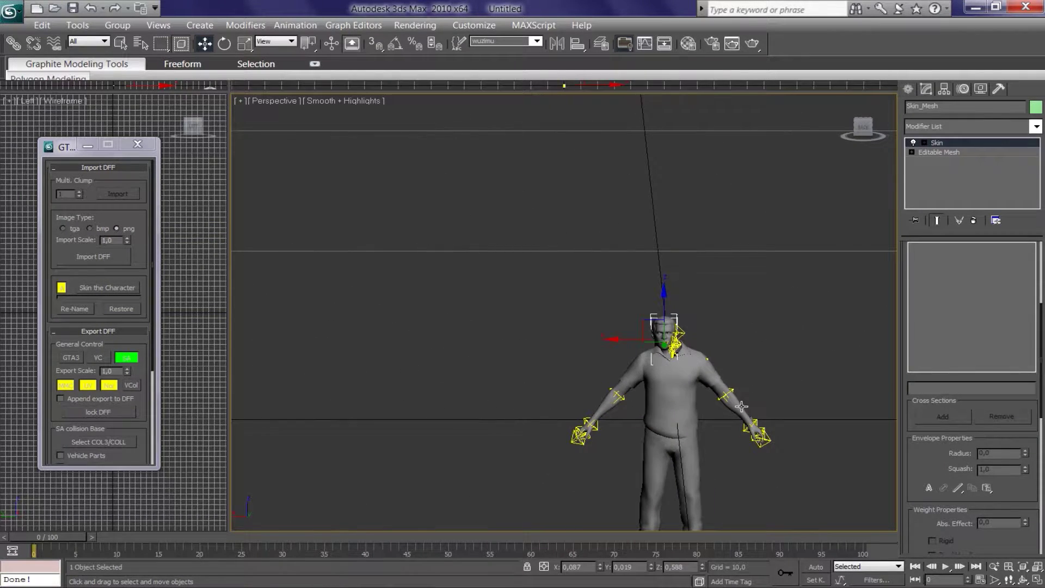
{"action": "scroll", "coordinate": [756, 414], "scroll_direction": "up", "scroll_amount": 4}
{"action": "middle_click_drag", "start_coordinate": [765, 414], "coordinate": [666, 387]}
{"action": "scroll", "coordinate": [666, 386], "scroll_direction": "up", "scroll_amount": 3}
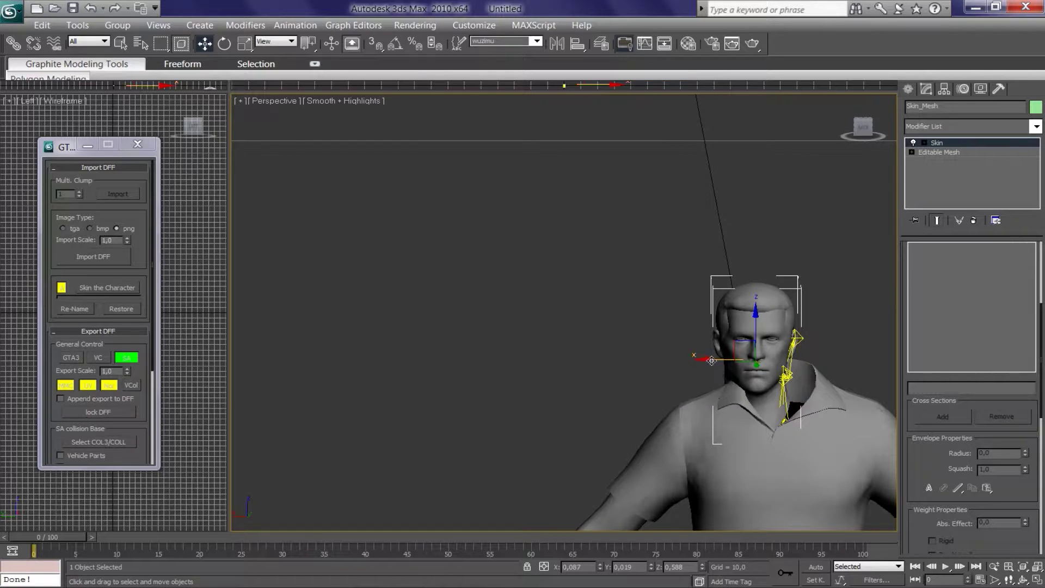
Step: Orbit around the head to check its fit on the collar from front and side
{"action": "middle_click_drag", "start_coordinate": [711, 360], "coordinate": [776, 384], "text": "alt"}
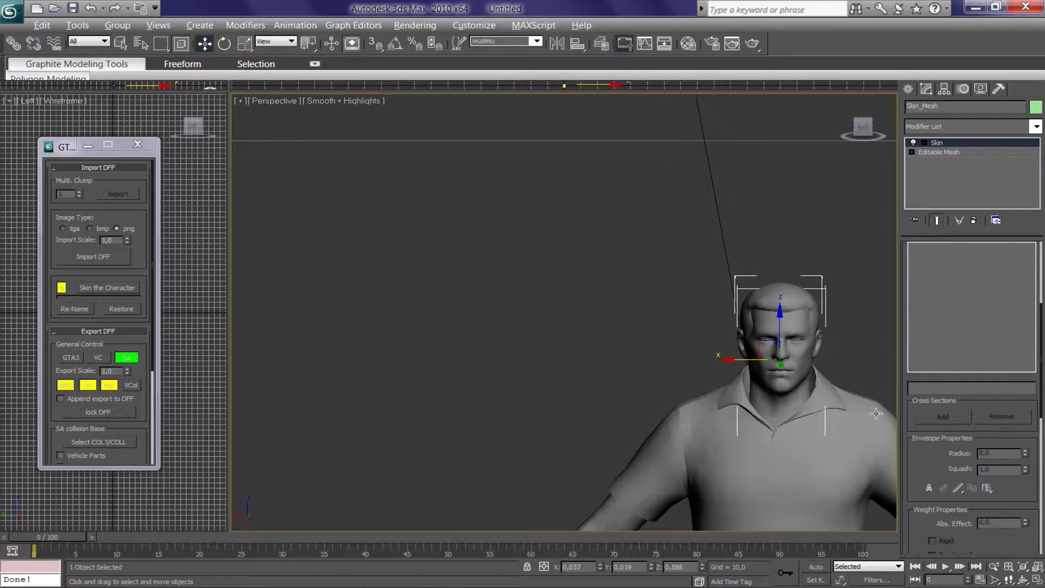
{"action": "scroll", "coordinate": [876, 414], "scroll_direction": "down", "scroll_amount": 1}
{"action": "scroll", "coordinate": [874, 402], "scroll_direction": "down", "scroll_amount": 1}
{"action": "mouse_move", "coordinate": [875, 385]}
{"action": "middle_mouse_down"}
{"action": "mouse_move", "coordinate": [751, 285]}
{"action": "mouse_move", "coordinate": [713, 326]}
{"action": "middle_mouse_up"}
{"action": "scroll", "coordinate": [710, 334], "scroll_direction": "up", "scroll_amount": 2}
{"action": "scroll", "coordinate": [710, 334], "scroll_direction": "up", "scroll_amount": 2}
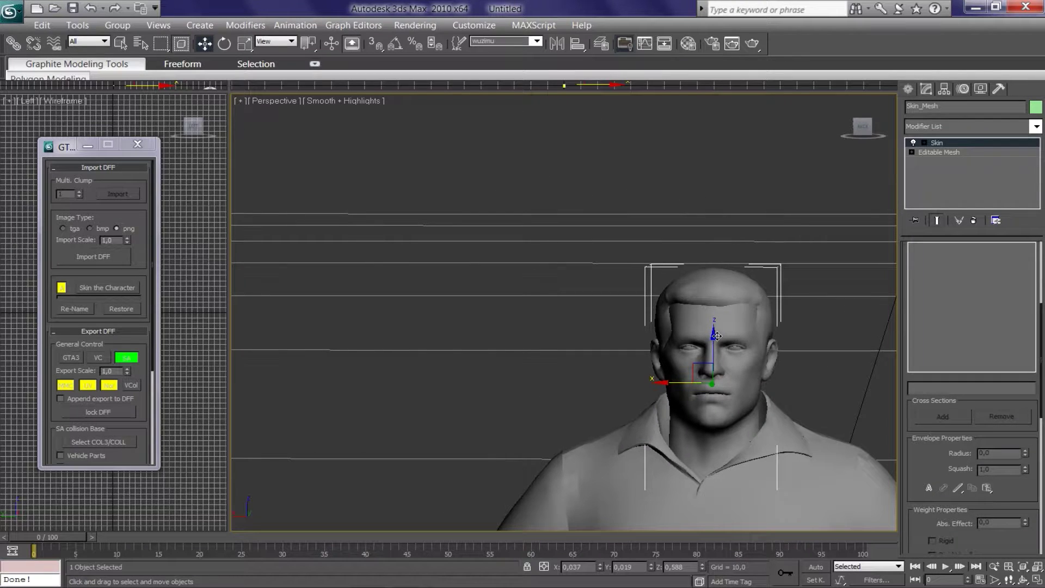
{"action": "middle_click_drag", "start_coordinate": [769, 358], "coordinate": [680, 379], "text": "alt"}
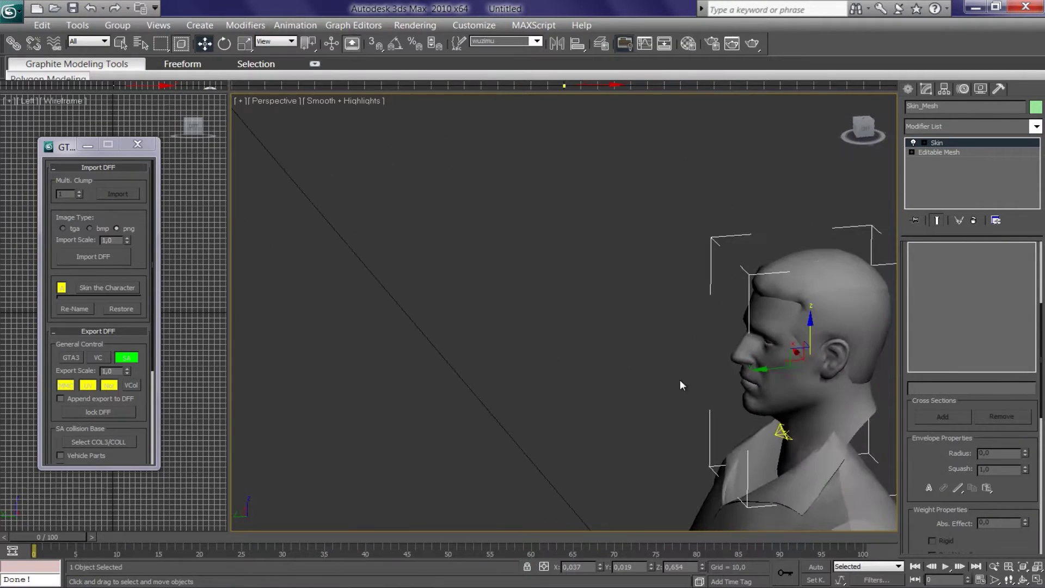
{"action": "mouse_move", "coordinate": [766, 375]}
{"action": "middle_mouse_down", "text": "alt"}
{"action": "mouse_move", "coordinate": [761, 333]}
{"action": "mouse_move", "coordinate": [869, 391]}
{"action": "middle_mouse_up", "text": "alt"}
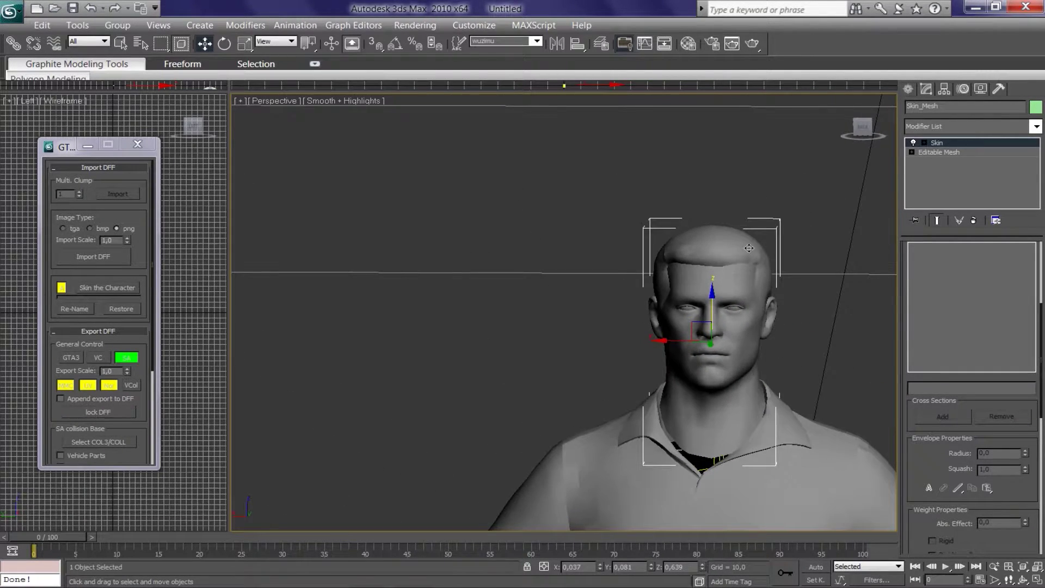
Step: Nudge the wuzimu head up and down until it sits on the neck
{"action": "middle_click_drag", "start_coordinate": [741, 416], "coordinate": [721, 385]}
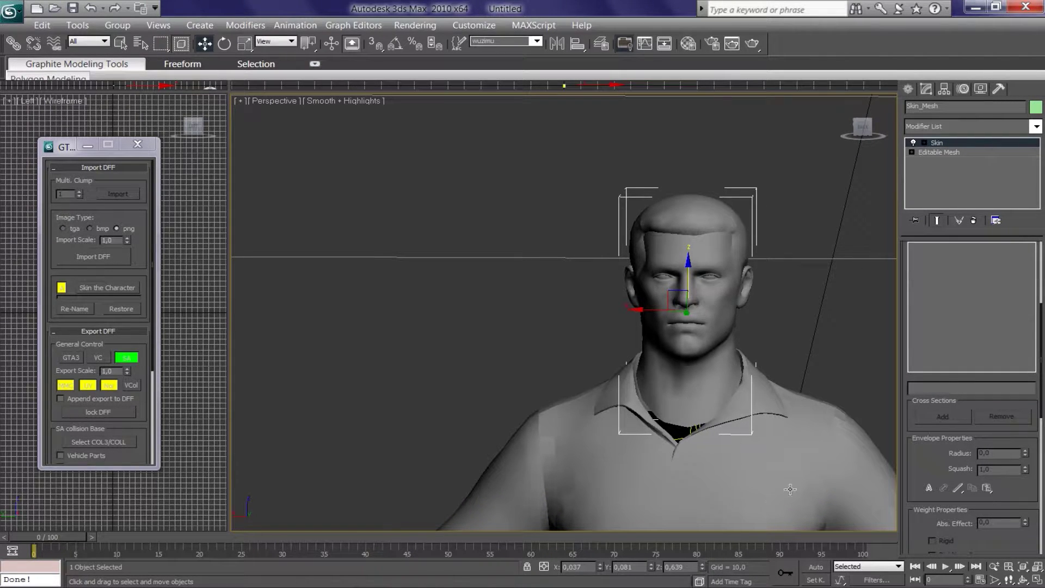
{"action": "mouse_move", "coordinate": [816, 408]}
{"action": "middle_mouse_down", "text": "alt"}
{"action": "mouse_move", "coordinate": [769, 436]}
{"action": "mouse_move", "coordinate": [735, 436]}
{"action": "mouse_move", "coordinate": [719, 420]}
{"action": "middle_mouse_up", "text": "alt"}
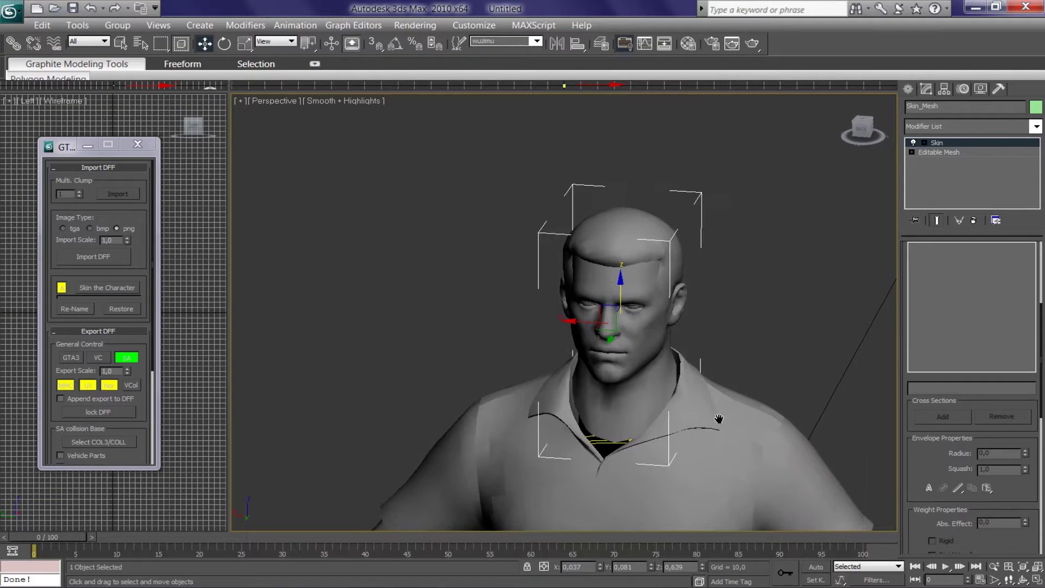
{"action": "scroll", "coordinate": [687, 394], "scroll_direction": "up", "scroll_amount": 3}
{"action": "middle_click_drag", "start_coordinate": [648, 290], "coordinate": [707, 357], "text": "alt"}
{"action": "left_click_drag", "start_coordinate": [631, 343], "coordinate": [628, 349]}
{"action": "scroll", "coordinate": [750, 485], "scroll_direction": "up", "scroll_amount": 4}
{"action": "mouse_move", "coordinate": [769, 306]}
{"action": "middle_mouse_down"}
{"action": "mouse_move", "coordinate": [737, 314]}
{"action": "mouse_move", "coordinate": [610, 294]}
{"action": "mouse_move", "coordinate": [620, 293]}
{"action": "mouse_move", "coordinate": [618, 271]}
{"action": "middle_mouse_up"}
{"action": "scroll", "coordinate": [738, 315], "scroll_direction": "down", "scroll_amount": 3}
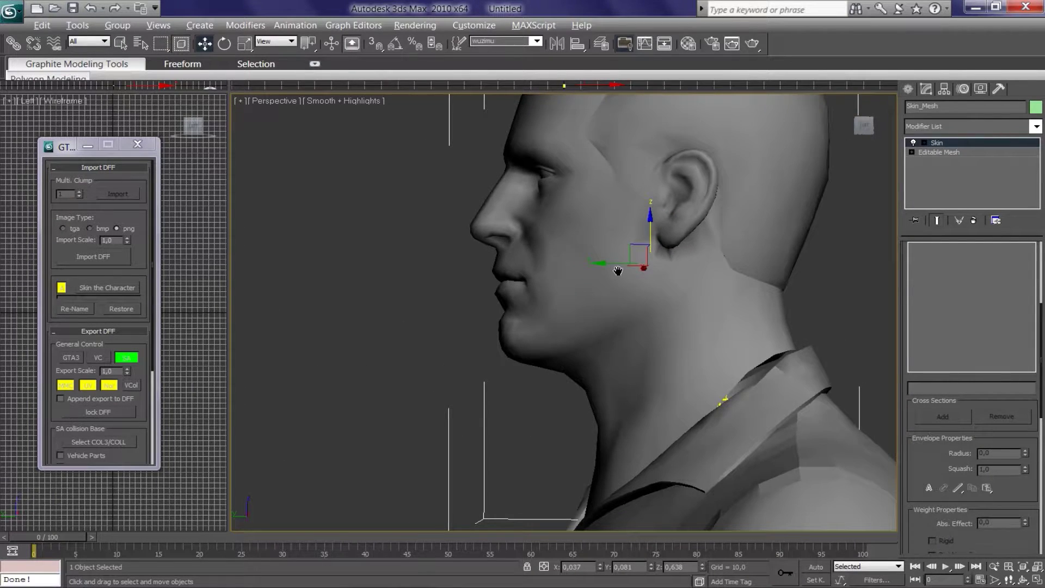
Step: Check the head's fit from the side, then clear the selection
{"action": "middle_click_drag", "start_coordinate": [660, 215], "coordinate": [648, 224], "text": "alt"}
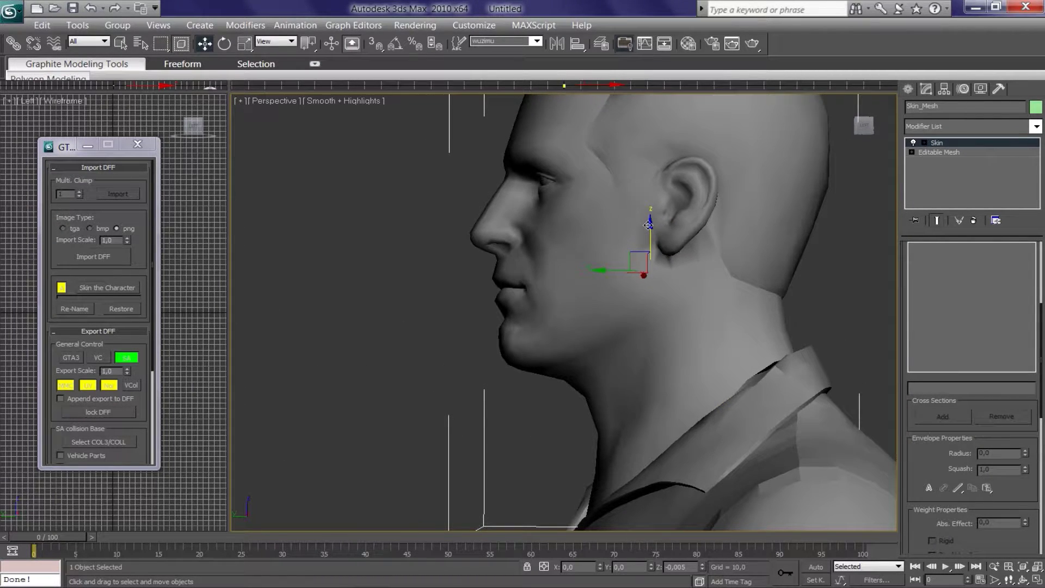
{"action": "mouse_move", "coordinate": [608, 273]}
{"action": "middle_mouse_down", "text": "alt"}
{"action": "mouse_move", "coordinate": [692, 388]}
{"action": "mouse_move", "coordinate": [667, 393]}
{"action": "mouse_move", "coordinate": [679, 398]}
{"action": "middle_mouse_up", "text": "alt"}
{"action": "middle_click_drag", "start_coordinate": [624, 255], "coordinate": [625, 248], "text": "alt"}
{"action": "left_click", "coordinate": [873, 282]}
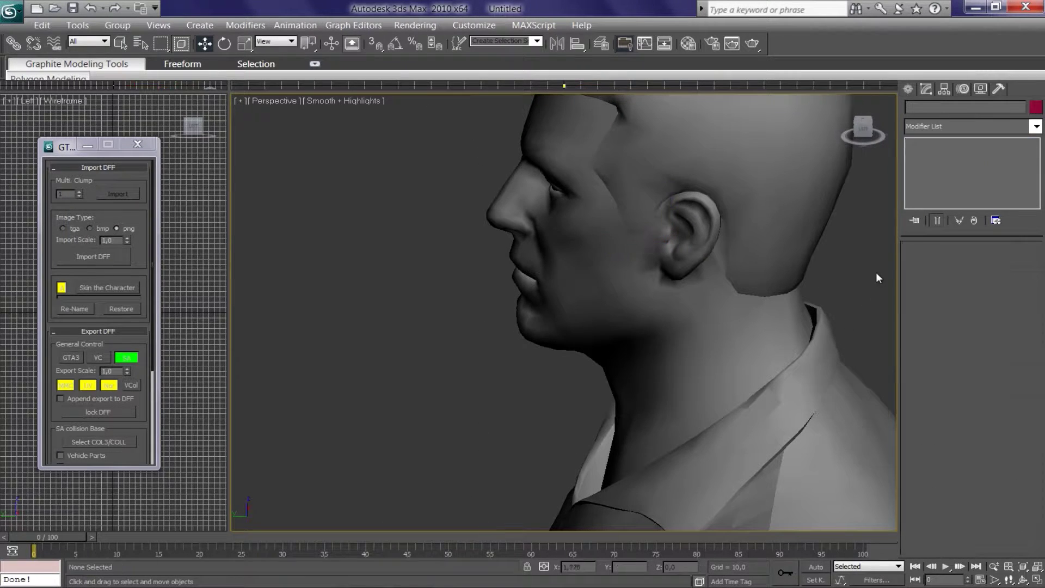
Step: Select the head's Editable Mesh in Vertex mode and marquee the neck-edge vertices
{"action": "left_click", "coordinate": [759, 203]}
{"action": "left_click", "coordinate": [919, 152]}
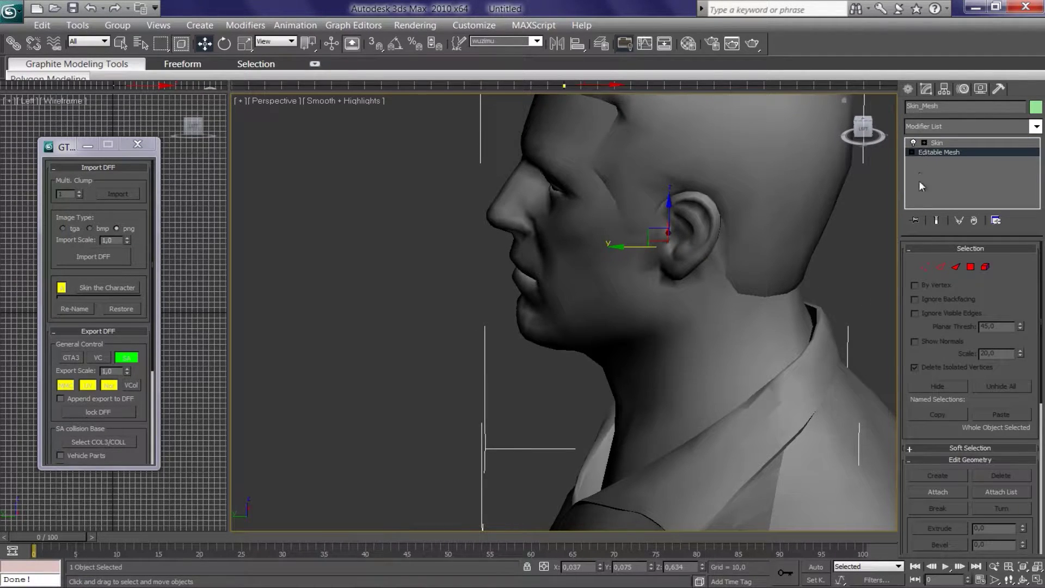
{"action": "left_click", "coordinate": [926, 268]}
{"action": "mouse_move", "coordinate": [726, 351]}
{"action": "middle_mouse_down", "text": "alt"}
{"action": "mouse_move", "coordinate": [821, 319]}
{"action": "mouse_move", "coordinate": [860, 267]}
{"action": "middle_mouse_up", "text": "alt"}
{"action": "middle_click_drag", "start_coordinate": [689, 423], "coordinate": [798, 277]}
{"action": "mouse_move", "coordinate": [781, 300]}
{"action": "left_mouse_down"}
{"action": "mouse_move", "coordinate": [676, 338]}
{"action": "mouse_move", "coordinate": [444, 384]}
{"action": "left_mouse_up"}
{"action": "middle_click_drag", "start_coordinate": [666, 323], "coordinate": [603, 390], "text": "alt"}
Step: Trim stray vertices from the neck selection and scale the neck vertices slightly wider
{"action": "mouse_move", "coordinate": [652, 295]}
{"action": "middle_mouse_down", "text": "alt"}
{"action": "mouse_move", "coordinate": [626, 305]}
{"action": "mouse_move", "coordinate": [612, 275]}
{"action": "middle_mouse_up", "text": "alt"}
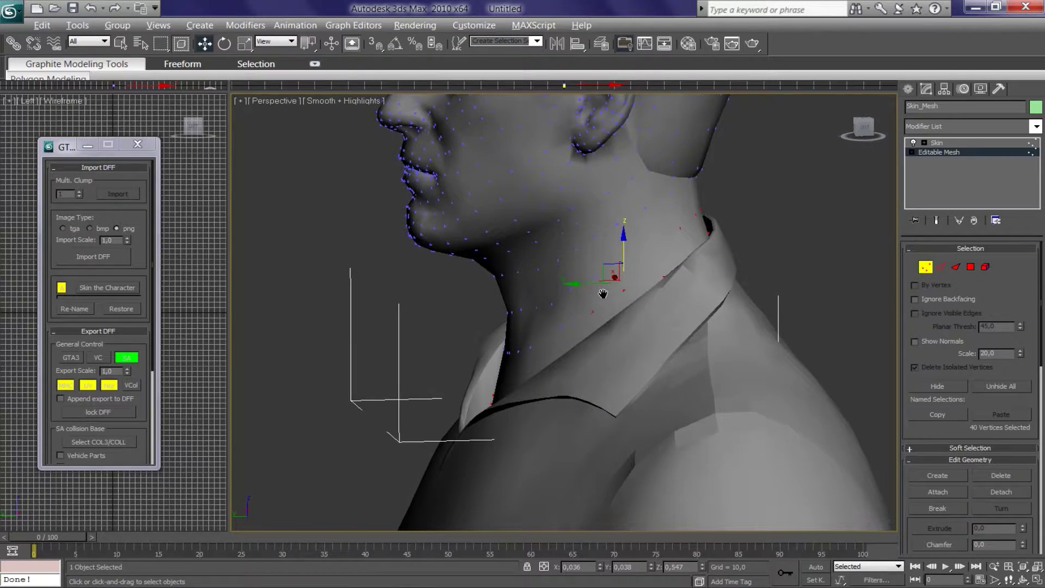
{"action": "left_click", "coordinate": [608, 313], "text": "alt"}
{"action": "left_click", "coordinate": [626, 293], "text": "alt"}
{"action": "mouse_move", "coordinate": [681, 224]}
{"action": "middle_mouse_down", "text": "alt"}
{"action": "mouse_move", "coordinate": [695, 203]}
{"action": "mouse_move", "coordinate": [648, 180]}
{"action": "middle_mouse_up", "text": "alt"}
{"action": "left_click_drag", "start_coordinate": [648, 175], "coordinate": [681, 235], "text": "alt"}
{"action": "middle_click_drag", "start_coordinate": [682, 235], "coordinate": [681, 303], "text": "alt"}
{"action": "left_click", "coordinate": [245, 43]}
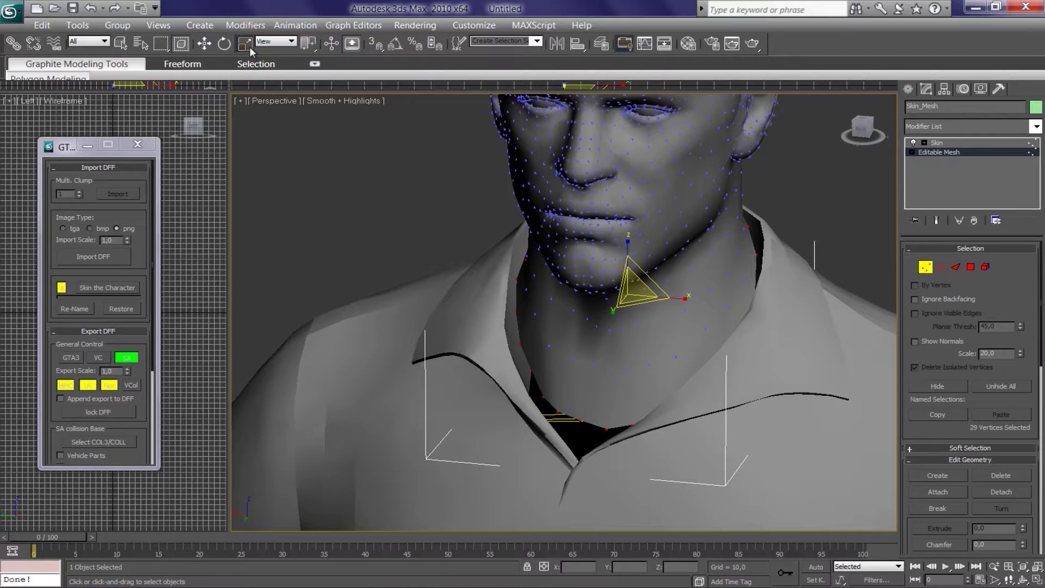
{"action": "left_click_drag", "start_coordinate": [641, 304], "coordinate": [636, 302]}
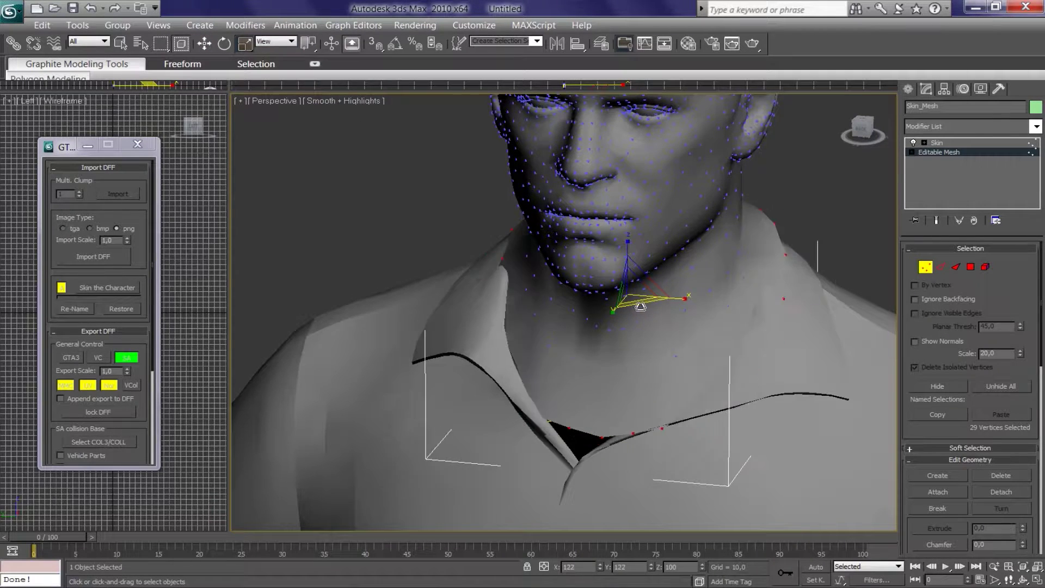
Step: Return to Move and vertex editing, then select a few vertices at the neck
{"action": "middle_click_drag", "start_coordinate": [734, 336], "coordinate": [789, 326], "text": "alt"}
{"action": "left_click", "coordinate": [934, 143]}
{"action": "key", "text": "w"}
{"action": "key", "text": "1"}
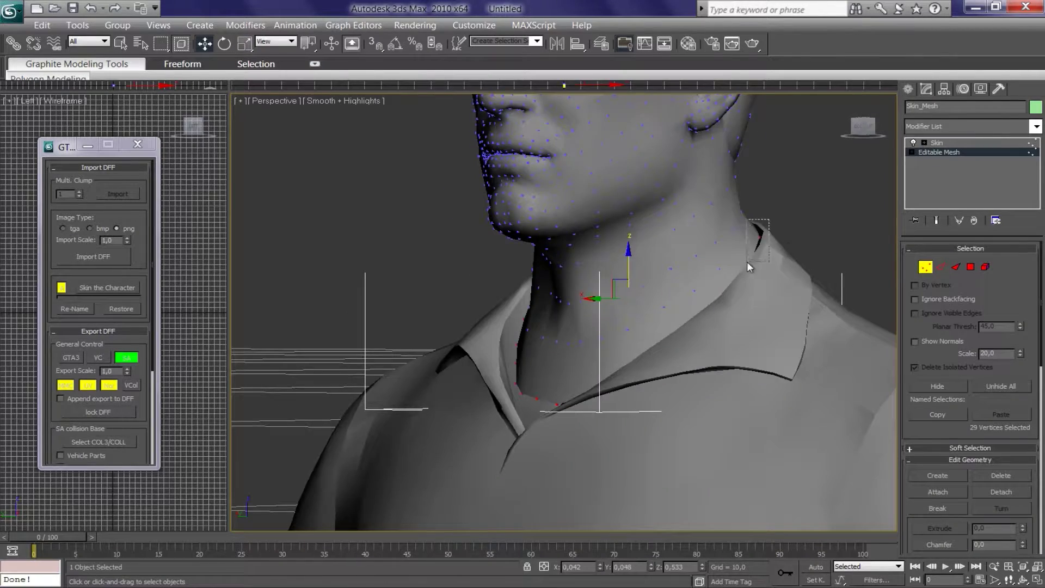
{"action": "middle_click_drag", "start_coordinate": [747, 262], "coordinate": [707, 304], "text": "alt"}
{"action": "scroll", "coordinate": [707, 305], "scroll_direction": "up", "scroll_amount": 3}
{"action": "left_click_drag", "start_coordinate": [729, 272], "coordinate": [680, 344]}
{"action": "mouse_move", "coordinate": [680, 344]}
{"action": "middle_mouse_down", "text": "alt"}
{"action": "mouse_move", "coordinate": [634, 424]}
{"action": "mouse_move", "coordinate": [684, 366]}
{"action": "middle_mouse_up", "text": "alt"}
Step: Select vertices along the neck seam, narrowing to the chin and collar area
{"action": "left_click_drag", "start_coordinate": [663, 389], "coordinate": [615, 419]}
{"action": "scroll", "coordinate": [615, 419], "scroll_direction": "down", "scroll_amount": 5}
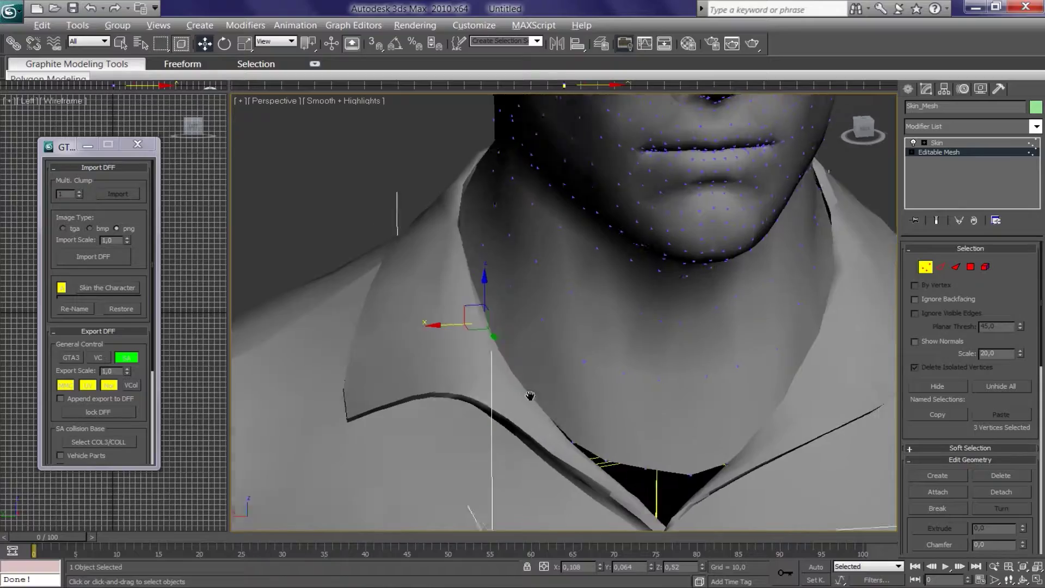
{"action": "mouse_move", "coordinate": [468, 337]}
{"action": "middle_mouse_down", "text": "alt"}
{"action": "mouse_move", "coordinate": [495, 321]}
{"action": "mouse_move", "coordinate": [803, 393]}
{"action": "mouse_move", "coordinate": [675, 256]}
{"action": "middle_mouse_up", "text": "alt"}
{"action": "scroll", "coordinate": [495, 321], "scroll_direction": "up", "scroll_amount": 5}
{"action": "scroll", "coordinate": [801, 387], "scroll_direction": "down", "scroll_amount": 5}
{"action": "left_click_drag", "start_coordinate": [675, 256], "coordinate": [582, 296]}
{"action": "scroll", "coordinate": [498, 323], "scroll_direction": "up", "scroll_amount": 5}
{"action": "scroll", "coordinate": [499, 323], "scroll_direction": "down", "scroll_amount": 5}
{"action": "mouse_move", "coordinate": [499, 324]}
{"action": "middle_mouse_down", "text": "alt"}
{"action": "mouse_move", "coordinate": [736, 207]}
{"action": "mouse_move", "coordinate": [571, 278]}
{"action": "mouse_move", "coordinate": [721, 198]}
{"action": "mouse_move", "coordinate": [590, 273]}
{"action": "middle_mouse_up", "text": "alt"}
Step: Refine the front-neck and collar vertex selection from a low front view
{"action": "left_click_drag", "start_coordinate": [509, 261], "coordinate": [457, 326]}
{"action": "mouse_move", "coordinate": [457, 327]}
{"action": "middle_mouse_down", "text": "alt"}
{"action": "mouse_move", "coordinate": [429, 305]}
{"action": "mouse_move", "coordinate": [551, 359]}
{"action": "mouse_move", "coordinate": [743, 337]}
{"action": "mouse_move", "coordinate": [419, 228]}
{"action": "middle_mouse_up", "text": "alt"}
{"action": "left_click_drag", "start_coordinate": [419, 229], "coordinate": [337, 293]}
{"action": "mouse_move", "coordinate": [338, 292]}
{"action": "middle_mouse_down", "text": "alt"}
{"action": "mouse_move", "coordinate": [339, 221]}
{"action": "mouse_move", "coordinate": [348, 305]}
{"action": "mouse_move", "coordinate": [305, 234]}
{"action": "middle_mouse_up", "text": "alt"}
{"action": "left_click_drag", "start_coordinate": [304, 234], "coordinate": [527, 299]}
{"action": "middle_click_drag", "start_coordinate": [527, 299], "coordinate": [435, 359], "text": "alt"}
{"action": "left_click_drag", "start_coordinate": [435, 360], "coordinate": [544, 381]}
{"action": "mouse_move", "coordinate": [575, 369]}
{"action": "middle_mouse_down", "text": "alt"}
{"action": "mouse_move", "coordinate": [630, 299]}
{"action": "mouse_move", "coordinate": [622, 456]}
{"action": "mouse_move", "coordinate": [607, 381]}
{"action": "middle_mouse_up", "text": "alt"}
{"action": "left_click_drag", "start_coordinate": [599, 381], "coordinate": [626, 436]}
{"action": "mouse_move", "coordinate": [626, 435]}
{"action": "middle_mouse_down", "text": "alt"}
{"action": "mouse_move", "coordinate": [615, 413]}
{"action": "mouse_move", "coordinate": [603, 437]}
{"action": "mouse_move", "coordinate": [626, 424]}
{"action": "mouse_move", "coordinate": [730, 439]}
{"action": "middle_mouse_up", "text": "alt"}
{"action": "left_click", "coordinate": [724, 441]}
{"action": "scroll", "coordinate": [727, 445], "scroll_direction": "up", "scroll_amount": 2}
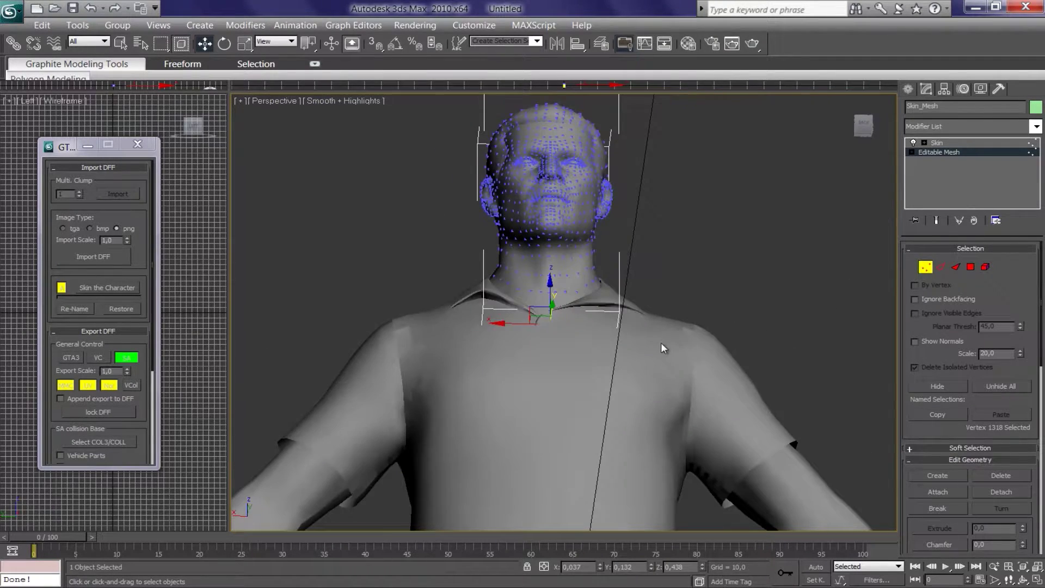
Step: Reset the view, select the neck and shoulder vertices, then deselect and exit Vertex mode
{"action": "key", "text": "shift+z"}
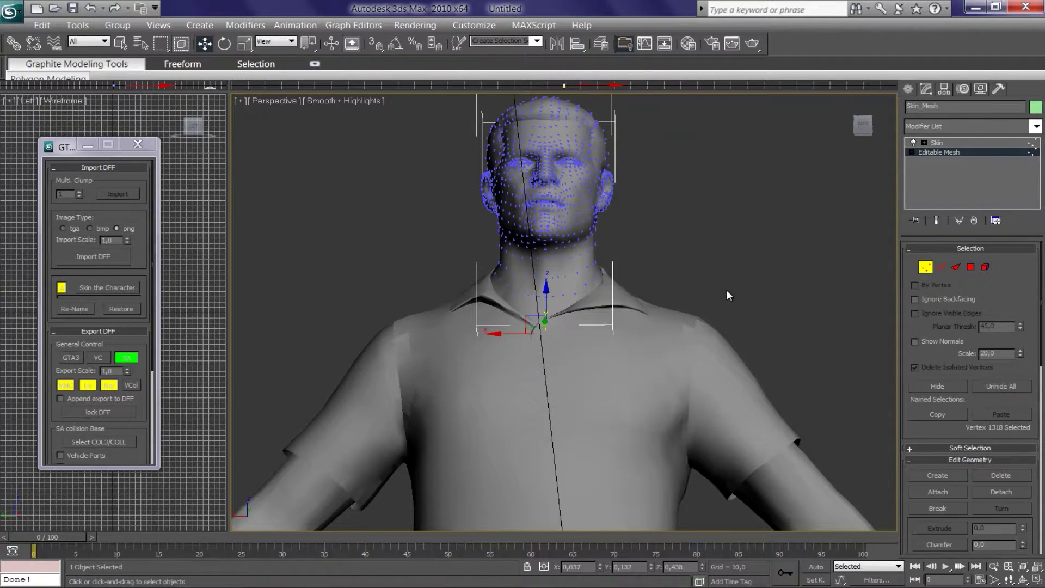
{"action": "middle_click_drag", "start_coordinate": [679, 256], "coordinate": [773, 334], "text": "alt"}
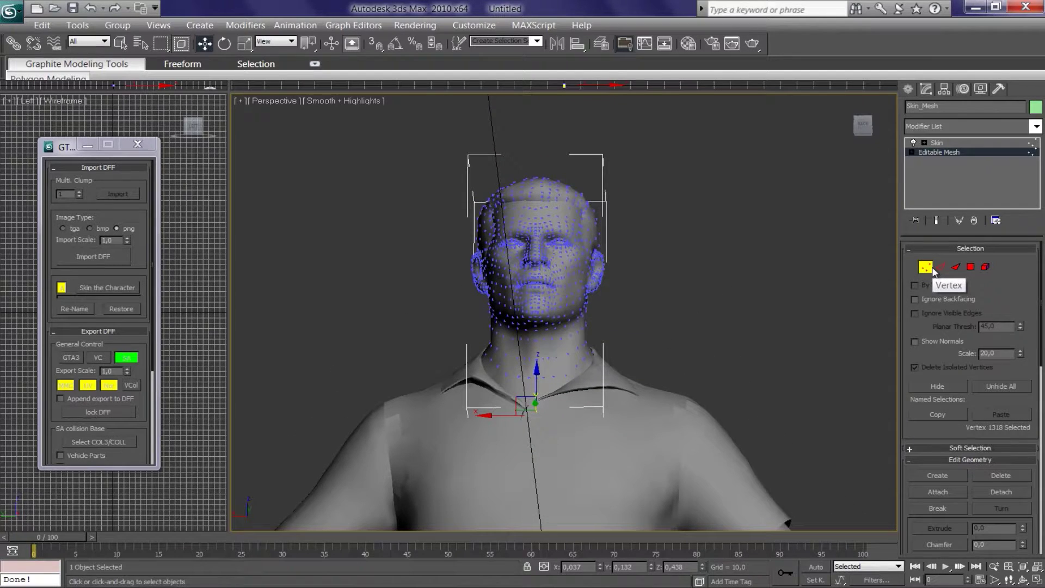
{"action": "middle_click_drag", "start_coordinate": [621, 325], "coordinate": [660, 313], "text": "alt"}
{"action": "left_click_drag", "start_coordinate": [512, 327], "coordinate": [613, 422]}
{"action": "left_click_drag", "start_coordinate": [694, 332], "coordinate": [328, 471]}
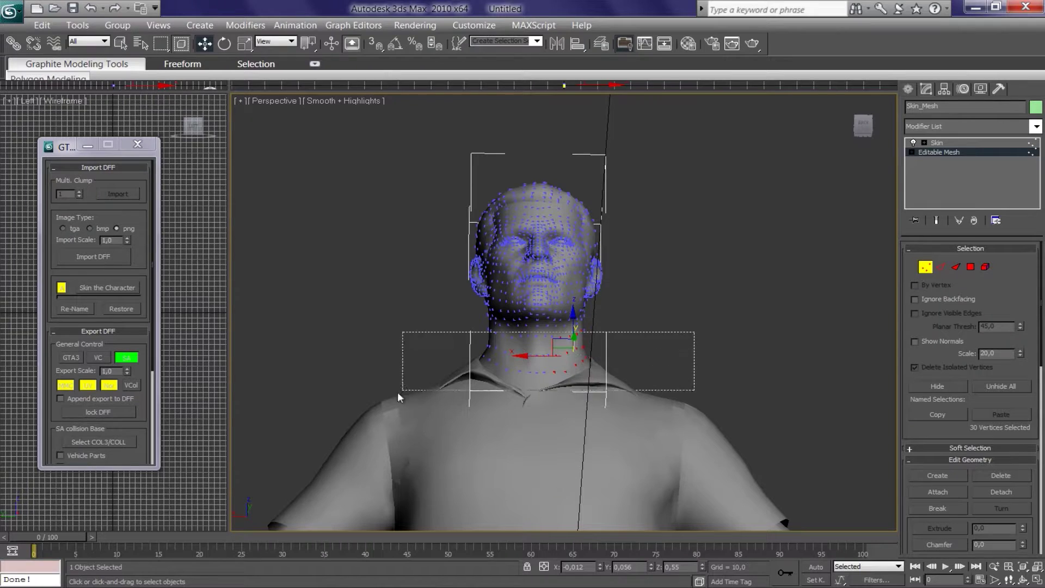
{"action": "left_click", "coordinate": [682, 305]}
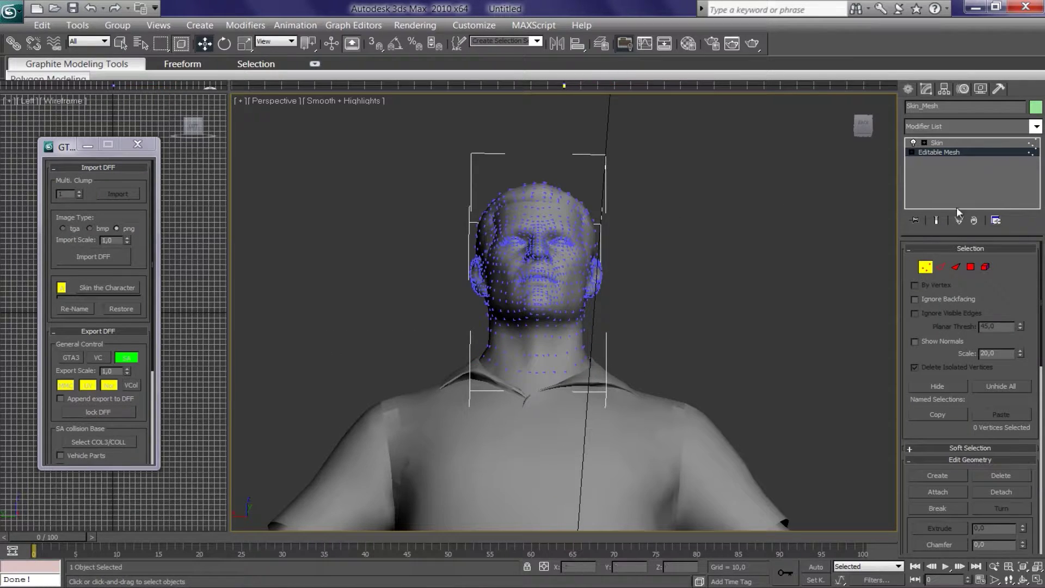
{"action": "left_click", "coordinate": [925, 266]}
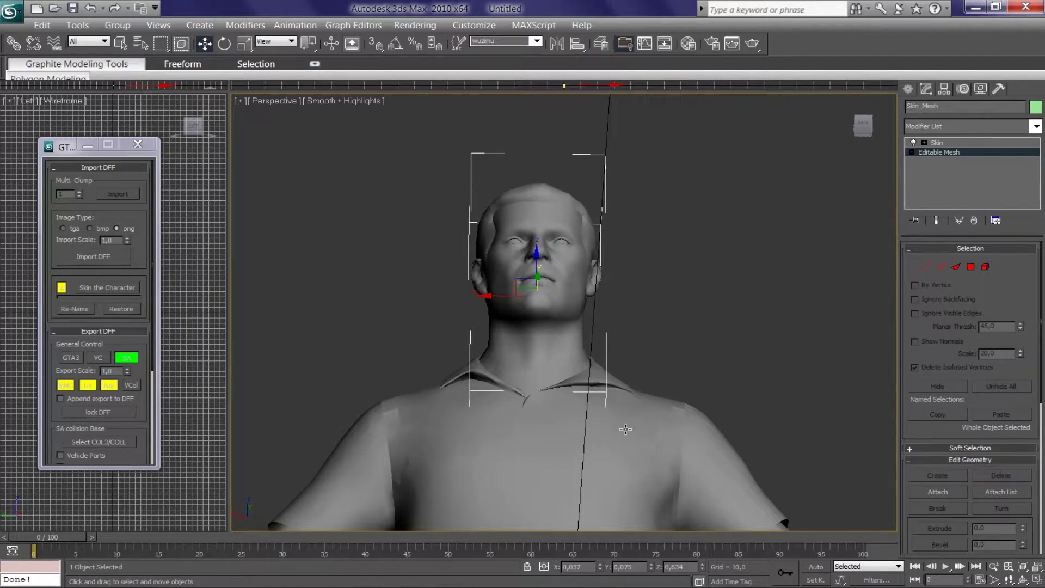
{"action": "mouse_move", "coordinate": [625, 304]}
{"action": "middle_mouse_down", "text": "alt"}
{"action": "mouse_move", "coordinate": [665, 272]}
{"action": "mouse_move", "coordinate": [695, 284]}
{"action": "middle_mouse_up", "text": "alt"}
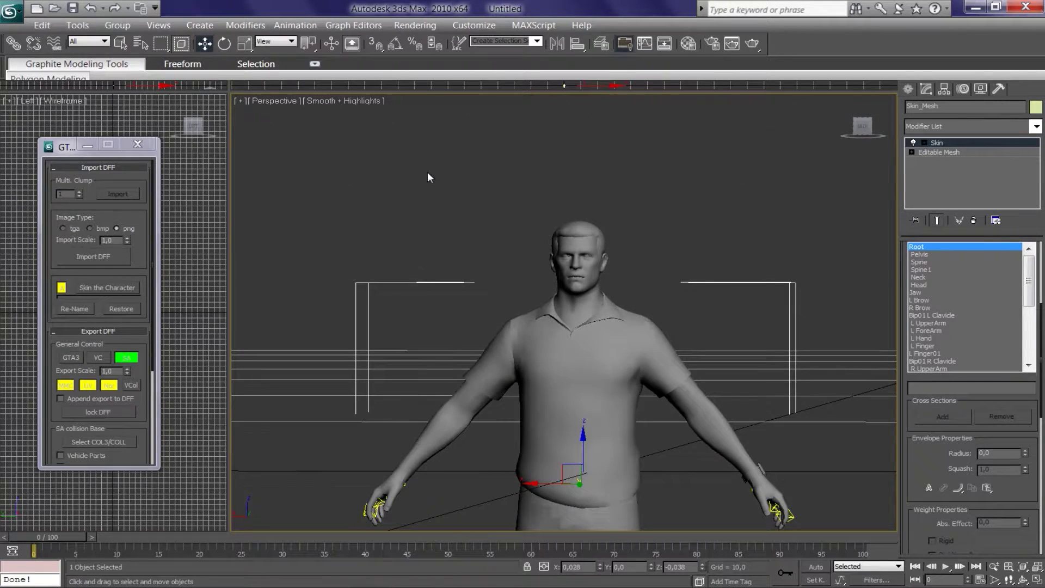
Step: In the base Editable Mesh's Element mode, attach the head to the mesh
{"action": "mouse_move", "coordinate": [603, 253]}
{"action": "middle_mouse_down", "text": "alt"}
{"action": "mouse_move", "coordinate": [637, 262]}
{"action": "mouse_move", "coordinate": [629, 272]}
{"action": "mouse_move", "coordinate": [640, 260]}
{"action": "mouse_move", "coordinate": [682, 321]}
{"action": "middle_mouse_up", "text": "alt"}
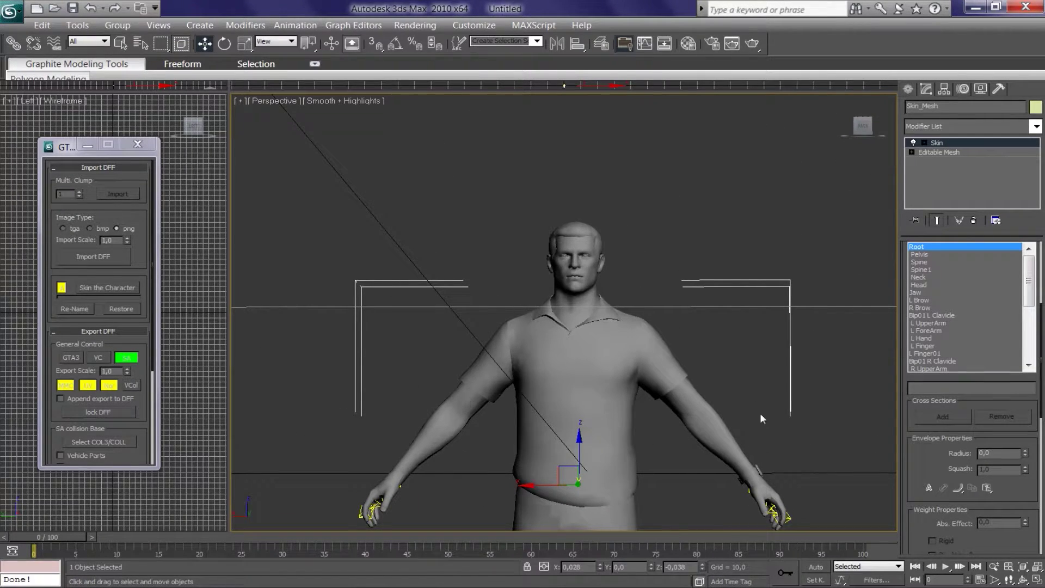
{"action": "left_click", "coordinate": [952, 153]}
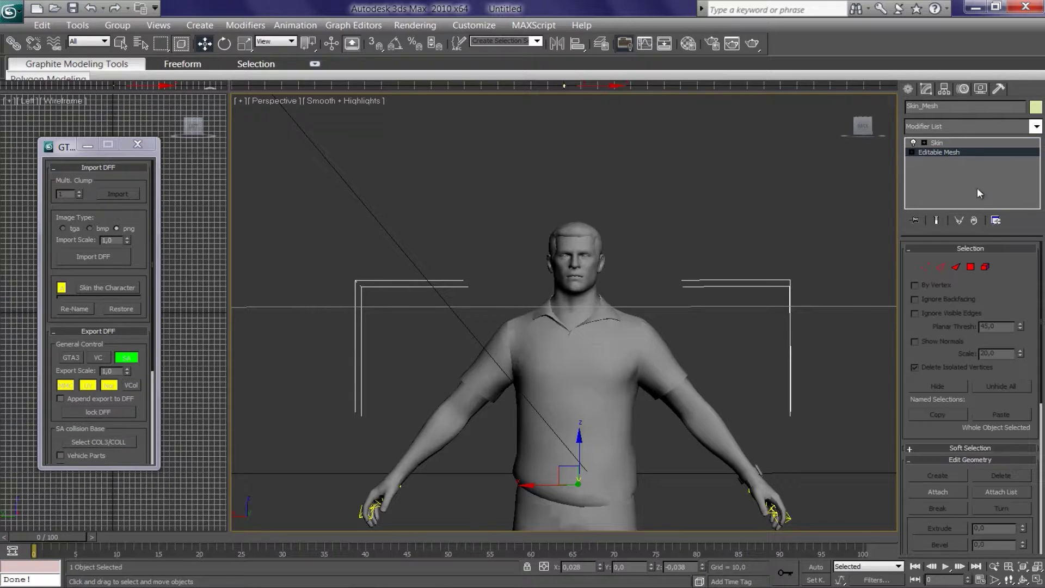
{"action": "left_click", "coordinate": [986, 268]}
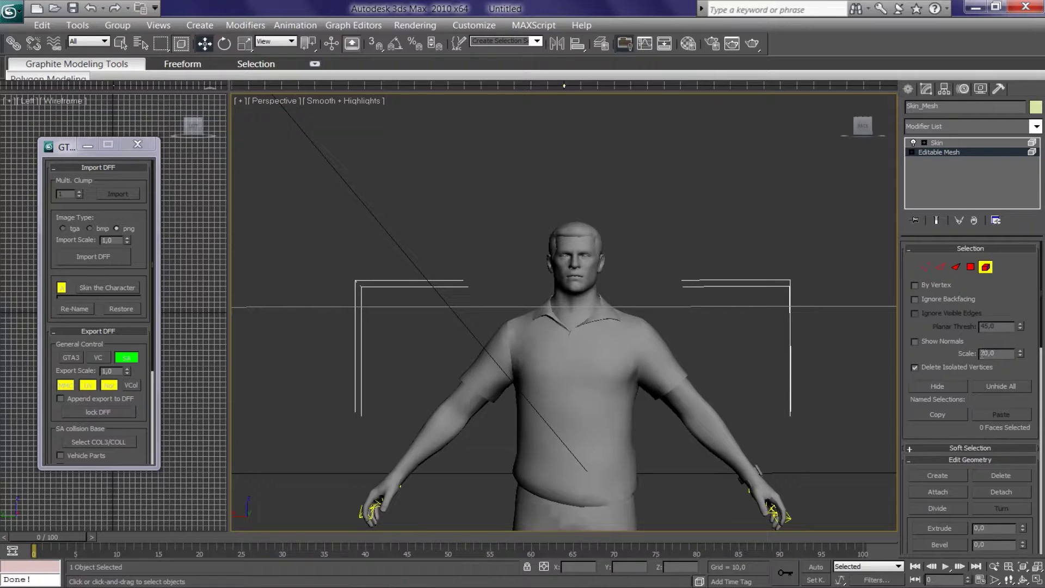
{"action": "left_click", "coordinate": [942, 492]}
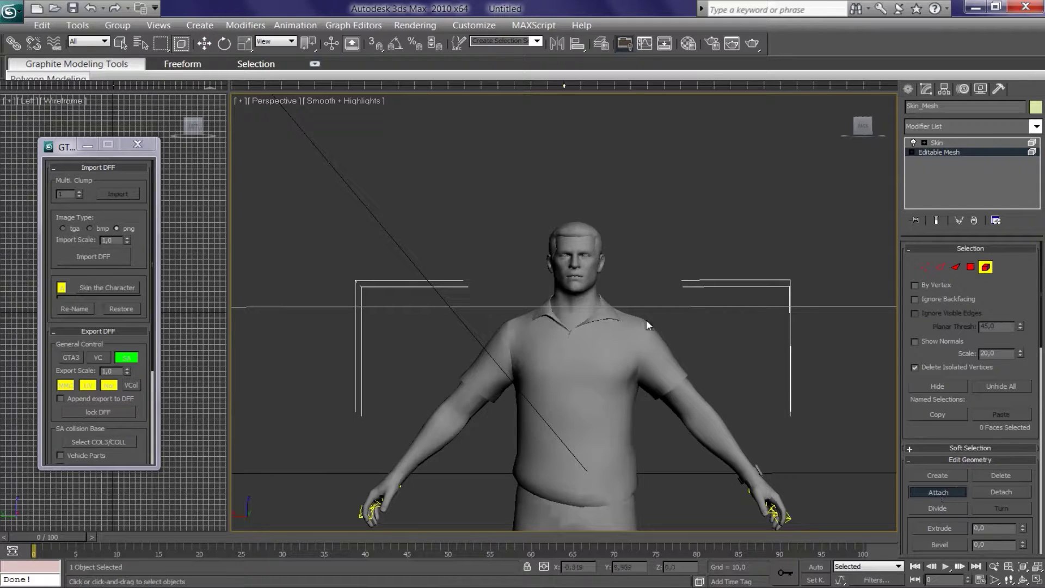
{"action": "left_click", "coordinate": [573, 242]}
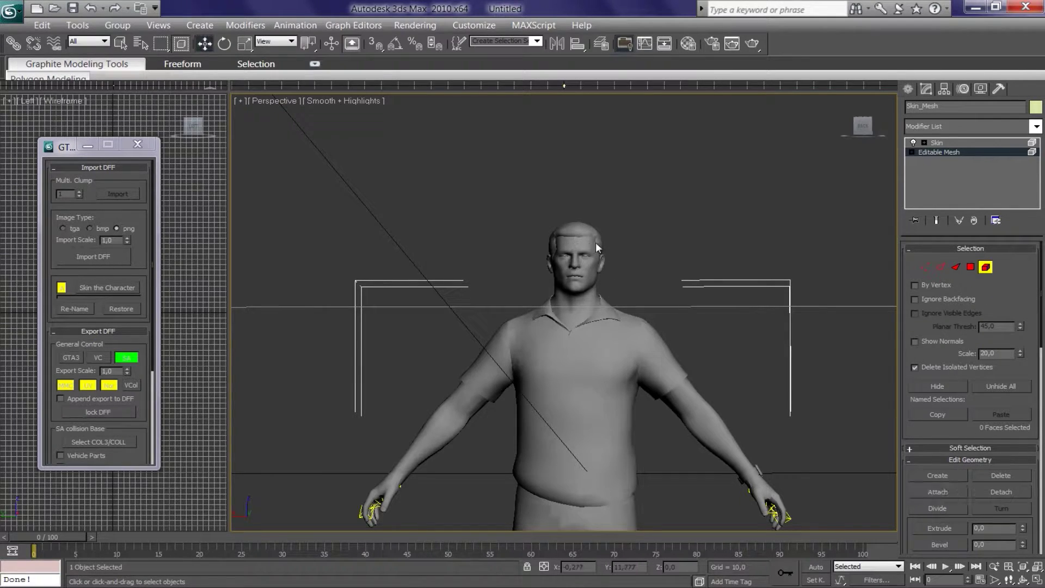
Step: Reselect the head object in Element mode and marquee its faces, then clear the face selection
{"action": "left_click", "coordinate": [986, 267]}
{"action": "left_click", "coordinate": [936, 142]}
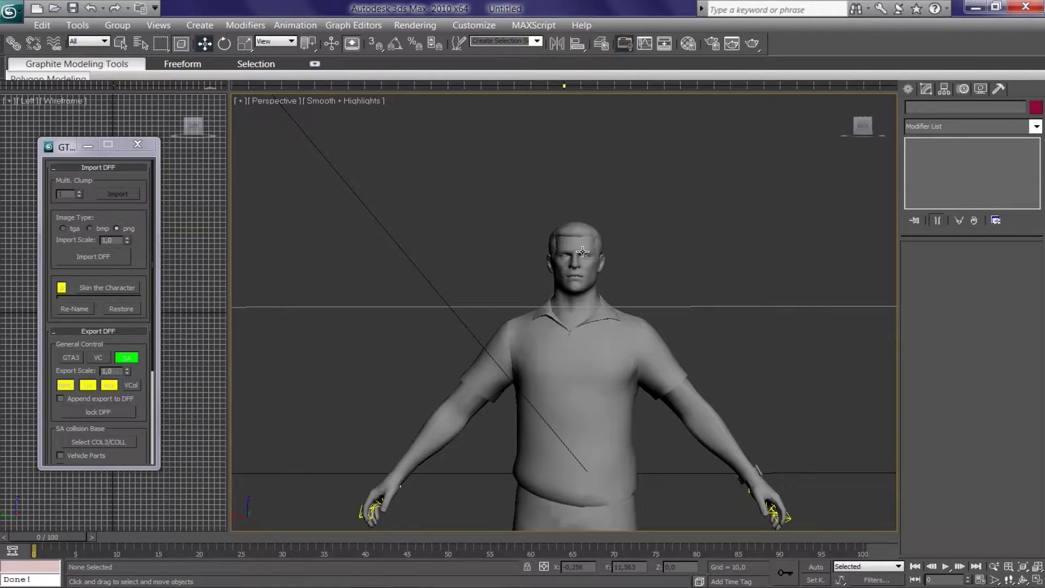
{"action": "left_click", "coordinate": [936, 220]}
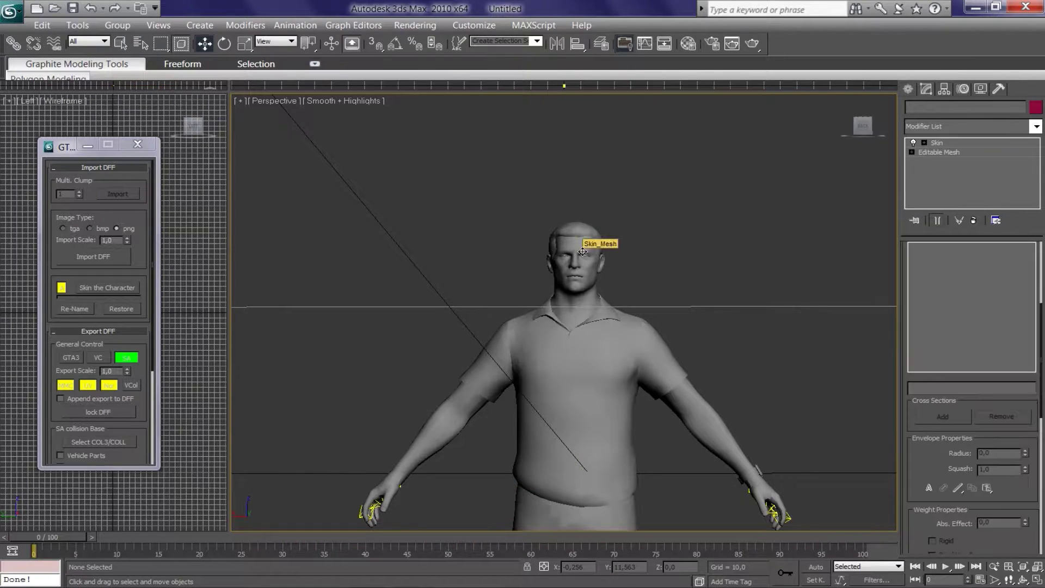
{"action": "left_click", "coordinate": [945, 152]}
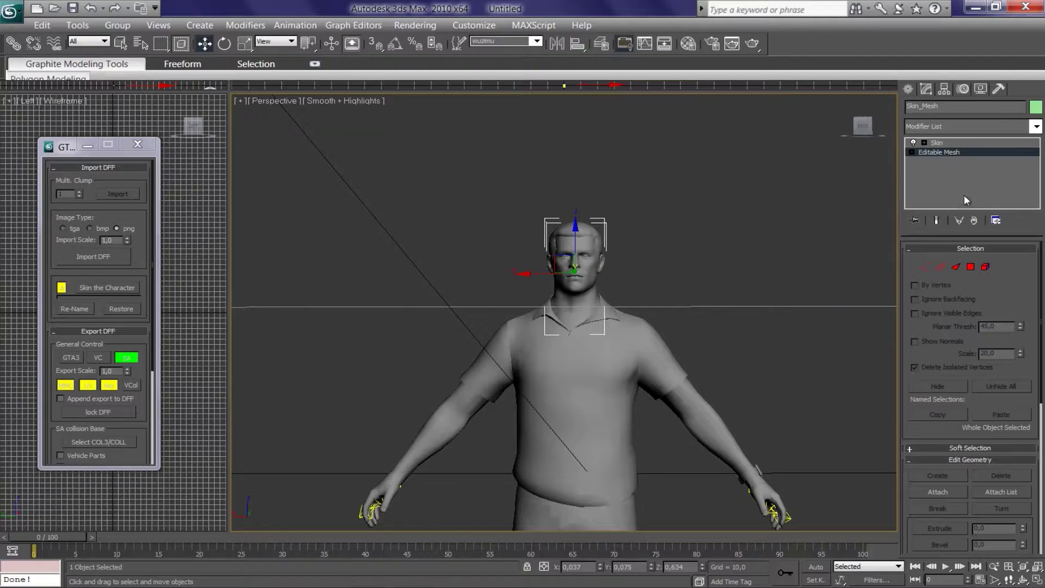
{"action": "left_click", "coordinate": [986, 266]}
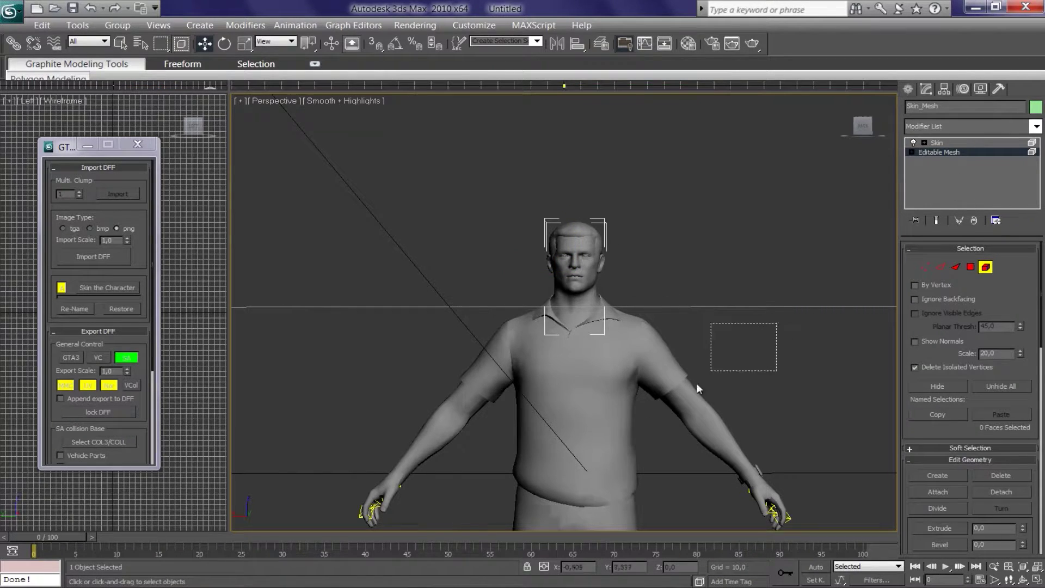
{"action": "mouse_move", "coordinate": [769, 268]}
{"action": "left_mouse_down"}
{"action": "mouse_move", "coordinate": [599, 481]}
{"action": "mouse_move", "coordinate": [444, 441]}
{"action": "left_mouse_up"}
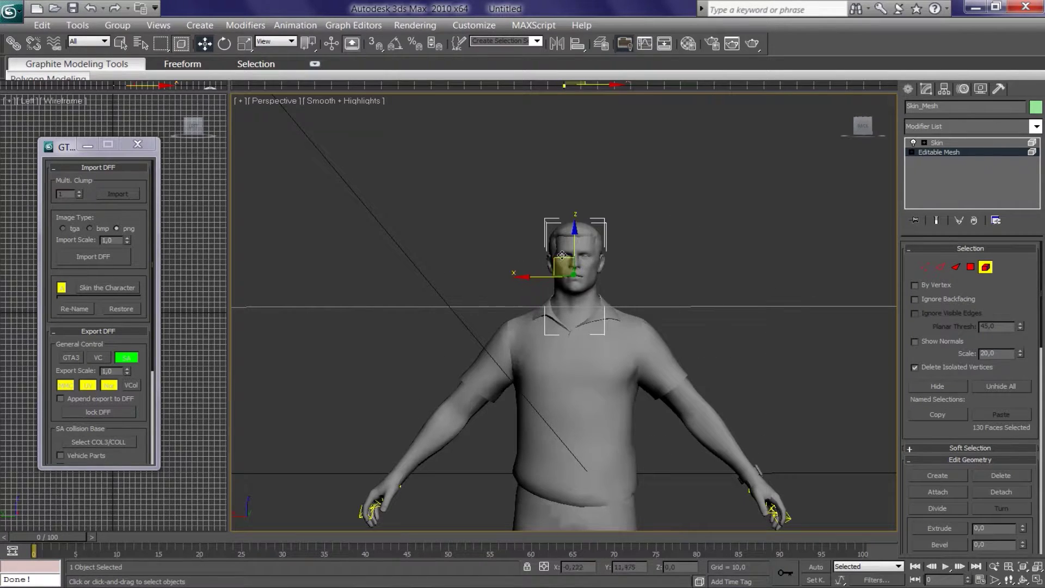
{"action": "left_click_drag", "start_coordinate": [449, 290], "coordinate": [733, 318]}
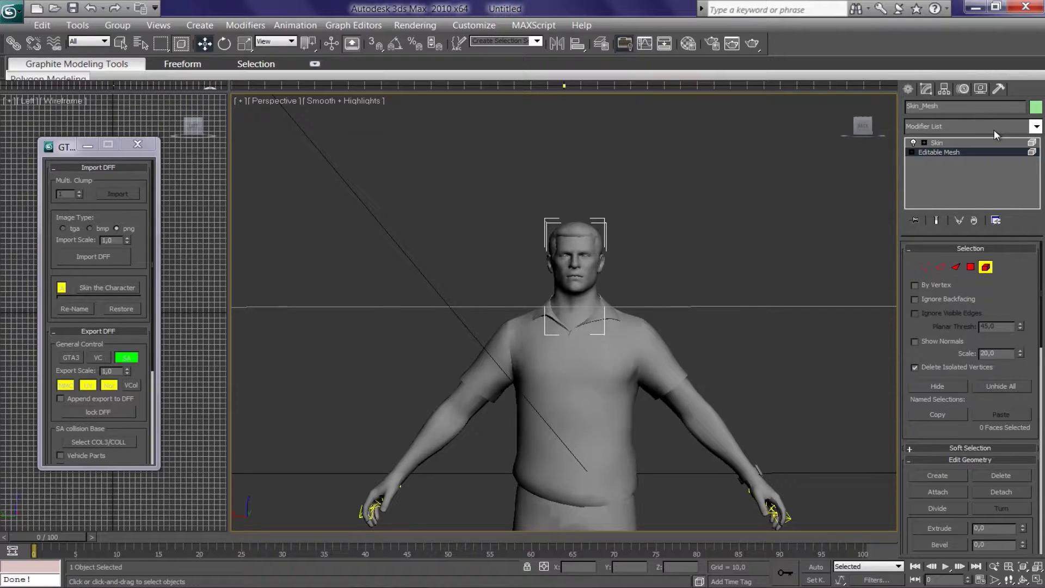
Step: Toggle between the Skin and Editable Mesh levels and reselect the head object
{"action": "left_click", "coordinate": [985, 268]}
{"action": "left_click", "coordinate": [947, 143]}
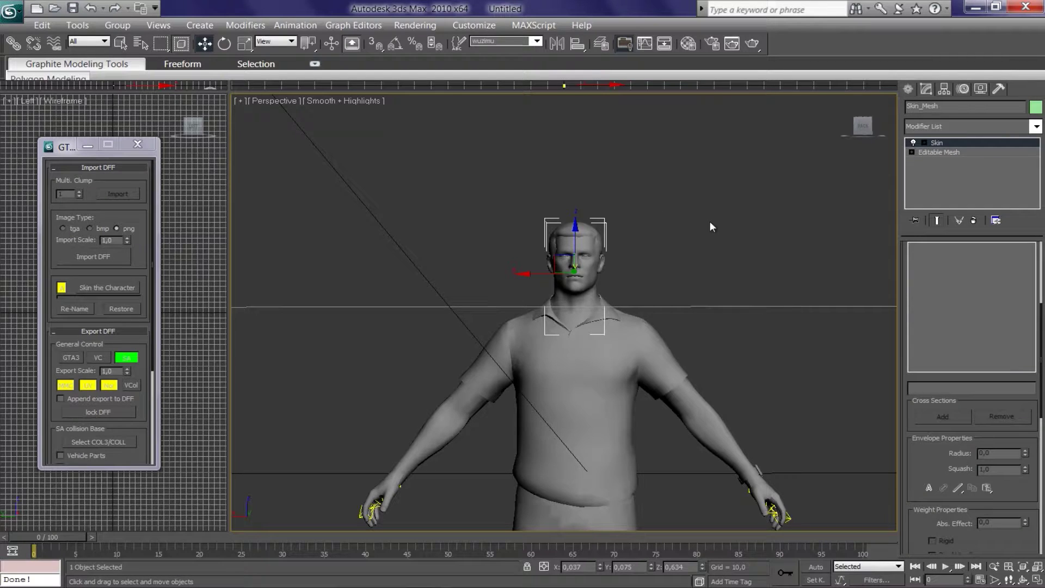
{"action": "left_click", "coordinate": [601, 235]}
{"action": "left_click", "coordinate": [553, 250]}
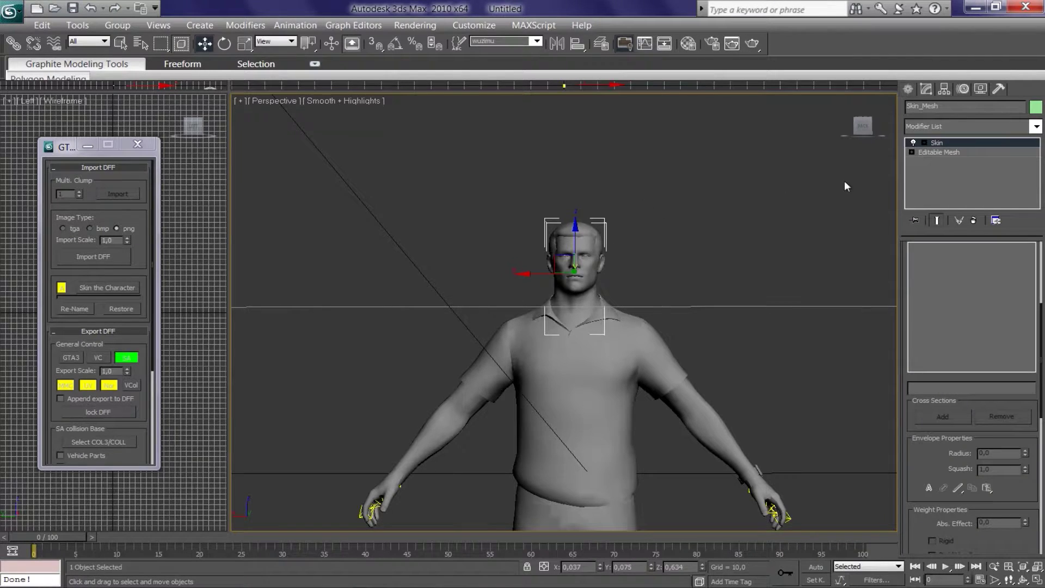
{"action": "left_click", "coordinate": [926, 153]}
{"action": "left_click", "coordinate": [985, 267]}
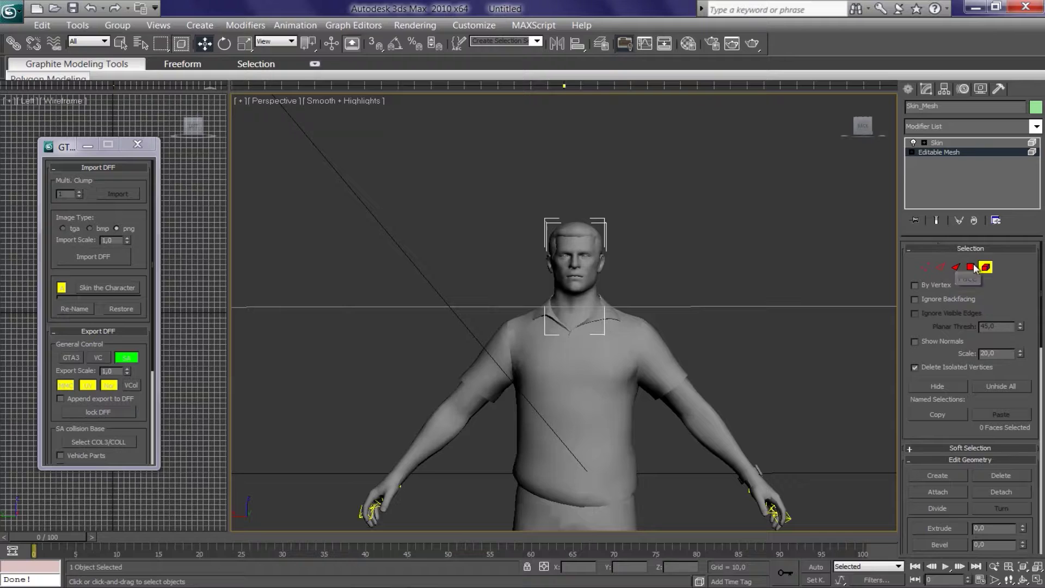
{"action": "left_click", "coordinate": [986, 267]}
{"action": "left_click", "coordinate": [936, 143]}
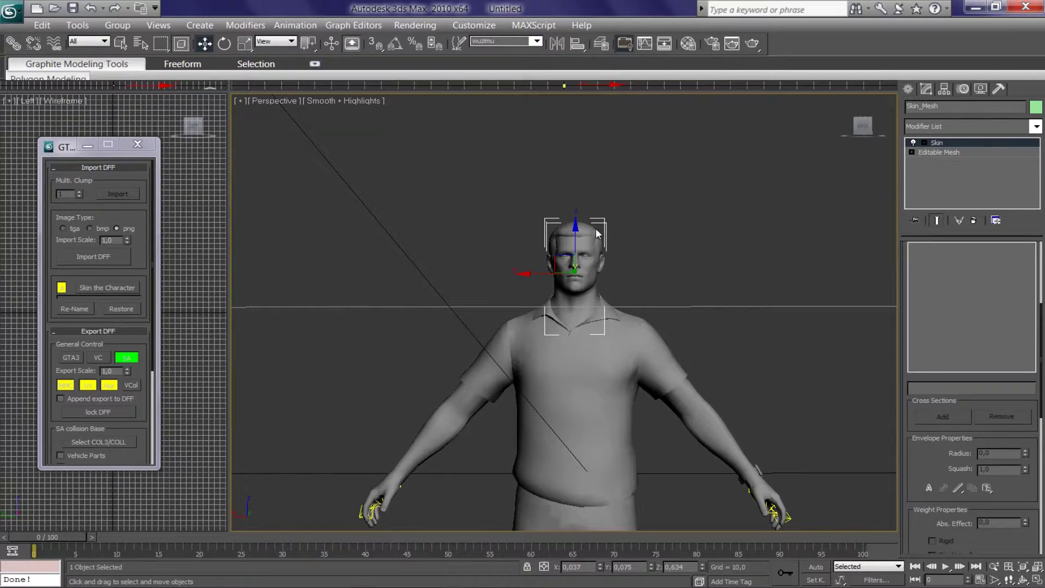
{"action": "left_click", "coordinate": [657, 171]}
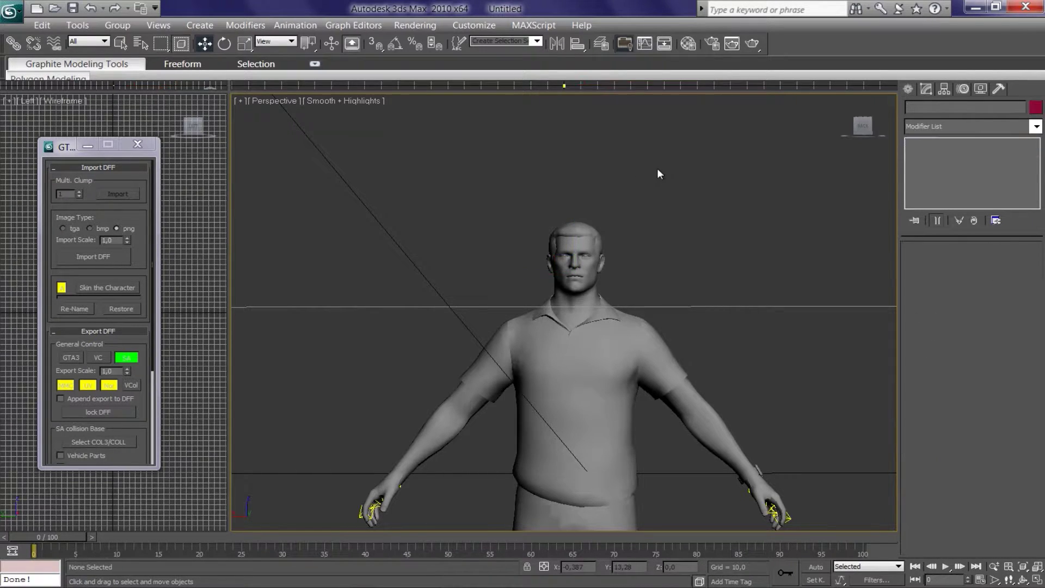
{"action": "left_click", "coordinate": [591, 227]}
Step: Zoom in on the head and orbit between its side profile and front
{"action": "scroll", "coordinate": [550, 264], "scroll_direction": "up", "scroll_amount": 2}
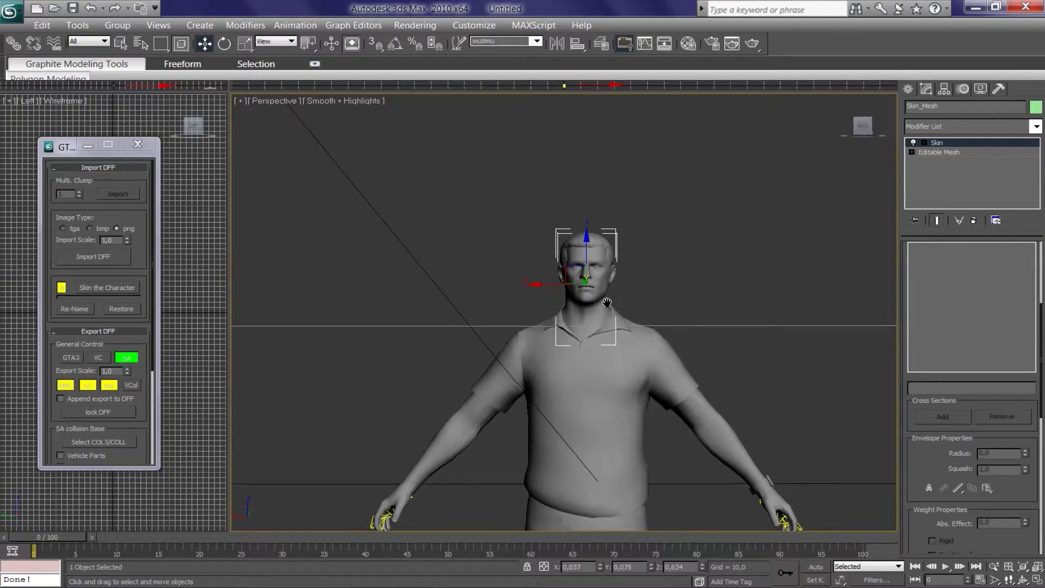
{"action": "scroll", "coordinate": [550, 264], "scroll_direction": "up", "scroll_amount": 3}
{"action": "mouse_move", "coordinate": [599, 375]}
{"action": "middle_mouse_down", "text": "alt"}
{"action": "mouse_move", "coordinate": [625, 413]}
{"action": "mouse_move", "coordinate": [695, 423]}
{"action": "mouse_move", "coordinate": [545, 244]}
{"action": "middle_mouse_up", "text": "alt"}
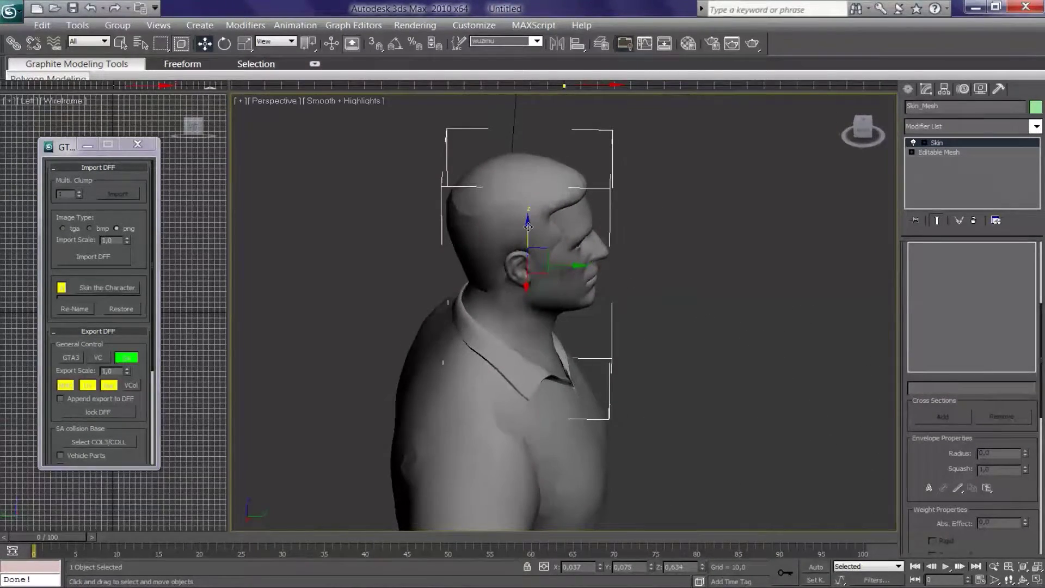
{"action": "middle_click_drag", "start_coordinate": [651, 287], "coordinate": [553, 288], "text": "alt"}
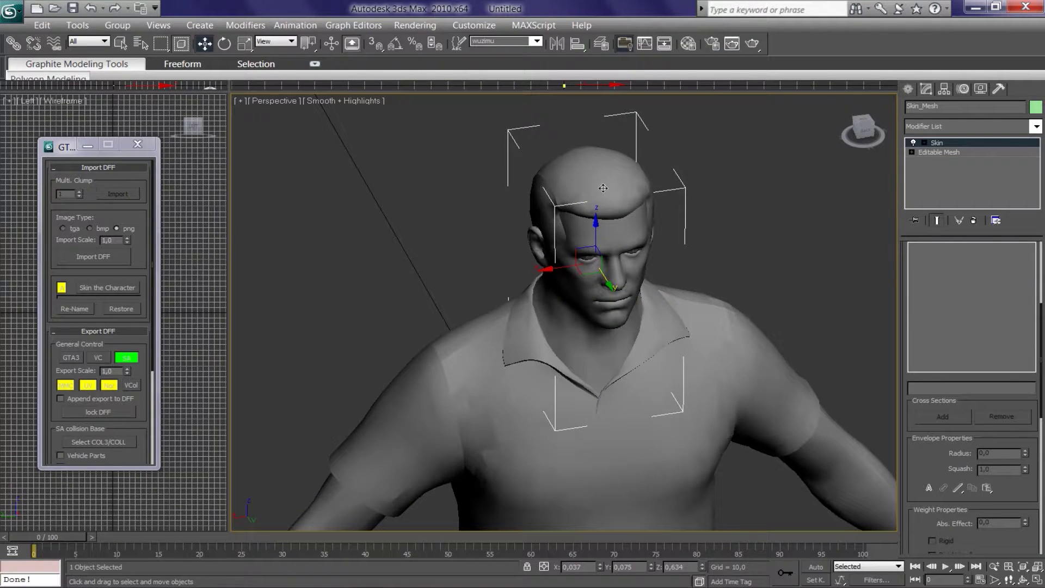
{"action": "key", "text": "F12"}
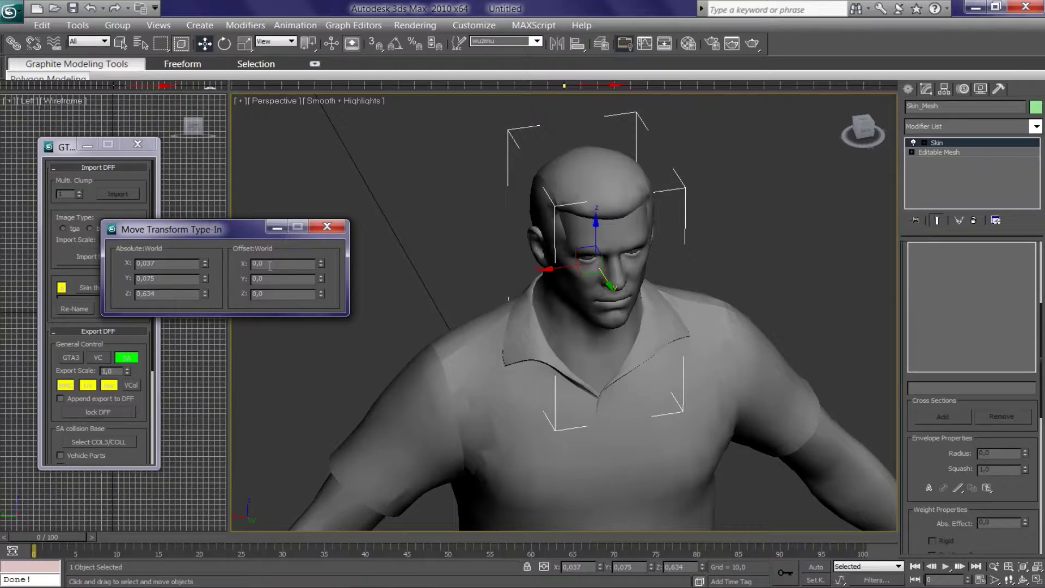
Step: Lift the head 0.5 units in Z, then go to its base mesh level
{"action": "key", "text": "Return"}
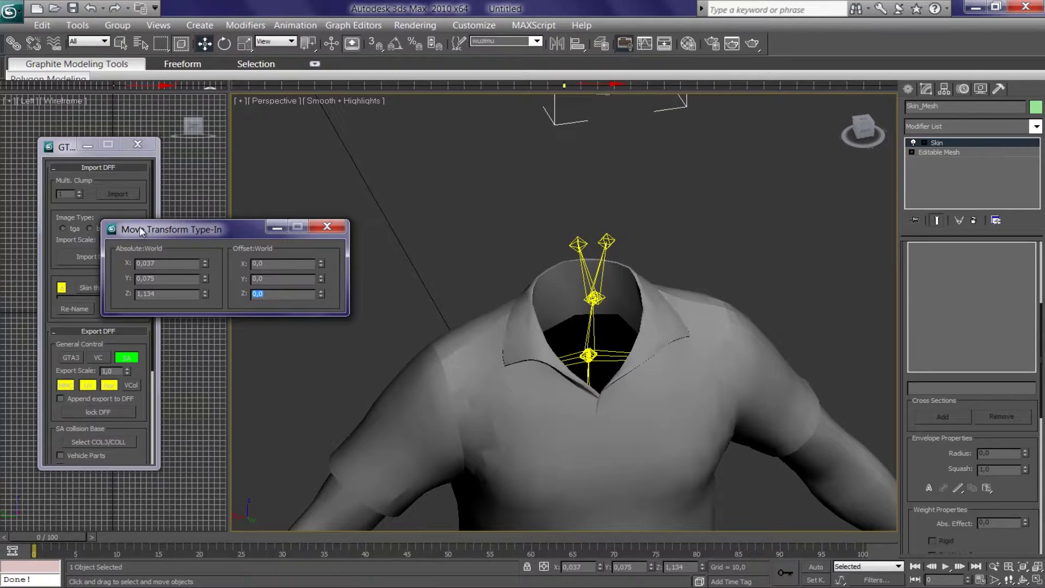
{"action": "left_click", "coordinate": [327, 224]}
{"action": "middle_click_drag", "start_coordinate": [514, 274], "coordinate": [536, 263], "text": "alt"}
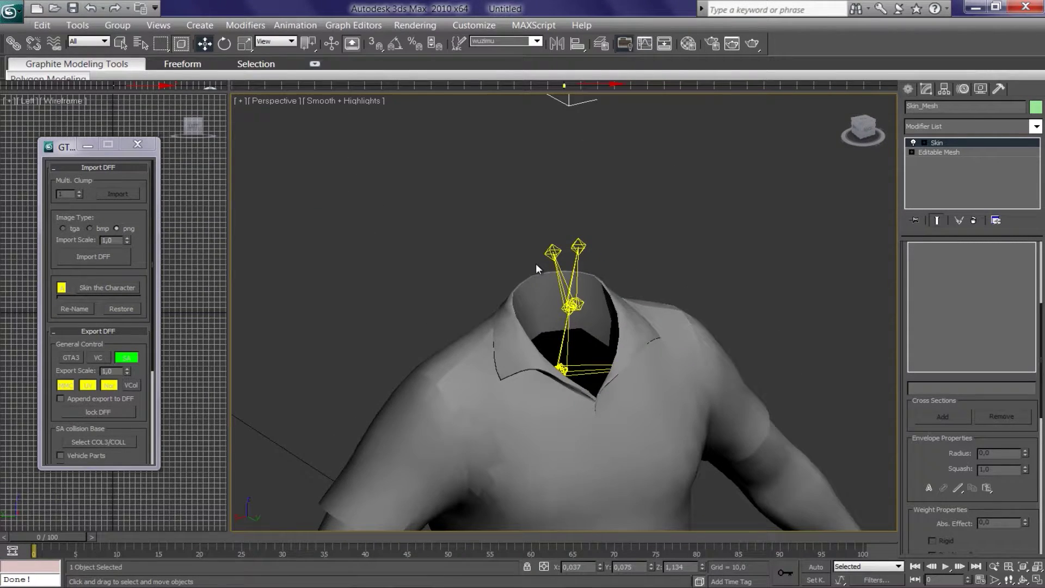
{"action": "left_click", "coordinate": [950, 149]}
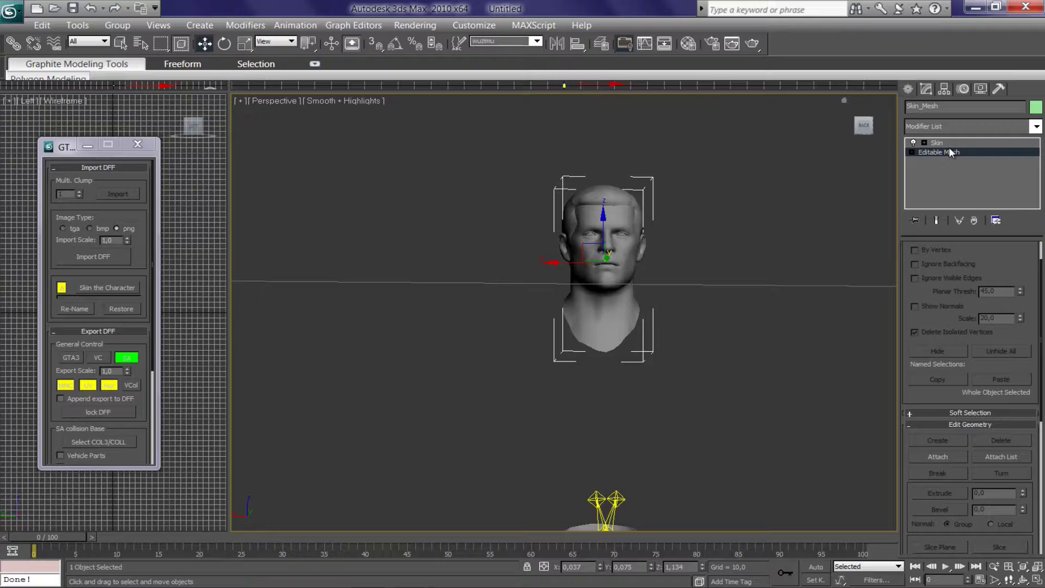
Step: Zoom out to the whole character and select the body mesh
{"action": "middle_click_drag", "start_coordinate": [781, 252], "coordinate": [708, 187]}
{"action": "scroll", "coordinate": [588, 389], "scroll_direction": "down", "scroll_amount": 5}
{"action": "scroll", "coordinate": [581, 392], "scroll_direction": "down", "scroll_amount": 2}
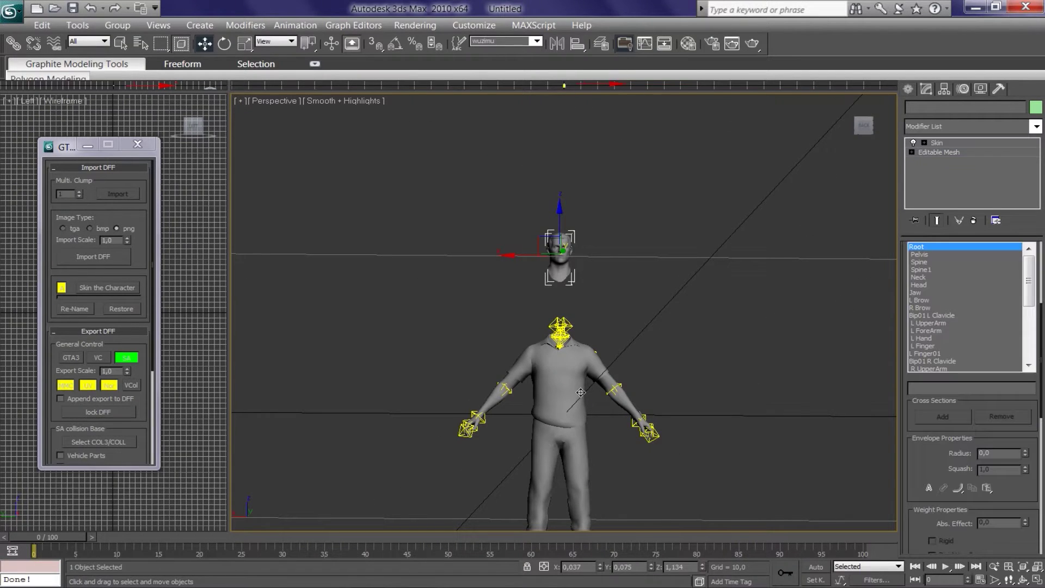
{"action": "left_click", "coordinate": [581, 392]}
{"action": "scroll", "coordinate": [693, 381], "scroll_direction": "up", "scroll_amount": 3}
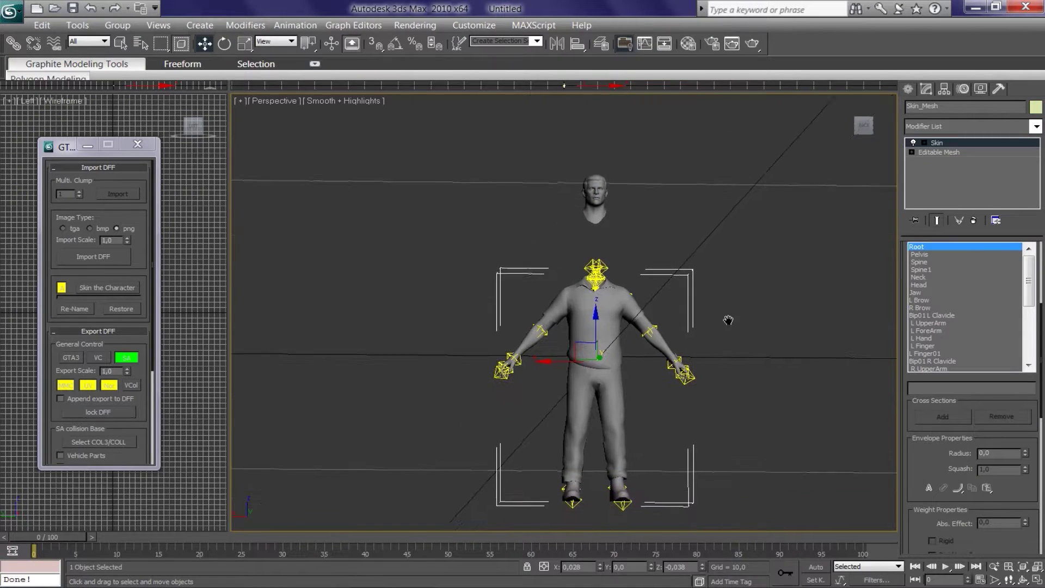
Step: Attach the floating head mesh to the body's editable mesh in Element mode, then exit Element mode
{"action": "left_click", "coordinate": [939, 152]}
{"action": "scroll", "coordinate": [969, 270], "scroll_direction": "up", "scroll_amount": 2}
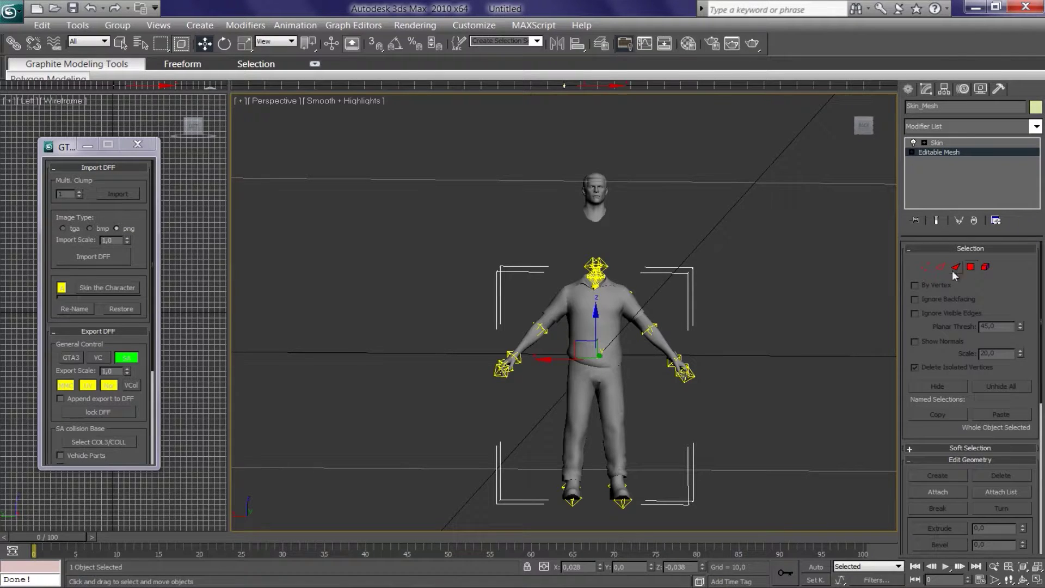
{"action": "left_click", "coordinate": [986, 267]}
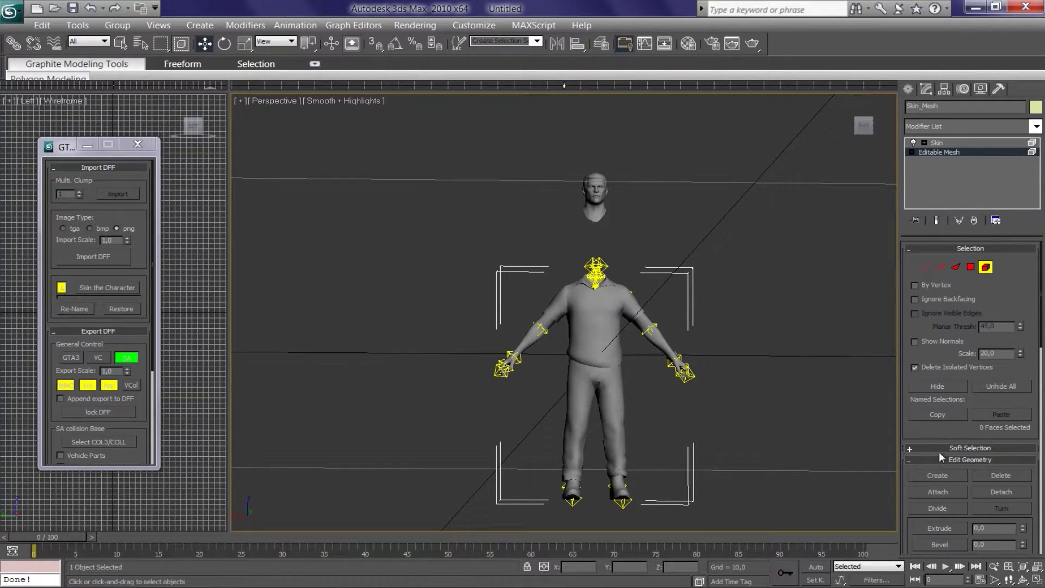
{"action": "left_click", "coordinate": [929, 490]}
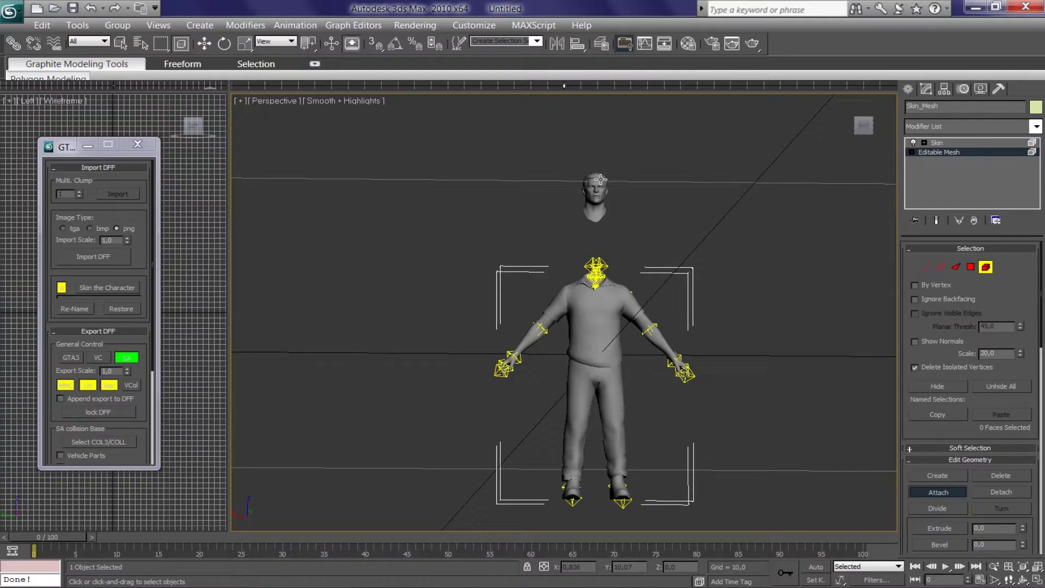
{"action": "left_click", "coordinate": [593, 179]}
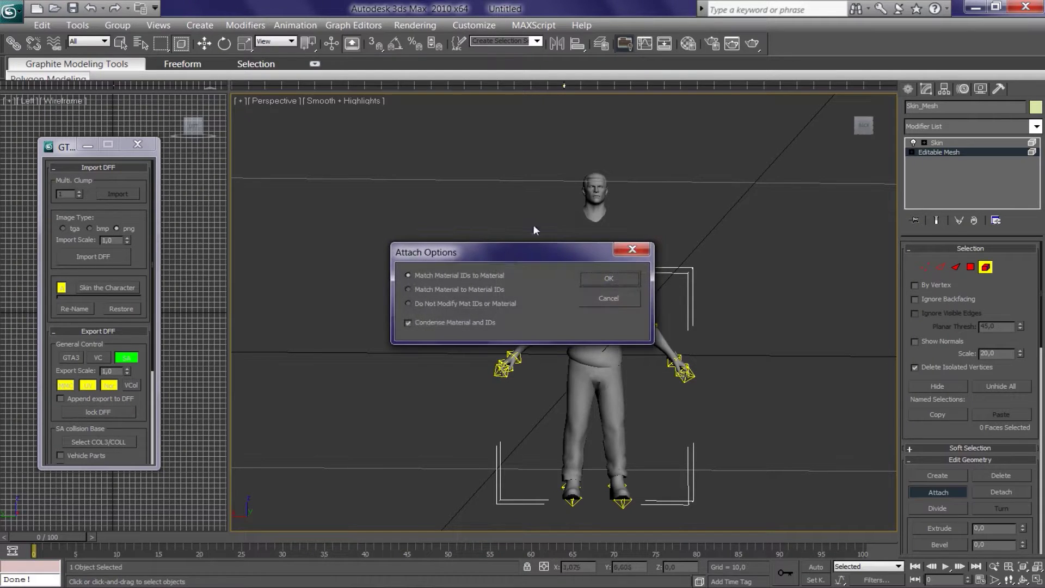
{"action": "left_click", "coordinate": [599, 279]}
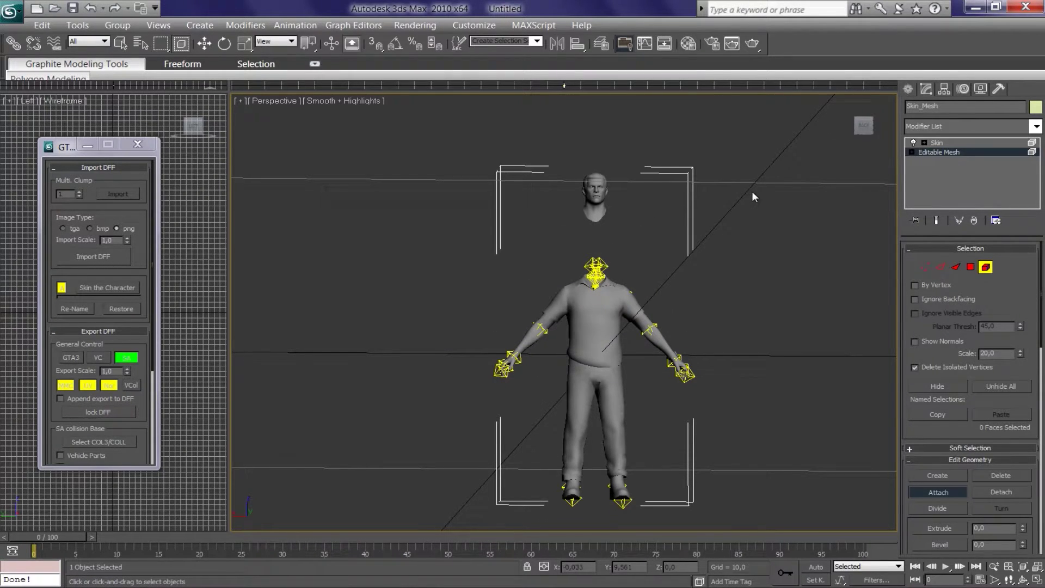
{"action": "left_click", "coordinate": [986, 267]}
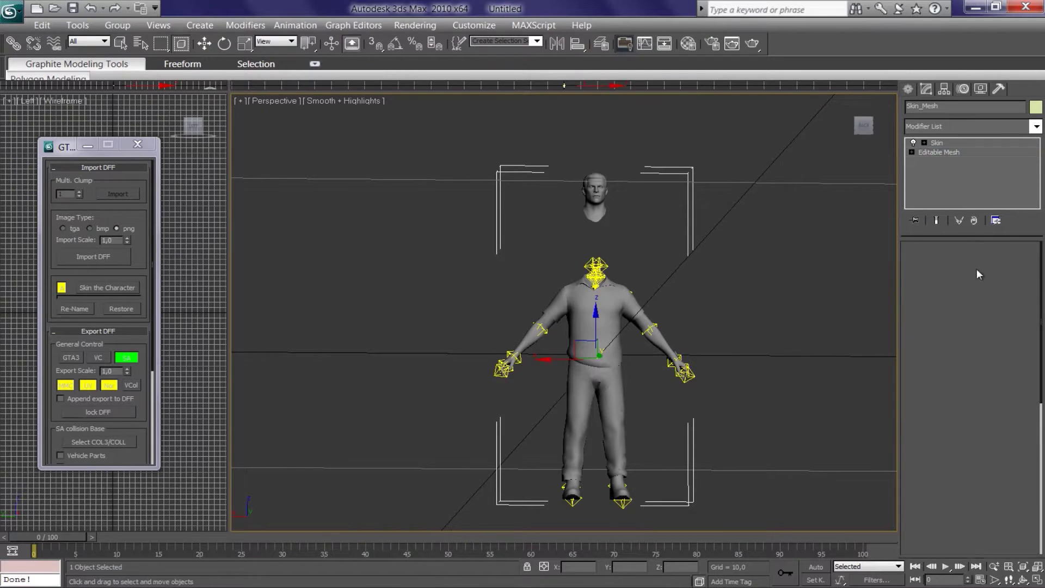
Step: Frame the head and torso and select the body's Skin modifier in the stack
{"action": "scroll", "coordinate": [768, 310], "scroll_direction": "down", "scroll_amount": 3}
{"action": "scroll", "coordinate": [765, 316], "scroll_direction": "down", "scroll_amount": 2}
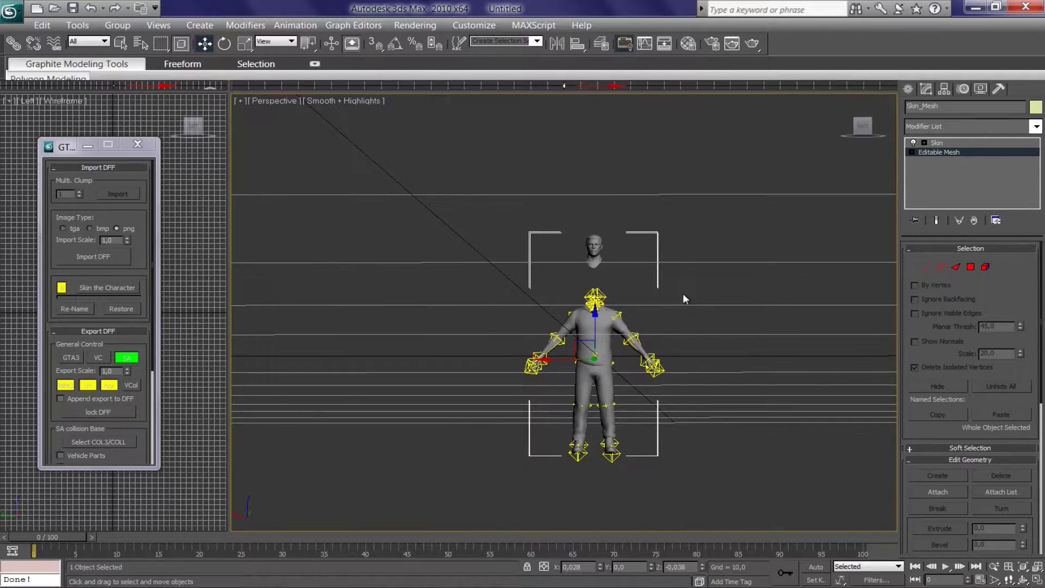
{"action": "scroll", "coordinate": [653, 281], "scroll_direction": "up", "scroll_amount": 2}
{"action": "scroll", "coordinate": [662, 264], "scroll_direction": "up", "scroll_amount": 4}
{"action": "middle_click_drag", "start_coordinate": [662, 263], "coordinate": [642, 304]}
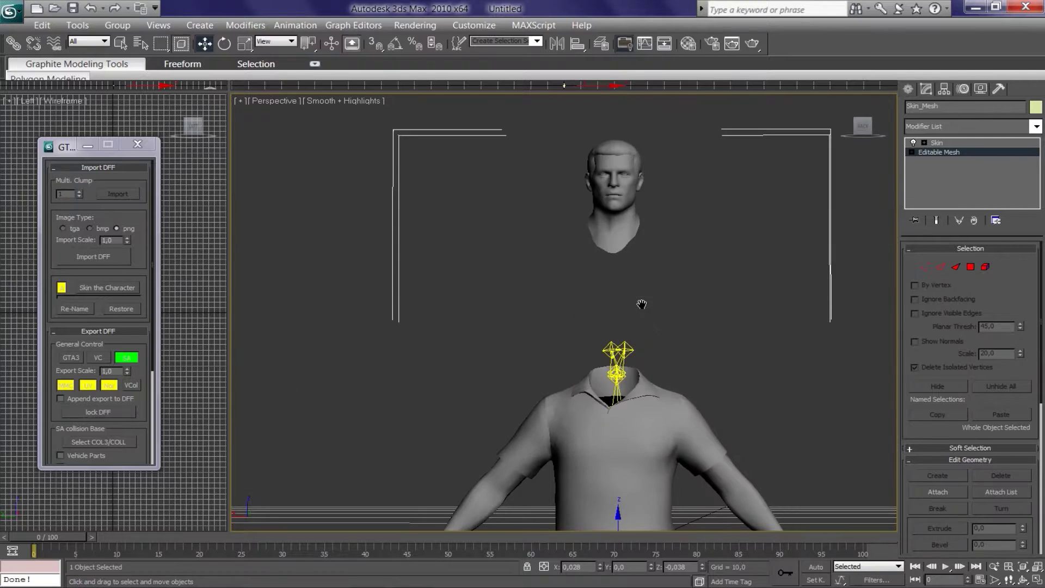
{"action": "left_click", "coordinate": [936, 143]}
{"action": "scroll", "coordinate": [1023, 326], "scroll_direction": "down", "scroll_amount": 3}
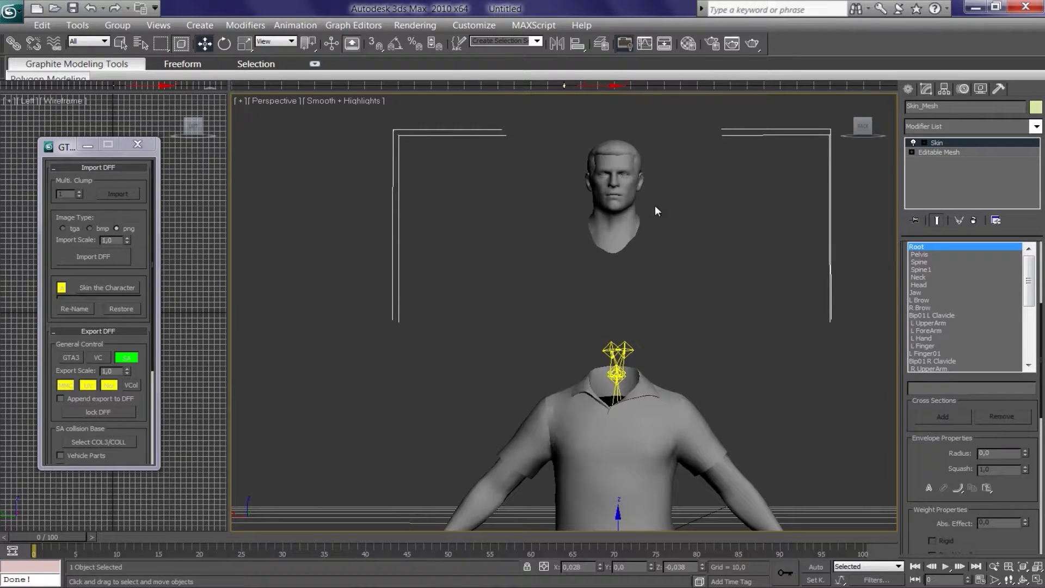
Step: Select the Head bone from the Select From Scene list
{"action": "left_click", "coordinate": [140, 43]}
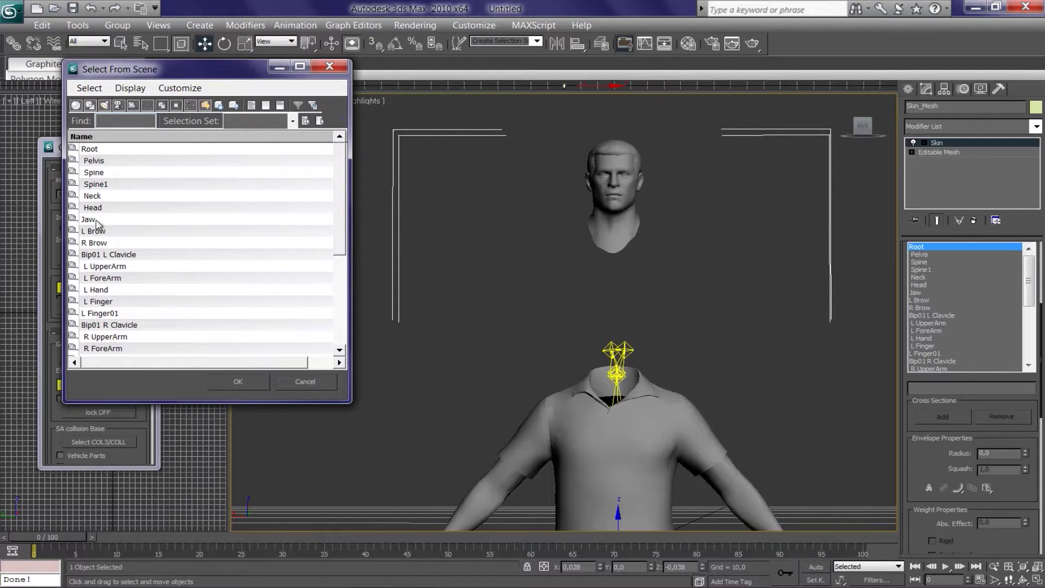
{"action": "left_click", "coordinate": [329, 66]}
{"action": "left_click", "coordinate": [140, 43]}
{"action": "left_click", "coordinate": [100, 207]}
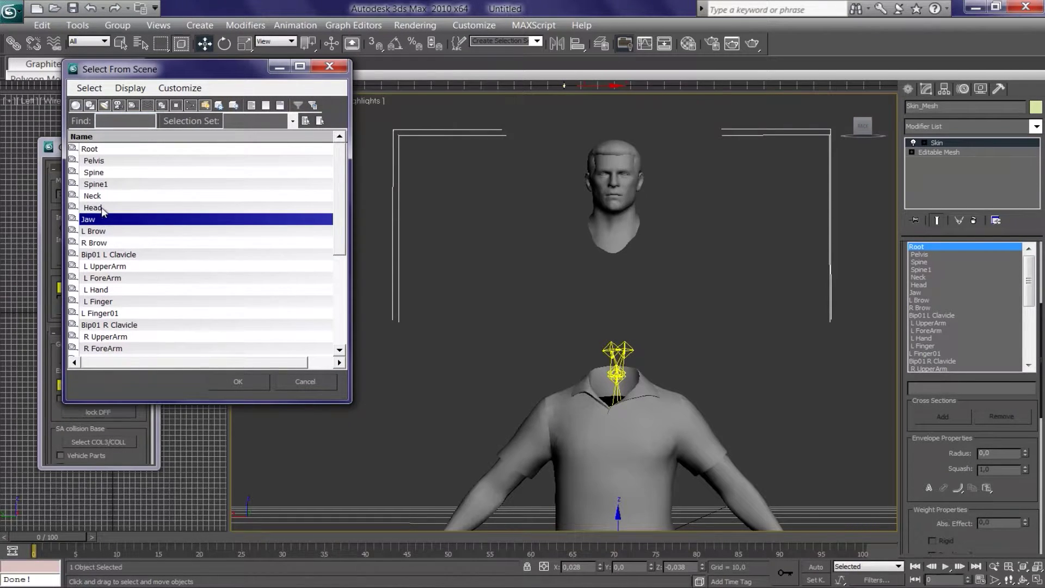
{"action": "left_click", "coordinate": [102, 207]}
{"action": "left_click", "coordinate": [245, 383]}
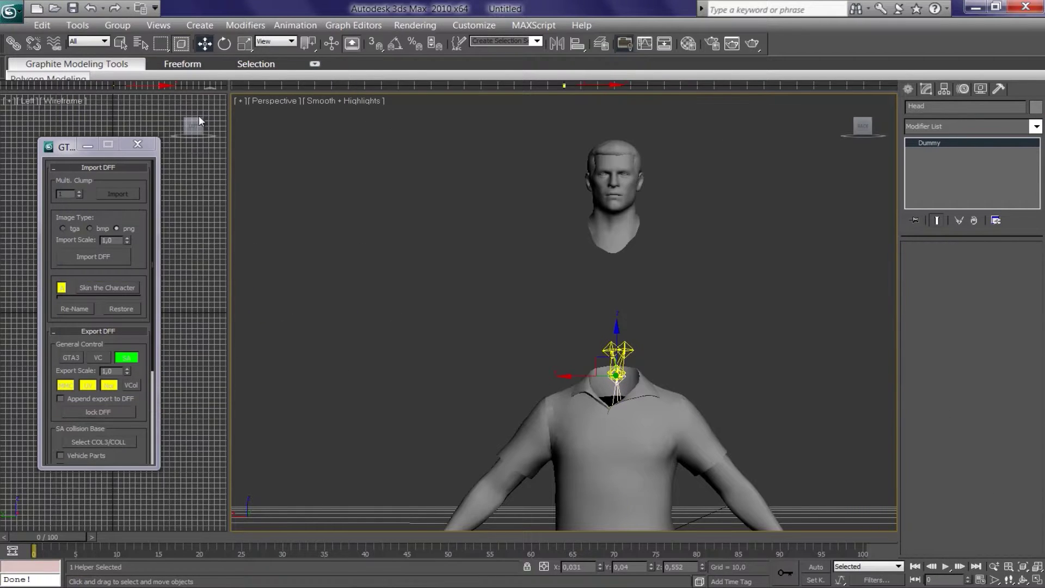
{"action": "left_click", "coordinate": [225, 44]}
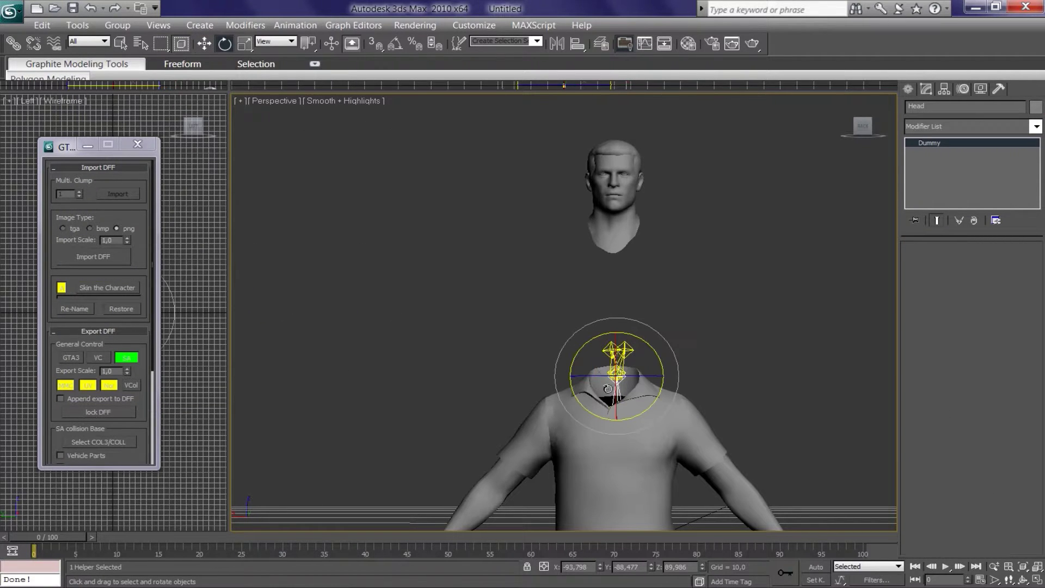
{"action": "mouse_move", "coordinate": [617, 376]}
{"action": "left_mouse_down"}
{"action": "mouse_move", "coordinate": [754, 373]}
{"action": "mouse_move", "coordinate": [506, 368]}
{"action": "mouse_move", "coordinate": [636, 371]}
{"action": "mouse_move", "coordinate": [544, 378]}
{"action": "mouse_move", "coordinate": [812, 366]}
{"action": "left_mouse_up"}
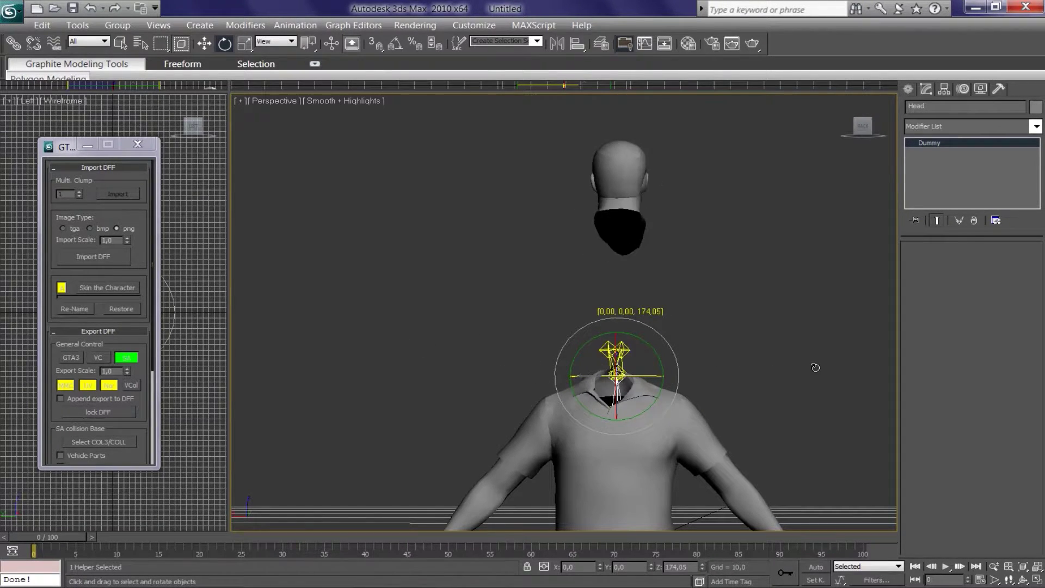
{"action": "left_click", "coordinate": [98, 7]}
{"action": "left_click", "coordinate": [694, 243]}
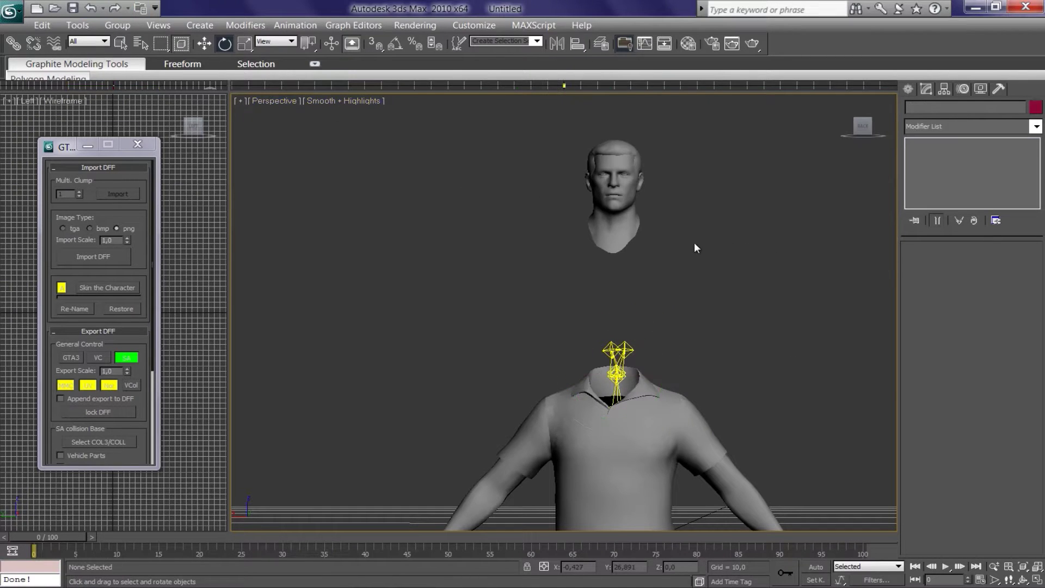
{"action": "mouse_move", "coordinate": [532, 135]}
{"action": "left_mouse_down"}
{"action": "mouse_move", "coordinate": [673, 223]}
{"action": "mouse_move", "coordinate": [713, 292]}
{"action": "left_mouse_up"}
Step: Turn on Edit Envelopes in Skin_Mesh's Skin modifier with the Vertices checkbox ticked
{"action": "left_click", "coordinate": [948, 151]}
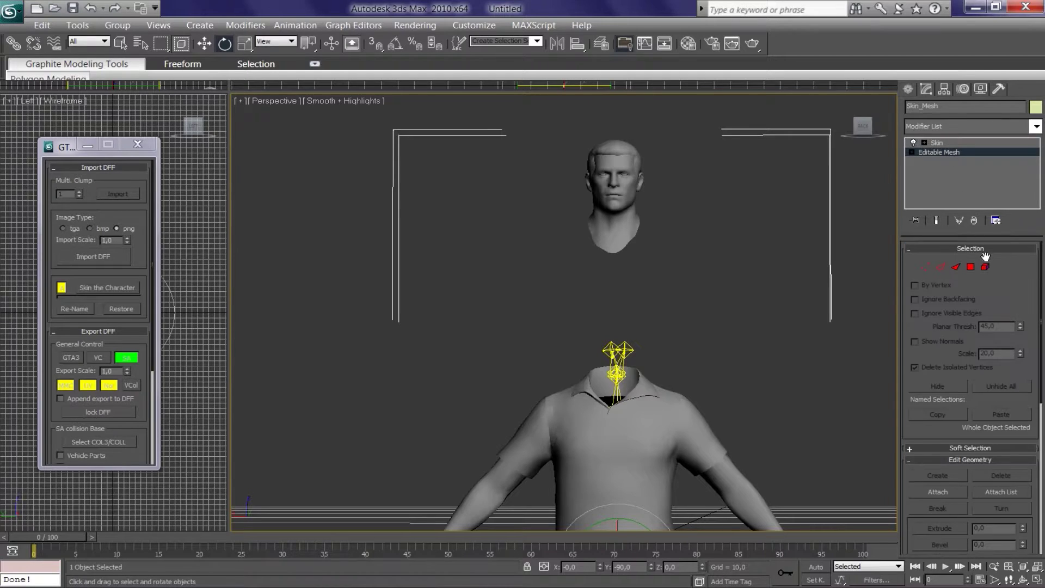
{"action": "left_click", "coordinate": [943, 143]}
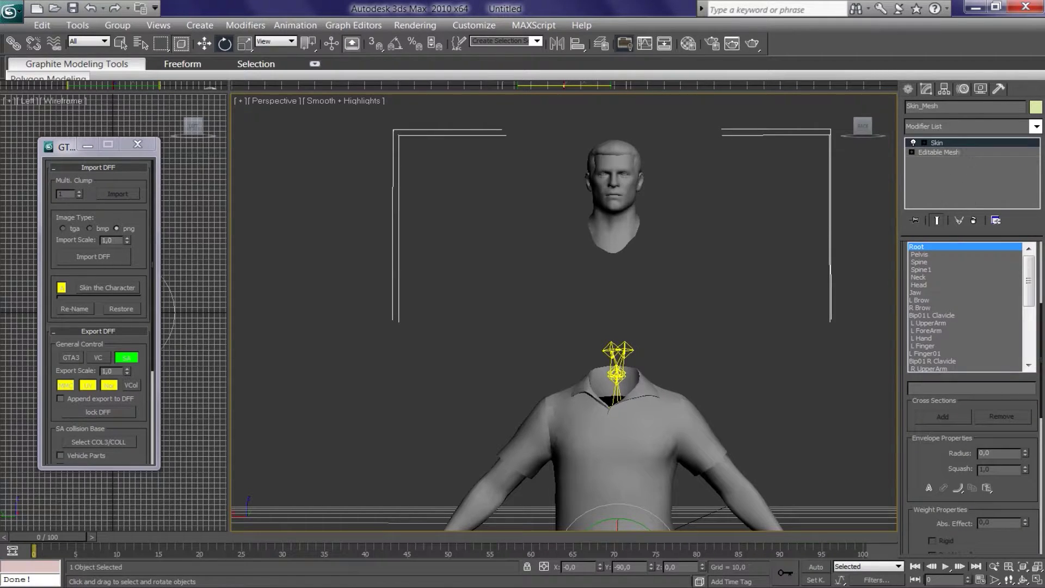
{"action": "left_click", "coordinate": [945, 141]}
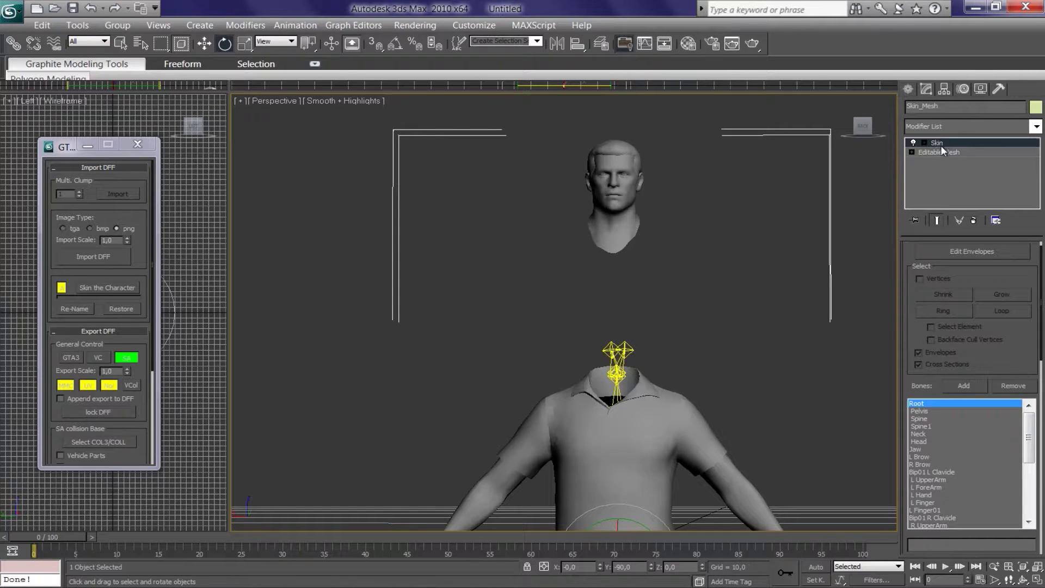
{"action": "left_click", "coordinate": [940, 145]}
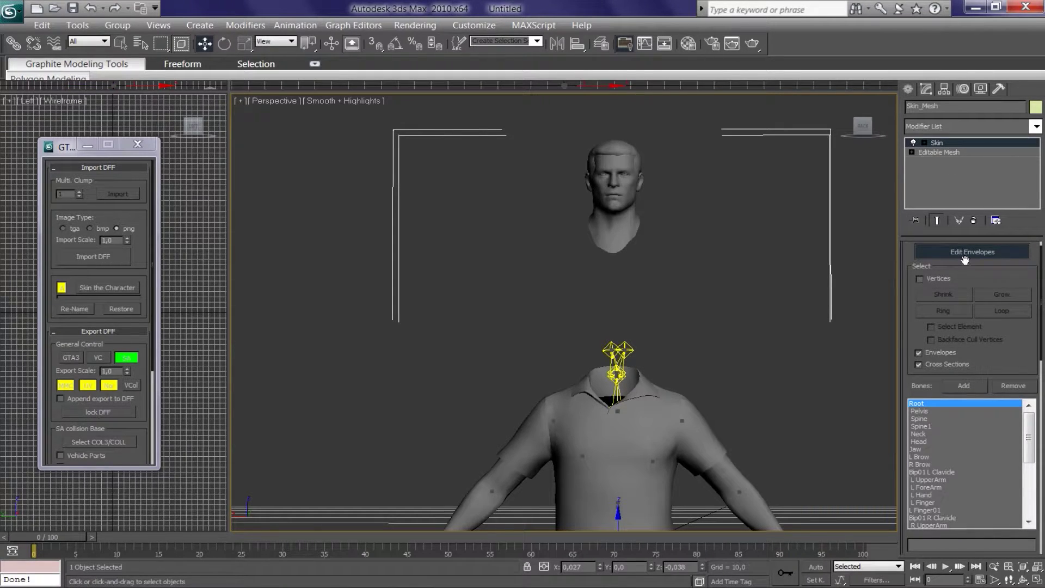
{"action": "left_click", "coordinate": [919, 278]}
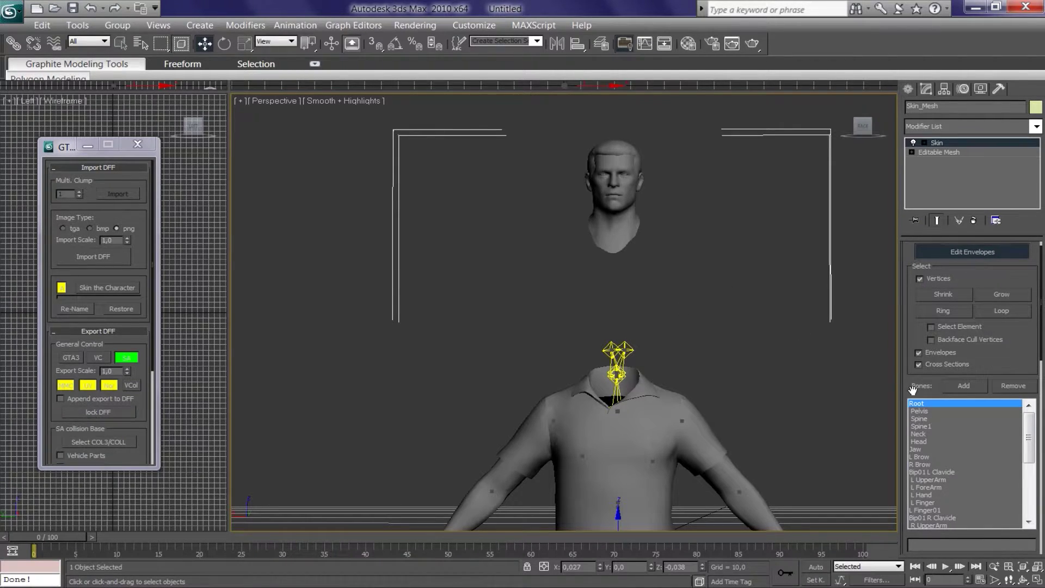
{"action": "mouse_move", "coordinate": [716, 316]}
{"action": "middle_mouse_down"}
{"action": "mouse_move", "coordinate": [715, 347]}
{"action": "mouse_move", "coordinate": [695, 351]}
{"action": "middle_mouse_up"}
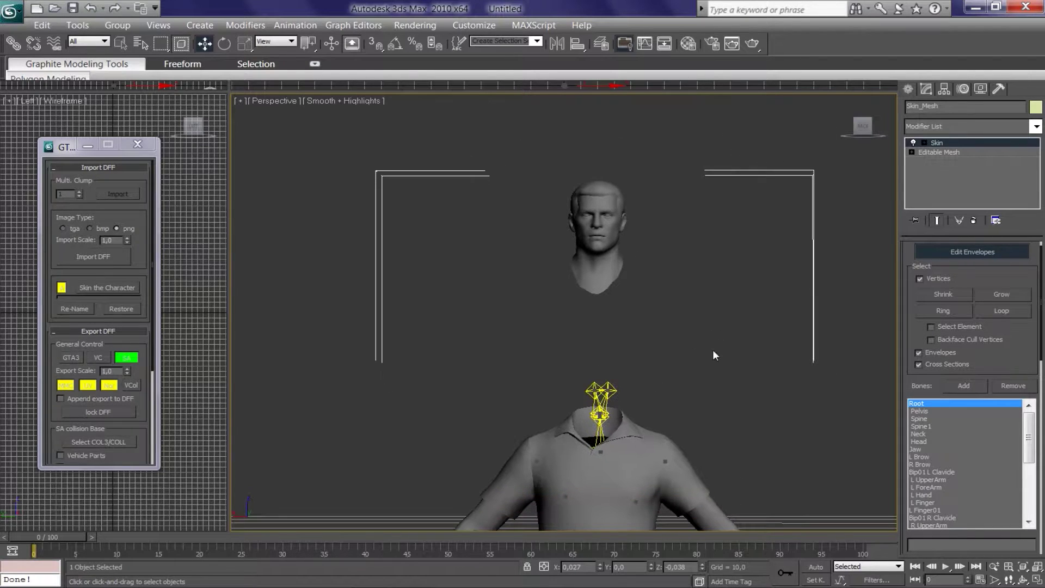
{"action": "scroll", "coordinate": [1039, 349], "scroll_direction": "down", "scroll_amount": 1}
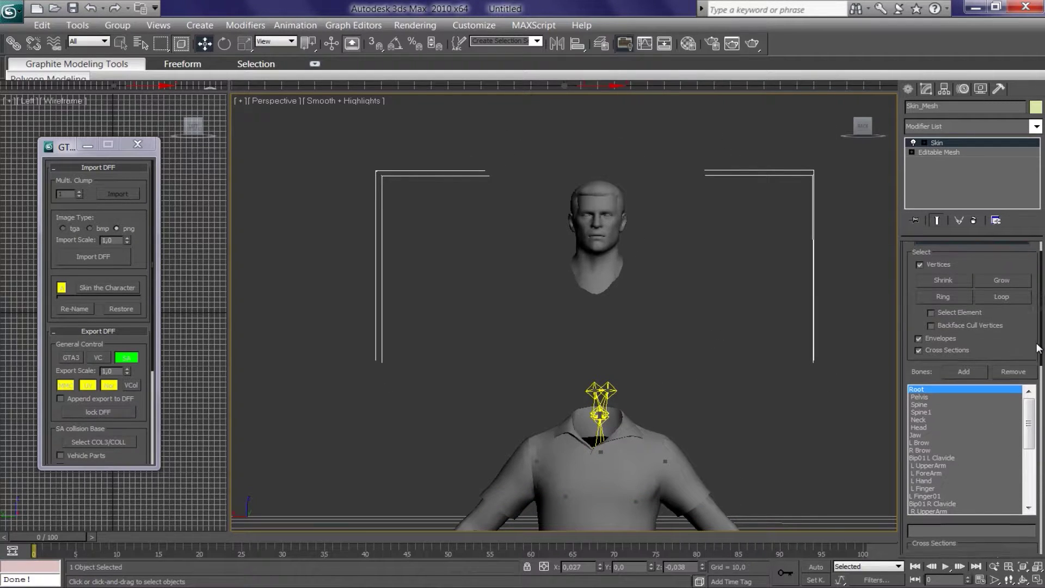
Step: Choose the Head bone in the Skin bone list and orbit around to inspect the head
{"action": "left_click", "coordinate": [939, 426]}
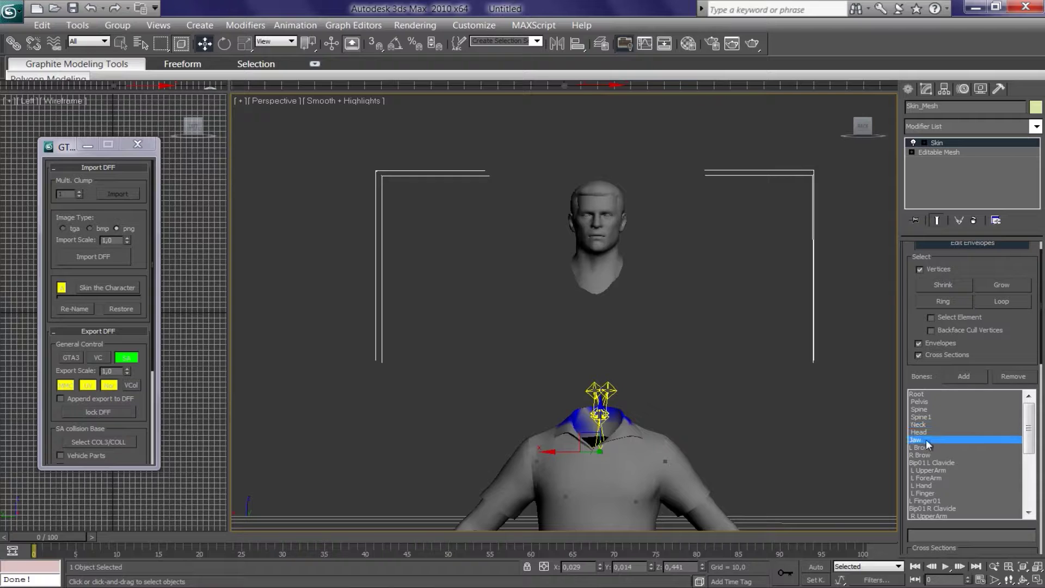
{"action": "left_click", "coordinate": [929, 430]}
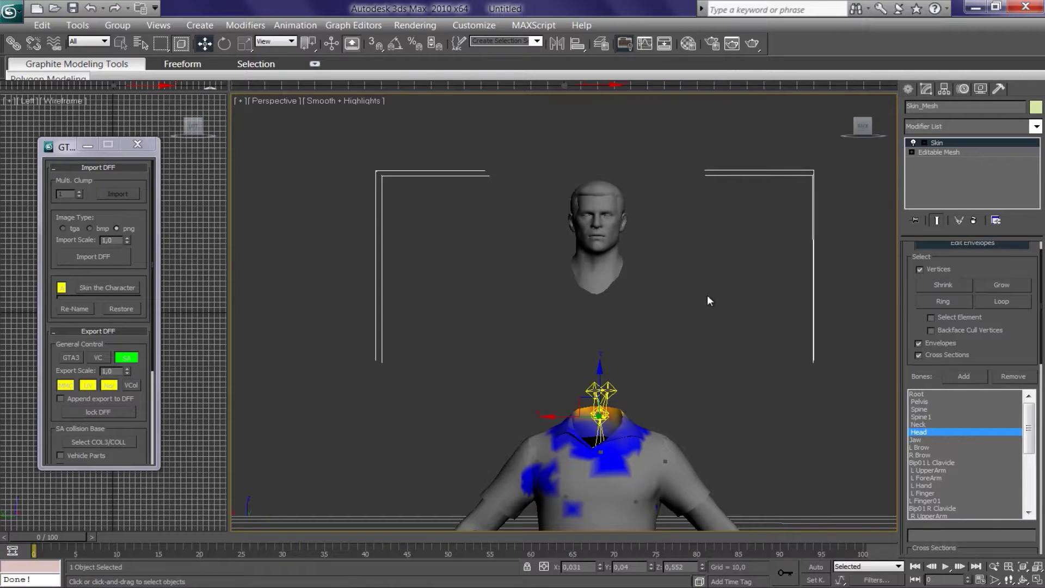
{"action": "middle_click_drag", "start_coordinate": [707, 296], "coordinate": [655, 341], "text": "alt"}
{"action": "left_click", "coordinate": [926, 416]}
{"action": "mouse_move", "coordinate": [729, 407]}
{"action": "middle_mouse_down", "text": "alt"}
{"action": "mouse_move", "coordinate": [749, 417]}
{"action": "mouse_move", "coordinate": [723, 502]}
{"action": "middle_mouse_up", "text": "alt"}
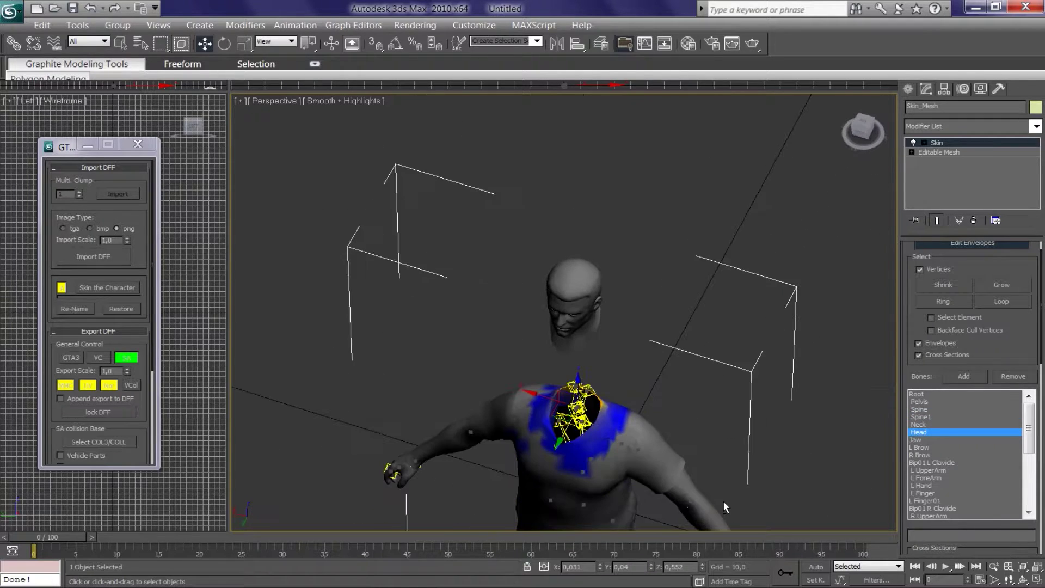
{"action": "mouse_move", "coordinate": [585, 431]}
{"action": "middle_mouse_down", "text": "alt"}
{"action": "mouse_move", "coordinate": [615, 335]}
{"action": "mouse_move", "coordinate": [547, 342]}
{"action": "mouse_move", "coordinate": [643, 295]}
{"action": "middle_mouse_up", "text": "alt"}
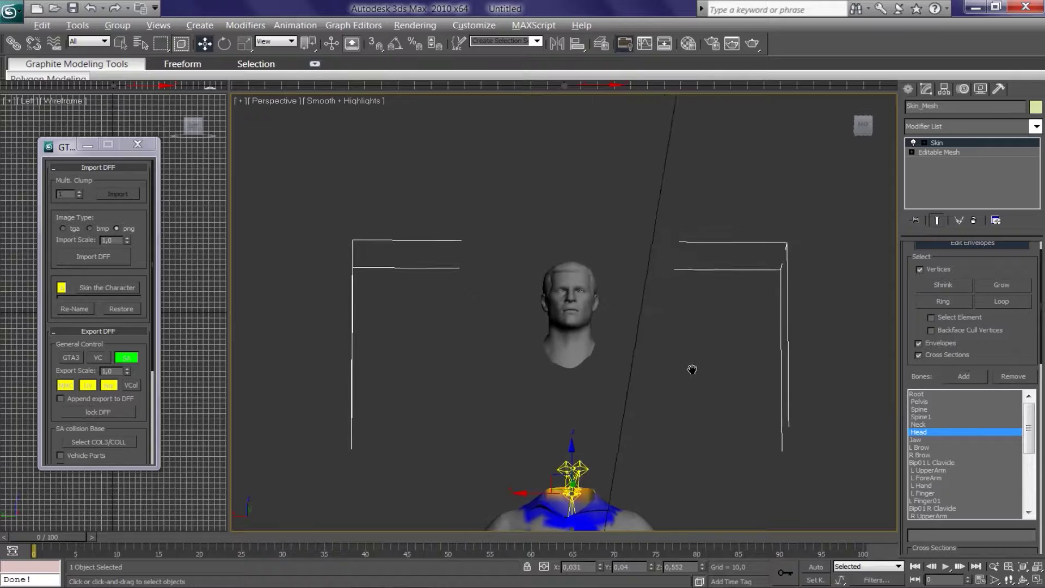
{"action": "scroll", "coordinate": [690, 378], "scroll_direction": "up", "scroll_amount": 5}
{"action": "mouse_move", "coordinate": [612, 353]}
{"action": "middle_mouse_down", "text": "alt"}
{"action": "mouse_move", "coordinate": [611, 329]}
{"action": "mouse_move", "coordinate": [590, 326]}
{"action": "mouse_move", "coordinate": [612, 326]}
{"action": "middle_mouse_up", "text": "alt"}
Step: Select all of the head's vertices and set their Abs. Effect to 1 for Head
{"action": "mouse_move", "coordinate": [693, 199]}
{"action": "left_mouse_down"}
{"action": "mouse_move", "coordinate": [482, 330]}
{"action": "mouse_move", "coordinate": [458, 358]}
{"action": "left_mouse_up"}
{"action": "middle_click_drag", "start_coordinate": [657, 399], "coordinate": [540, 427], "text": "alt"}
{"action": "mouse_move", "coordinate": [642, 405]}
{"action": "middle_mouse_down", "text": "alt"}
{"action": "mouse_move", "coordinate": [624, 412]}
{"action": "mouse_move", "coordinate": [674, 310]}
{"action": "middle_mouse_up", "text": "alt"}
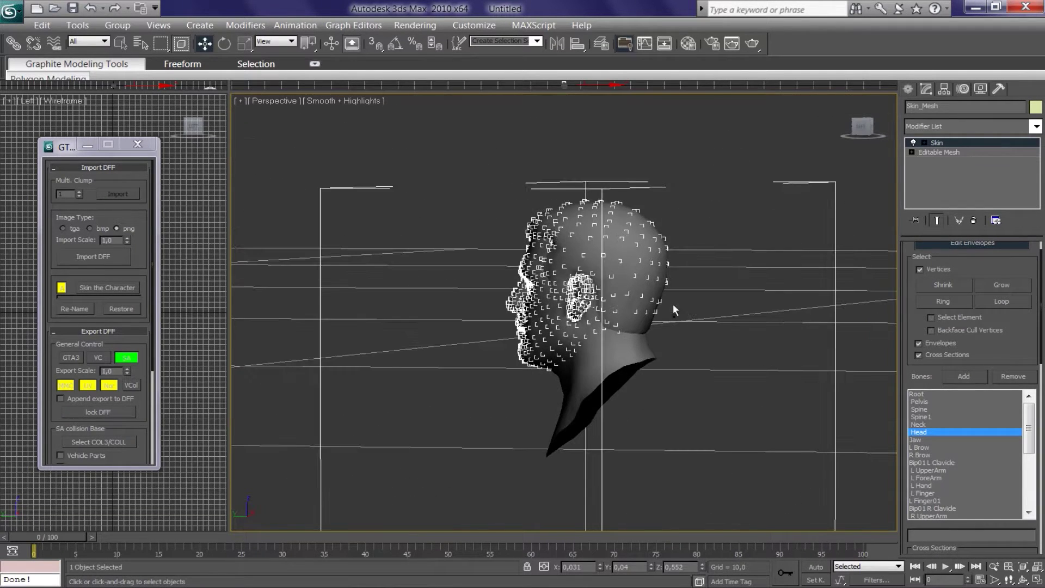
{"action": "left_click_drag", "start_coordinate": [603, 346], "coordinate": [600, 338]}
{"action": "mouse_move", "coordinate": [674, 365]}
{"action": "middle_mouse_down", "text": "alt"}
{"action": "mouse_move", "coordinate": [442, 378]}
{"action": "mouse_move", "coordinate": [550, 381]}
{"action": "middle_mouse_up", "text": "alt"}
{"action": "left_click_drag", "start_coordinate": [1037, 288], "coordinate": [1030, 356]}
{"action": "type", "text": "1"}
{"action": "key", "text": "Return"}
{"action": "mouse_move", "coordinate": [752, 460]}
{"action": "middle_mouse_down", "text": "alt"}
{"action": "mouse_move", "coordinate": [657, 424]}
{"action": "mouse_move", "coordinate": [456, 432]}
{"action": "mouse_move", "coordinate": [661, 420]}
{"action": "mouse_move", "coordinate": [665, 321]}
{"action": "mouse_move", "coordinate": [674, 358]}
{"action": "mouse_move", "coordinate": [694, 299]}
{"action": "middle_mouse_up", "text": "alt"}
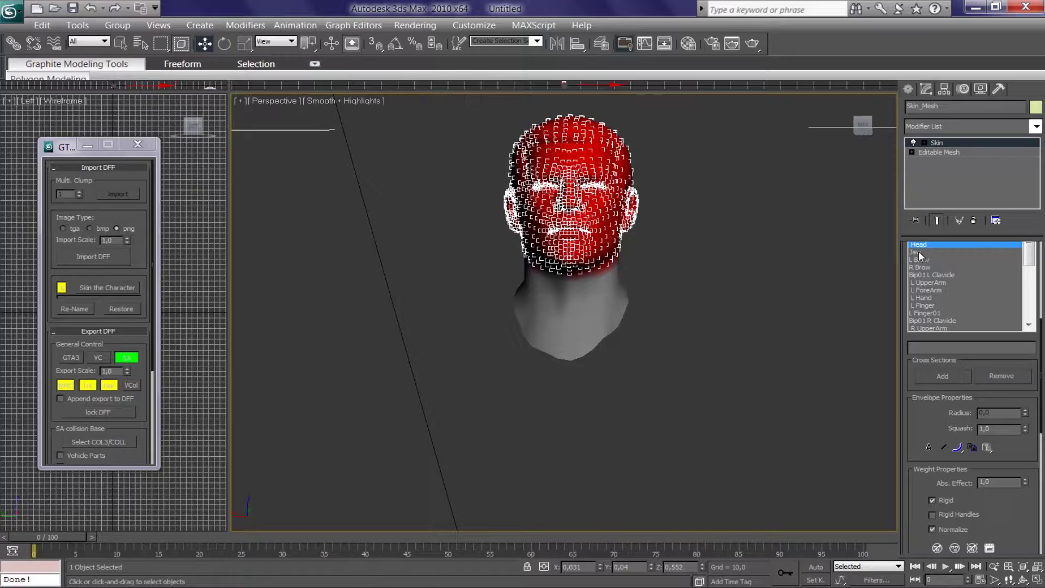
Step: With Neck chosen, select the neck-edge vertices and give them rigid Abs. Effect 1
{"action": "scroll", "coordinate": [988, 317], "scroll_direction": "up", "scroll_amount": 3}
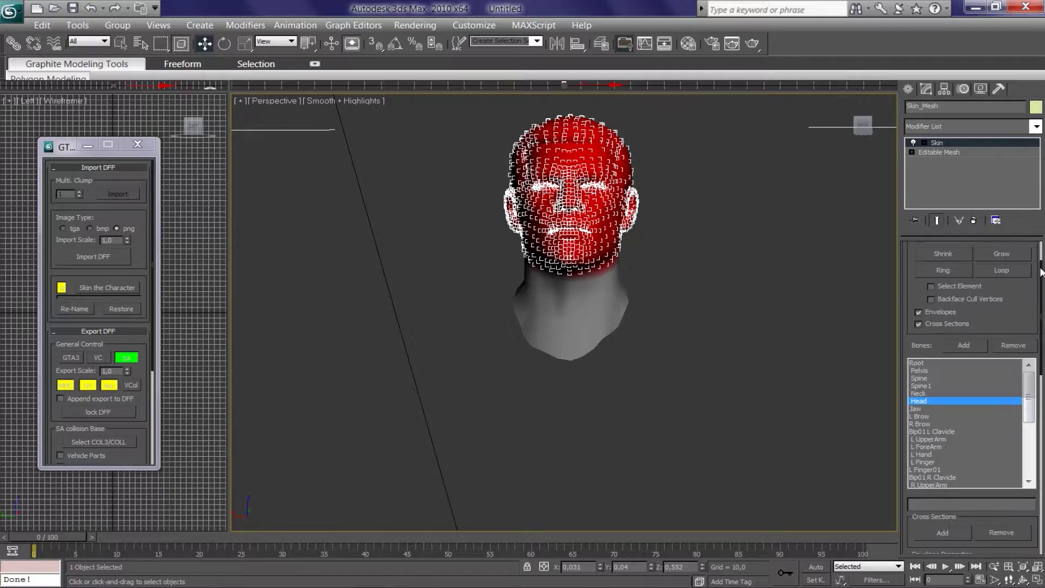
{"action": "left_click", "coordinate": [916, 394]}
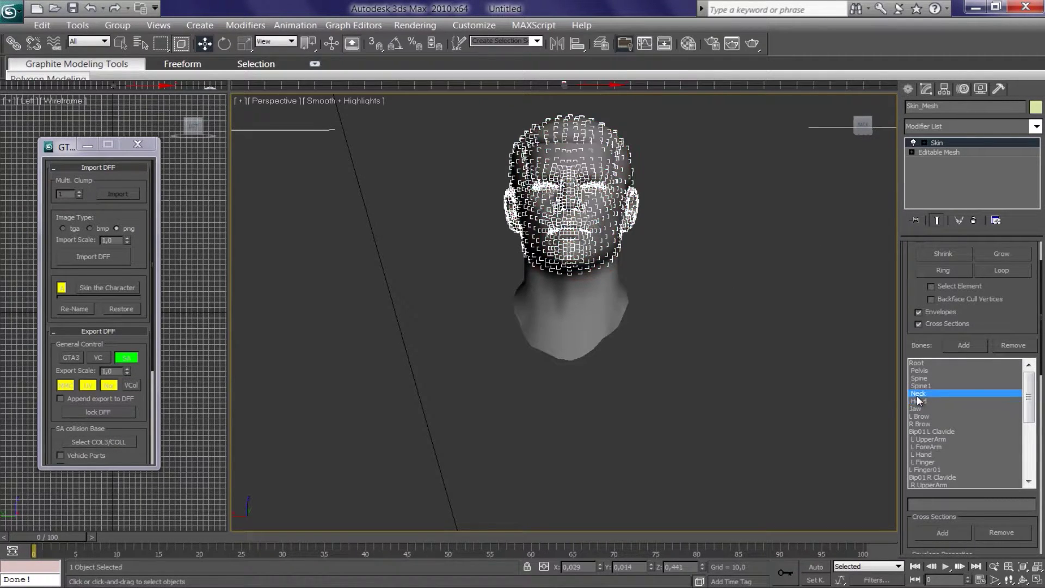
{"action": "mouse_move", "coordinate": [748, 433]}
{"action": "middle_mouse_down", "text": "alt"}
{"action": "mouse_move", "coordinate": [749, 399]}
{"action": "mouse_move", "coordinate": [673, 370]}
{"action": "middle_mouse_up", "text": "alt"}
{"action": "mouse_move", "coordinate": [658, 366]}
{"action": "left_mouse_down"}
{"action": "mouse_move", "coordinate": [543, 327]}
{"action": "mouse_move", "coordinate": [489, 321]}
{"action": "left_mouse_up"}
{"action": "mouse_move", "coordinate": [590, 381]}
{"action": "middle_mouse_down", "text": "alt"}
{"action": "mouse_move", "coordinate": [753, 430]}
{"action": "mouse_move", "coordinate": [819, 488]}
{"action": "mouse_move", "coordinate": [871, 492]}
{"action": "mouse_move", "coordinate": [762, 474]}
{"action": "middle_mouse_up", "text": "alt"}
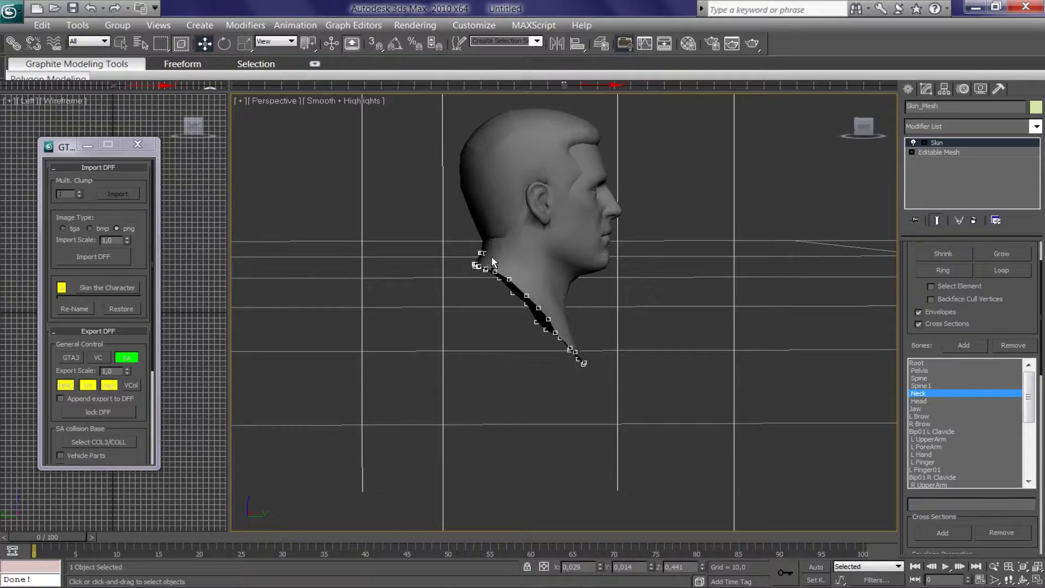
{"action": "mouse_move", "coordinate": [456, 223]}
{"action": "left_mouse_down"}
{"action": "mouse_move", "coordinate": [506, 273]}
{"action": "mouse_move", "coordinate": [492, 256]}
{"action": "left_mouse_up"}
{"action": "left_click_drag", "start_coordinate": [1041, 376], "coordinate": [1041, 430]}
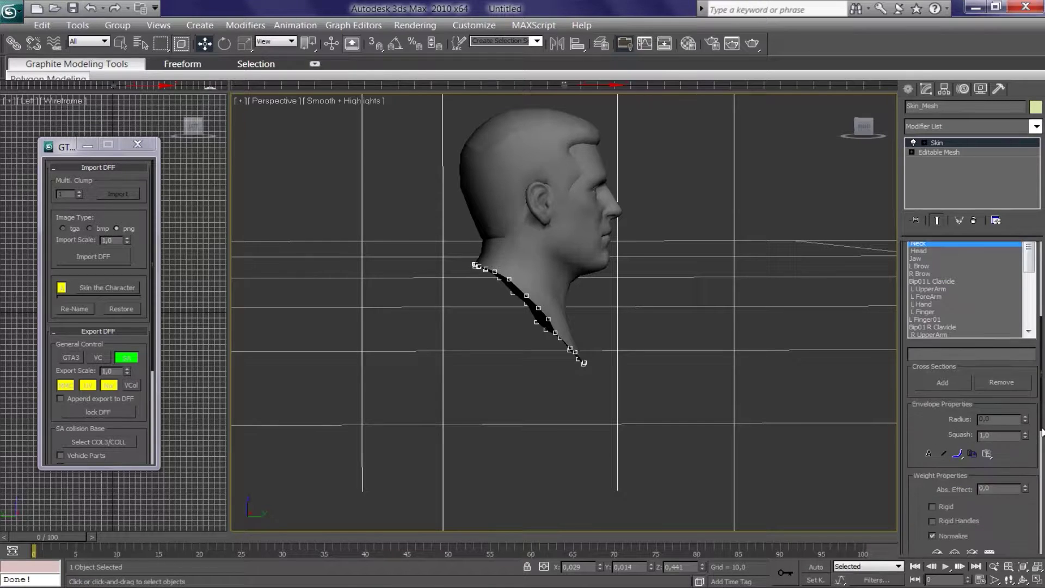
{"action": "type", "text": "1"}
{"action": "left_click", "coordinate": [932, 502]}
{"action": "mouse_move", "coordinate": [788, 460]}
{"action": "middle_mouse_down", "text": "alt"}
{"action": "mouse_move", "coordinate": [650, 518]}
{"action": "mouse_move", "coordinate": [674, 324]}
{"action": "mouse_move", "coordinate": [693, 262]}
{"action": "mouse_move", "coordinate": [687, 390]}
{"action": "mouse_move", "coordinate": [705, 380]}
{"action": "mouse_move", "coordinate": [707, 362]}
{"action": "middle_mouse_up", "text": "alt"}
Step: Select the body's collar vertex ring and make it rigid at full Neck weight, then inspect
{"action": "mouse_move", "coordinate": [706, 357]}
{"action": "left_mouse_down"}
{"action": "mouse_move", "coordinate": [599, 416]}
{"action": "mouse_move", "coordinate": [523, 418]}
{"action": "left_mouse_up"}
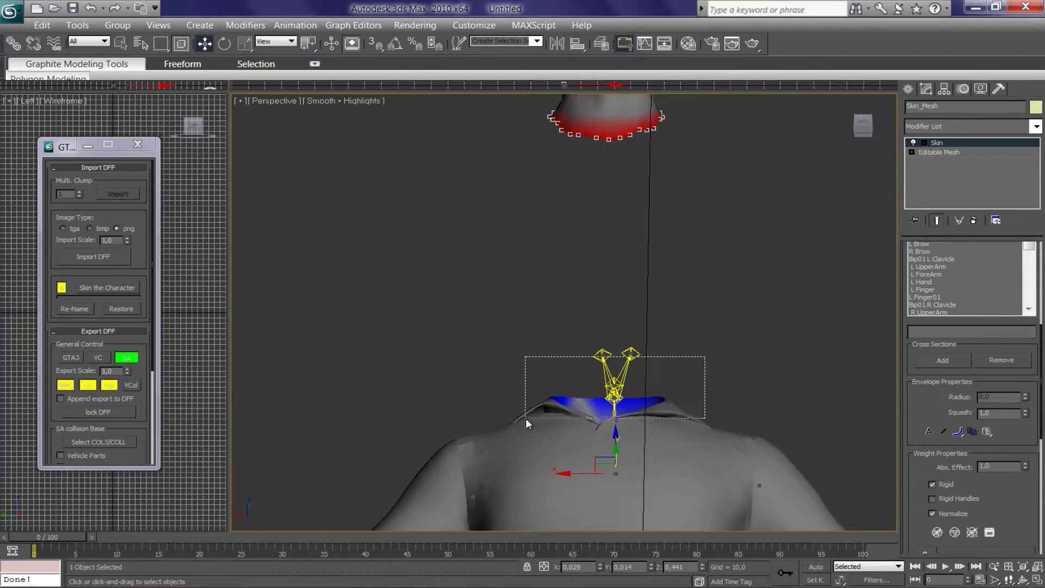
{"action": "left_click_drag", "start_coordinate": [524, 418], "coordinate": [524, 418]}
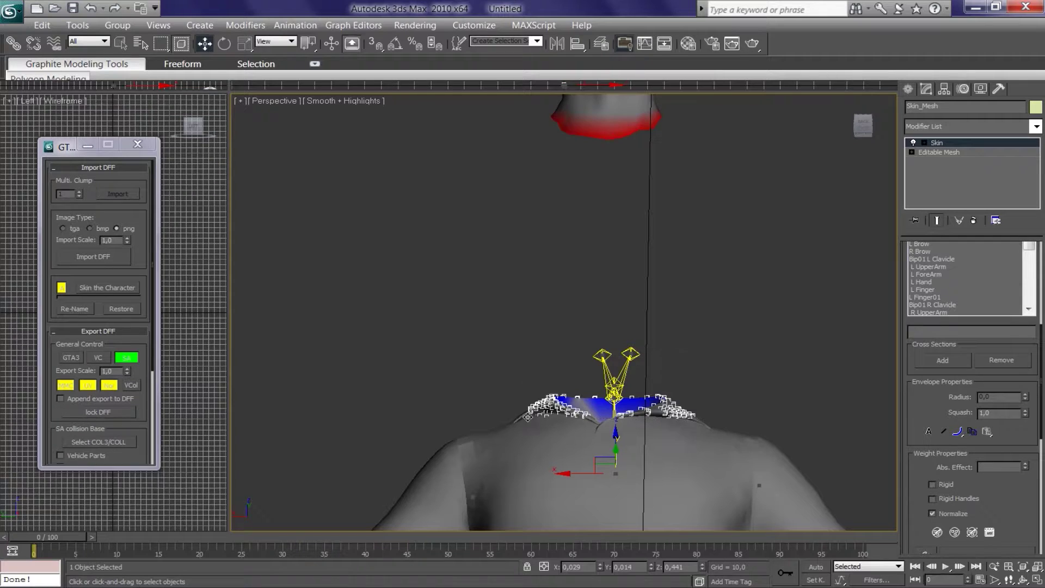
{"action": "mouse_move", "coordinate": [604, 436]}
{"action": "middle_mouse_down", "text": "alt"}
{"action": "mouse_move", "coordinate": [609, 478]}
{"action": "mouse_move", "coordinate": [635, 404]}
{"action": "mouse_move", "coordinate": [608, 420]}
{"action": "middle_mouse_up", "text": "alt"}
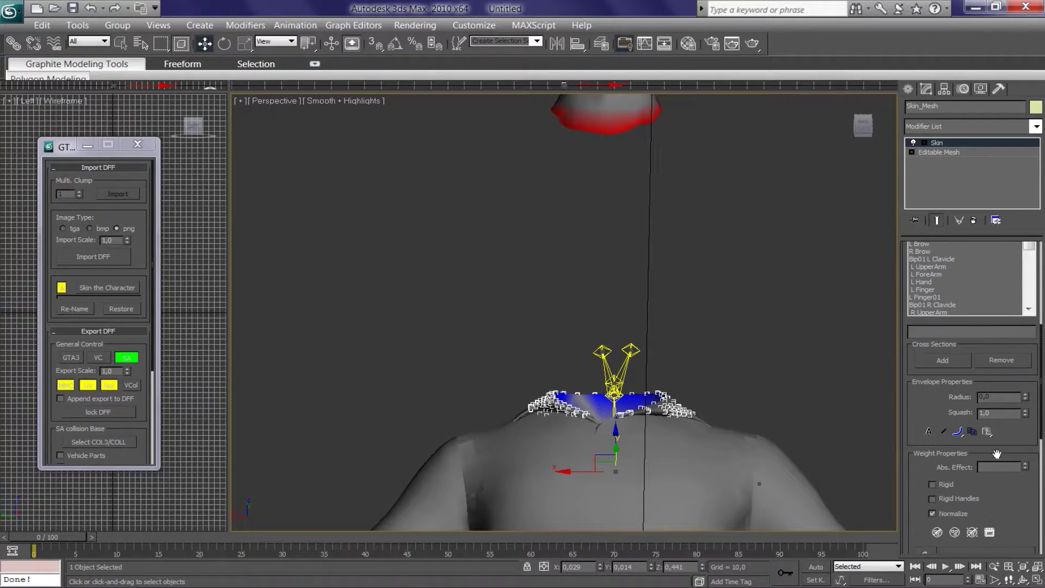
{"action": "left_click", "coordinate": [932, 484]}
{"action": "mouse_move", "coordinate": [884, 472]}
{"action": "middle_mouse_down", "text": "alt"}
{"action": "mouse_move", "coordinate": [626, 436]}
{"action": "mouse_move", "coordinate": [599, 446]}
{"action": "middle_mouse_up", "text": "alt"}
{"action": "middle_click_drag", "start_coordinate": [759, 394], "coordinate": [780, 392], "text": "alt"}
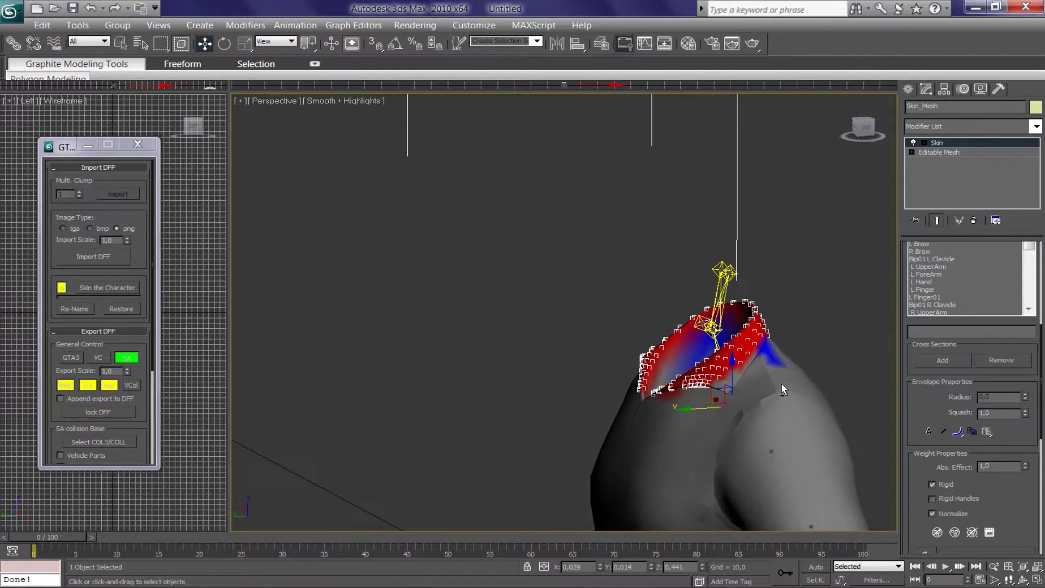
{"action": "mouse_move", "coordinate": [668, 434]}
{"action": "middle_mouse_down", "text": "alt"}
{"action": "mouse_move", "coordinate": [734, 413]}
{"action": "mouse_move", "coordinate": [727, 402]}
{"action": "middle_mouse_up", "text": "alt"}
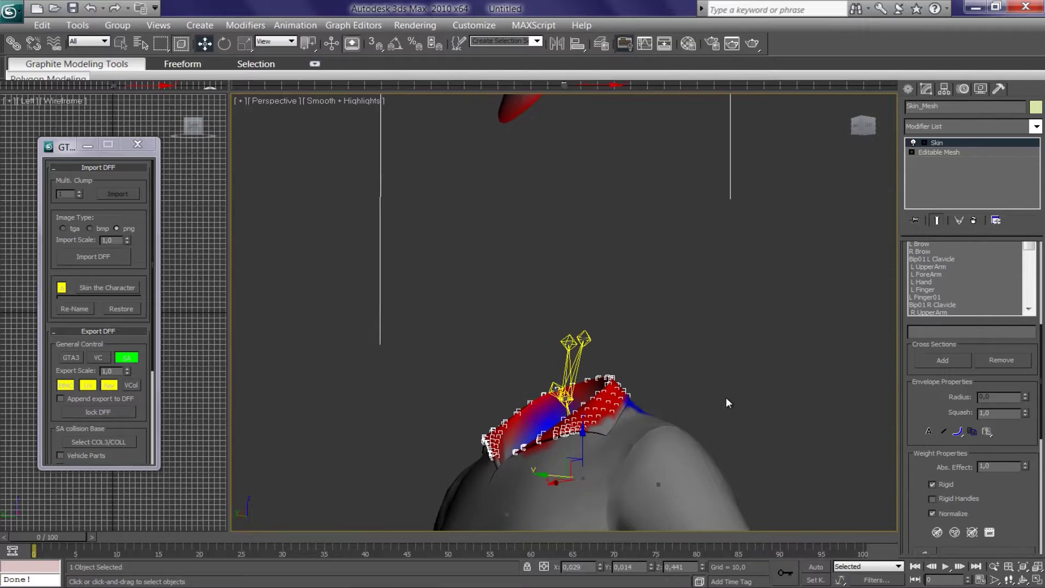
{"action": "mouse_move", "coordinate": [598, 398]}
{"action": "middle_mouse_down", "text": "alt"}
{"action": "mouse_move", "coordinate": [660, 403]}
{"action": "mouse_move", "coordinate": [633, 408]}
{"action": "mouse_move", "coordinate": [660, 416]}
{"action": "middle_mouse_up", "text": "alt"}
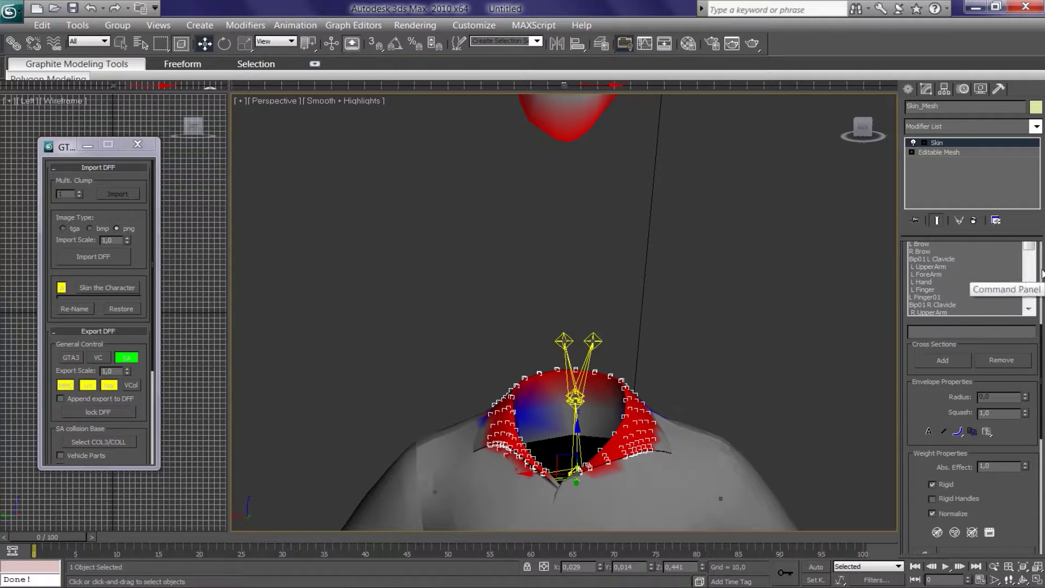
{"action": "scroll", "coordinate": [1000, 336], "scroll_direction": "up", "scroll_amount": 3}
Step: Review the weights of Spine1, Neck, Spine, Jaw, L Brow, R Brow and Head bones
{"action": "left_click", "coordinate": [915, 362]}
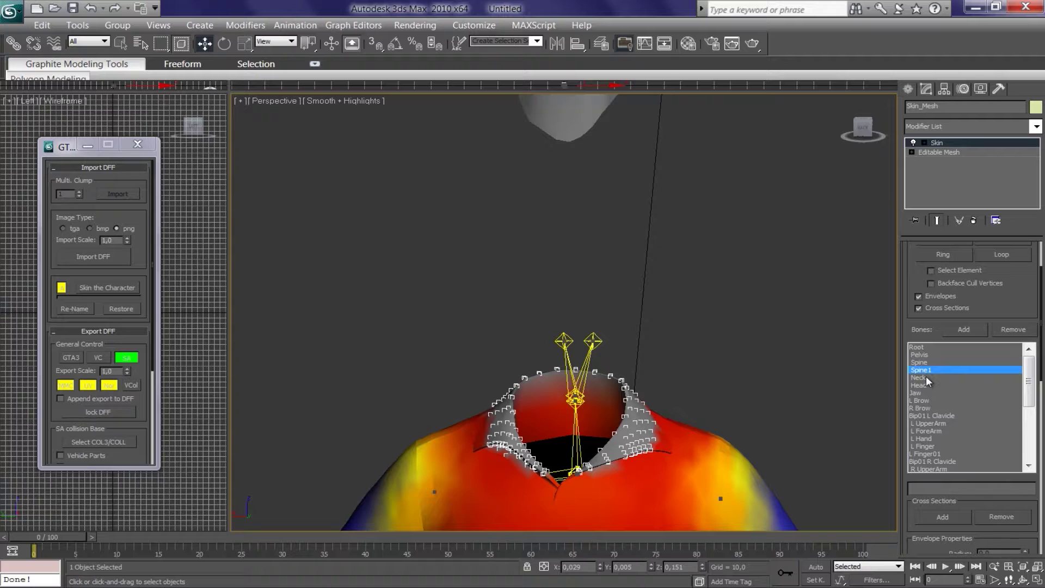
{"action": "left_click", "coordinate": [928, 378]}
{"action": "left_click", "coordinate": [925, 371]}
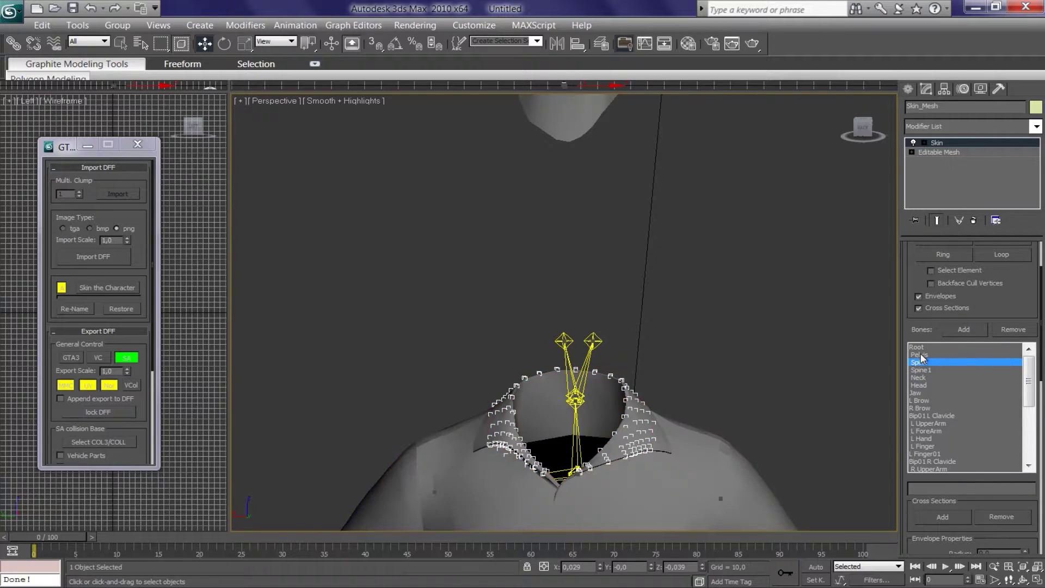
{"action": "left_click", "coordinate": [928, 394]}
{"action": "left_click", "coordinate": [927, 402]}
{"action": "scroll", "coordinate": [623, 222], "scroll_direction": "down", "scroll_amount": 4}
{"action": "mouse_move", "coordinate": [622, 221]}
{"action": "middle_mouse_down"}
{"action": "mouse_move", "coordinate": [532, 385]}
{"action": "mouse_move", "coordinate": [626, 345]}
{"action": "mouse_move", "coordinate": [602, 338]}
{"action": "middle_mouse_up"}
{"action": "scroll", "coordinate": [626, 345], "scroll_direction": "up", "scroll_amount": 3}
{"action": "scroll", "coordinate": [602, 338], "scroll_direction": "up", "scroll_amount": 3}
{"action": "left_click", "coordinate": [928, 409]}
{"action": "left_click", "coordinate": [927, 400]}
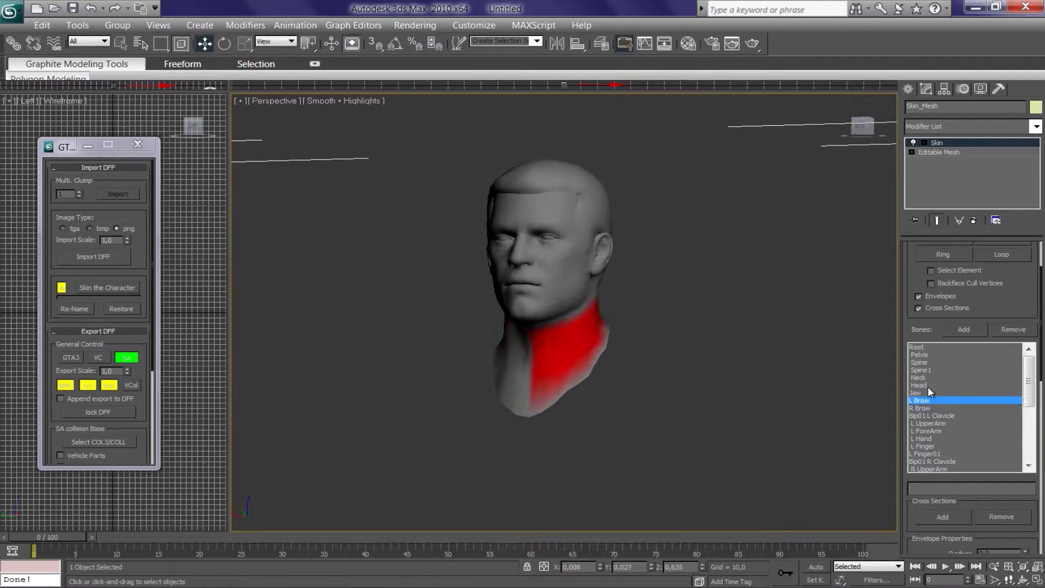
{"action": "left_click", "coordinate": [924, 378]}
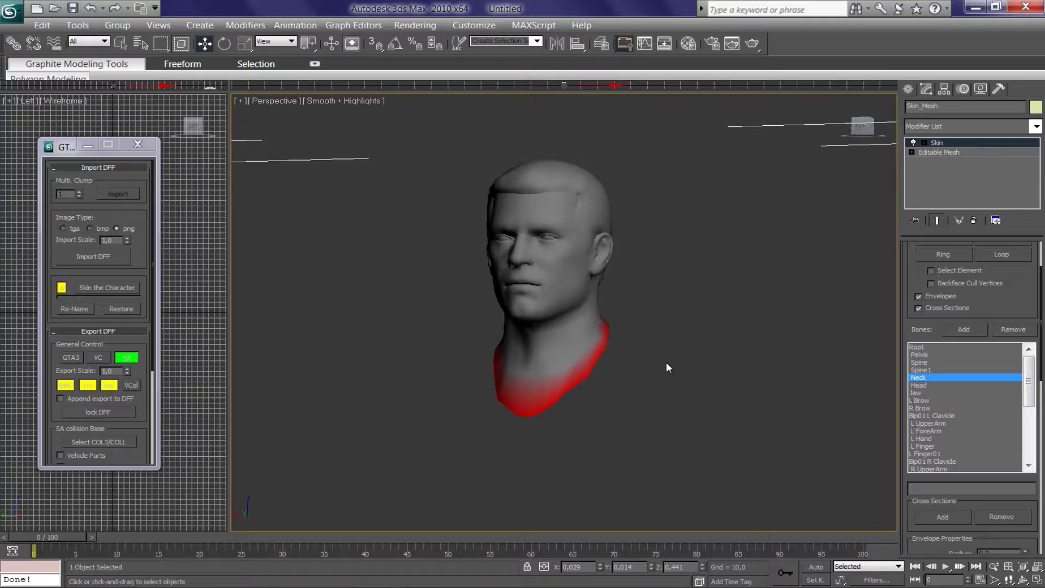
Step: Trial-select the neck vertices while checking the brow bones' weights, then clear the selection
{"action": "middle_click_drag", "start_coordinate": [668, 368], "coordinate": [693, 345], "text": "alt"}
{"action": "left_click_drag", "start_coordinate": [686, 281], "coordinate": [476, 334]}
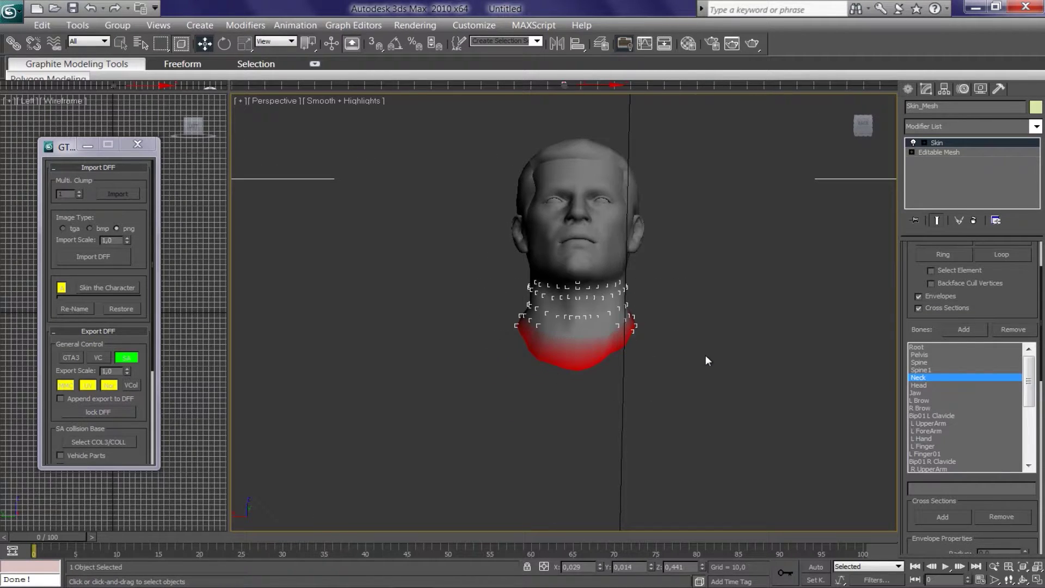
{"action": "left_click", "coordinate": [933, 401]}
{"action": "left_click", "coordinate": [927, 407]}
{"action": "left_click_drag", "start_coordinate": [425, 258], "coordinate": [596, 406]}
{"action": "left_click", "coordinate": [711, 414]}
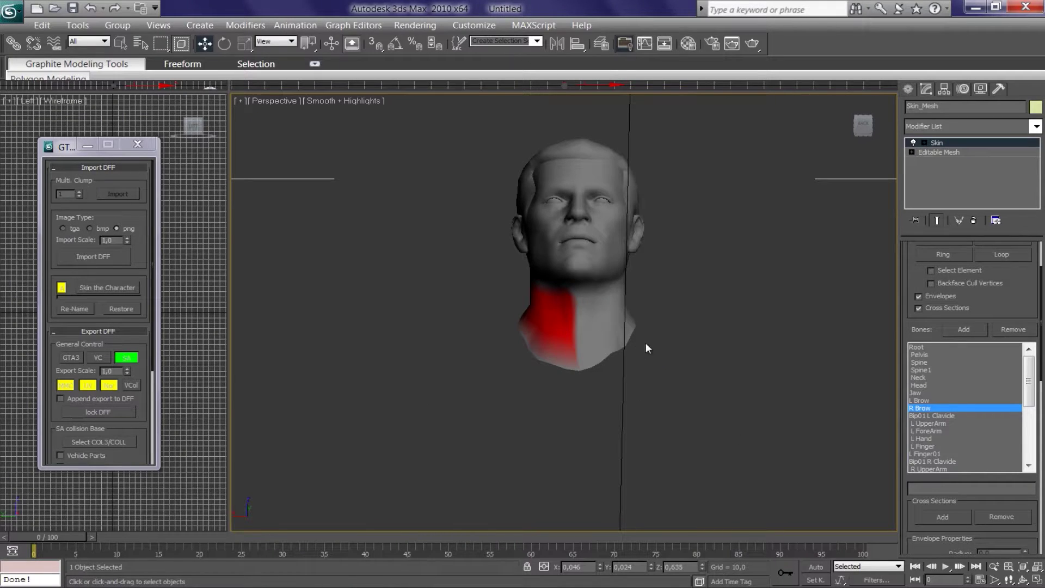
{"action": "mouse_move", "coordinate": [694, 341]}
{"action": "middle_mouse_down", "text": "alt"}
{"action": "mouse_move", "coordinate": [742, 390]}
{"action": "mouse_move", "coordinate": [708, 353]}
{"action": "middle_mouse_up", "text": "alt"}
{"action": "scroll", "coordinate": [708, 353], "scroll_direction": "down", "scroll_amount": 5}
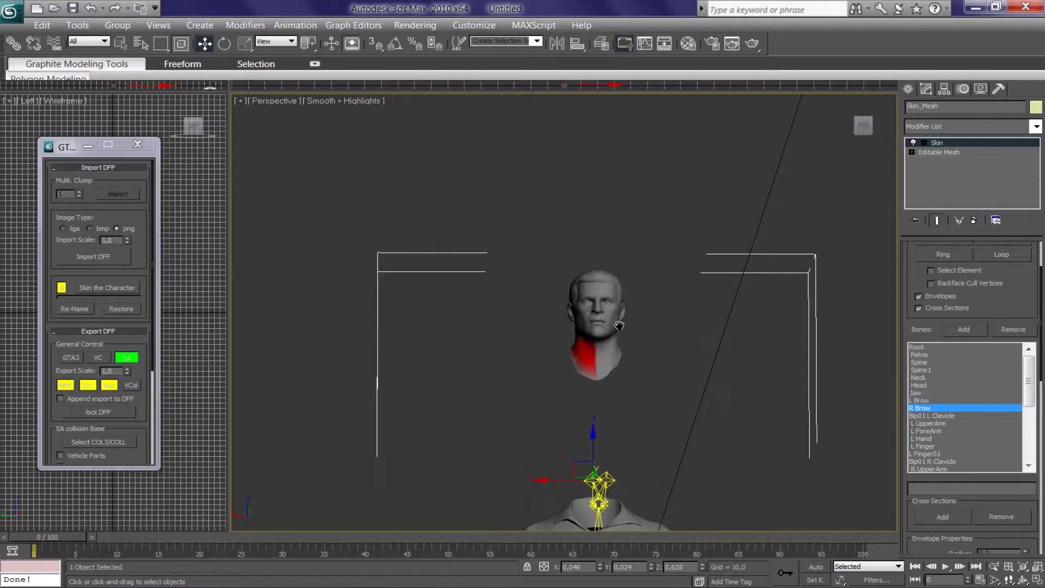
{"action": "scroll", "coordinate": [596, 332], "scroll_direction": "up", "scroll_amount": 4}
Step: Select all of the head's vertices and give them full weight on the Head bone
{"action": "middle_click_drag", "start_coordinate": [595, 332], "coordinate": [711, 205], "text": "alt"}
{"action": "left_click_drag", "start_coordinate": [711, 205], "coordinate": [523, 424]}
{"action": "middle_click_drag", "start_coordinate": [601, 415], "coordinate": [625, 430], "text": "alt"}
{"action": "left_click", "coordinate": [920, 386]}
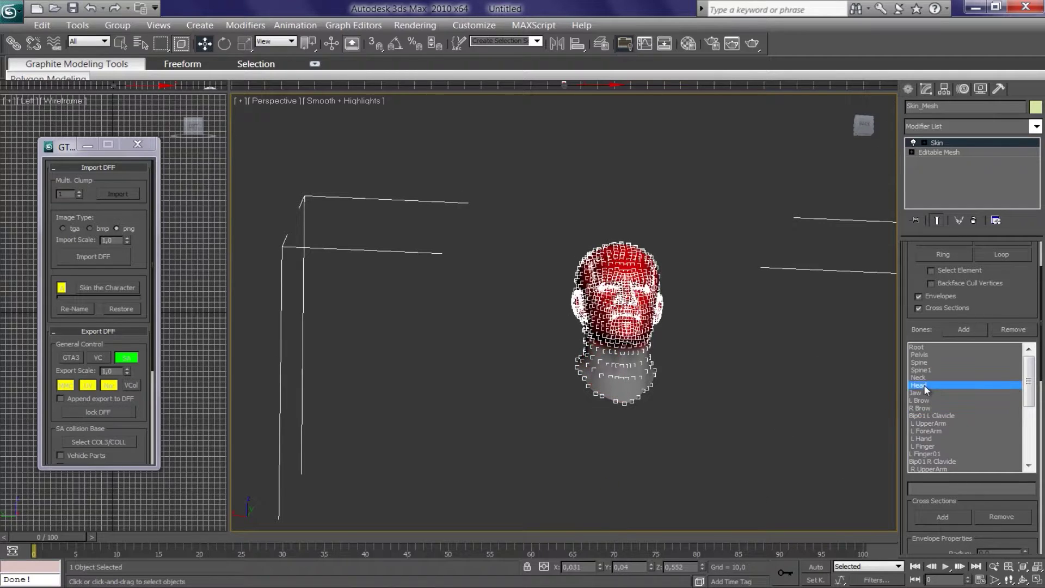
{"action": "middle_click_drag", "start_coordinate": [713, 409], "coordinate": [691, 355], "text": "alt"}
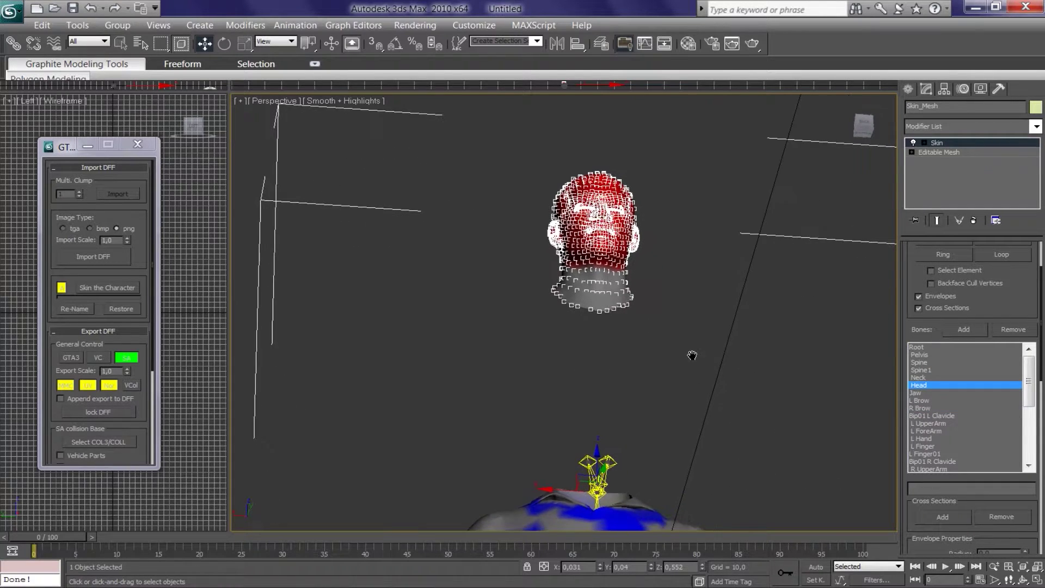
{"action": "left_click", "coordinate": [629, 319]}
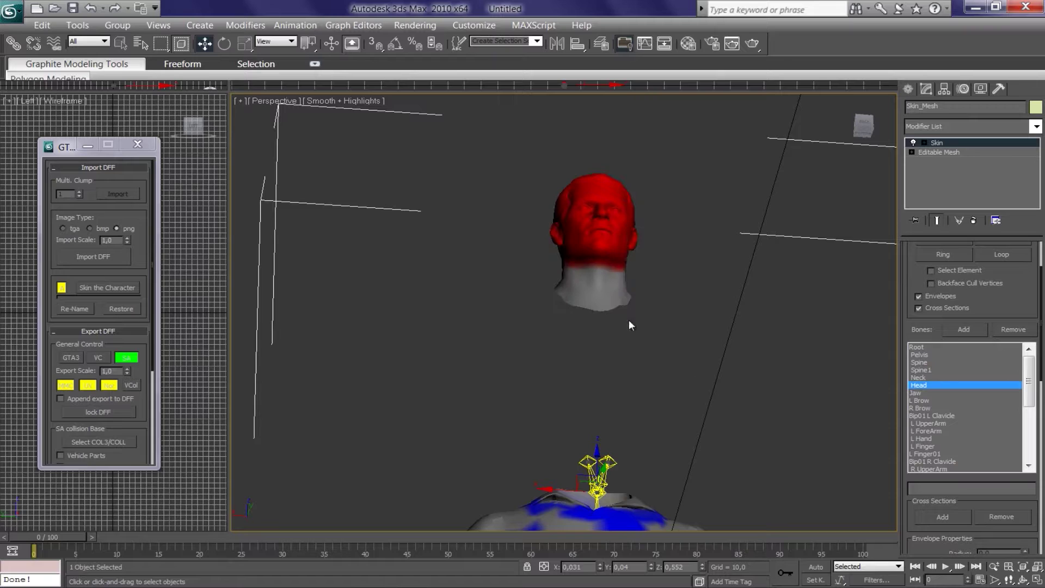
{"action": "scroll", "coordinate": [621, 324], "scroll_direction": "up", "scroll_amount": 2}
{"action": "scroll", "coordinate": [605, 327], "scroll_direction": "up", "scroll_amount": 3}
{"action": "middle_click_drag", "start_coordinate": [605, 327], "coordinate": [599, 305], "text": "alt"}
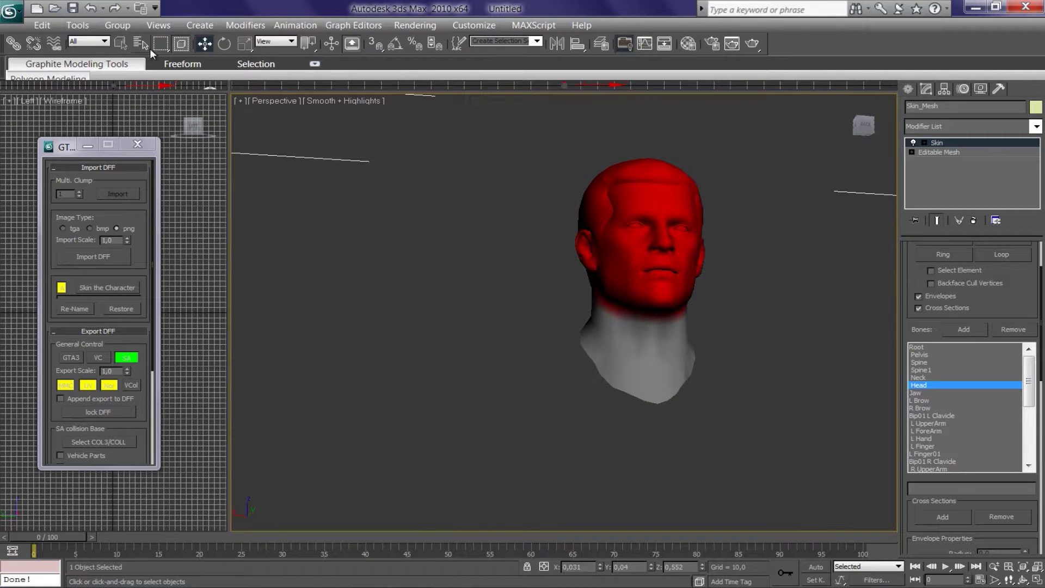
{"action": "left_click", "coordinate": [146, 48]}
{"action": "left_click", "coordinate": [97, 209]}
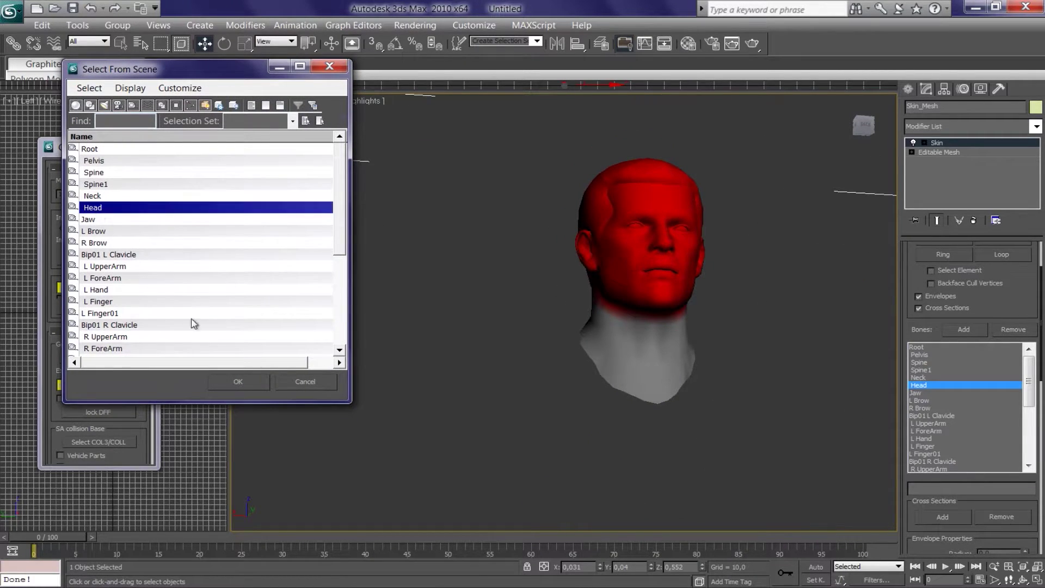
{"action": "left_click", "coordinate": [238, 381]}
{"action": "left_click", "coordinate": [225, 44]}
{"action": "scroll", "coordinate": [602, 355], "scroll_direction": "down", "scroll_amount": 3}
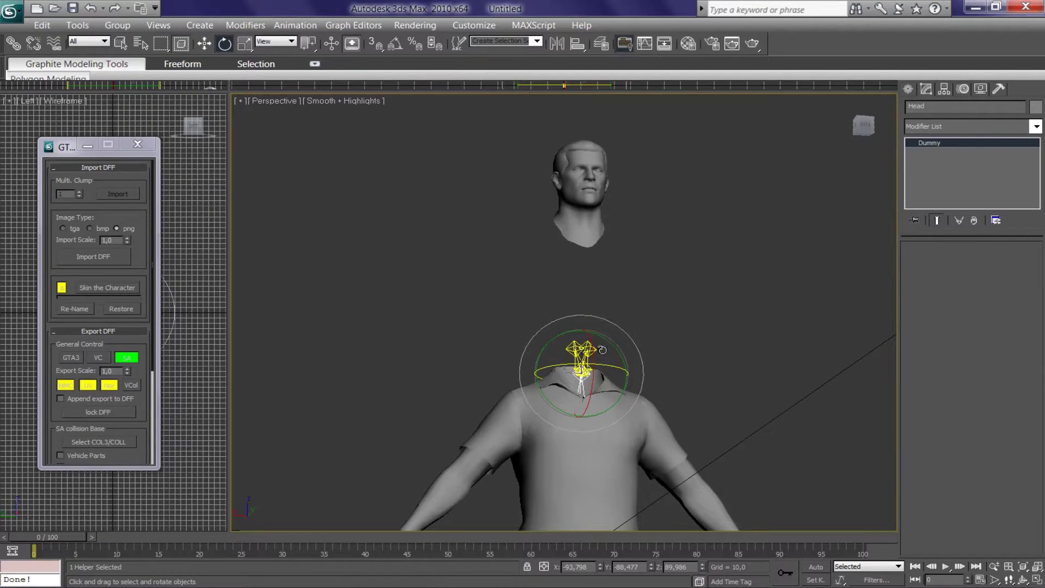
{"action": "scroll", "coordinate": [602, 349], "scroll_direction": "up", "scroll_amount": 2}
{"action": "middle_click_drag", "start_coordinate": [602, 349], "coordinate": [607, 373]}
{"action": "left_click_drag", "start_coordinate": [619, 427], "coordinate": [642, 435]}
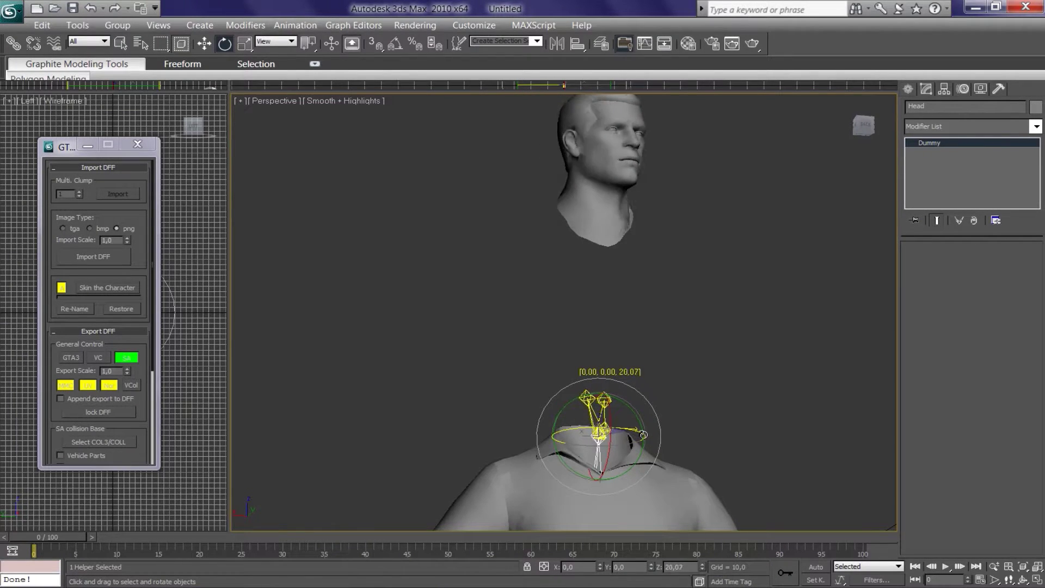
{"action": "mouse_move", "coordinate": [642, 435]}
{"action": "left_mouse_down"}
{"action": "mouse_move", "coordinate": [653, 425]}
{"action": "mouse_move", "coordinate": [608, 348]}
{"action": "left_mouse_up"}
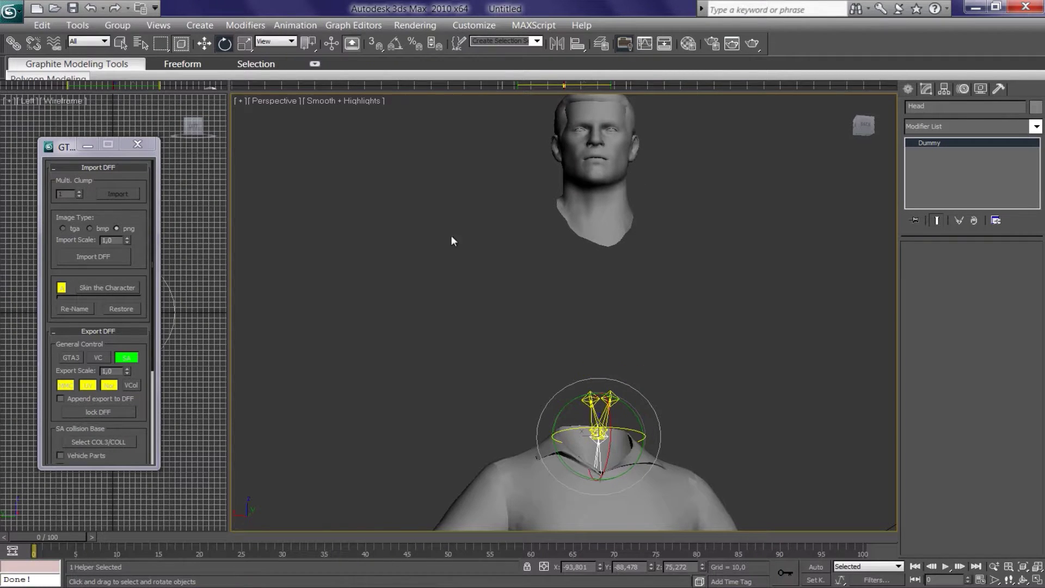
{"action": "key", "text": "ctrl+z"}
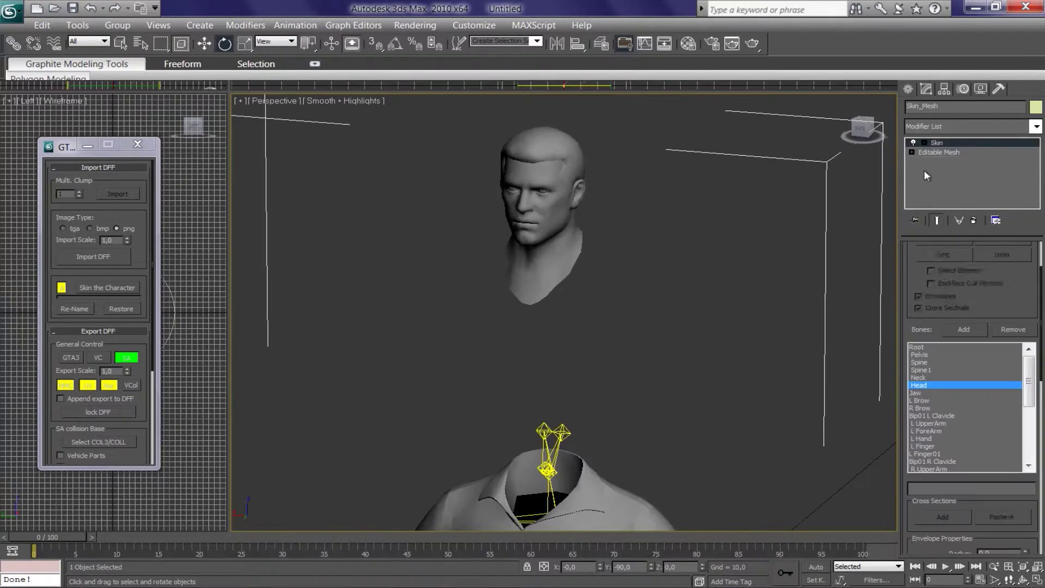
Step: Select the neck-edge vertices and give them a partial weight by entering 8 in Abs. Effect
{"action": "left_click", "coordinate": [924, 390]}
{"action": "mouse_move", "coordinate": [670, 408]}
{"action": "middle_mouse_down", "text": "alt"}
{"action": "mouse_move", "coordinate": [733, 454]}
{"action": "mouse_move", "coordinate": [736, 436]}
{"action": "middle_mouse_up", "text": "alt"}
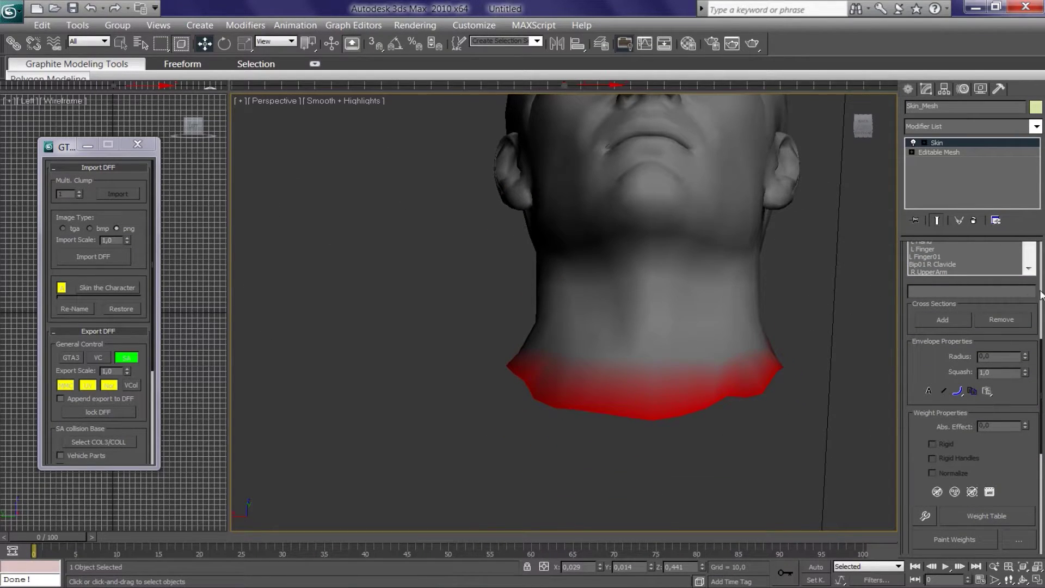
{"action": "scroll", "coordinate": [1041, 294], "scroll_direction": "up", "scroll_amount": 3}
{"action": "left_click_drag", "start_coordinate": [1042, 308], "coordinate": [1042, 354]}
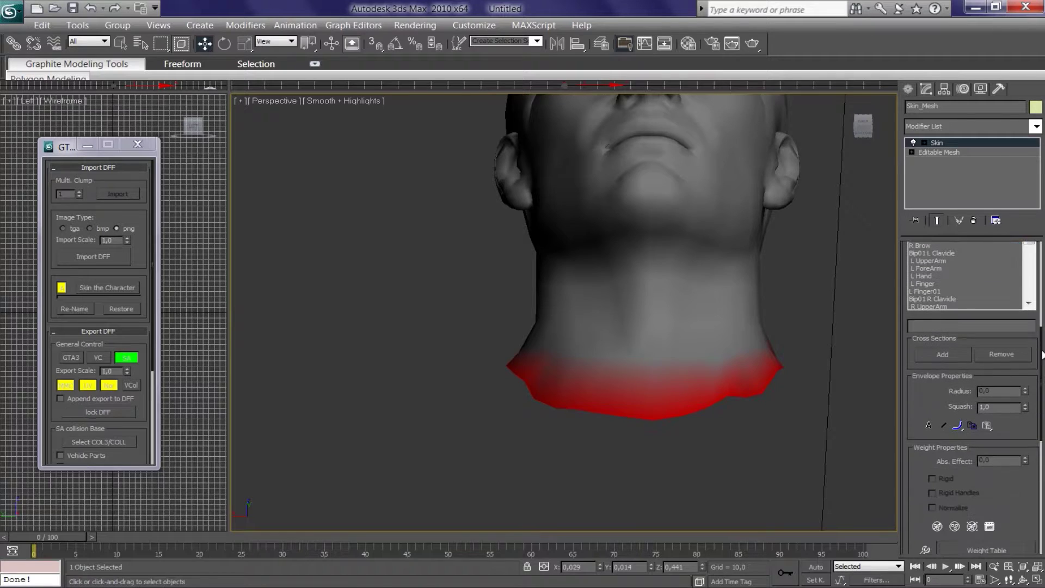
{"action": "left_click_drag", "start_coordinate": [814, 347], "coordinate": [522, 286]}
{"action": "middle_click_drag", "start_coordinate": [791, 376], "coordinate": [789, 372], "text": "alt"}
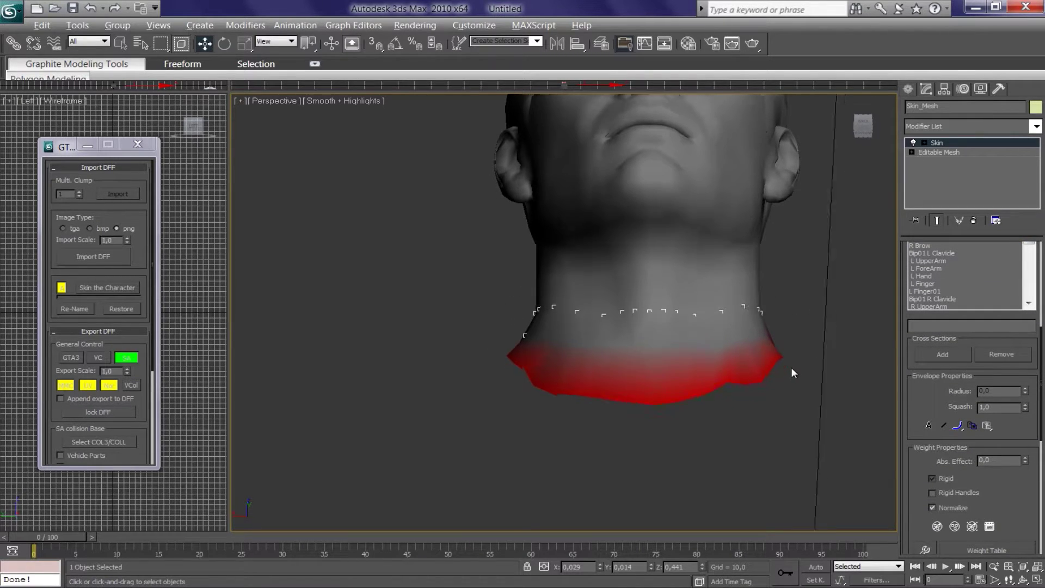
{"action": "left_click_drag", "start_coordinate": [793, 309], "coordinate": [520, 345]}
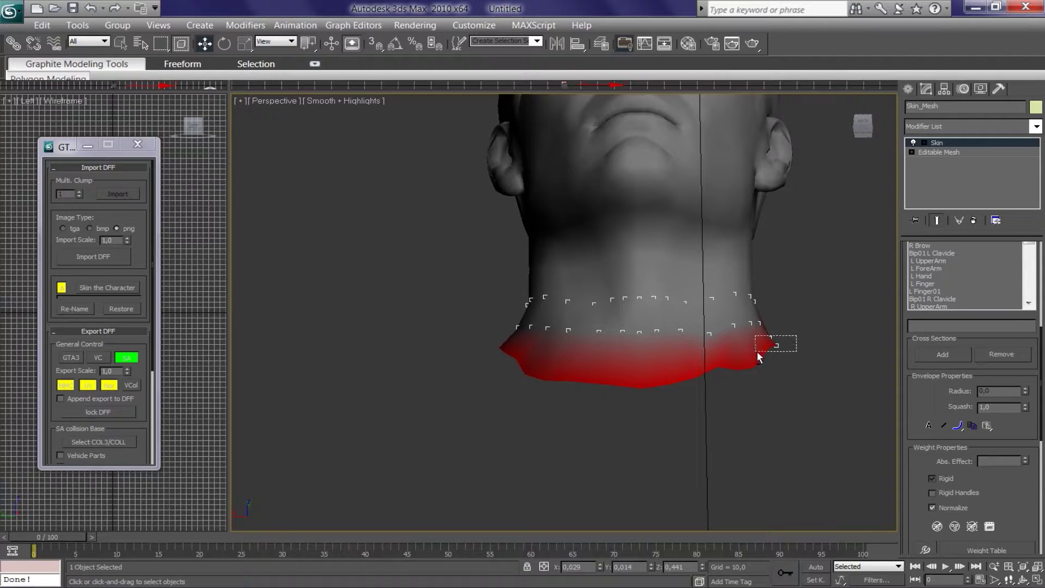
{"action": "mouse_move", "coordinate": [822, 363]}
{"action": "middle_mouse_down", "text": "alt"}
{"action": "mouse_move", "coordinate": [734, 372]}
{"action": "mouse_move", "coordinate": [741, 386]}
{"action": "mouse_move", "coordinate": [806, 365]}
{"action": "mouse_move", "coordinate": [828, 335]}
{"action": "mouse_move", "coordinate": [523, 252]}
{"action": "middle_mouse_up", "text": "alt"}
{"action": "left_click_drag", "start_coordinate": [559, 248], "coordinate": [518, 253]}
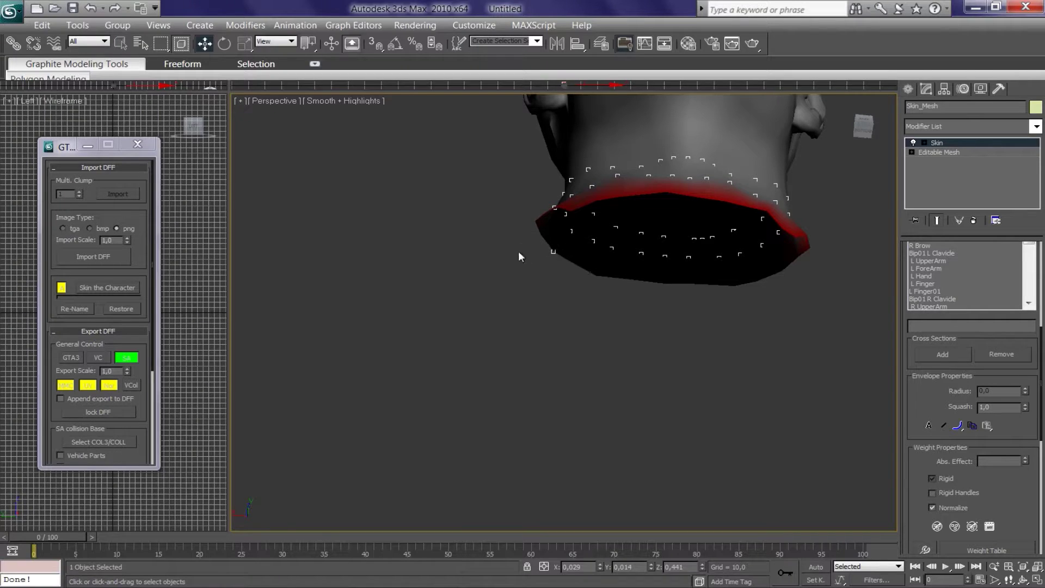
{"action": "left_click_drag", "start_coordinate": [577, 275], "coordinate": [578, 275]}
{"action": "middle_click_drag", "start_coordinate": [578, 276], "coordinate": [640, 311], "text": "alt"}
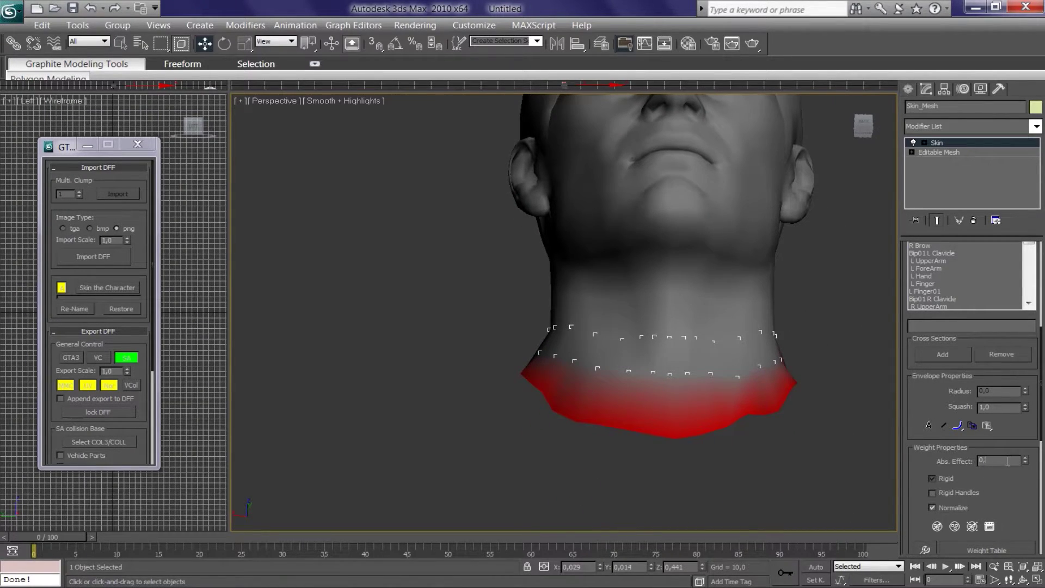
{"action": "type", "text": "8"}
{"action": "key", "text": "Return"}
Step: Select a higher band of neck vertices and apply a 0.3 weight, then show Head's influence
{"action": "middle_click_drag", "start_coordinate": [763, 337], "coordinate": [758, 332], "text": "alt"}
{"action": "mouse_move", "coordinate": [801, 370]}
{"action": "left_mouse_down"}
{"action": "mouse_move", "coordinate": [667, 321]}
{"action": "mouse_move", "coordinate": [497, 311]}
{"action": "left_mouse_up"}
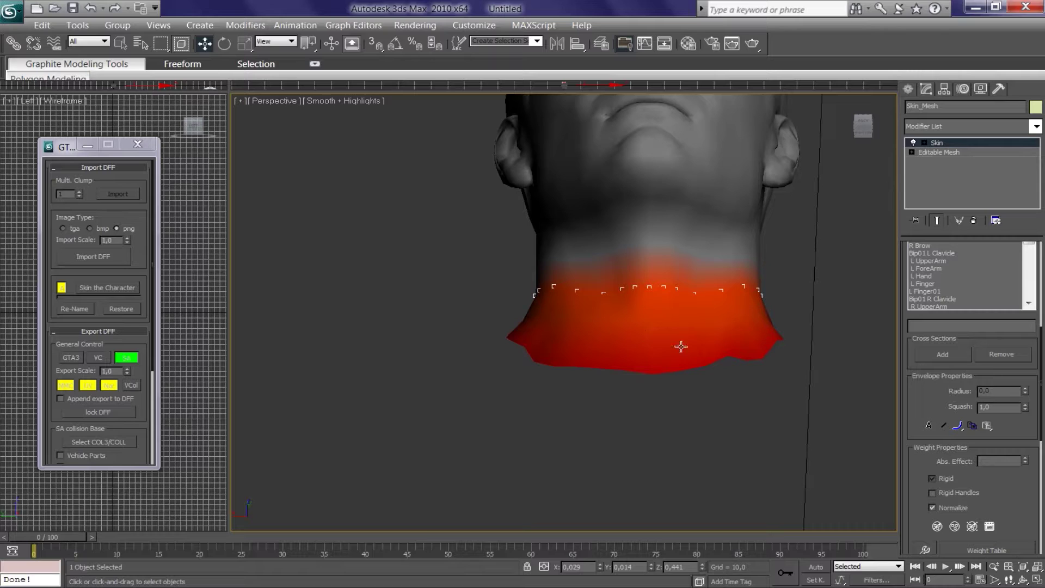
{"action": "middle_click_drag", "start_coordinate": [688, 315], "coordinate": [688, 332]}
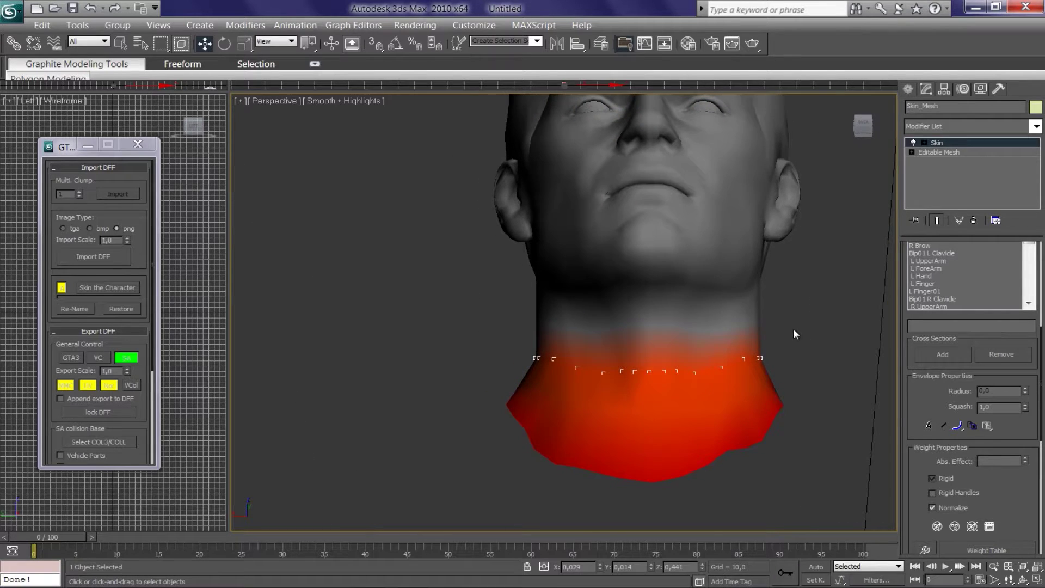
{"action": "left_click_drag", "start_coordinate": [781, 319], "coordinate": [514, 344]}
{"action": "key", "text": "Return"}
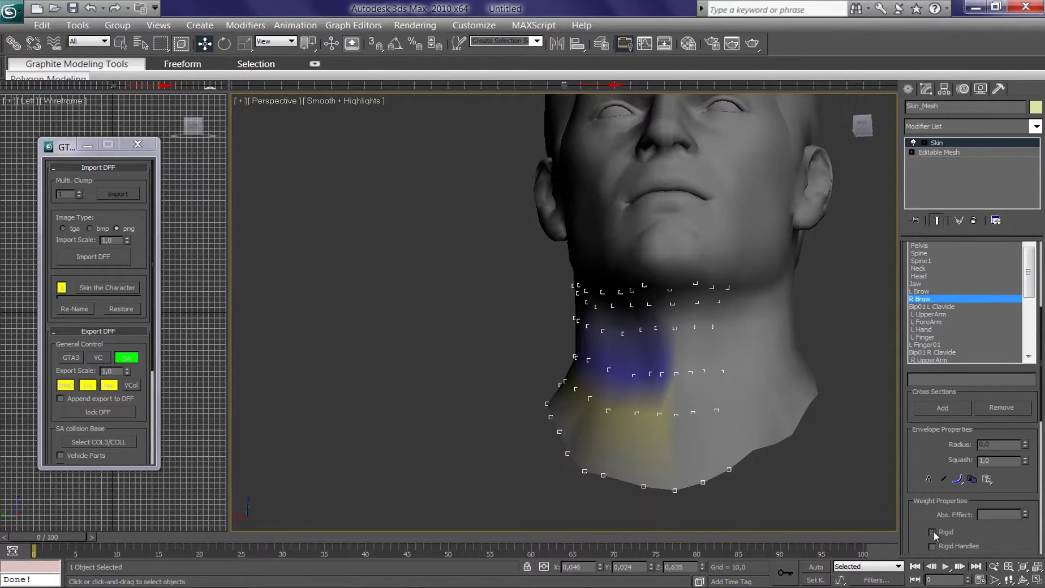
{"action": "left_click", "coordinate": [908, 262]}
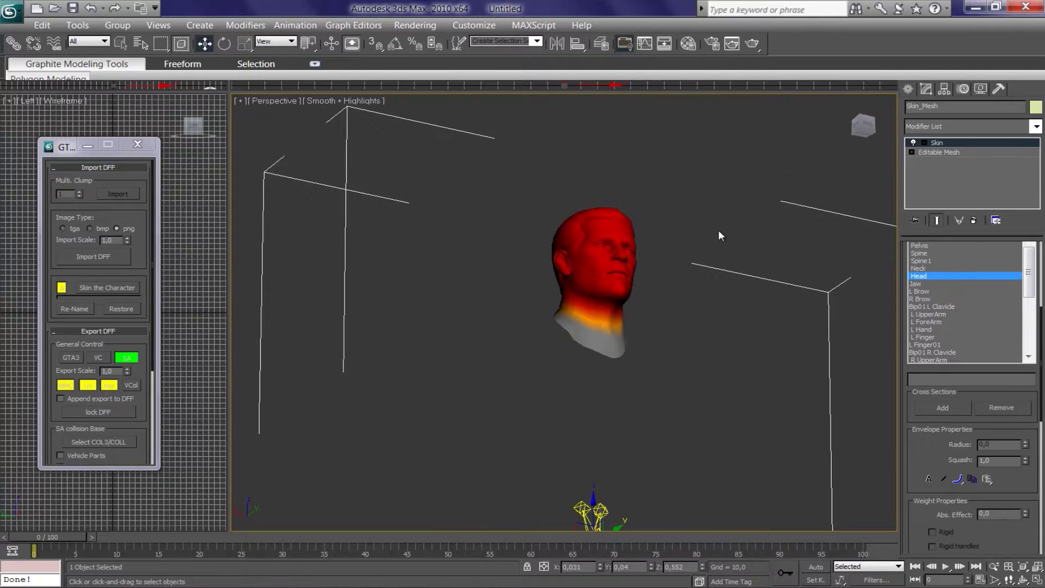
Step: Reselect the Head bone via Select From Scene and rotate it to test the head
{"action": "key", "text": "z"}
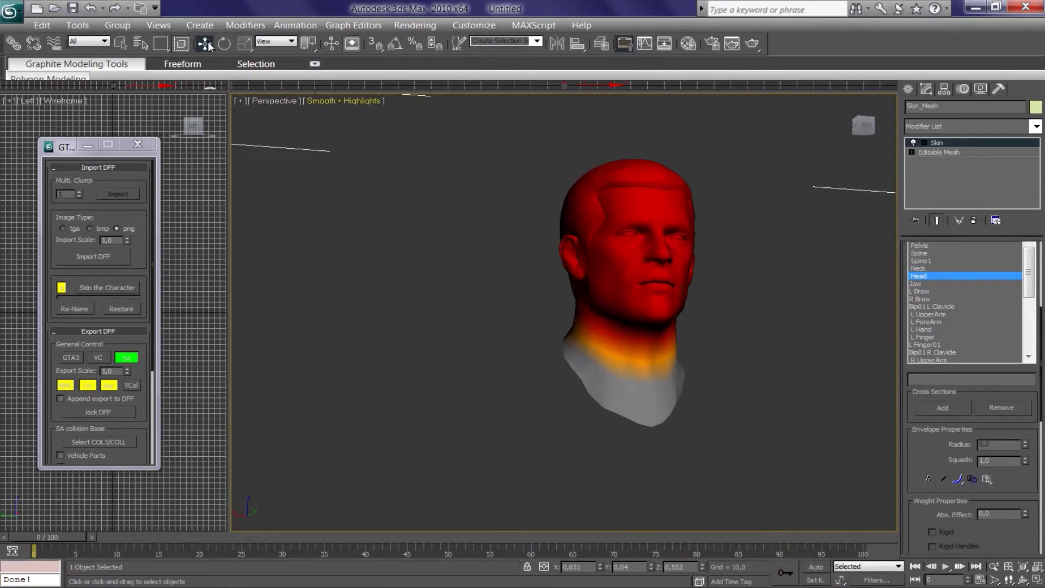
{"action": "left_click", "coordinate": [142, 44]}
{"action": "left_click", "coordinate": [97, 231]}
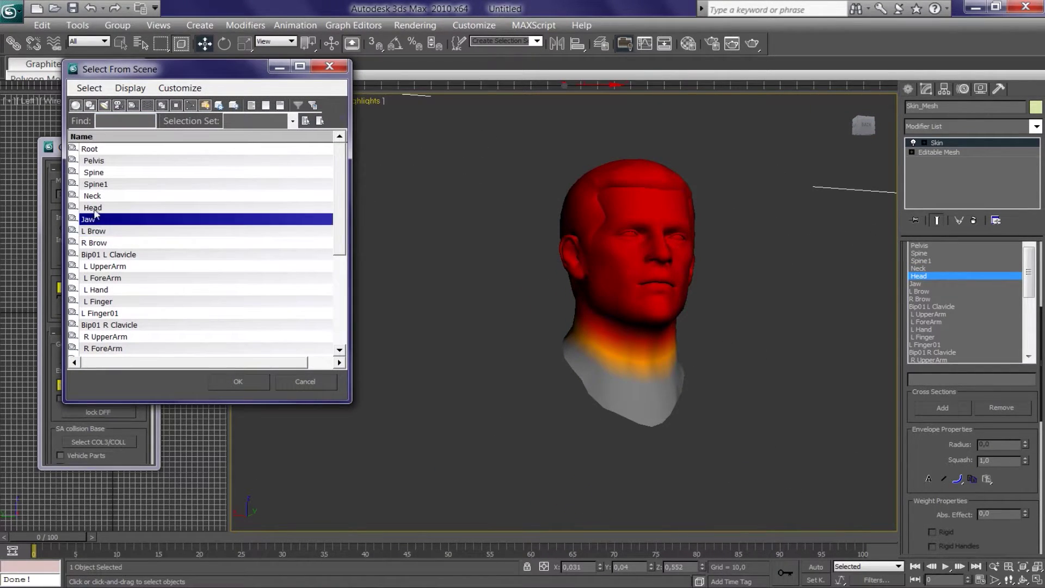
{"action": "left_click", "coordinate": [97, 208]}
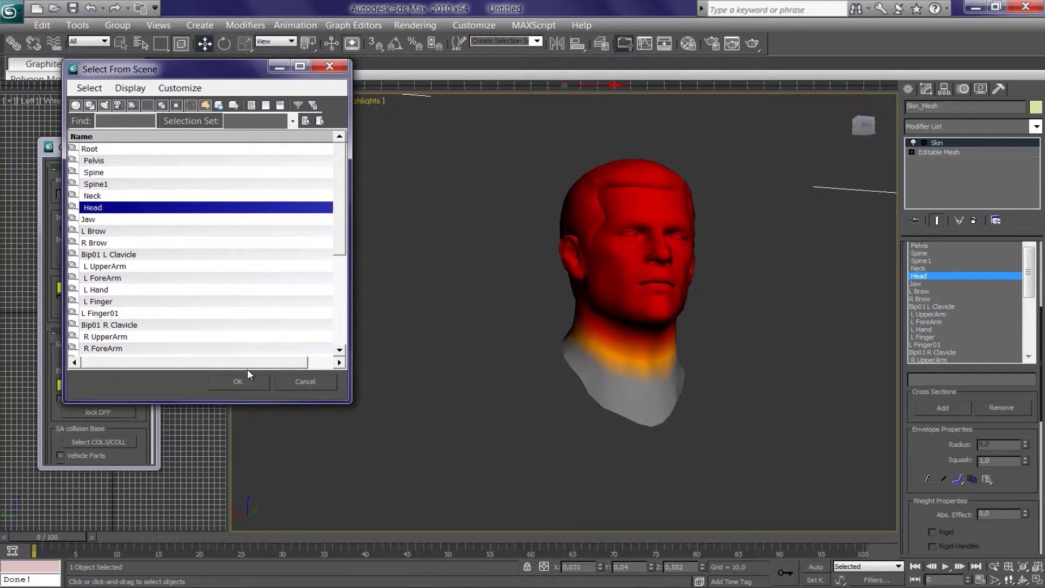
{"action": "left_click", "coordinate": [244, 379]}
{"action": "left_click", "coordinate": [224, 44]}
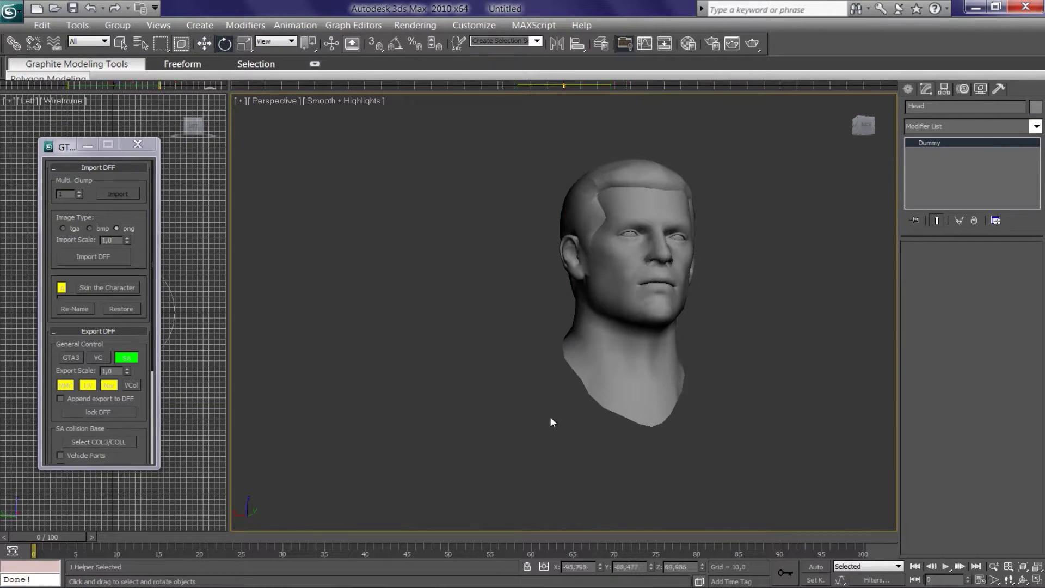
{"action": "left_click_drag", "start_coordinate": [550, 417], "coordinate": [521, 334]}
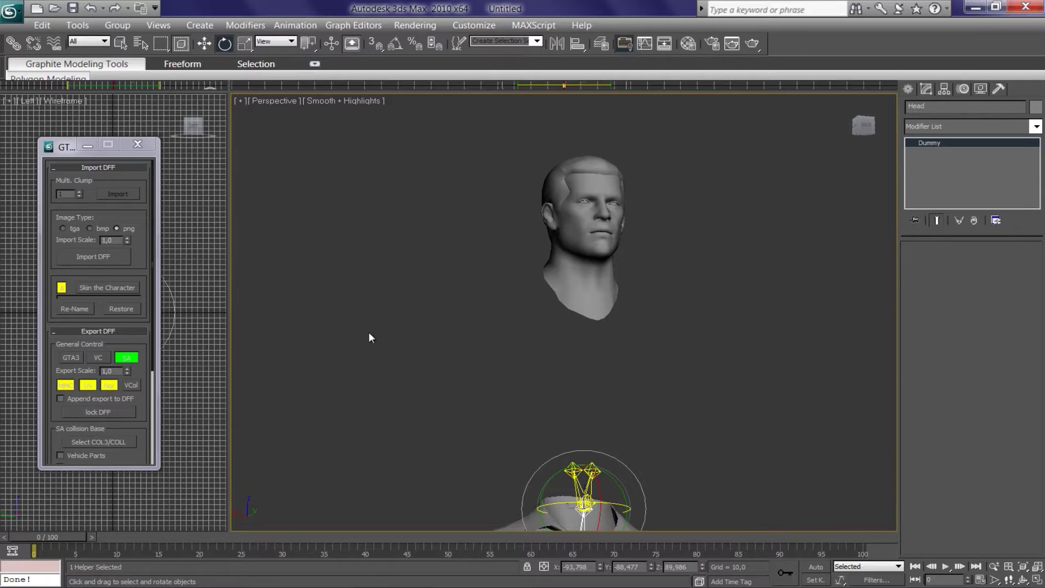
{"action": "scroll", "coordinate": [489, 253], "scroll_direction": "up", "scroll_amount": 3}
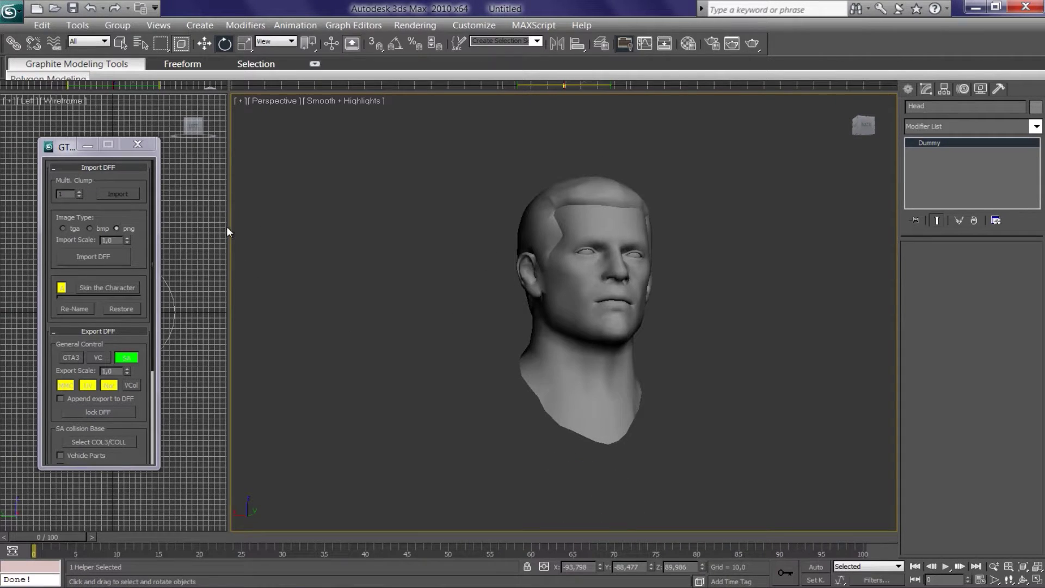
Step: Enlarge the Left view, tilt the Head bone about 21 degrees, then undo the test rotation
{"action": "left_click_drag", "start_coordinate": [231, 238], "coordinate": [426, 238]}
{"action": "scroll", "coordinate": [602, 279], "scroll_direction": "up", "scroll_amount": 5}
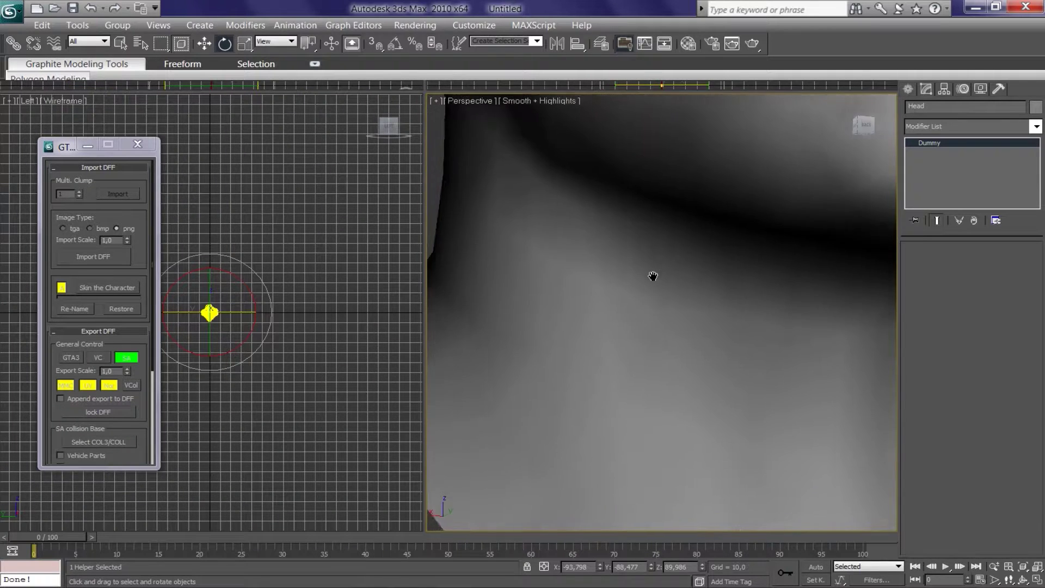
{"action": "scroll", "coordinate": [602, 279], "scroll_direction": "down", "scroll_amount": 2}
{"action": "scroll", "coordinate": [626, 277], "scroll_direction": "down", "scroll_amount": 3}
{"action": "left_click_drag", "start_coordinate": [253, 327], "coordinate": [240, 318]}
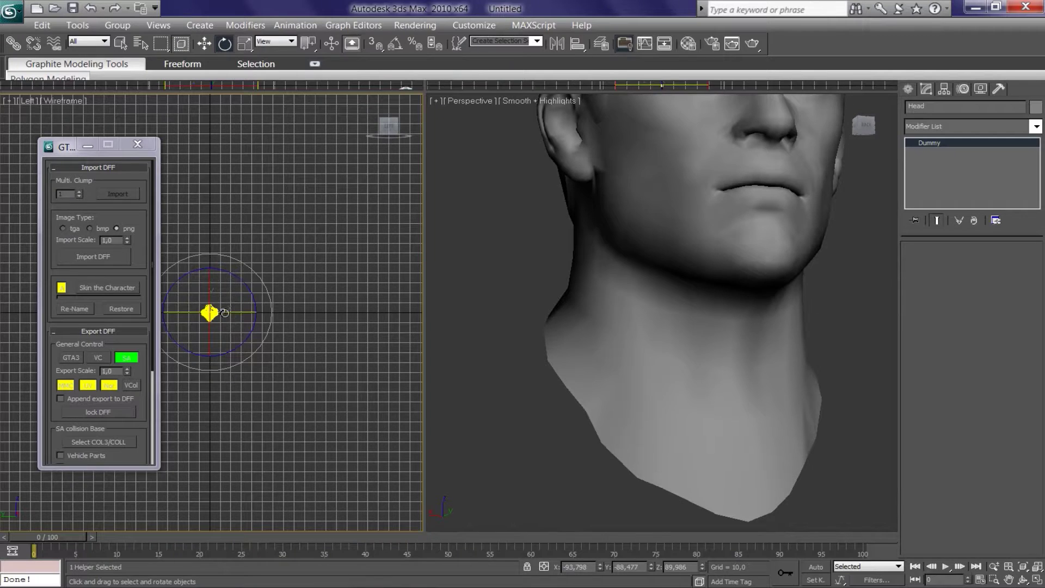
{"action": "mouse_move", "coordinate": [240, 318]}
{"action": "left_mouse_down"}
{"action": "mouse_move", "coordinate": [192, 317]}
{"action": "mouse_move", "coordinate": [277, 311]}
{"action": "left_mouse_up"}
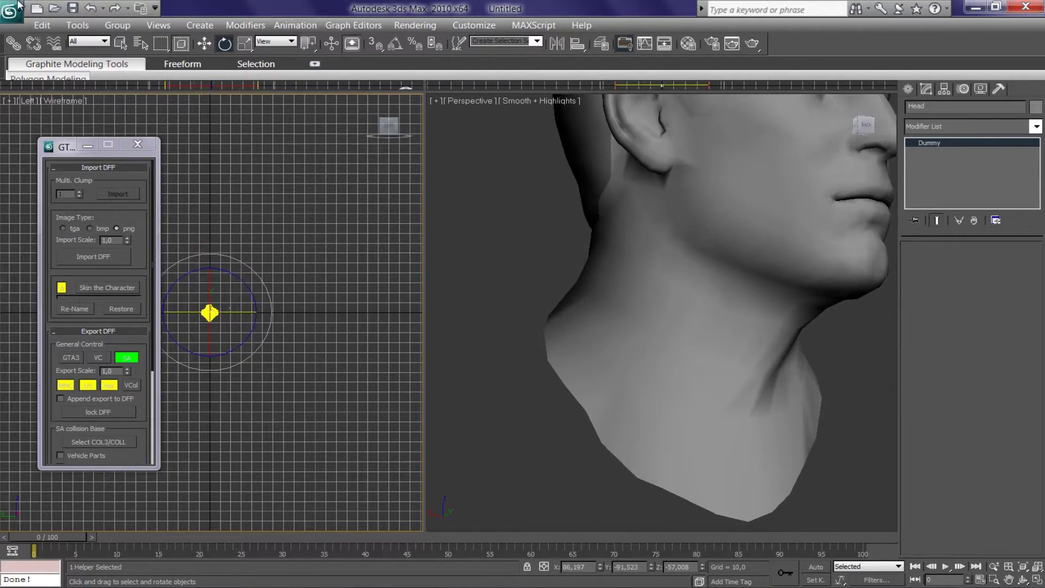
{"action": "key", "text": "ctrl+z"}
{"action": "right_click", "coordinate": [574, 296]}
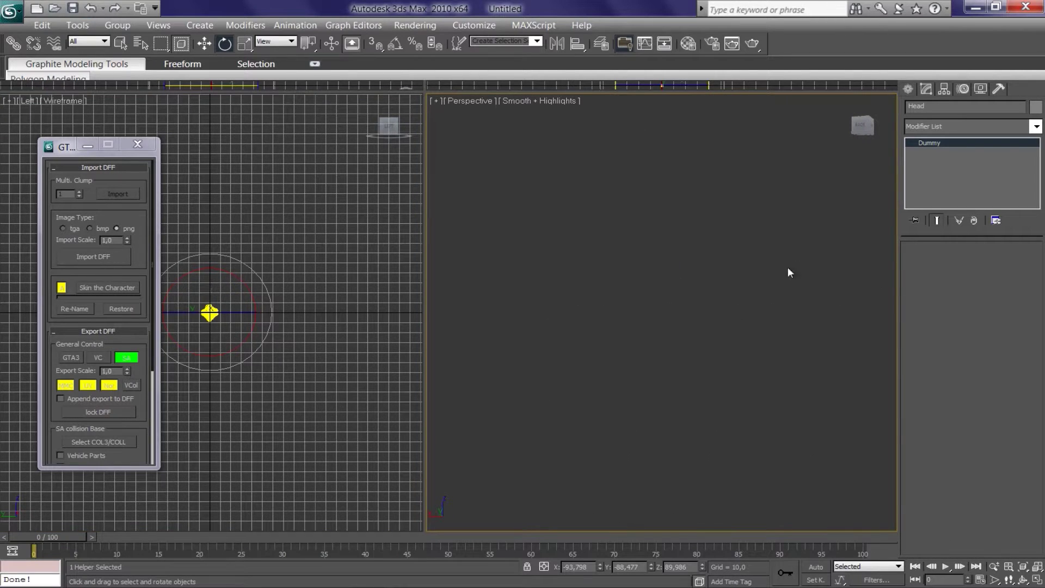
Step: Orbit and zoom the Perspective view, then turn the Head bone slightly to retest skinning
{"action": "middle_click_drag", "start_coordinate": [578, 318], "coordinate": [581, 304], "text": "alt"}
{"action": "scroll", "coordinate": [582, 303], "scroll_direction": "up", "scroll_amount": 3}
{"action": "scroll", "coordinate": [609, 302], "scroll_direction": "up", "scroll_amount": 3}
{"action": "scroll", "coordinate": [646, 300], "scroll_direction": "up", "scroll_amount": 3}
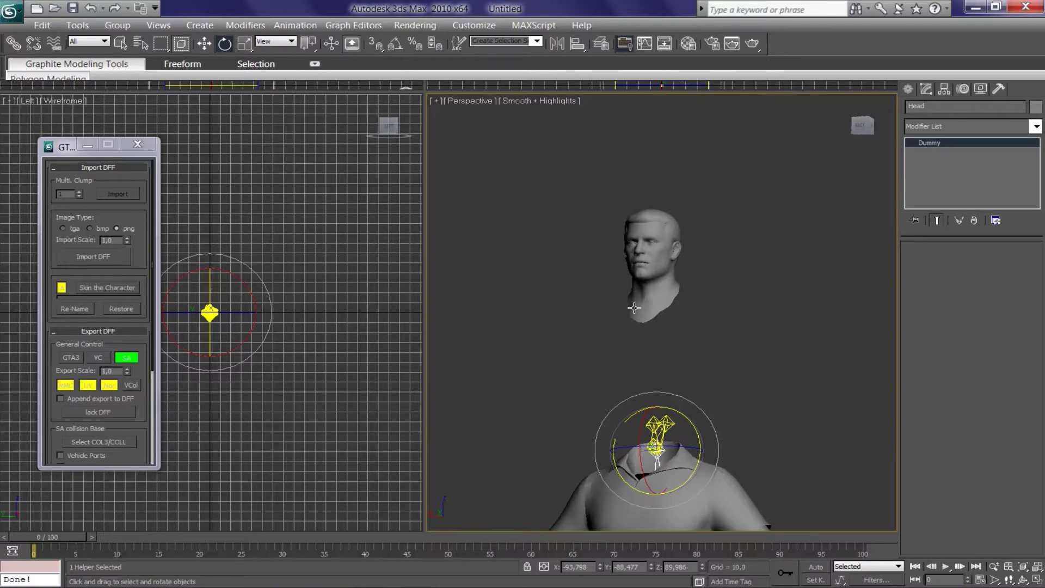
{"action": "scroll", "coordinate": [634, 307], "scroll_direction": "up", "scroll_amount": 3}
{"action": "scroll", "coordinate": [658, 362], "scroll_direction": "up", "scroll_amount": 2}
{"action": "scroll", "coordinate": [664, 361], "scroll_direction": "up", "scroll_amount": 2}
{"action": "mouse_move", "coordinate": [239, 315]}
{"action": "left_mouse_down"}
{"action": "mouse_move", "coordinate": [165, 315]}
{"action": "mouse_move", "coordinate": [275, 303]}
{"action": "left_mouse_up"}
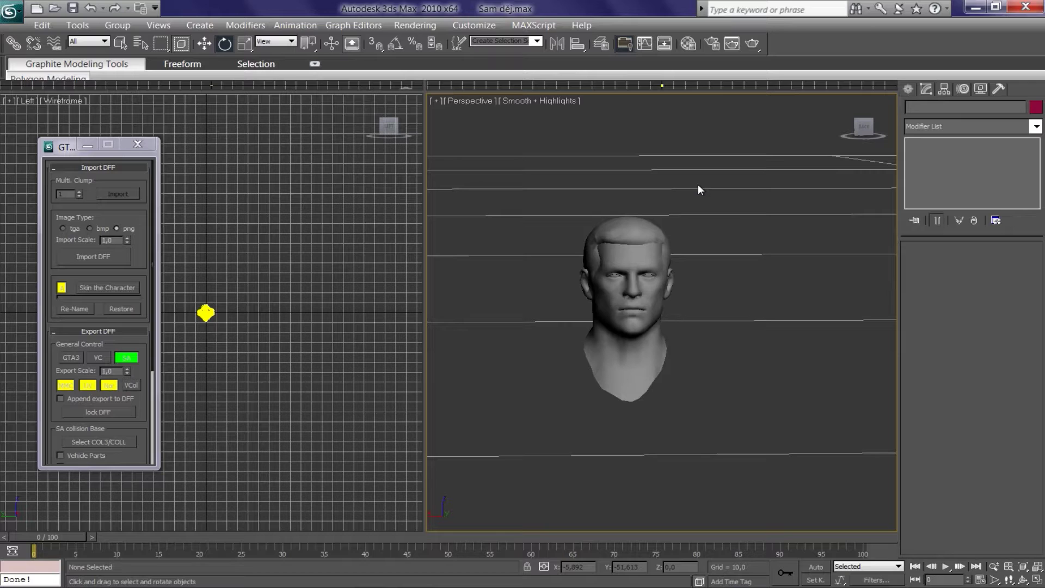
Step: Select the new head mesh (Skin_Mesh) in the Perspective view to show its Skin modifier
{"action": "left_click", "coordinate": [618, 241]}
{"action": "middle_click_drag", "start_coordinate": [763, 439], "coordinate": [747, 394]}
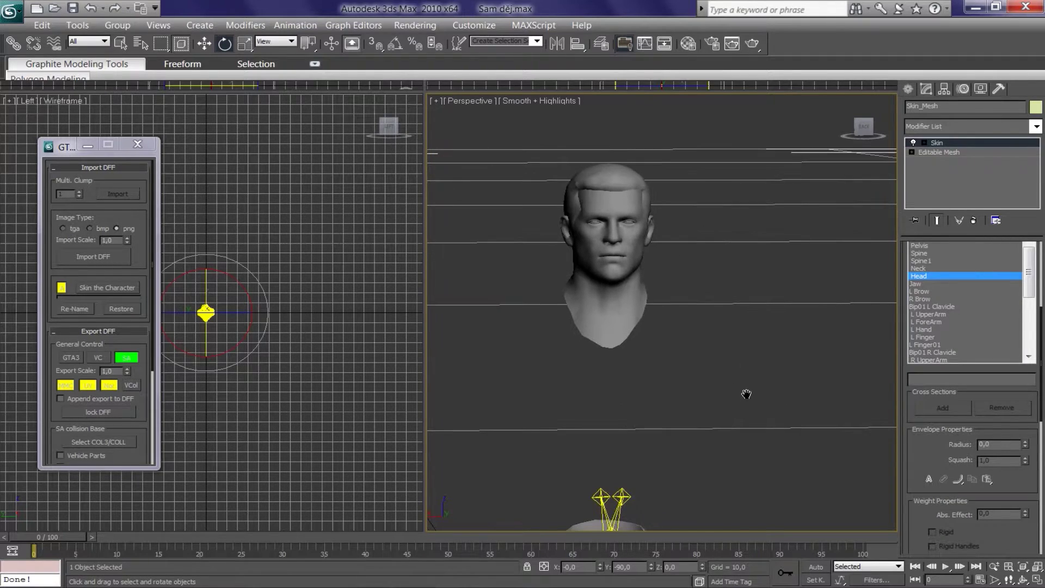
{"action": "scroll", "coordinate": [746, 393], "scroll_direction": "down", "scroll_amount": 3}
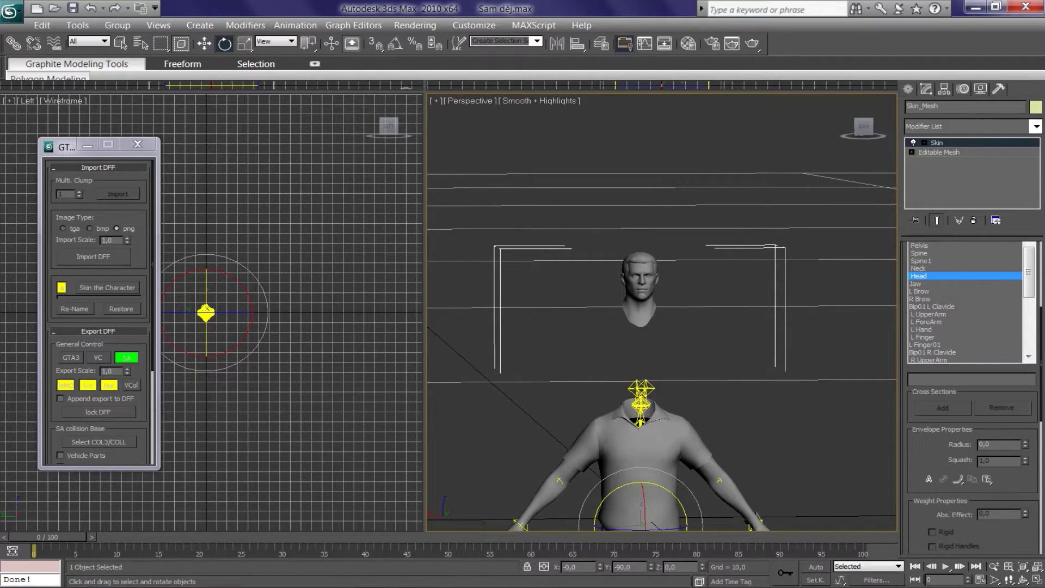
{"action": "scroll", "coordinate": [1043, 255], "scroll_direction": "up", "scroll_amount": 5}
{"action": "scroll", "coordinate": [1043, 255], "scroll_direction": "up", "scroll_amount": 1}
{"action": "scroll", "coordinate": [1042, 254], "scroll_direction": "up", "scroll_amount": 1}
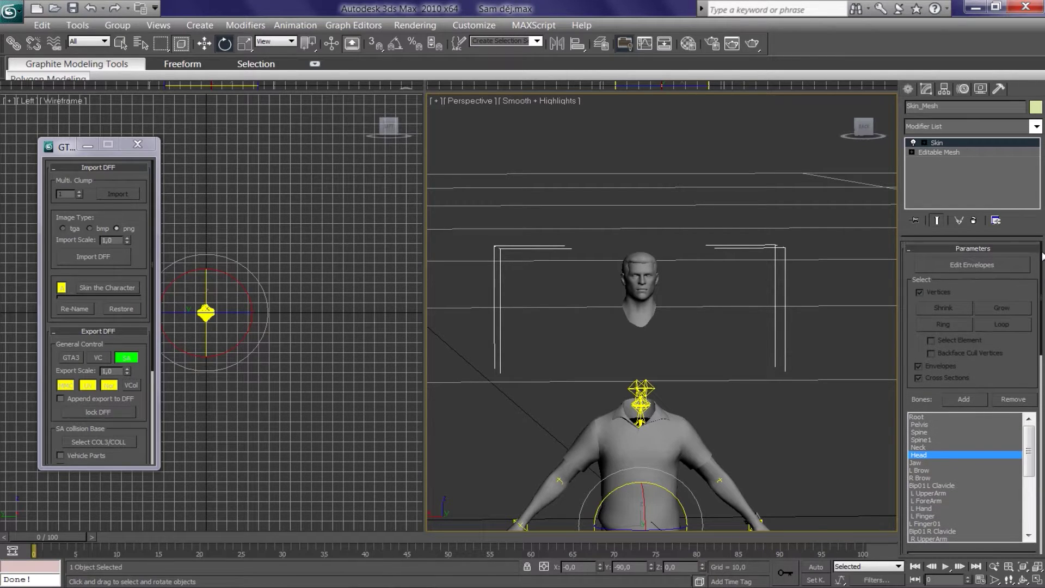
{"action": "scroll", "coordinate": [1042, 255], "scroll_direction": "down", "scroll_amount": 1}
{"action": "scroll", "coordinate": [1042, 283], "scroll_direction": "down", "scroll_amount": 2}
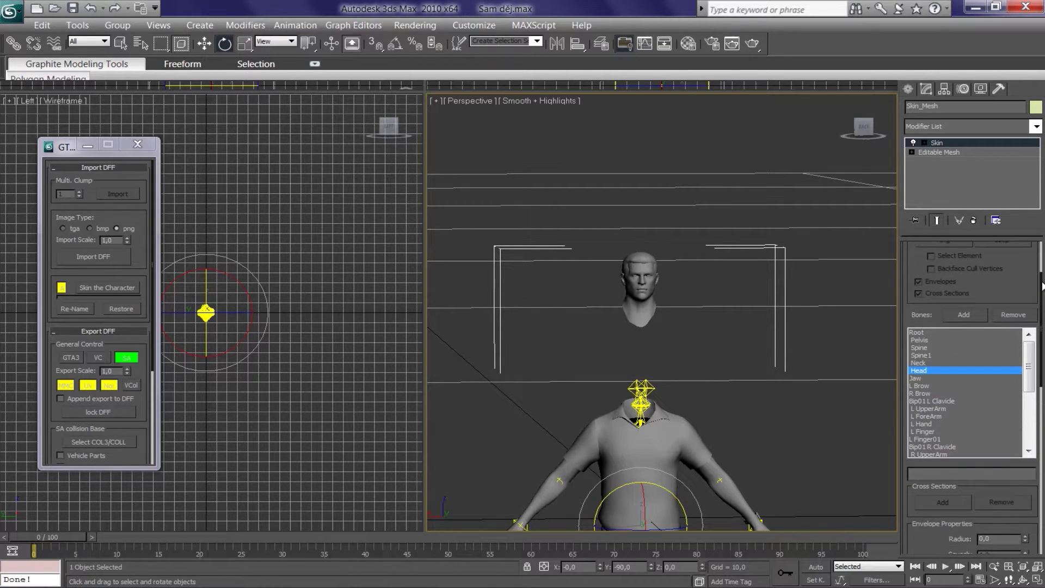
{"action": "left_click", "coordinate": [737, 177]}
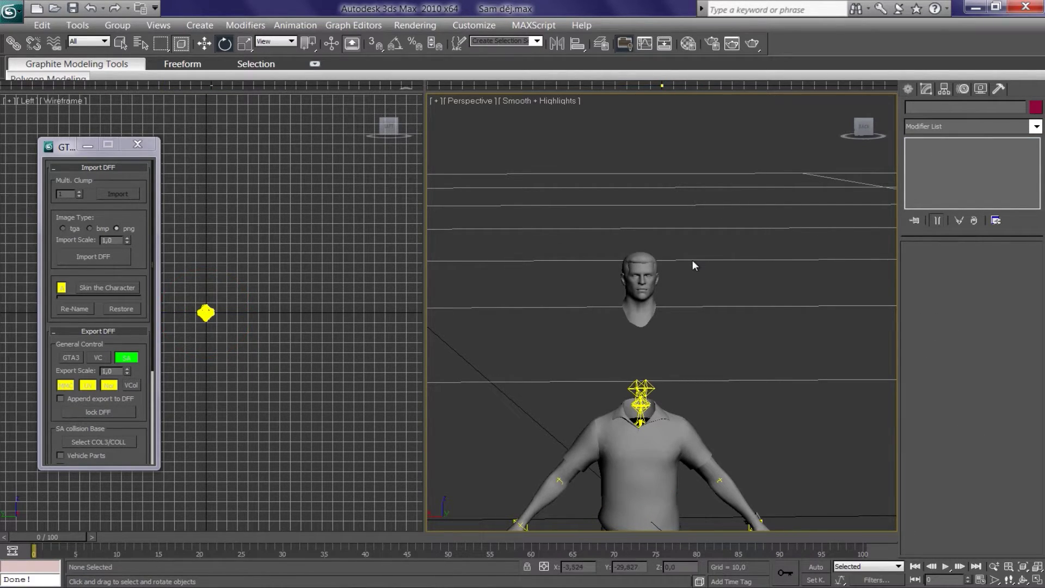
{"action": "left_click", "coordinate": [646, 270]}
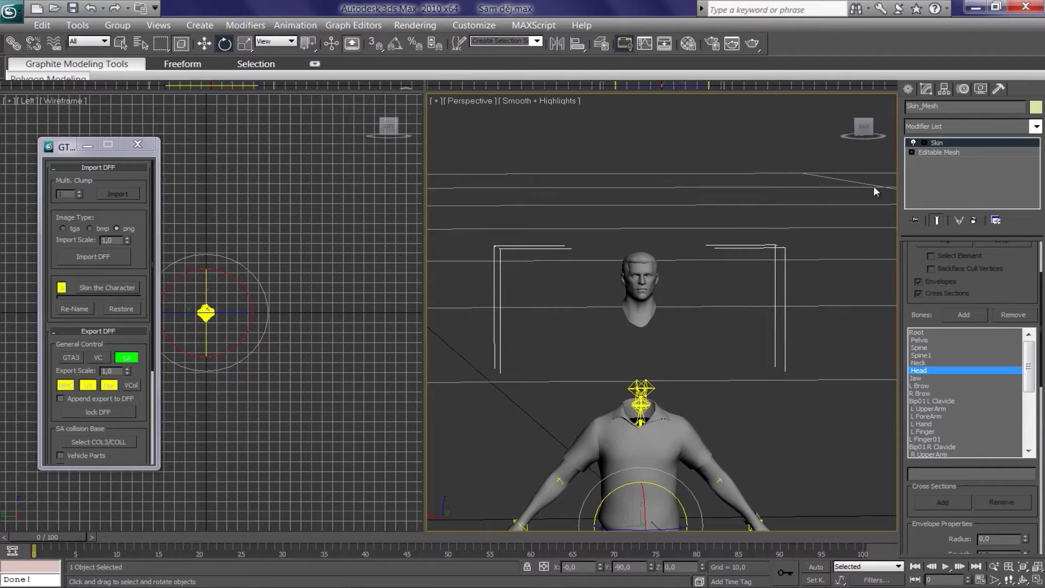
Step: Select the whole head element at Editable Mesh level and drag it down roughly
{"action": "left_click", "coordinate": [950, 152]}
{"action": "left_click", "coordinate": [986, 266]}
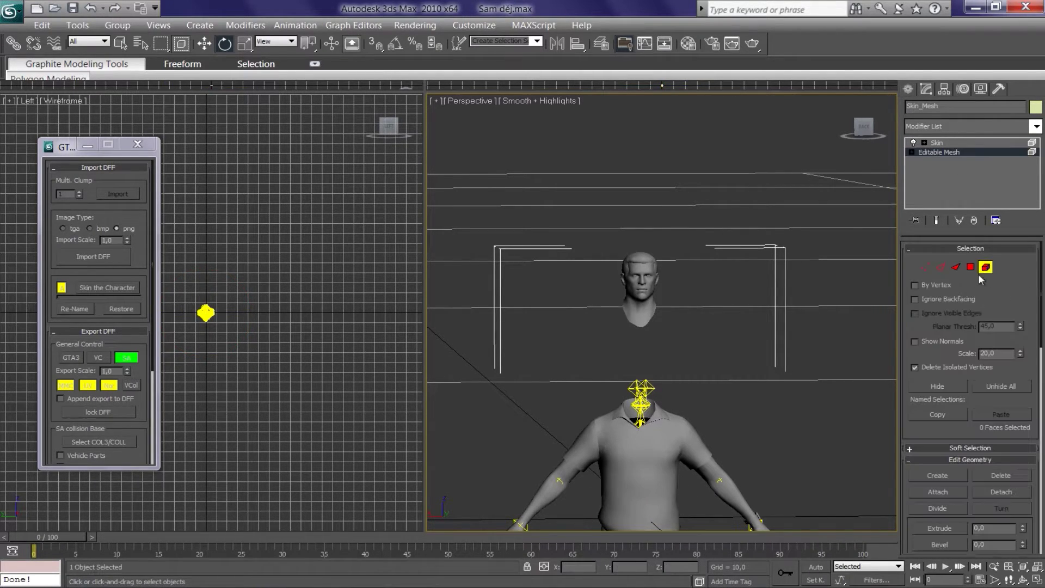
{"action": "left_click_drag", "start_coordinate": [599, 350], "coordinate": [599, 350]}
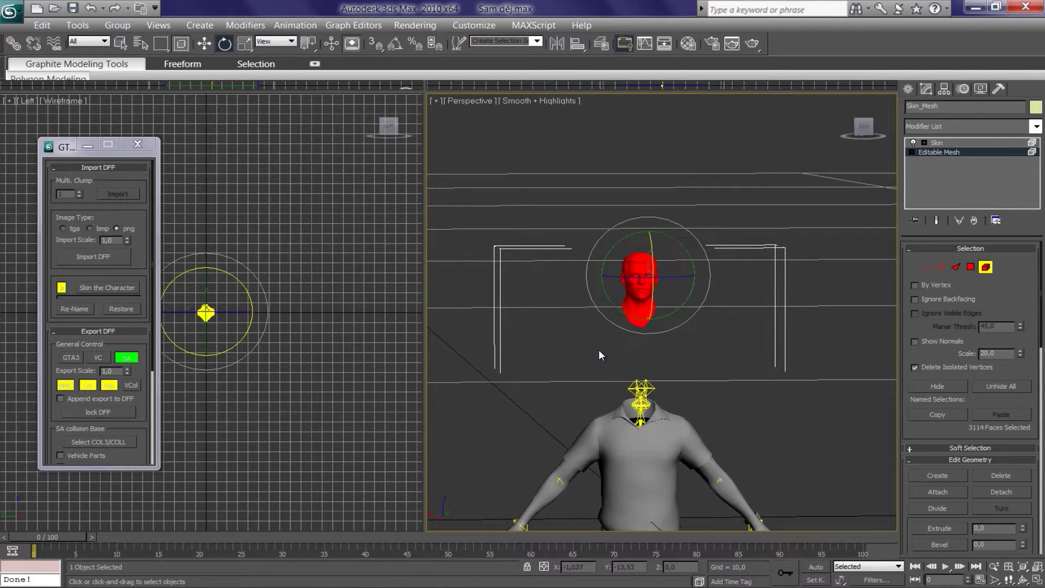
{"action": "left_click", "coordinate": [211, 47]}
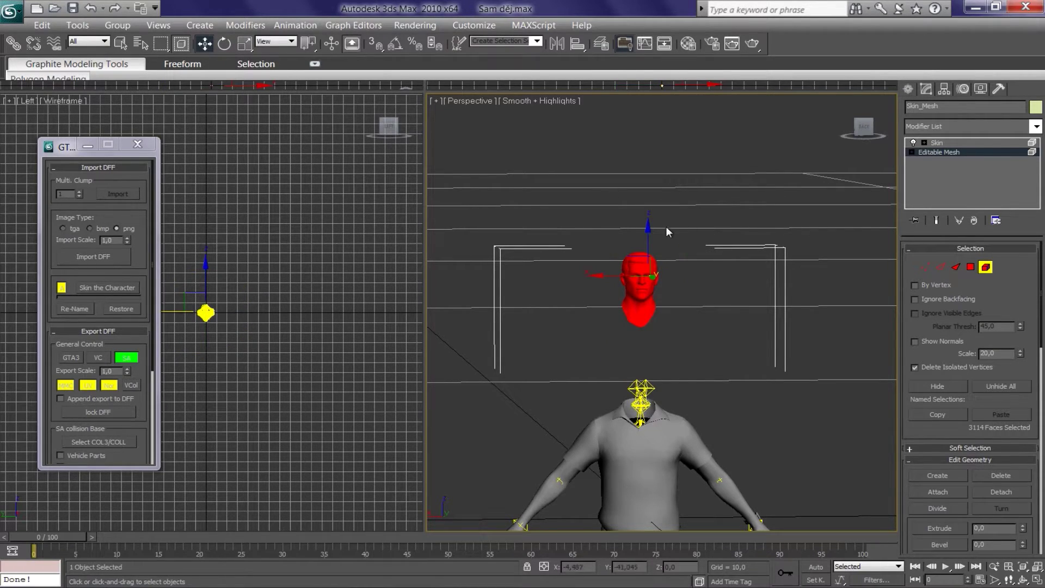
{"action": "left_click_drag", "start_coordinate": [647, 229], "coordinate": [646, 318]}
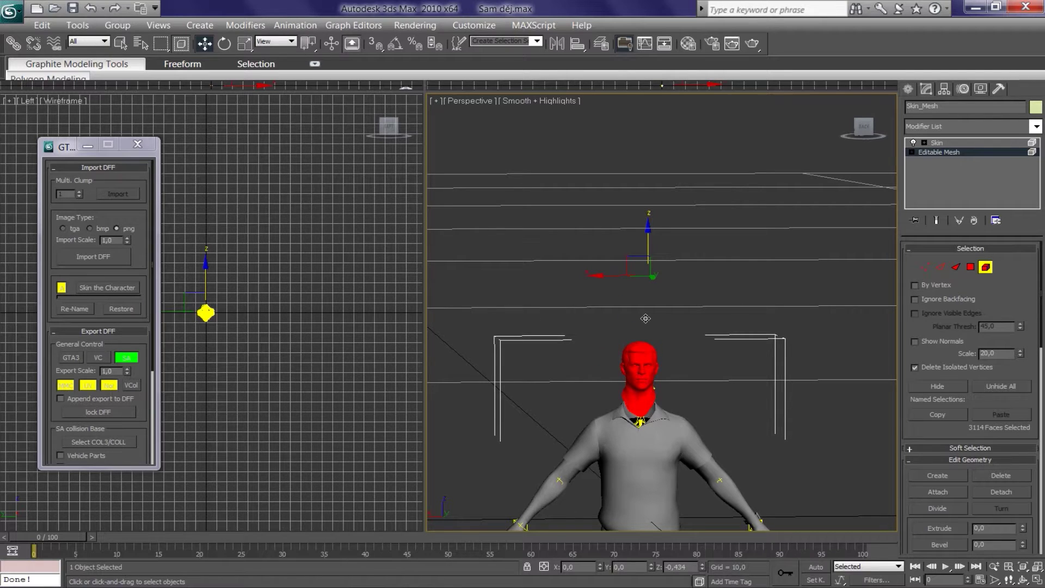
Step: Undo the rough move and lower the head onto the neck with an exact negative Z offset
{"action": "left_click", "coordinate": [87, 8]}
{"action": "key", "text": "F12"}
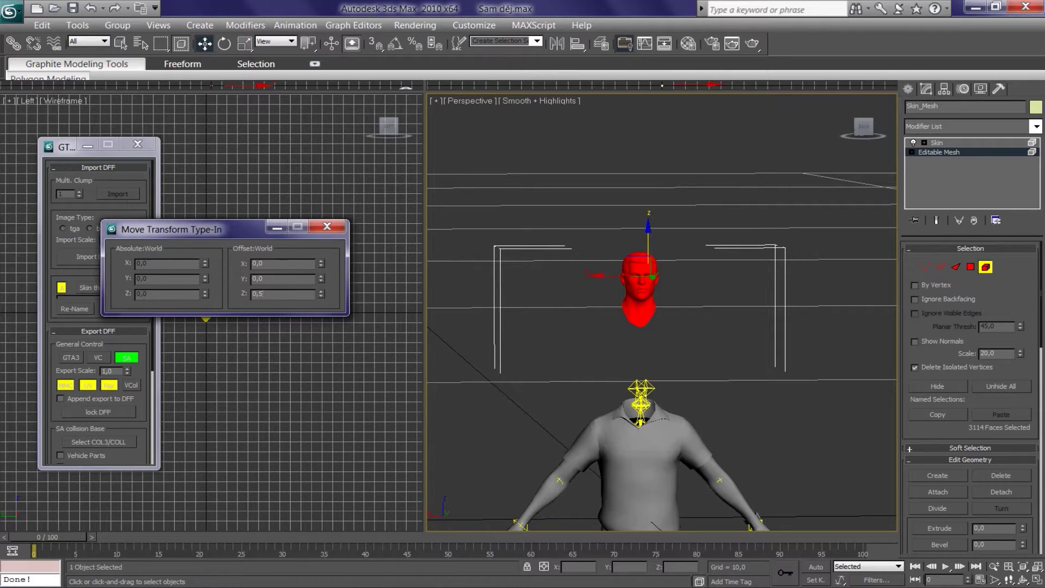
{"action": "key", "text": "Return"}
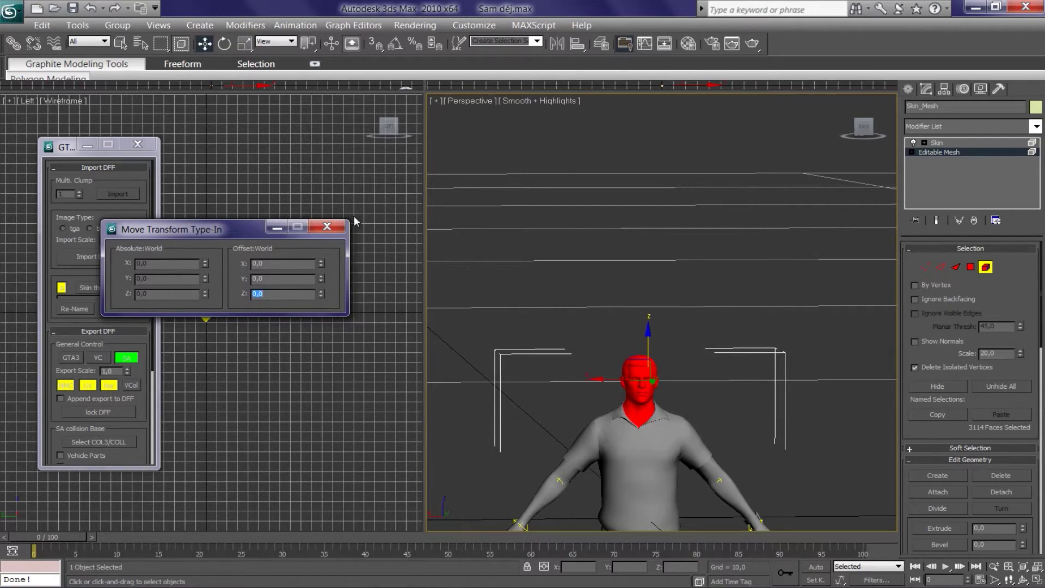
{"action": "left_click", "coordinate": [327, 225]}
{"action": "left_click", "coordinate": [697, 515]}
{"action": "middle_click_drag", "start_coordinate": [698, 515], "coordinate": [716, 432]}
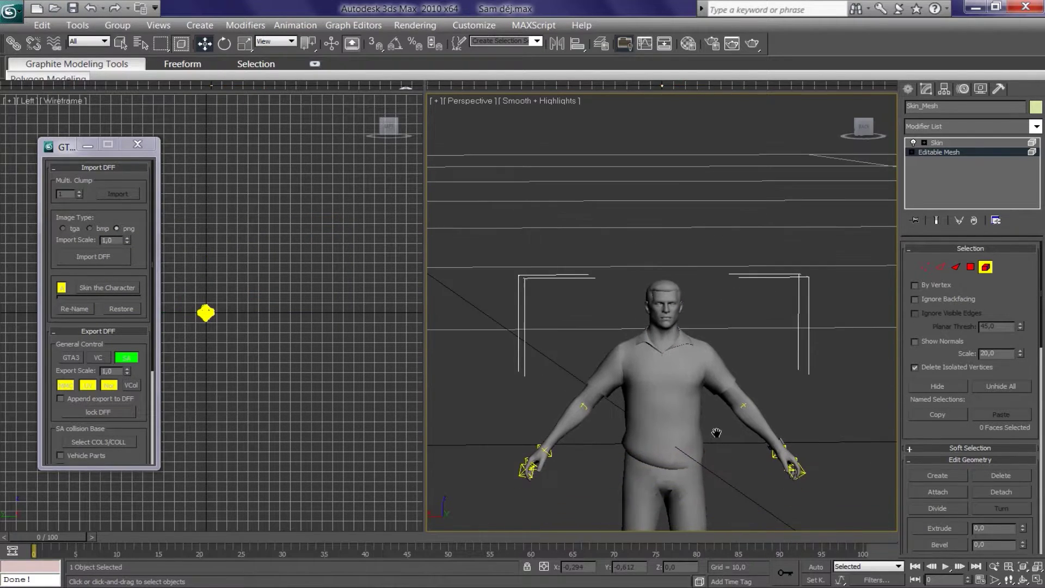
Step: Exit Element sub-object mode so the whole skinned mesh is selected
{"action": "scroll", "coordinate": [716, 432], "scroll_direction": "up", "scroll_amount": 5}
{"action": "scroll", "coordinate": [700, 394], "scroll_direction": "down", "scroll_amount": 2}
{"action": "scroll", "coordinate": [672, 371], "scroll_direction": "up", "scroll_amount": 3}
{"action": "middle_click_drag", "start_coordinate": [672, 371], "coordinate": [653, 291]}
{"action": "scroll", "coordinate": [699, 373], "scroll_direction": "up", "scroll_amount": 3}
{"action": "scroll", "coordinate": [793, 380], "scroll_direction": "down", "scroll_amount": 5}
{"action": "mouse_move", "coordinate": [793, 380]}
{"action": "middle_mouse_down"}
{"action": "mouse_move", "coordinate": [816, 404]}
{"action": "mouse_move", "coordinate": [620, 371]}
{"action": "middle_mouse_up"}
{"action": "left_click", "coordinate": [989, 268]}
Step: Orbit and zoom around the neck and collar to check the seam from side and front
{"action": "mouse_move", "coordinate": [849, 392]}
{"action": "middle_mouse_down", "text": "alt"}
{"action": "mouse_move", "coordinate": [764, 410]}
{"action": "mouse_move", "coordinate": [541, 350]}
{"action": "mouse_move", "coordinate": [419, 383]}
{"action": "middle_mouse_up", "text": "alt"}
{"action": "scroll", "coordinate": [659, 380], "scroll_direction": "up", "scroll_amount": 4}
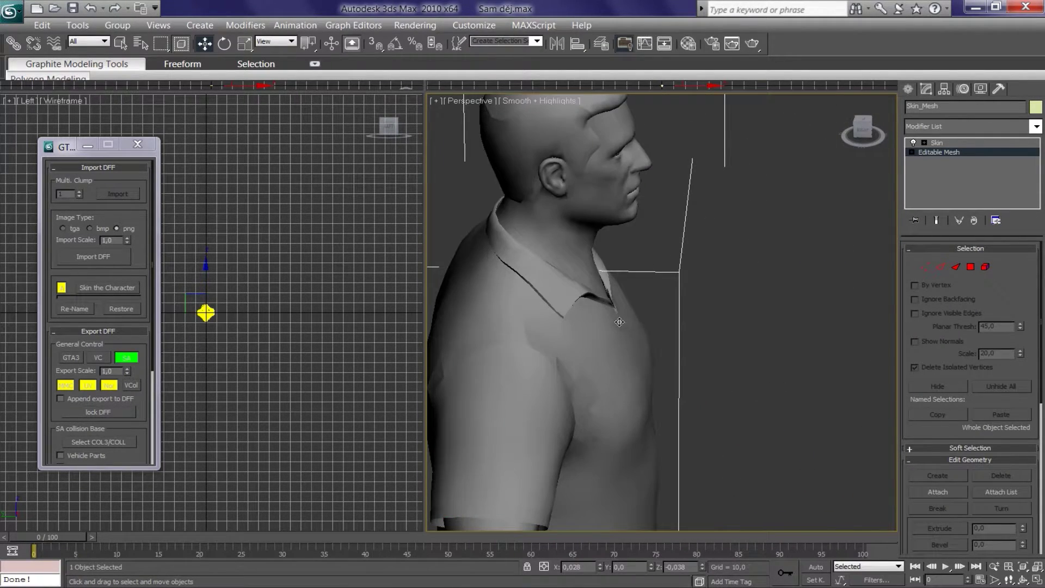
{"action": "middle_click_drag", "start_coordinate": [619, 321], "coordinate": [560, 369]}
{"action": "scroll", "coordinate": [560, 369], "scroll_direction": "up", "scroll_amount": 2}
{"action": "scroll", "coordinate": [685, 378], "scroll_direction": "up", "scroll_amount": 4}
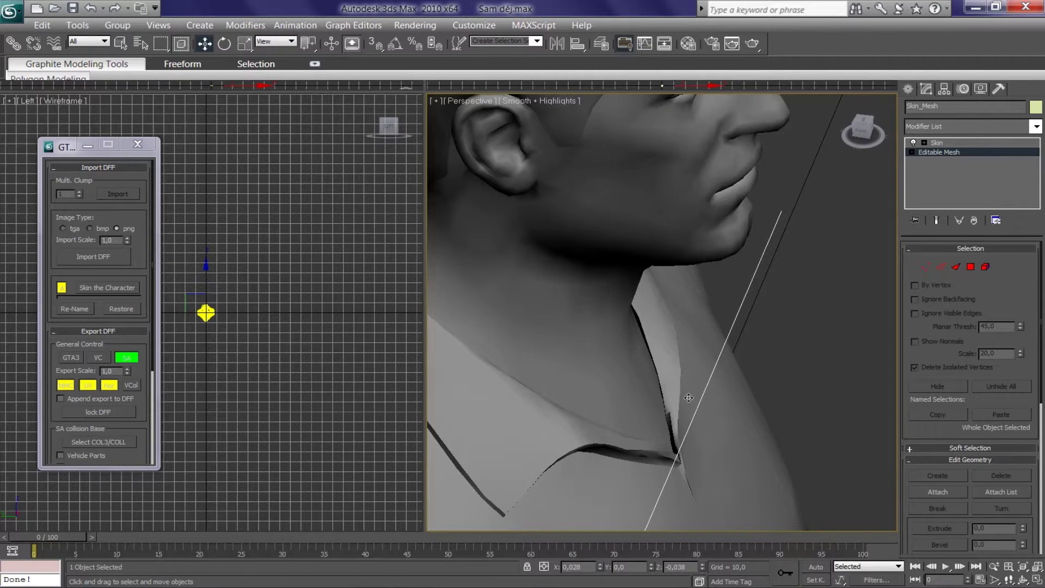
{"action": "scroll", "coordinate": [688, 398], "scroll_direction": "down", "scroll_amount": 4}
{"action": "scroll", "coordinate": [626, 364], "scroll_direction": "down", "scroll_amount": 3}
{"action": "scroll", "coordinate": [563, 334], "scroll_direction": "up", "scroll_amount": 2}
{"action": "scroll", "coordinate": [563, 334], "scroll_direction": "up", "scroll_amount": 2}
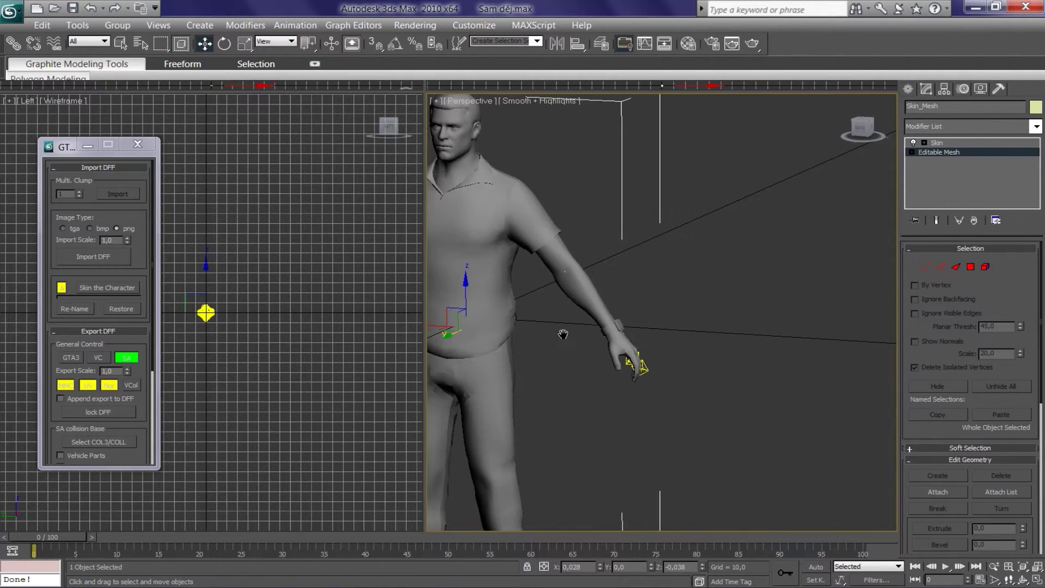
{"action": "scroll", "coordinate": [563, 334], "scroll_direction": "down", "scroll_amount": 3}
{"action": "mouse_move", "coordinate": [723, 377]}
{"action": "middle_mouse_down", "text": "alt"}
{"action": "mouse_move", "coordinate": [685, 372]}
{"action": "mouse_move", "coordinate": [760, 383]}
{"action": "mouse_move", "coordinate": [740, 381]}
{"action": "middle_mouse_up", "text": "alt"}
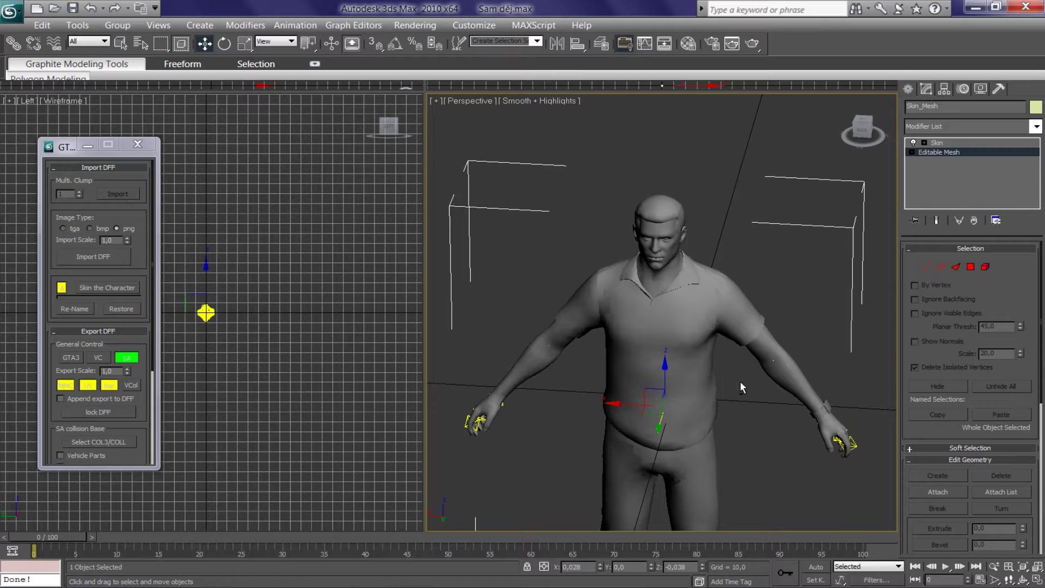
{"action": "middle_click_drag", "start_coordinate": [741, 381], "coordinate": [644, 306], "text": "alt"}
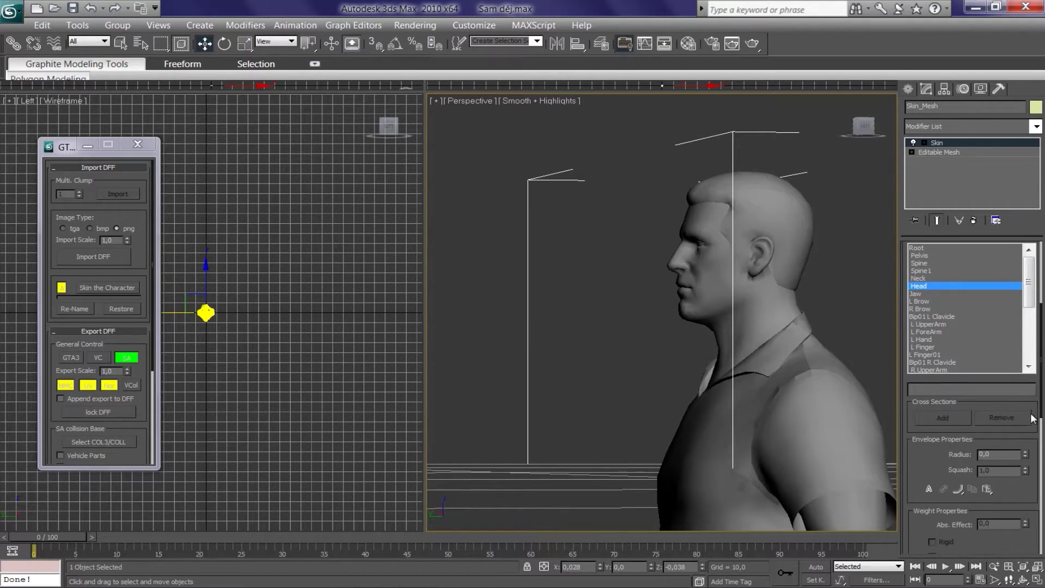
Step: Pick the Jaw bone in the Skin bone list and minimize the GT tools window
{"action": "scroll", "coordinate": [924, 294], "scroll_direction": "down", "scroll_amount": 3}
{"action": "left_click", "coordinate": [924, 285]}
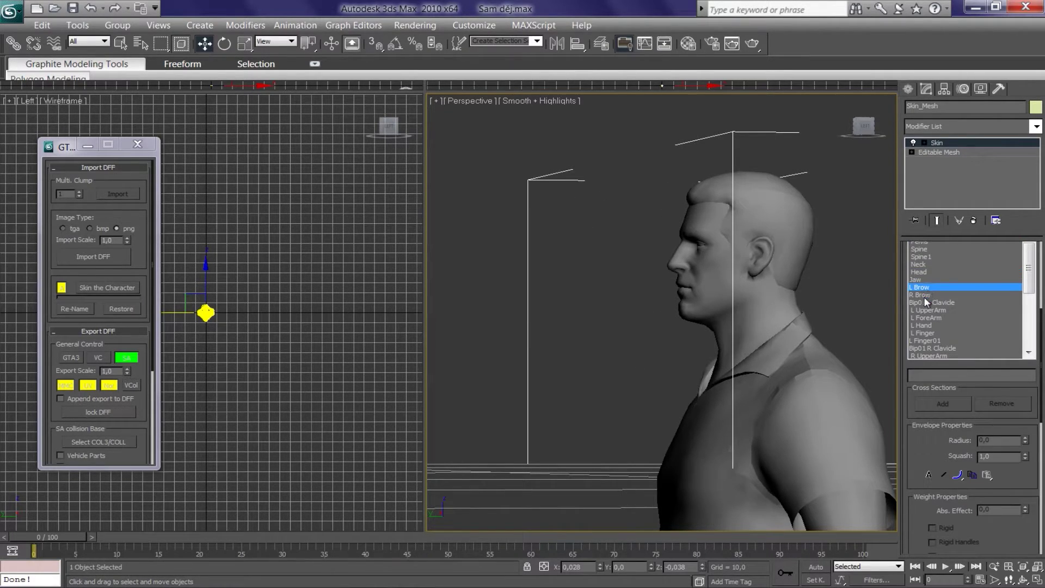
{"action": "scroll", "coordinate": [779, 355], "scroll_direction": "up", "scroll_amount": 3}
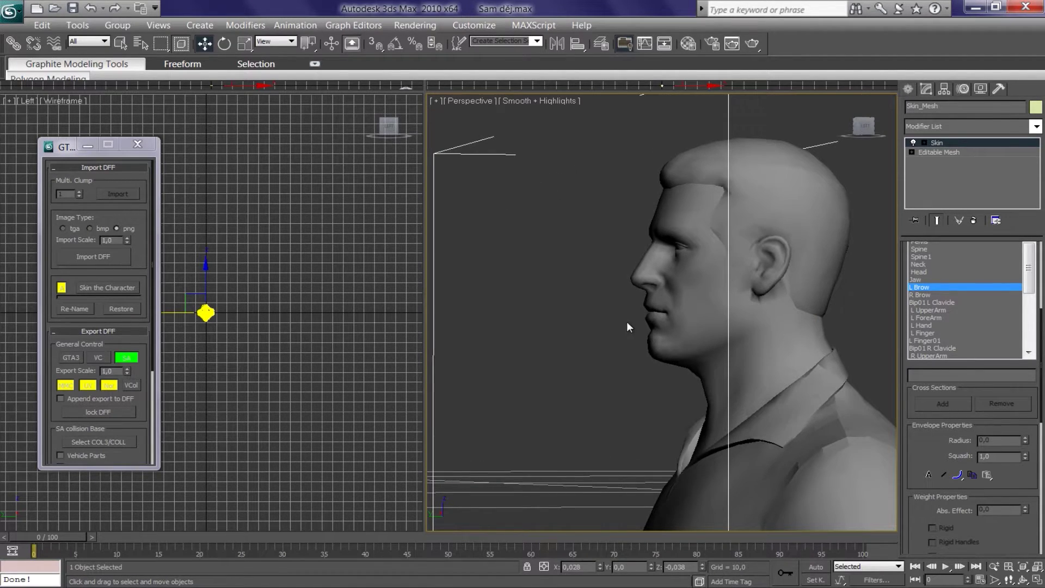
{"action": "middle_click_drag", "start_coordinate": [653, 349], "coordinate": [717, 348], "text": "alt"}
{"action": "scroll", "coordinate": [717, 348], "scroll_direction": "up", "scroll_amount": 3}
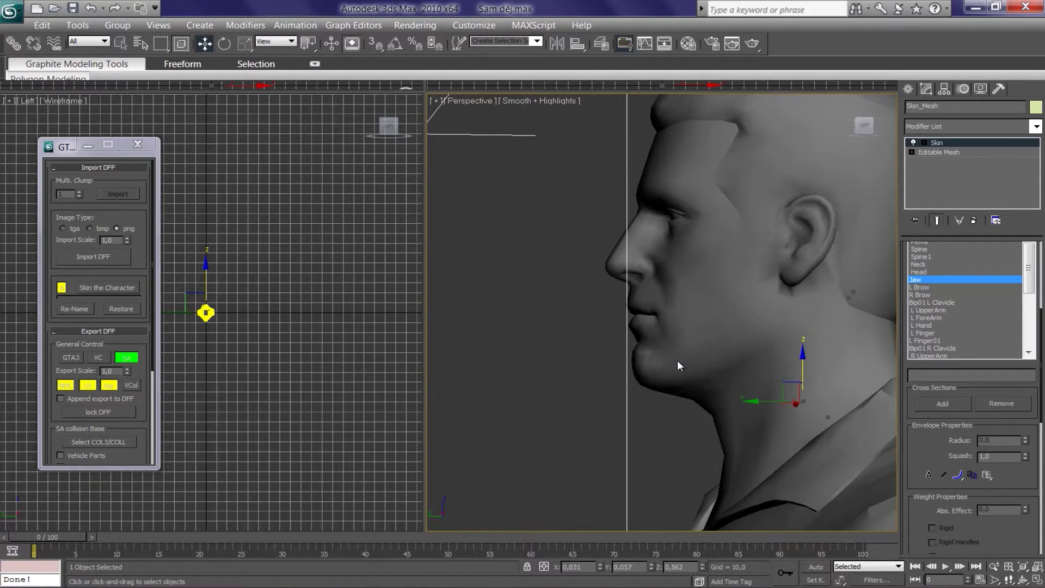
{"action": "left_click", "coordinate": [88, 145]}
Step: Zoom and pan the Left view in on the character's face
{"action": "scroll", "coordinate": [232, 300], "scroll_direction": "up", "scroll_amount": 3}
{"action": "scroll", "coordinate": [250, 303], "scroll_direction": "up", "scroll_amount": 3}
{"action": "scroll", "coordinate": [269, 357], "scroll_direction": "up", "scroll_amount": 3}
{"action": "scroll", "coordinate": [265, 355], "scroll_direction": "up", "scroll_amount": 3}
{"action": "scroll", "coordinate": [283, 340], "scroll_direction": "up", "scroll_amount": 2}
{"action": "scroll", "coordinate": [245, 326], "scroll_direction": "up", "scroll_amount": 2}
{"action": "scroll", "coordinate": [223, 313], "scroll_direction": "up", "scroll_amount": 2}
{"action": "scroll", "coordinate": [230, 320], "scroll_direction": "up", "scroll_amount": 2}
{"action": "scroll", "coordinate": [180, 345], "scroll_direction": "up", "scroll_amount": 2}
{"action": "scroll", "coordinate": [206, 321], "scroll_direction": "up", "scroll_amount": 2}
{"action": "scroll", "coordinate": [228, 294], "scroll_direction": "up", "scroll_amount": 2}
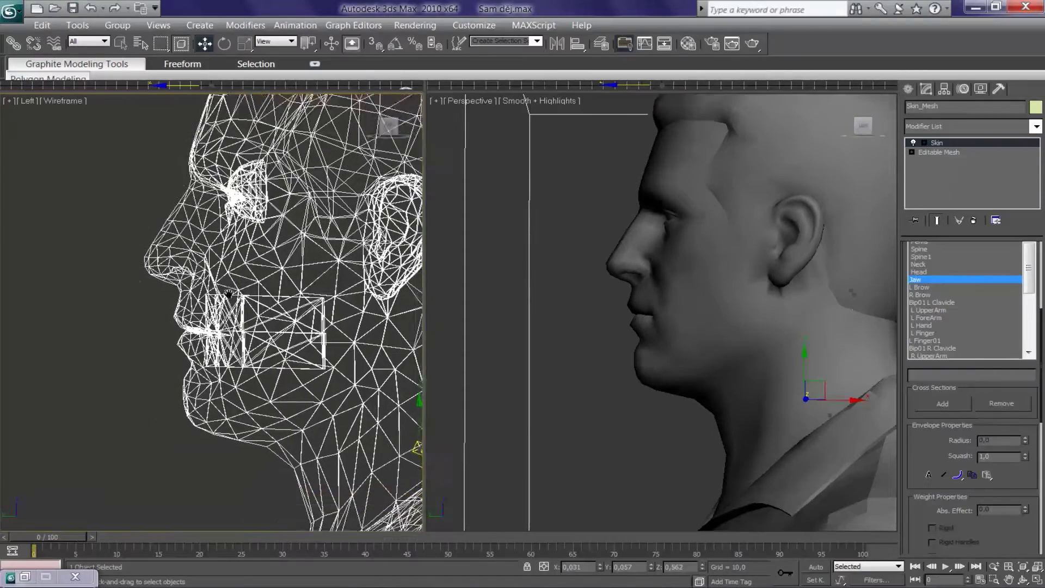
{"action": "middle_click_drag", "start_coordinate": [229, 293], "coordinate": [237, 272]}
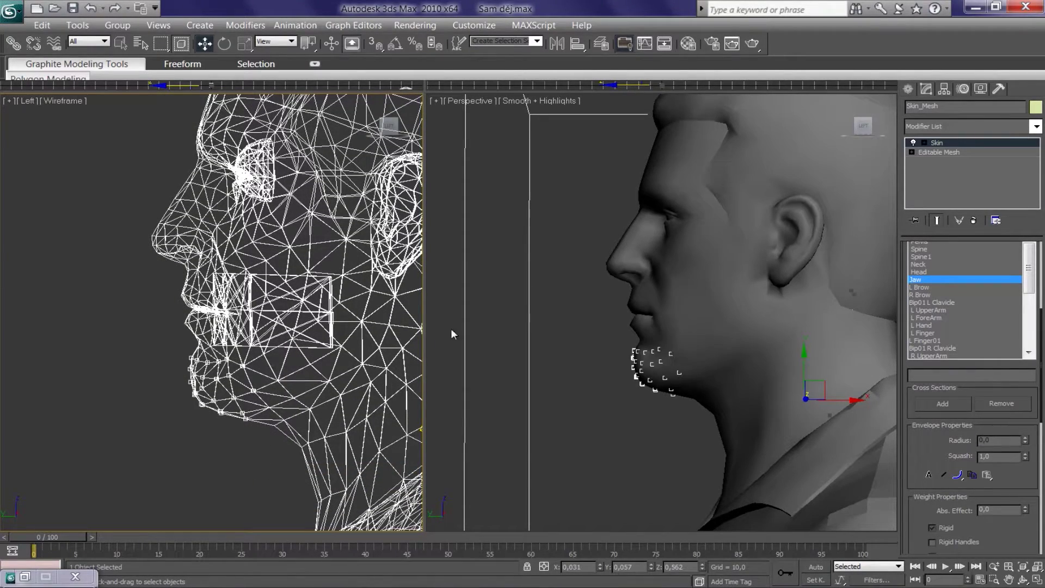
Step: Turn on Edged Faces in Perspective and inspect the mouth and chin from several angles
{"action": "left_click", "coordinate": [539, 100]}
{"action": "left_click", "coordinate": [581, 170]}
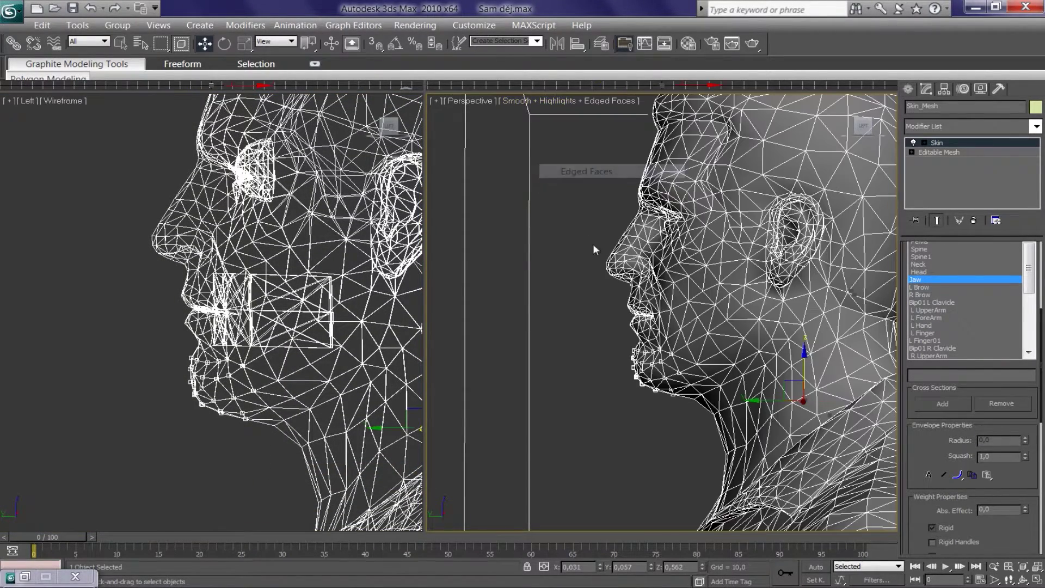
{"action": "mouse_move", "coordinate": [673, 365]}
{"action": "middle_mouse_down", "text": "alt"}
{"action": "mouse_move", "coordinate": [763, 328]}
{"action": "mouse_move", "coordinate": [611, 364]}
{"action": "middle_mouse_up", "text": "alt"}
{"action": "scroll", "coordinate": [763, 328], "scroll_direction": "up", "scroll_amount": 4}
{"action": "scroll", "coordinate": [611, 364], "scroll_direction": "up", "scroll_amount": 3}
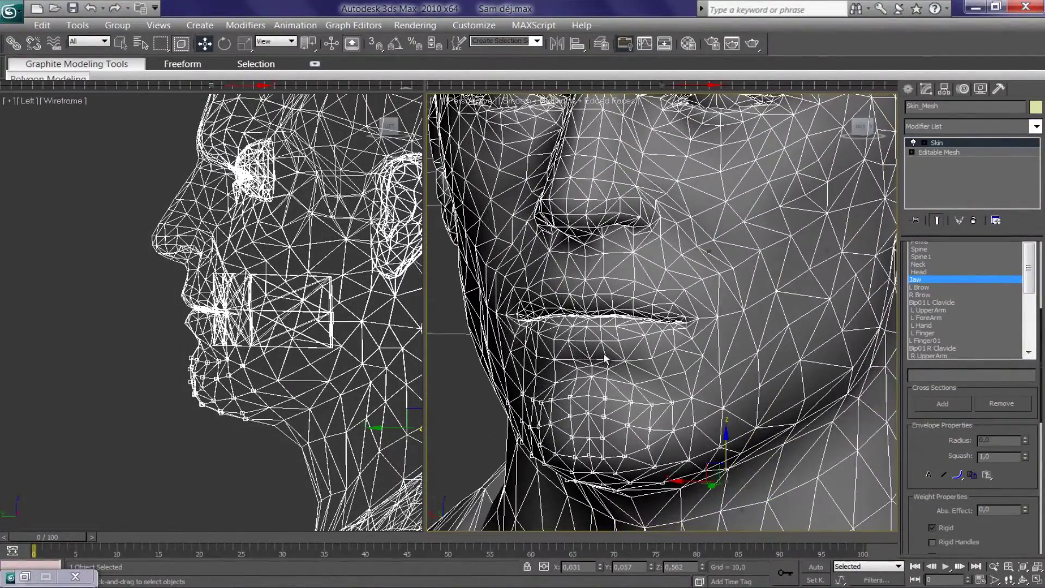
{"action": "mouse_move", "coordinate": [737, 346]}
{"action": "middle_mouse_down", "text": "alt"}
{"action": "mouse_move", "coordinate": [702, 325]}
{"action": "mouse_move", "coordinate": [740, 349]}
{"action": "middle_mouse_up", "text": "alt"}
{"action": "middle_click_drag", "start_coordinate": [594, 361], "coordinate": [599, 117], "text": "alt"}
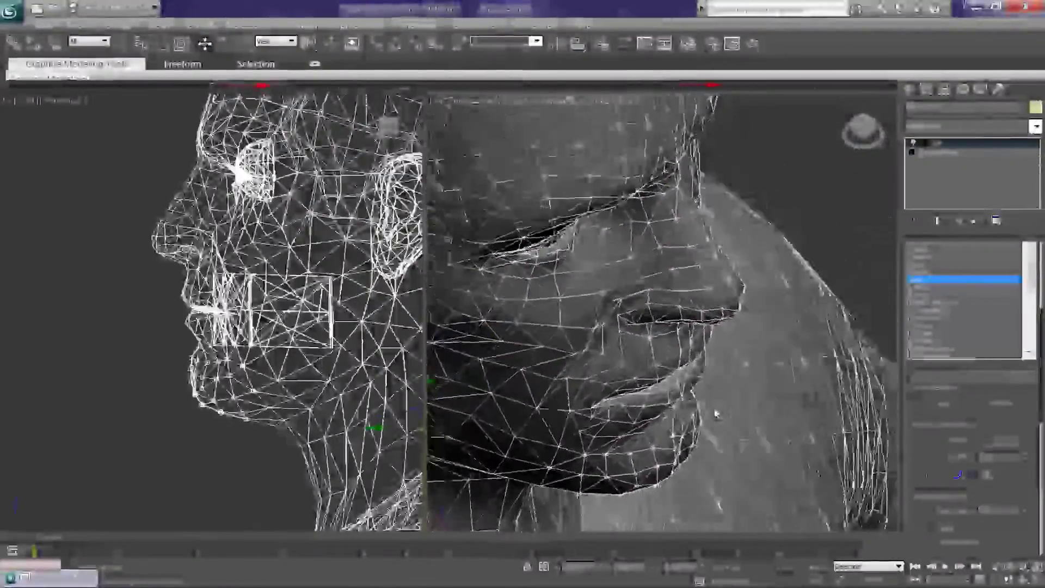
{"action": "mouse_move", "coordinate": [766, 333]}
{"action": "middle_mouse_down", "text": "alt"}
{"action": "mouse_move", "coordinate": [623, 298]}
{"action": "mouse_move", "coordinate": [749, 288]}
{"action": "mouse_move", "coordinate": [759, 275]}
{"action": "mouse_move", "coordinate": [721, 253]}
{"action": "mouse_move", "coordinate": [707, 261]}
{"action": "middle_mouse_up", "text": "alt"}
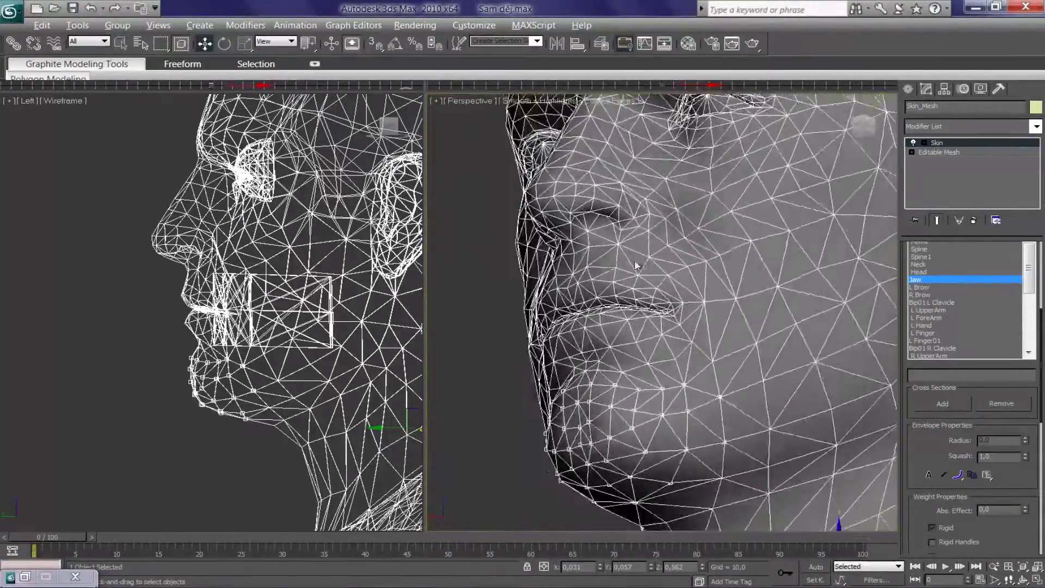
{"action": "type", "text": "1"}
Step: Give the selected chin and lower-lip vertices full Jaw weight (Abs. Effect 1.0)
{"action": "key", "text": "Return"}
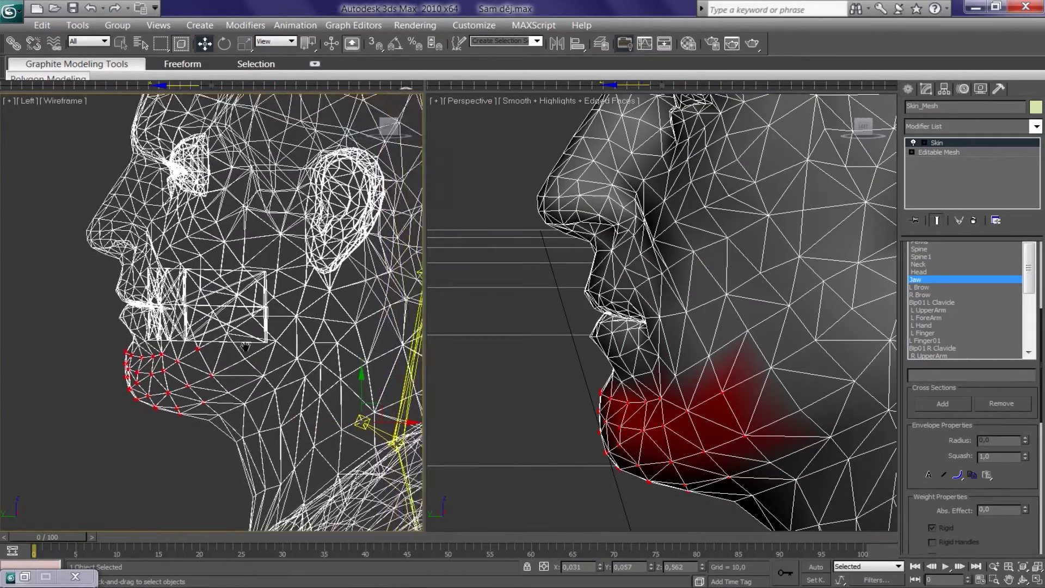
{"action": "scroll", "coordinate": [301, 342], "scroll_direction": "up", "scroll_amount": 5}
{"action": "middle_click_drag", "start_coordinate": [301, 342], "coordinate": [205, 331]}
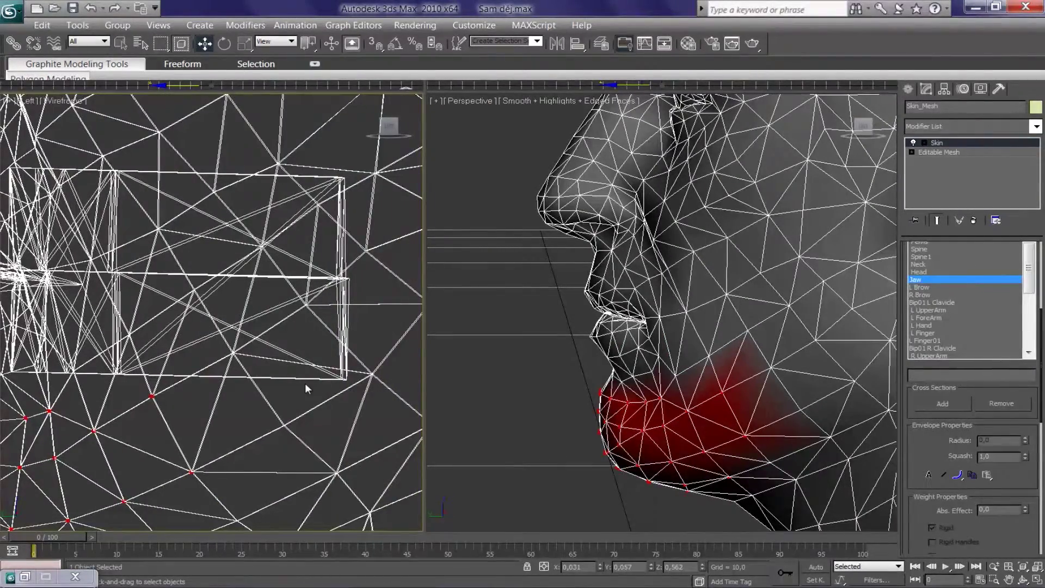
{"action": "middle_click_drag", "start_coordinate": [311, 390], "coordinate": [344, 383]}
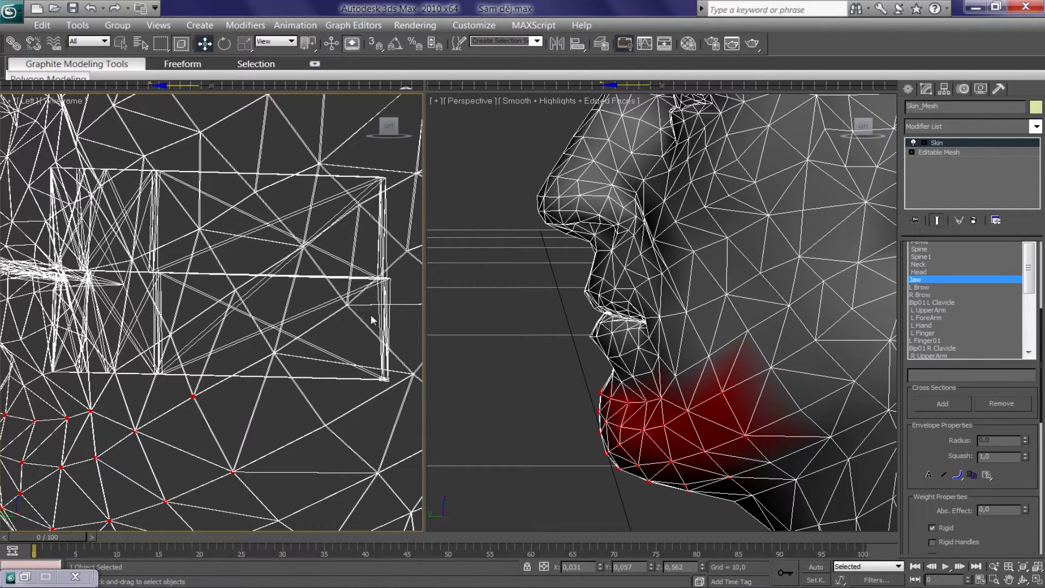
Step: Zoom, pan and orbit around the mouth to check the red Jaw weighting on lips and chin
{"action": "scroll", "coordinate": [372, 320], "scroll_direction": "up", "scroll_amount": 3}
{"action": "scroll", "coordinate": [180, 280], "scroll_direction": "up", "scroll_amount": 3}
{"action": "scroll", "coordinate": [198, 373], "scroll_direction": "up", "scroll_amount": 2}
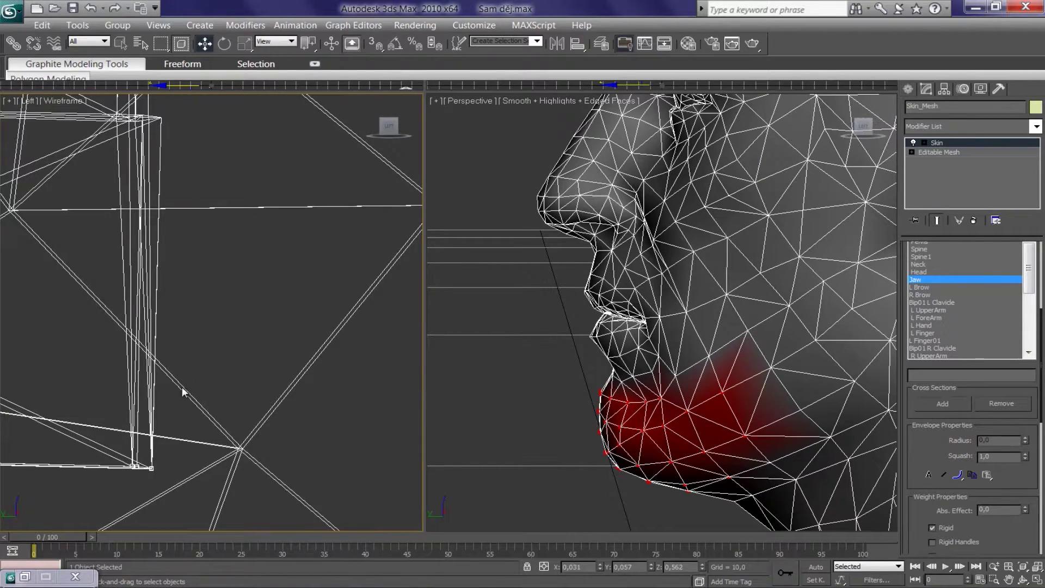
{"action": "mouse_move", "coordinate": [188, 199]}
{"action": "middle_mouse_down"}
{"action": "mouse_move", "coordinate": [249, 285]}
{"action": "mouse_move", "coordinate": [257, 190]}
{"action": "middle_mouse_up"}
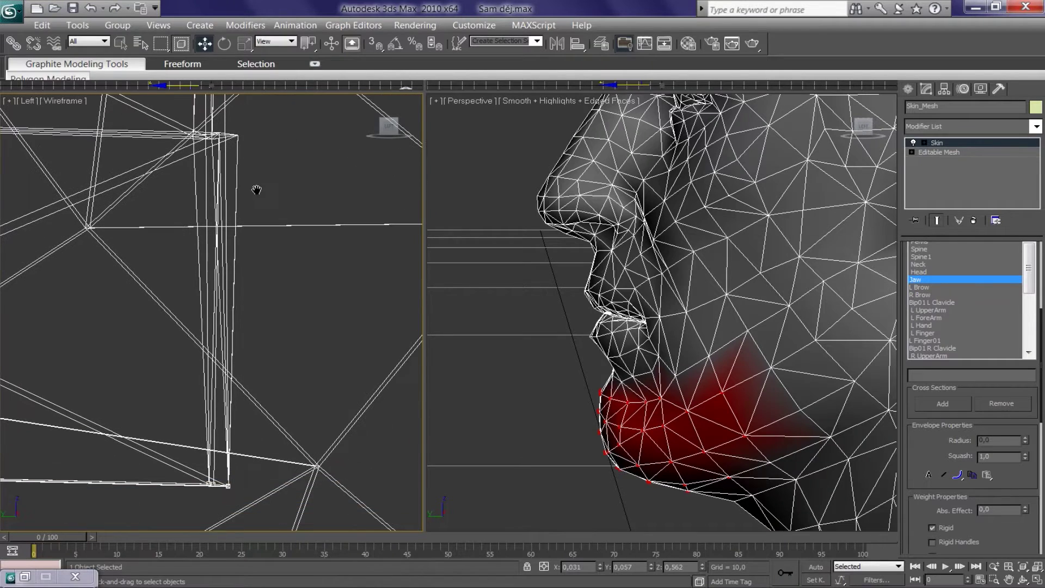
{"action": "middle_click_drag", "start_coordinate": [251, 257], "coordinate": [272, 354]}
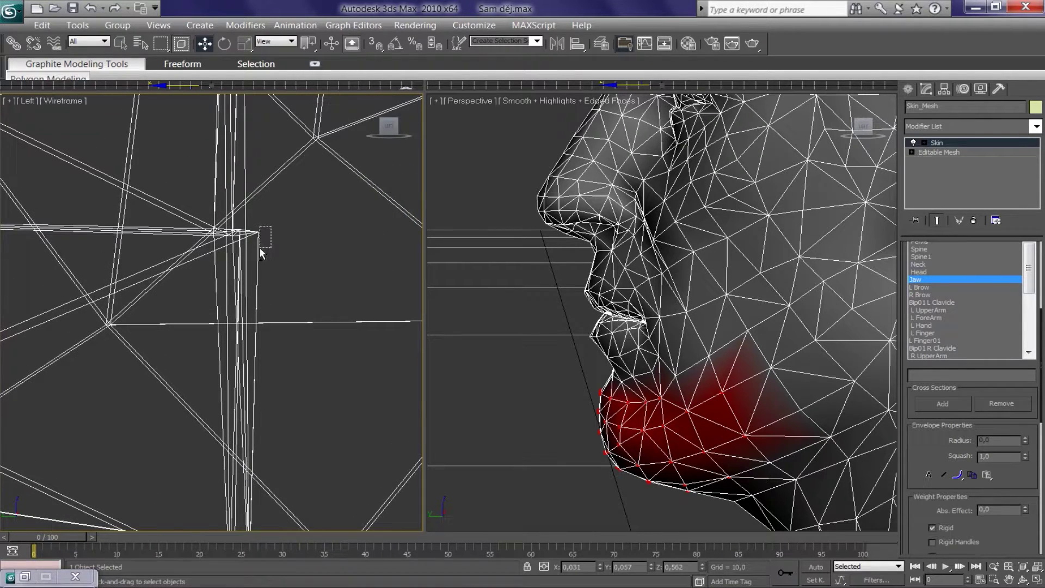
{"action": "mouse_move", "coordinate": [231, 257]}
{"action": "middle_mouse_down"}
{"action": "mouse_move", "coordinate": [271, 367]}
{"action": "mouse_move", "coordinate": [154, 365]}
{"action": "middle_mouse_up"}
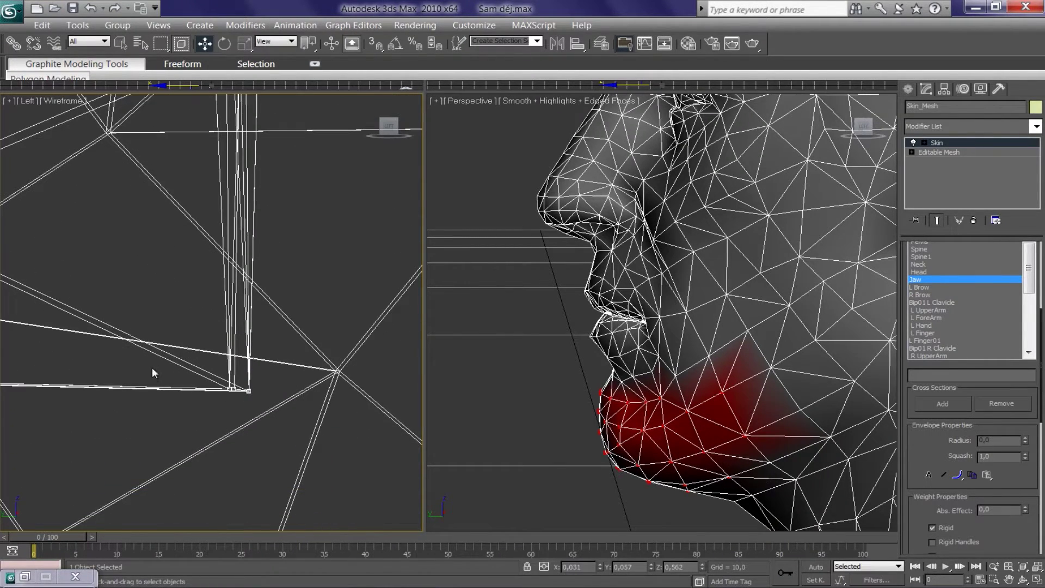
{"action": "middle_click_drag", "start_coordinate": [283, 156], "coordinate": [343, 396]}
{"action": "scroll", "coordinate": [130, 333], "scroll_direction": "down", "scroll_amount": 2}
{"action": "scroll", "coordinate": [259, 369], "scroll_direction": "down", "scroll_amount": 3}
{"action": "scroll", "coordinate": [218, 360], "scroll_direction": "down", "scroll_amount": 2}
{"action": "scroll", "coordinate": [167, 351], "scroll_direction": "up", "scroll_amount": 2}
{"action": "scroll", "coordinate": [166, 352], "scroll_direction": "up", "scroll_amount": 3}
{"action": "scroll", "coordinate": [245, 296], "scroll_direction": "up", "scroll_amount": 2}
{"action": "scroll", "coordinate": [234, 328], "scroll_direction": "down", "scroll_amount": 3}
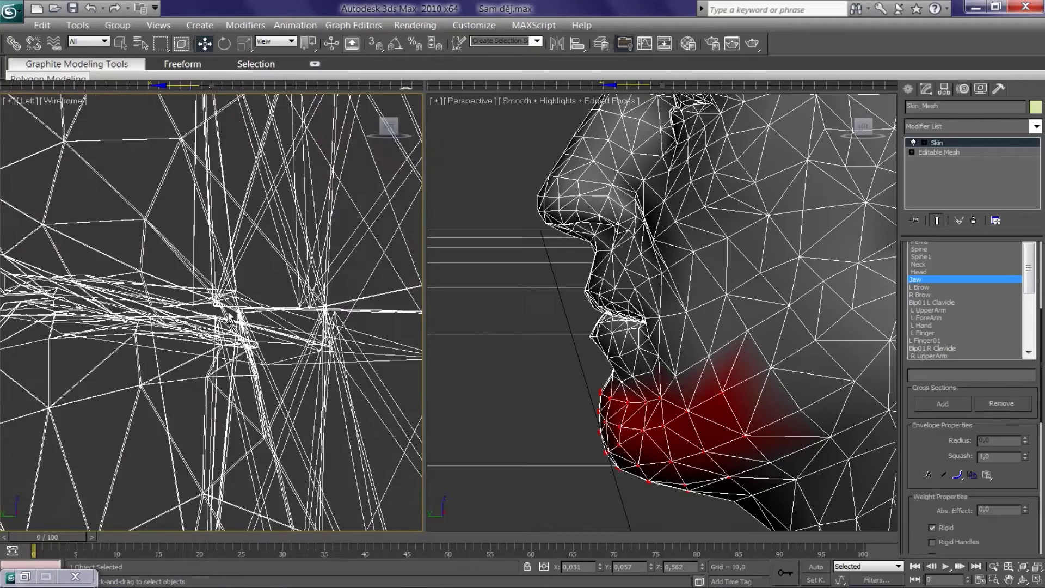
{"action": "scroll", "coordinate": [327, 343], "scroll_direction": "down", "scroll_amount": 2}
{"action": "scroll", "coordinate": [218, 327], "scroll_direction": "down", "scroll_amount": 2}
{"action": "scroll", "coordinate": [155, 320], "scroll_direction": "up", "scroll_amount": 2}
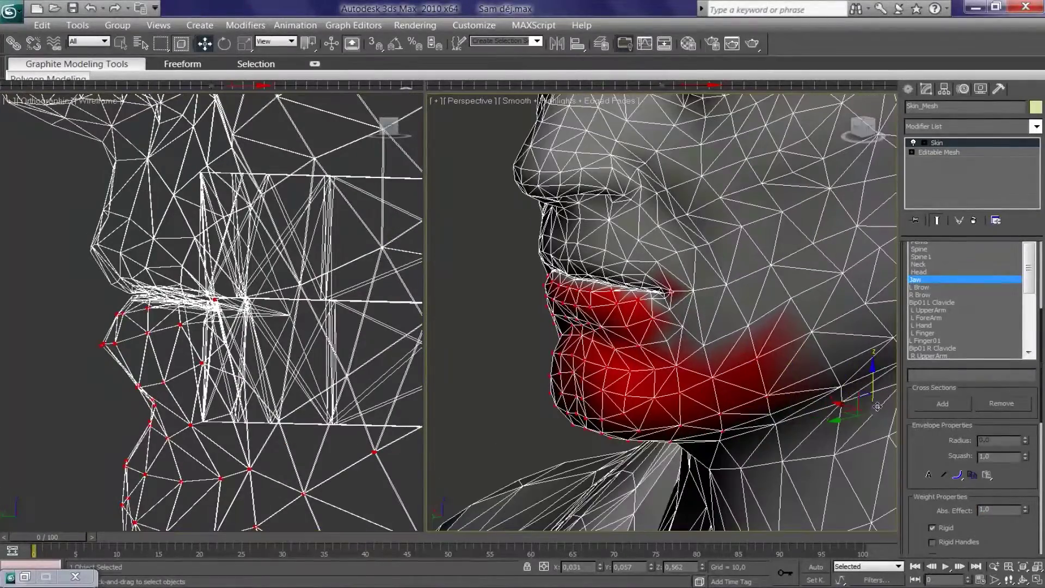
{"action": "scroll", "coordinate": [664, 346], "scroll_direction": "up", "scroll_amount": 1}
{"action": "scroll", "coordinate": [664, 347], "scroll_direction": "up", "scroll_amount": 4}
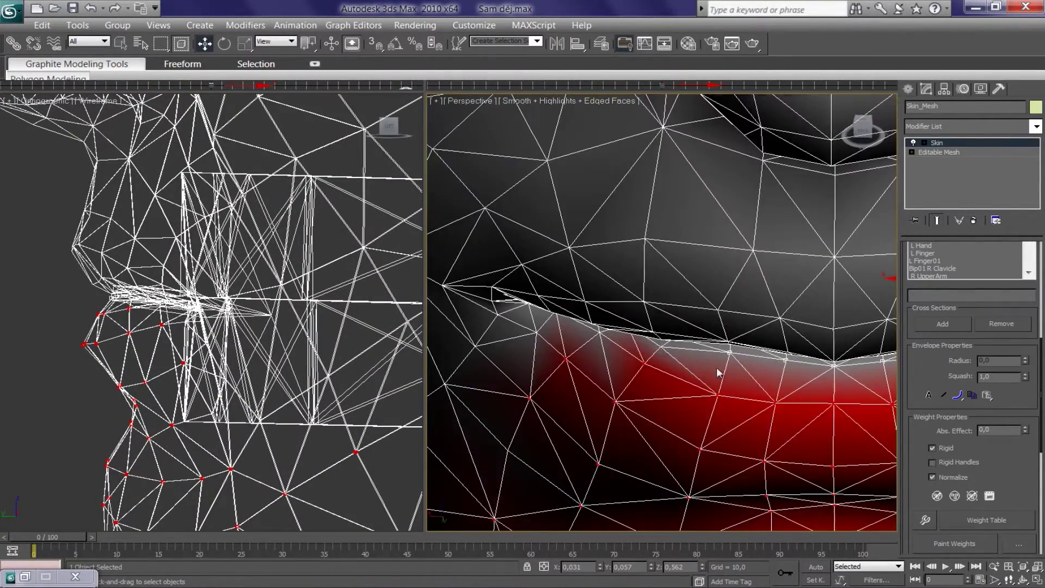
{"action": "middle_click_drag", "start_coordinate": [718, 373], "coordinate": [649, 320], "text": "alt"}
Step: Select the Jaw bone via Select From Scene and rotate it open to test the mouth weighting
{"action": "mouse_move", "coordinate": [527, 364]}
{"action": "middle_mouse_down", "text": "alt"}
{"action": "mouse_move", "coordinate": [516, 387]}
{"action": "mouse_move", "coordinate": [702, 370]}
{"action": "mouse_move", "coordinate": [871, 420]}
{"action": "mouse_move", "coordinate": [774, 375]}
{"action": "mouse_move", "coordinate": [676, 373]}
{"action": "mouse_move", "coordinate": [648, 385]}
{"action": "mouse_move", "coordinate": [599, 319]}
{"action": "mouse_move", "coordinate": [490, 305]}
{"action": "middle_mouse_up", "text": "alt"}
{"action": "scroll", "coordinate": [599, 319], "scroll_direction": "down", "scroll_amount": 5}
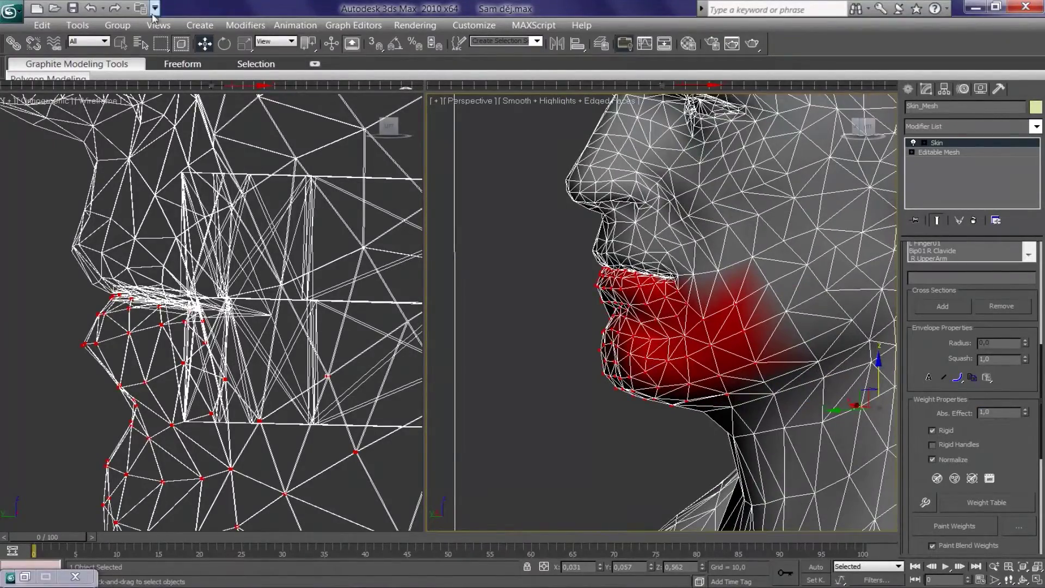
{"action": "left_click", "coordinate": [141, 43]}
{"action": "left_click", "coordinate": [136, 218]}
{"action": "left_click", "coordinate": [243, 381]}
{"action": "key", "text": "e"}
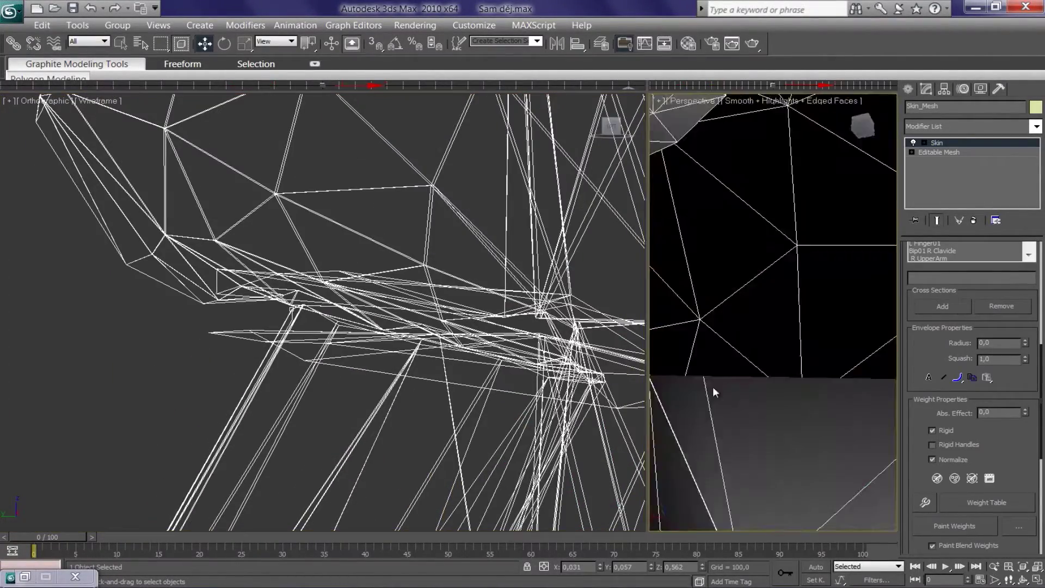
{"action": "left_click", "coordinate": [90, 9]}
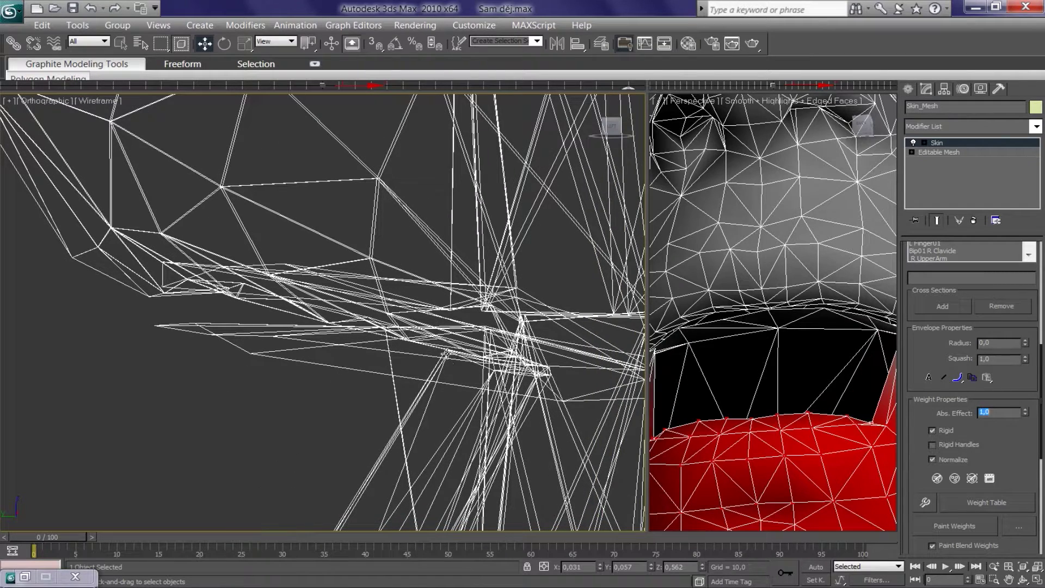
{"action": "left_click_drag", "start_coordinate": [444, 353], "coordinate": [527, 387]}
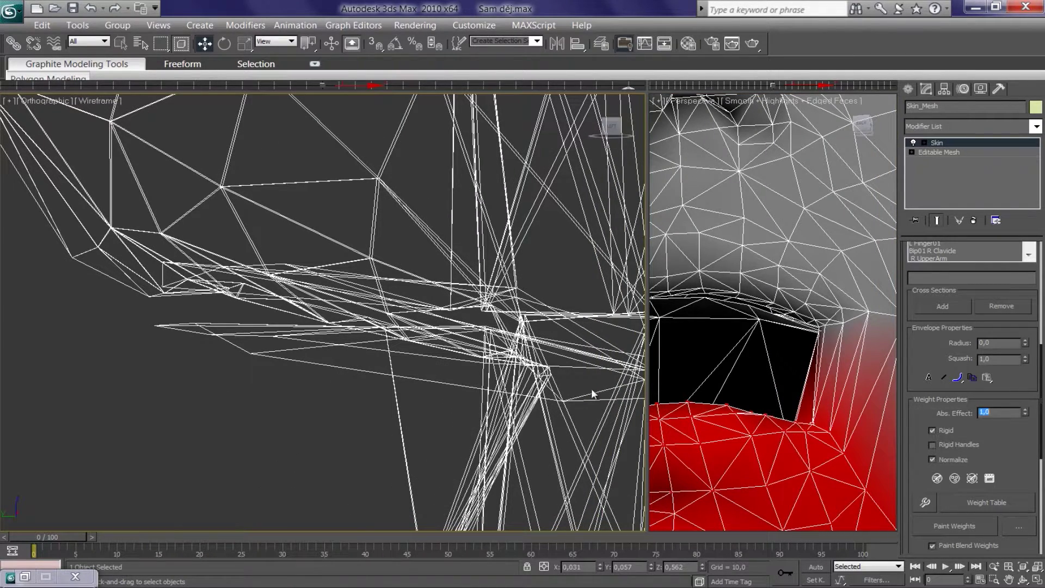
Step: Select the stray inner-mouth vertex and set its Abs. Effect to 1
{"action": "mouse_move", "coordinate": [128, 315]}
{"action": "left_mouse_down"}
{"action": "mouse_move", "coordinate": [291, 373]}
{"action": "mouse_move", "coordinate": [501, 340]}
{"action": "left_mouse_up"}
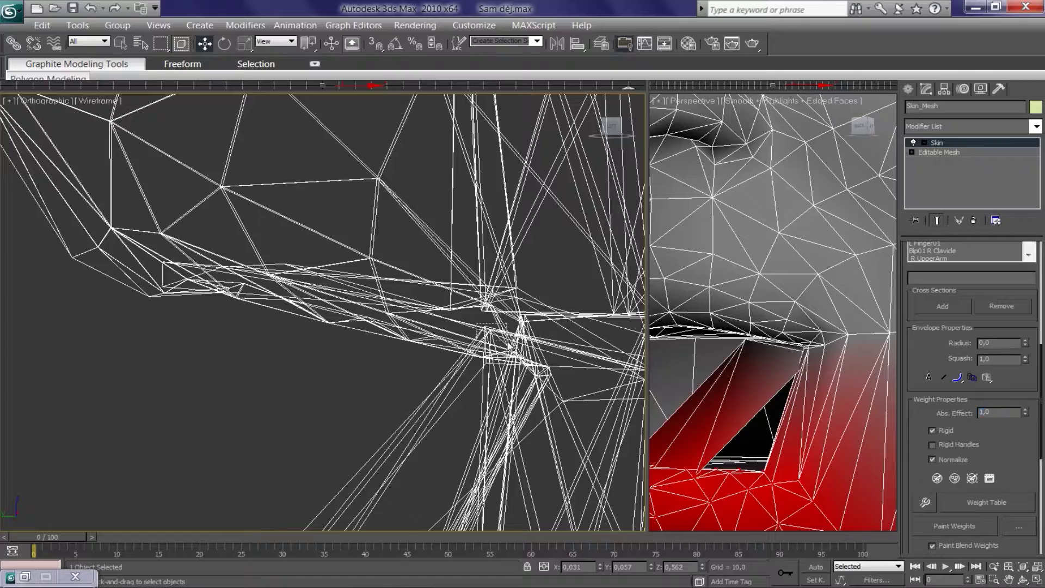
{"action": "scroll", "coordinate": [594, 401], "scroll_direction": "up", "scroll_amount": 3}
{"action": "scroll", "coordinate": [808, 303], "scroll_direction": "up", "scroll_amount": 3}
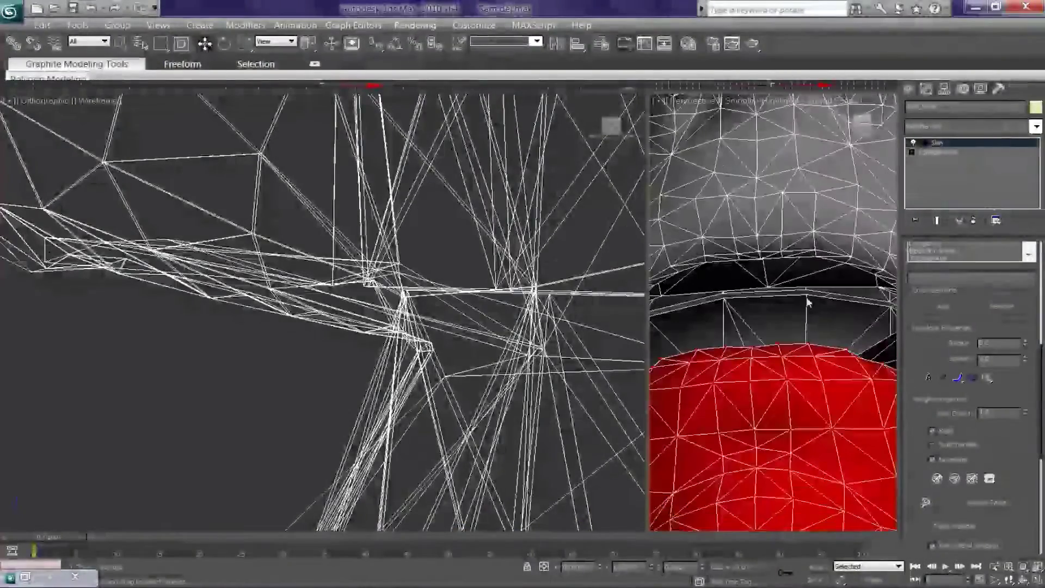
{"action": "mouse_move", "coordinate": [808, 302]}
{"action": "middle_mouse_down", "text": "alt"}
{"action": "mouse_move", "coordinate": [784, 399]}
{"action": "mouse_move", "coordinate": [834, 363]}
{"action": "mouse_move", "coordinate": [737, 365]}
{"action": "mouse_move", "coordinate": [805, 381]}
{"action": "middle_mouse_up", "text": "alt"}
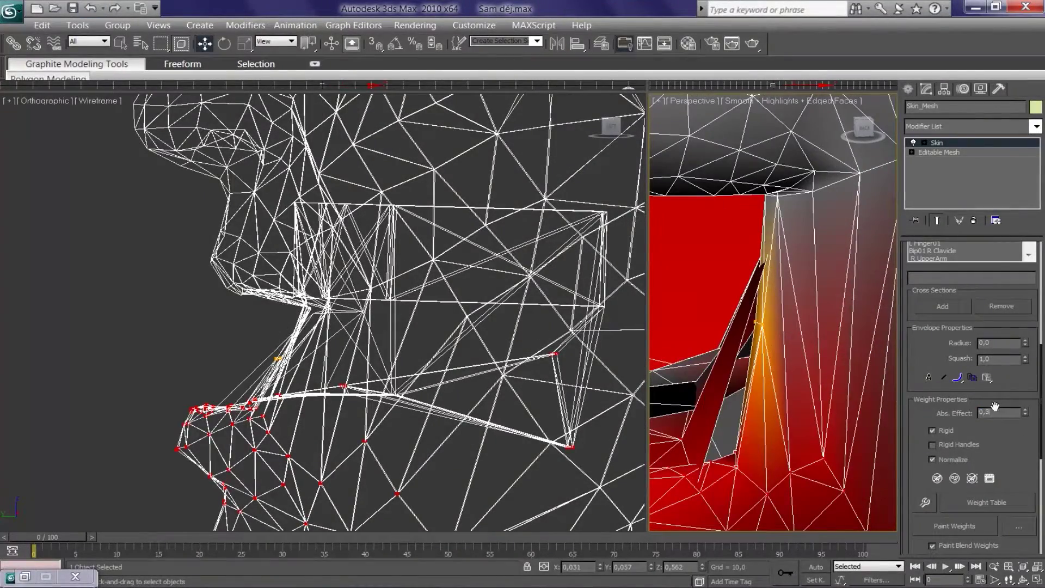
{"action": "middle_click_drag", "start_coordinate": [754, 440], "coordinate": [797, 455], "text": "alt"}
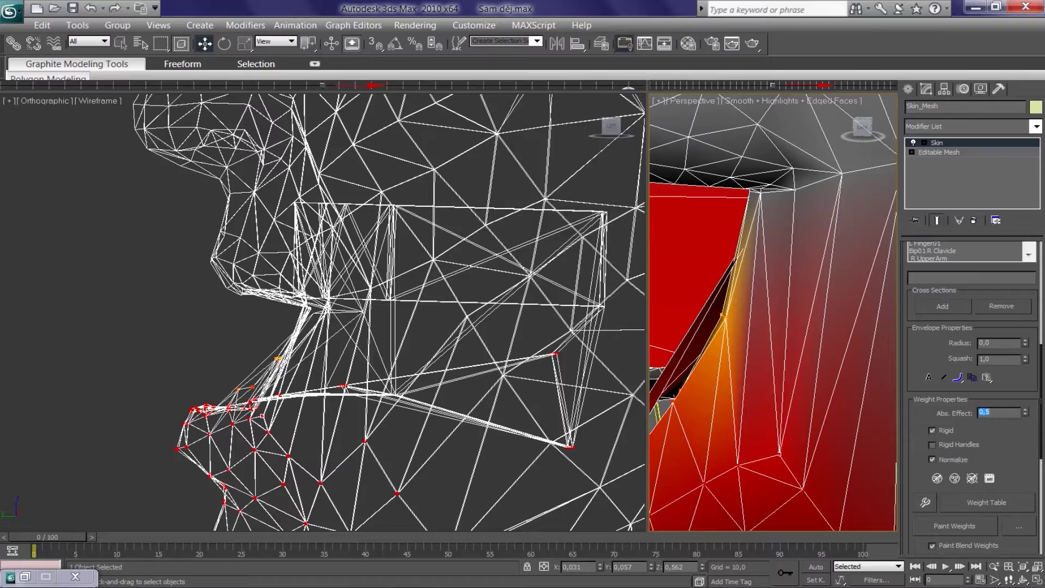
{"action": "type", "text": "1"}
{"action": "key", "text": "Return"}
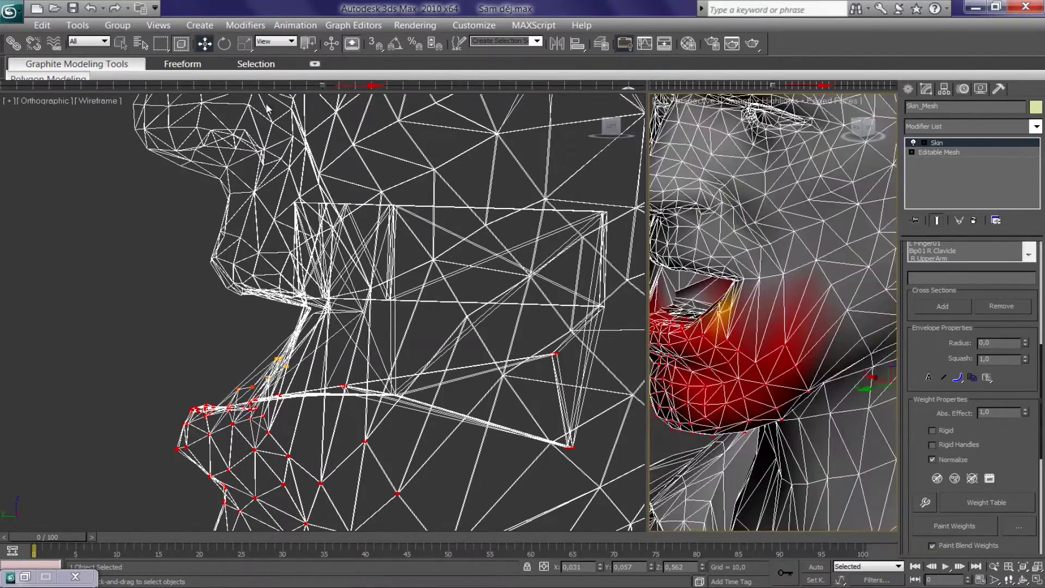
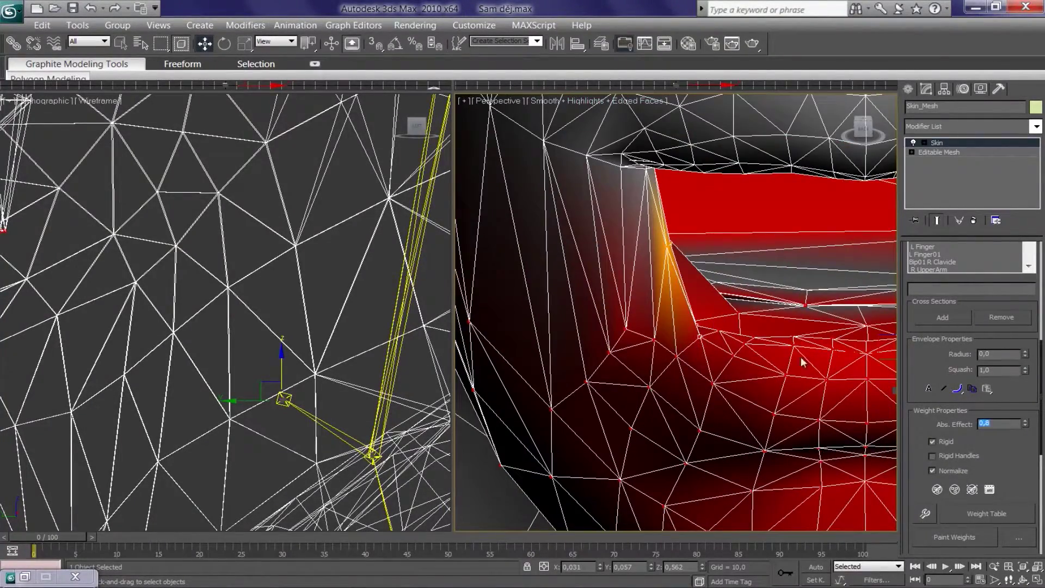
Step: Make the mouth vertices' Jaw bone weighting non-rigid with a softened Abs. Effect
{"action": "scroll", "coordinate": [261, 342], "scroll_direction": "up", "scroll_amount": 5}
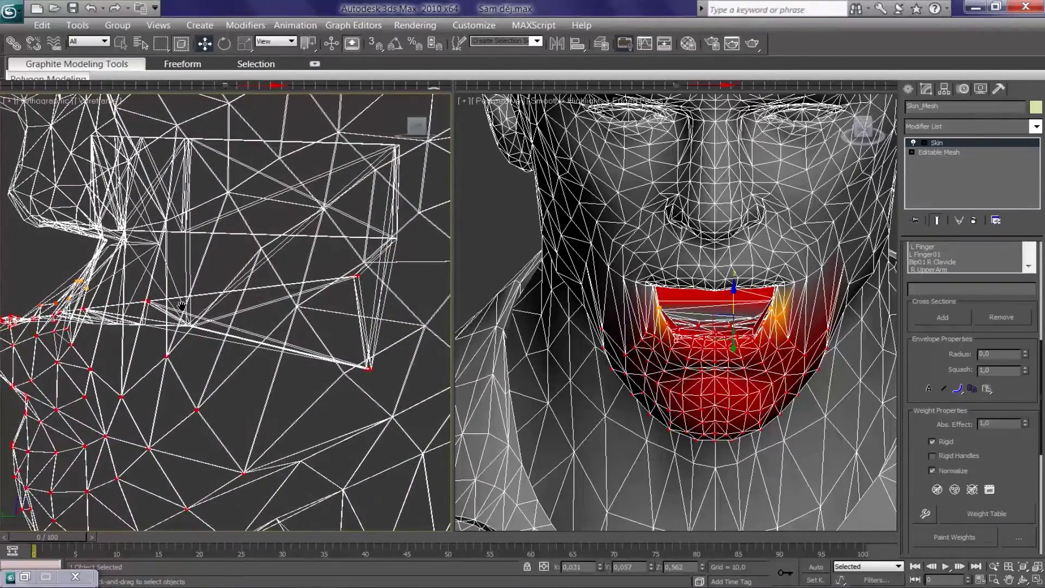
{"action": "scroll", "coordinate": [286, 336], "scroll_direction": "up", "scroll_amount": 2}
{"action": "scroll", "coordinate": [287, 336], "scroll_direction": "up", "scroll_amount": 2}
{"action": "scroll", "coordinate": [287, 336], "scroll_direction": "up", "scroll_amount": 2}
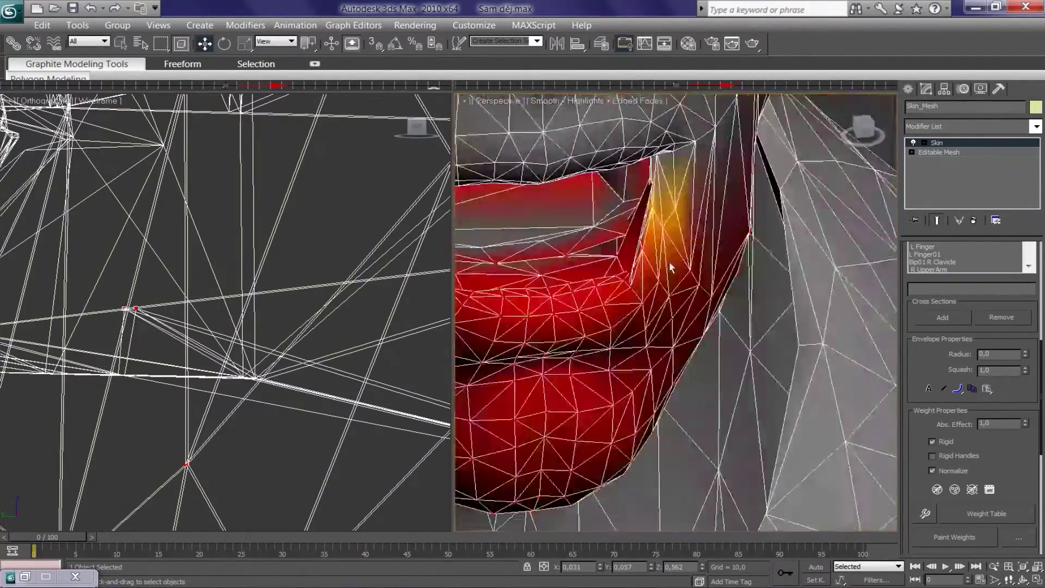
{"action": "middle_click_drag", "start_coordinate": [668, 261], "coordinate": [646, 308], "text": "alt"}
{"action": "left_click", "coordinate": [932, 442]}
{"action": "middle_click_drag", "start_coordinate": [871, 430], "coordinate": [647, 412], "text": "alt"}
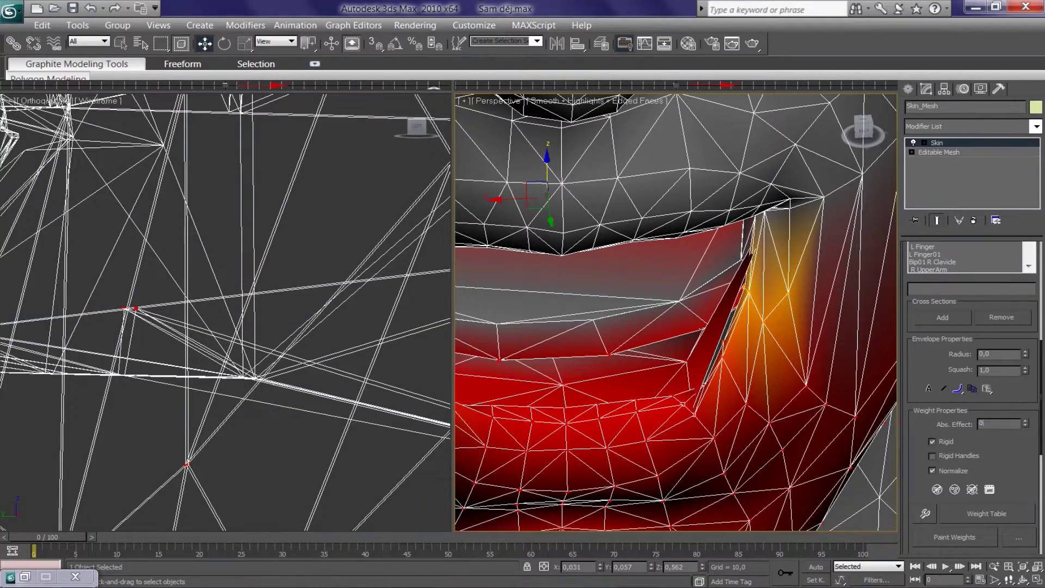
{"action": "mouse_move", "coordinate": [672, 353]}
{"action": "middle_mouse_down", "text": "alt"}
{"action": "mouse_move", "coordinate": [707, 381]}
{"action": "mouse_move", "coordinate": [761, 395]}
{"action": "middle_mouse_up", "text": "alt"}
Step: Select the Jaw bone, rotate it to test the mouth weights, then reselect Skin_Mesh
{"action": "key", "text": "h"}
{"action": "double_click", "coordinate": [88, 219]}
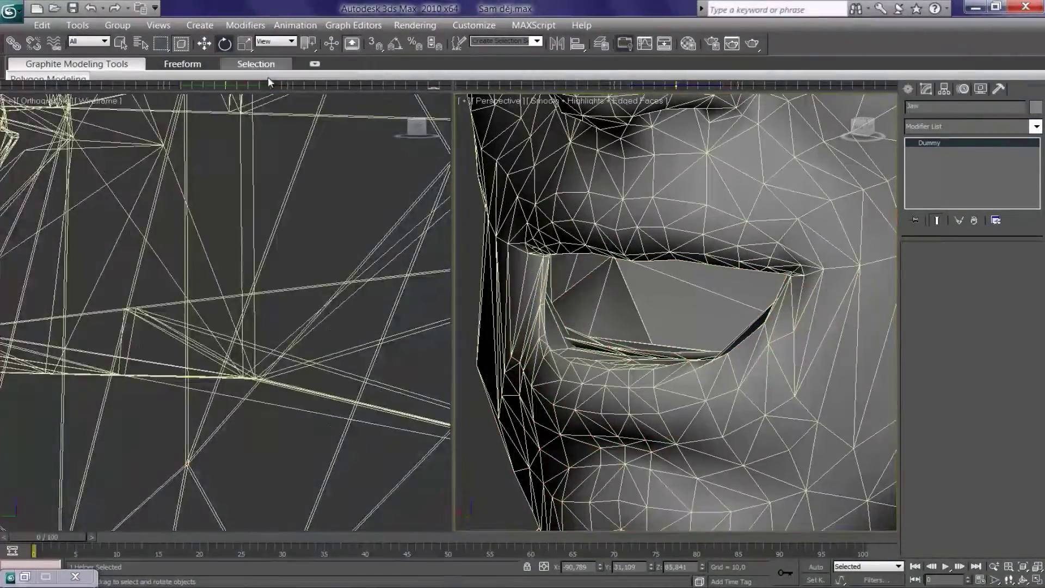
{"action": "key", "text": "e"}
{"action": "key", "text": "h"}
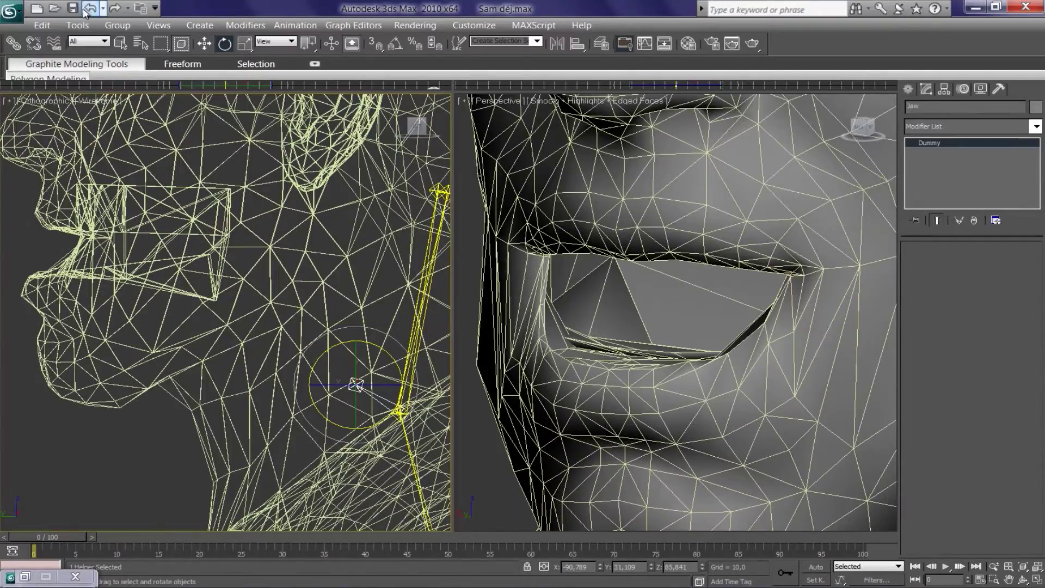
{"action": "scroll", "coordinate": [631, 313], "scroll_direction": "down", "scroll_amount": 5}
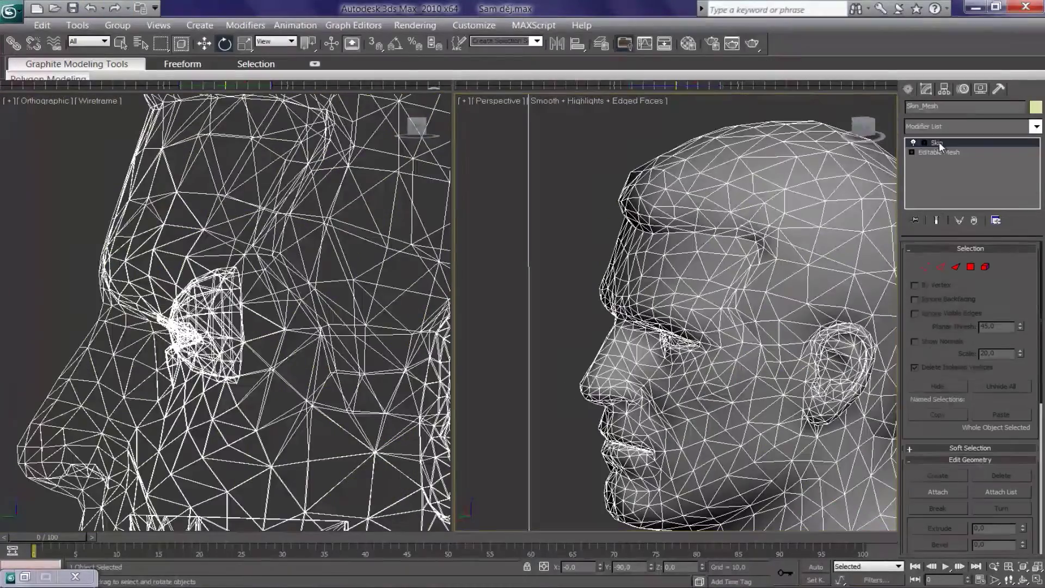
{"action": "left_click", "coordinate": [938, 142]}
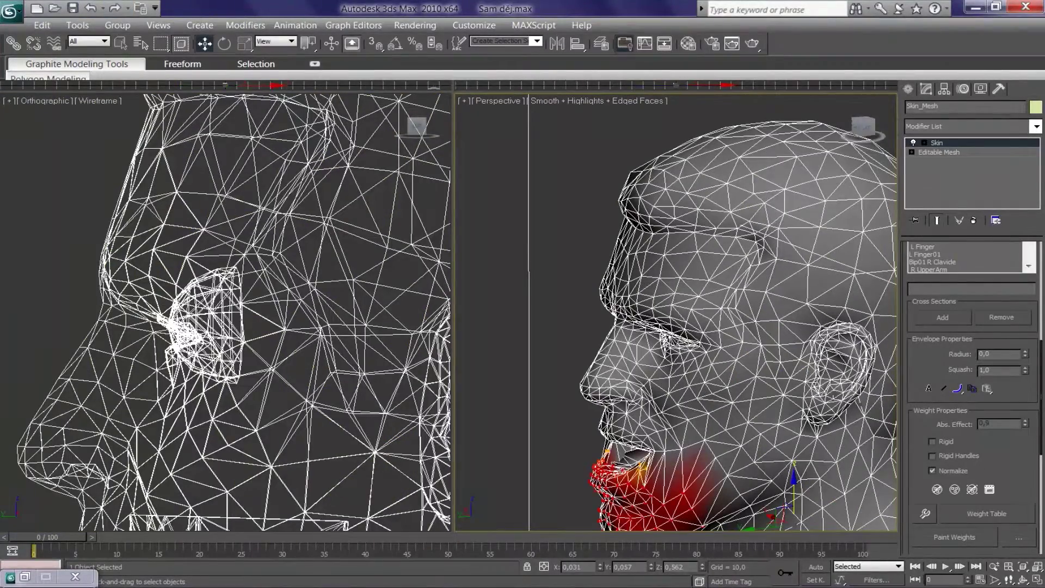
Step: Inspect the L Brow and R Brow weights and zero the brow weight on the lip corner
{"action": "scroll", "coordinate": [1041, 283], "scroll_direction": "up", "scroll_amount": 3}
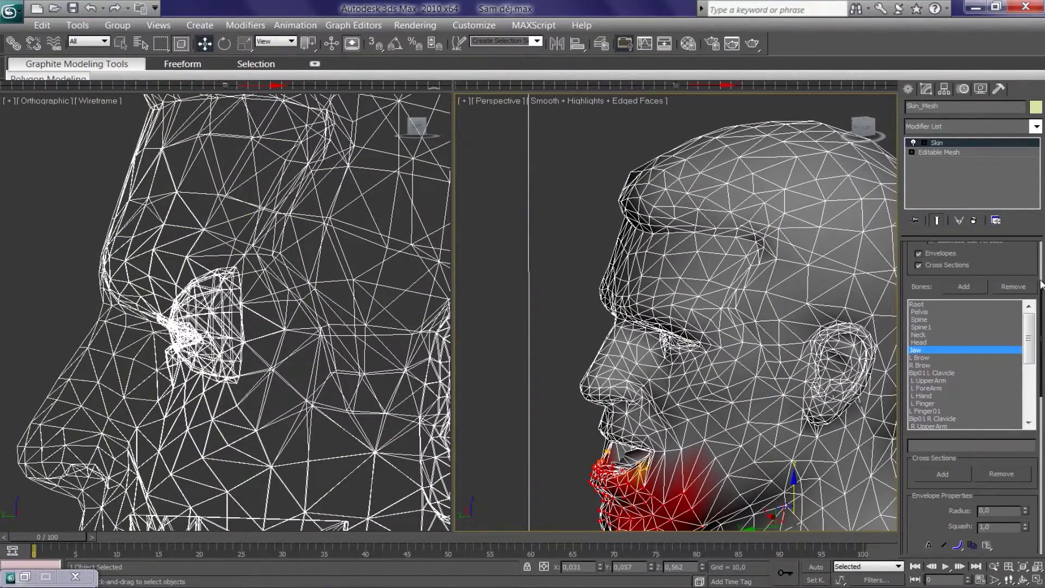
{"action": "left_click", "coordinate": [926, 357]}
{"action": "middle_click_drag", "start_coordinate": [744, 377], "coordinate": [702, 370], "text": "alt"}
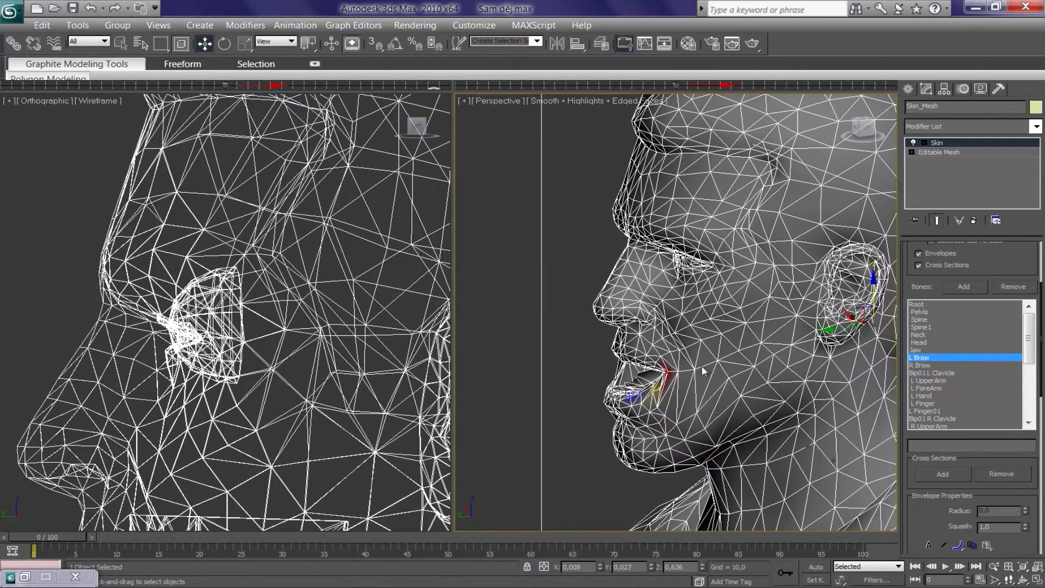
{"action": "left_click", "coordinate": [922, 363]}
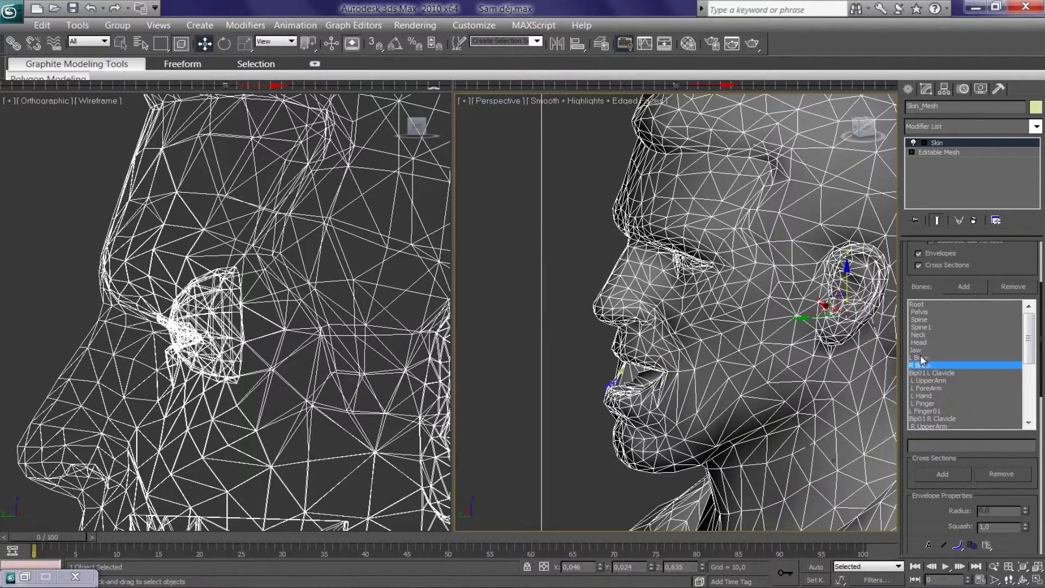
{"action": "middle_click_drag", "start_coordinate": [675, 370], "coordinate": [688, 374], "text": "alt"}
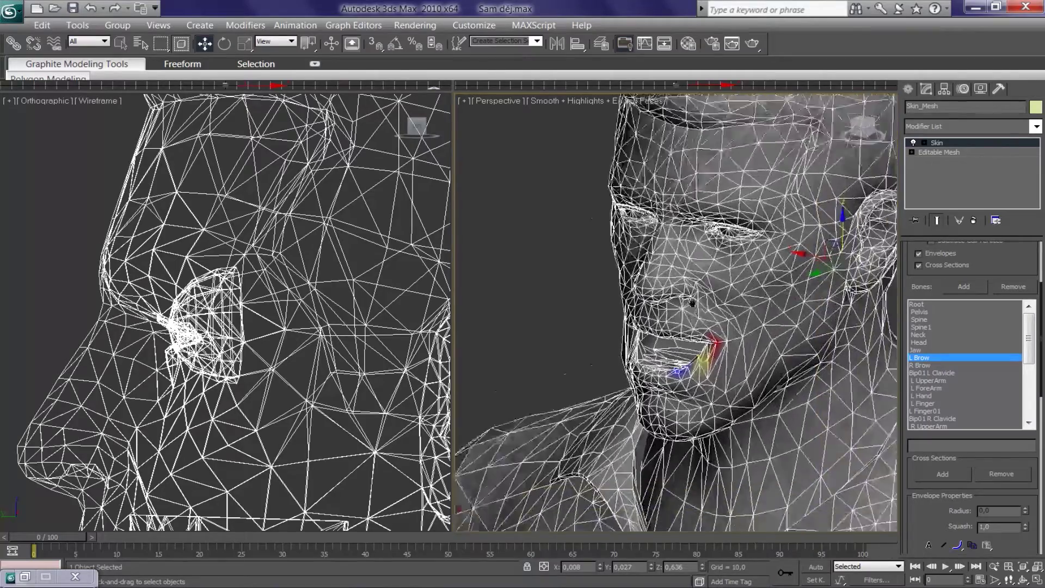
{"action": "scroll", "coordinate": [699, 368], "scroll_direction": "up", "scroll_amount": 5}
{"action": "mouse_move", "coordinate": [648, 277]}
{"action": "middle_mouse_down", "text": "alt"}
{"action": "mouse_move", "coordinate": [660, 264]}
{"action": "mouse_move", "coordinate": [690, 346]}
{"action": "mouse_move", "coordinate": [738, 327]}
{"action": "mouse_move", "coordinate": [725, 326]}
{"action": "mouse_move", "coordinate": [784, 284]}
{"action": "middle_mouse_up", "text": "alt"}
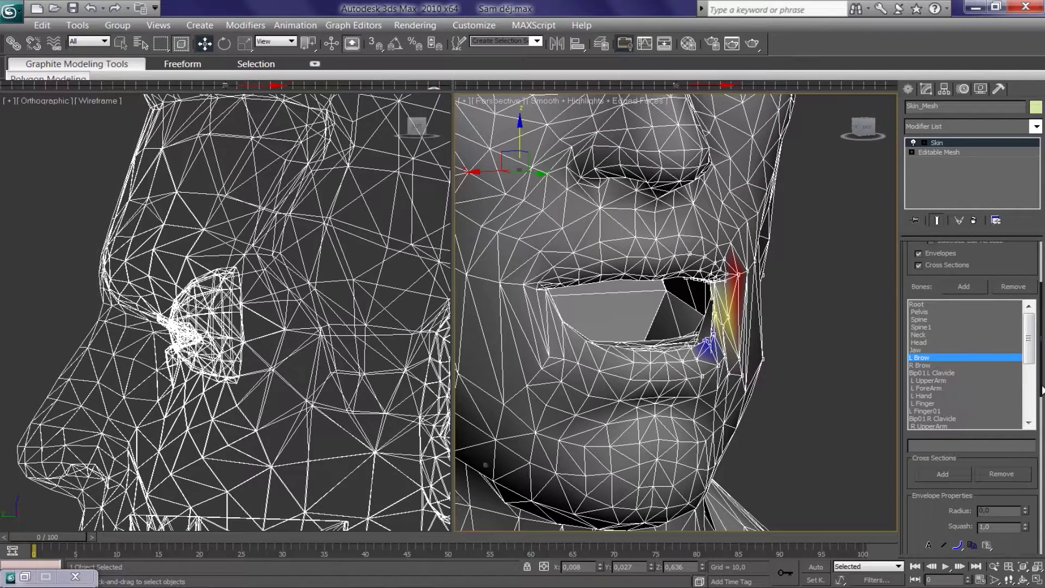
{"action": "scroll", "coordinate": [935, 400], "scroll_direction": "down", "scroll_amount": 3}
{"action": "scroll", "coordinate": [935, 400], "scroll_direction": "down", "scroll_amount": 2}
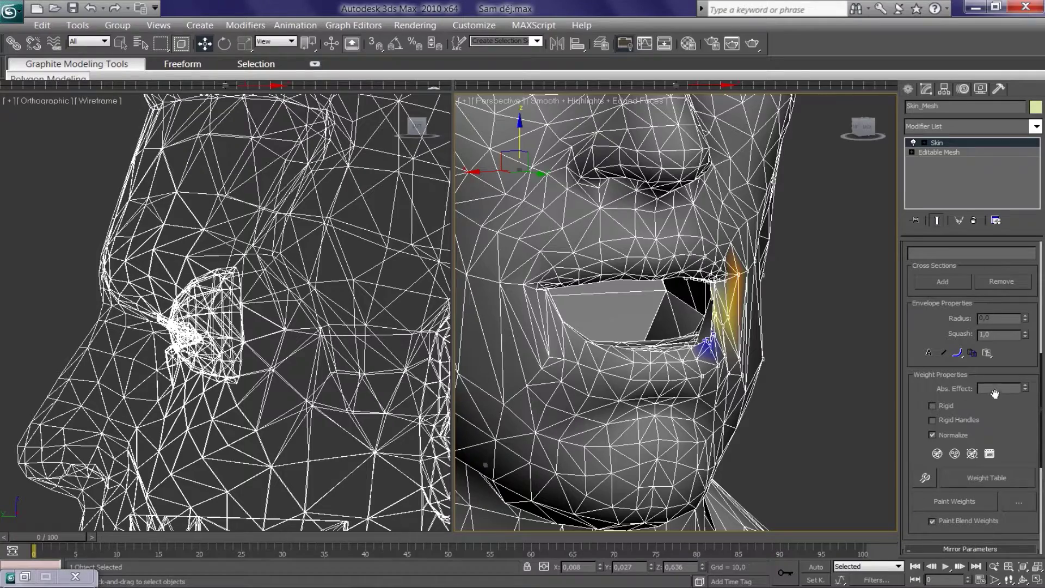
{"action": "type", "text": "0"}
{"action": "key", "text": "Return"}
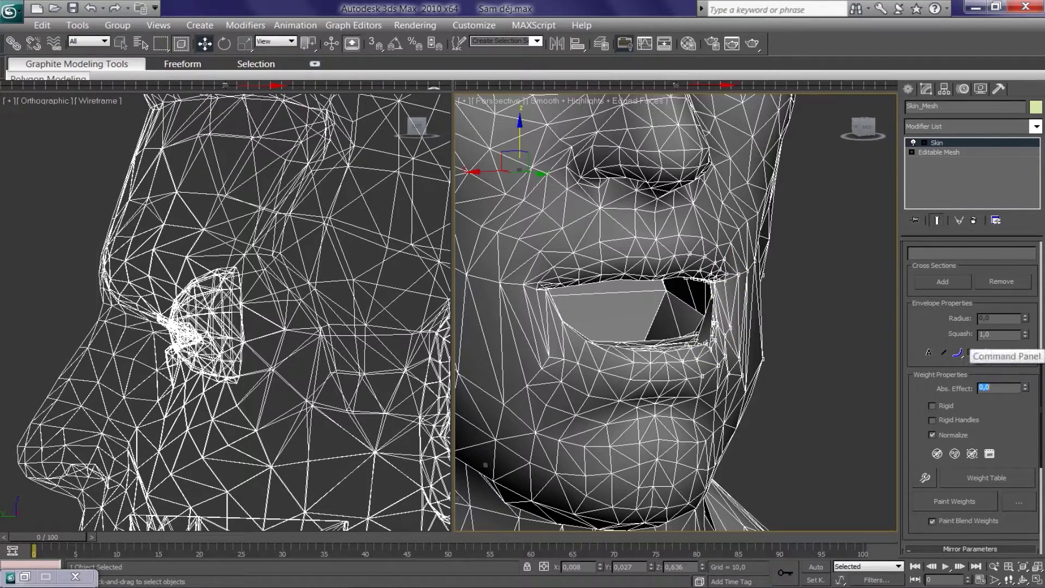
{"action": "middle_click_drag", "start_coordinate": [740, 346], "coordinate": [722, 348], "text": "alt"}
{"action": "scroll", "coordinate": [726, 348], "scroll_direction": "up", "scroll_amount": 3}
{"action": "middle_click_drag", "start_coordinate": [701, 352], "coordinate": [903, 341]}
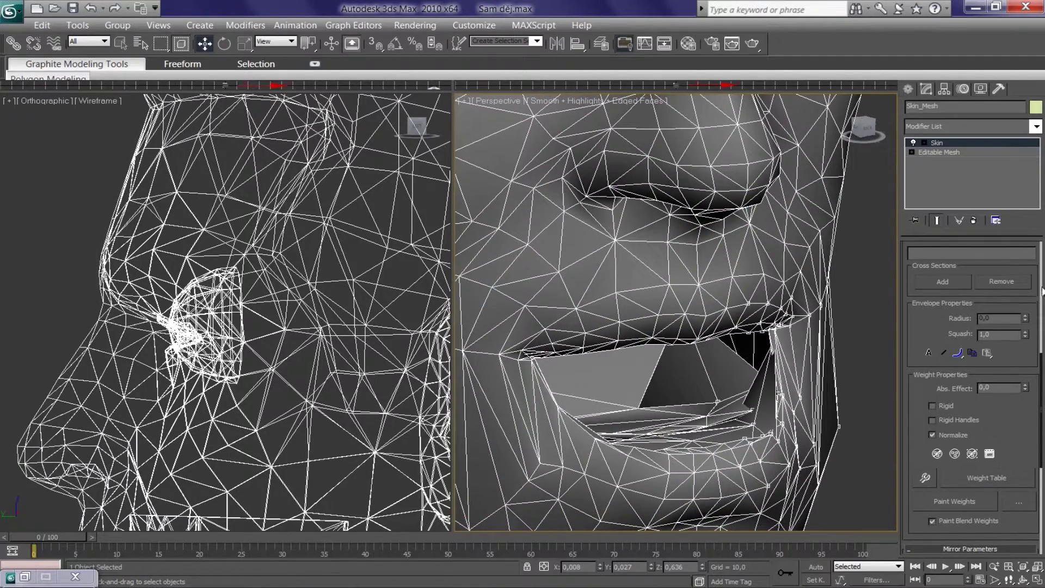
{"action": "scroll", "coordinate": [1042, 290], "scroll_direction": "up", "scroll_amount": 3}
Step: Select the mouth-corner vertices and set their R Brow influence to 0
{"action": "left_click", "coordinate": [922, 315]}
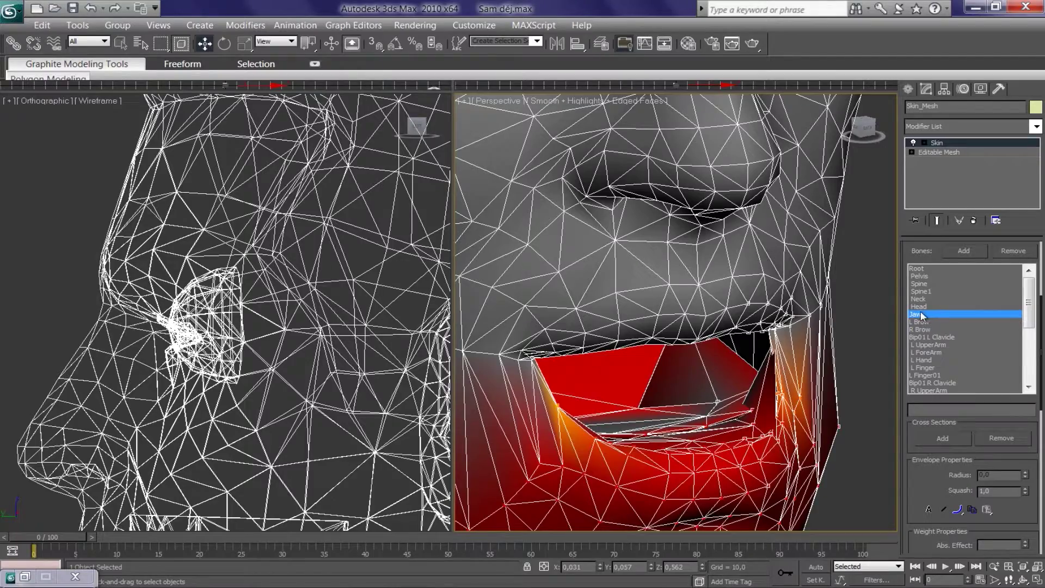
{"action": "left_click", "coordinate": [919, 322]}
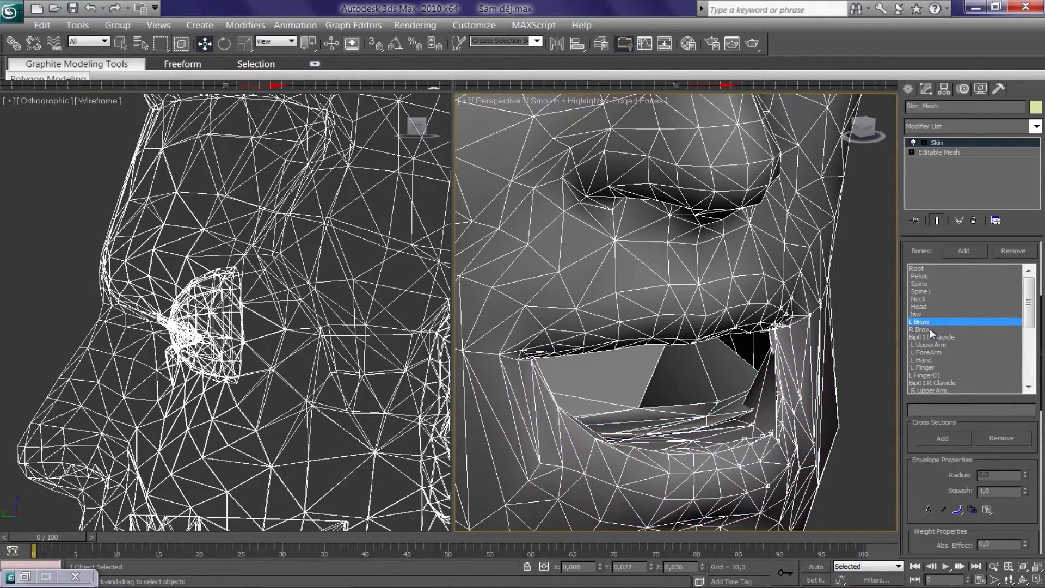
{"action": "mouse_move", "coordinate": [605, 381]}
{"action": "middle_mouse_down", "text": "alt"}
{"action": "mouse_move", "coordinate": [686, 325]}
{"action": "mouse_move", "coordinate": [574, 214]}
{"action": "middle_mouse_up", "text": "alt"}
{"action": "left_click_drag", "start_coordinate": [584, 219], "coordinate": [726, 403]}
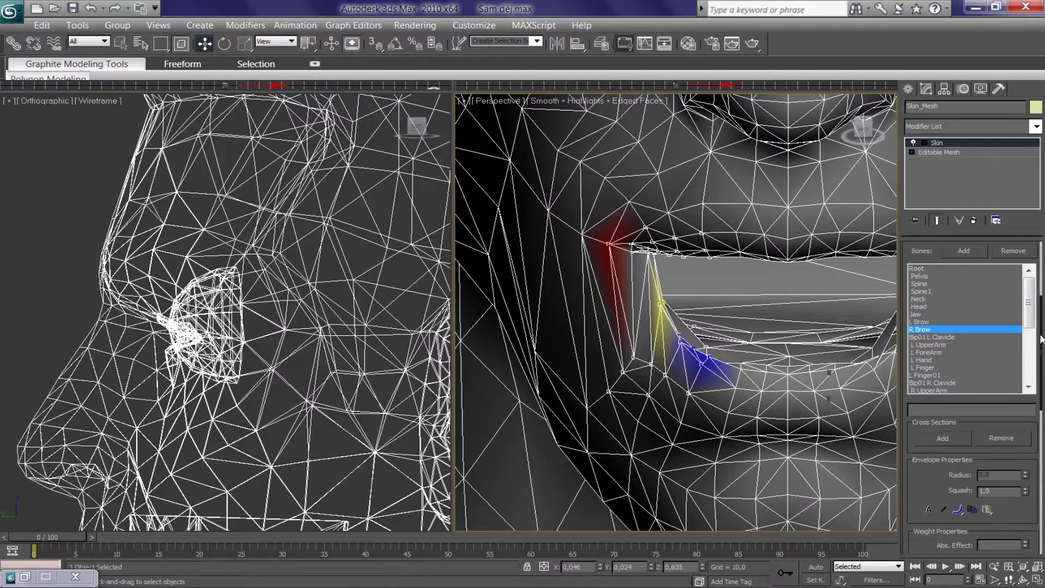
{"action": "left_click_drag", "start_coordinate": [1041, 339], "coordinate": [978, 435]}
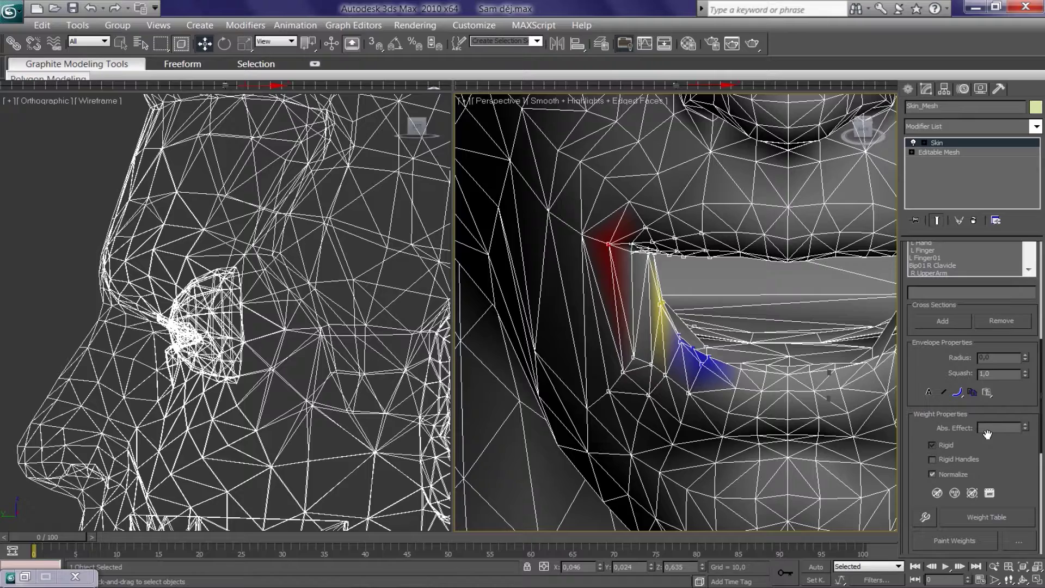
{"action": "left_click", "coordinate": [933, 445]}
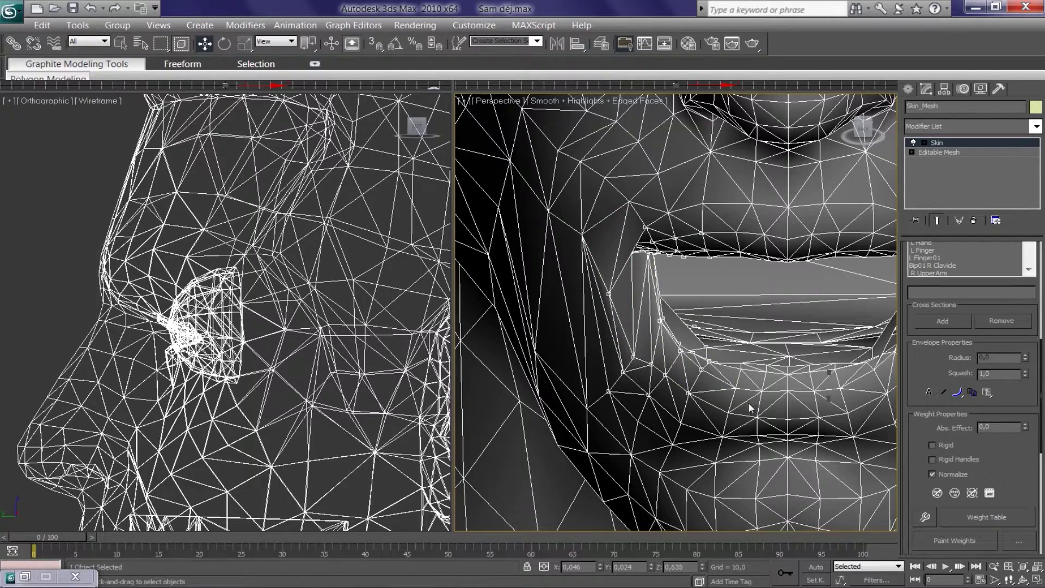
{"action": "scroll", "coordinate": [721, 300], "scroll_direction": "down", "scroll_amount": 3}
{"action": "scroll", "coordinate": [647, 321], "scroll_direction": "down", "scroll_amount": 3}
{"action": "scroll", "coordinate": [669, 299], "scroll_direction": "down", "scroll_amount": 2}
{"action": "middle_click_drag", "start_coordinate": [667, 326], "coordinate": [659, 477]}
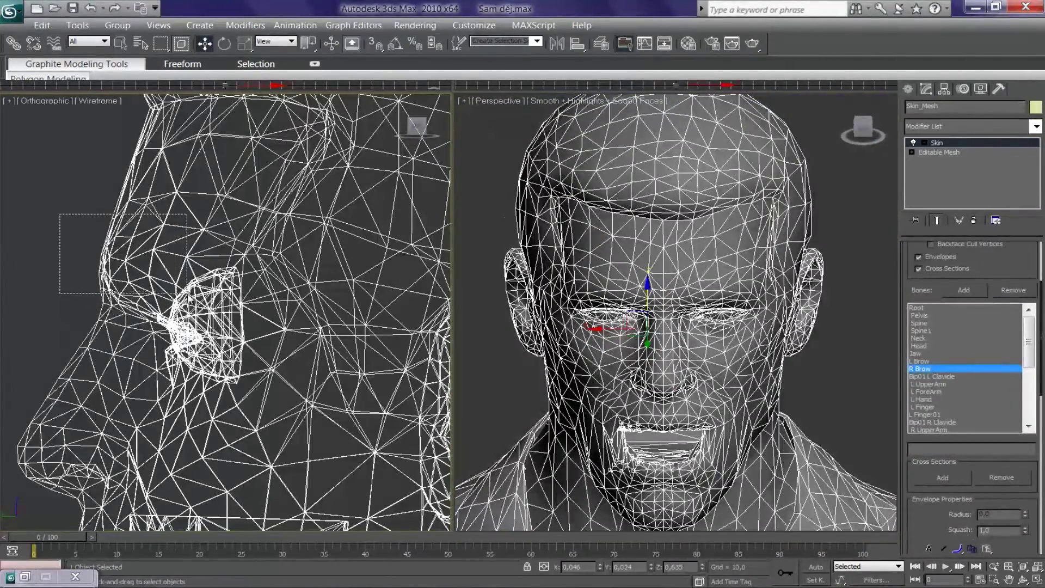
Step: Turn off Edged Faces and weight the brow vertices rigidly to R Brow
{"action": "left_click", "coordinate": [544, 100]}
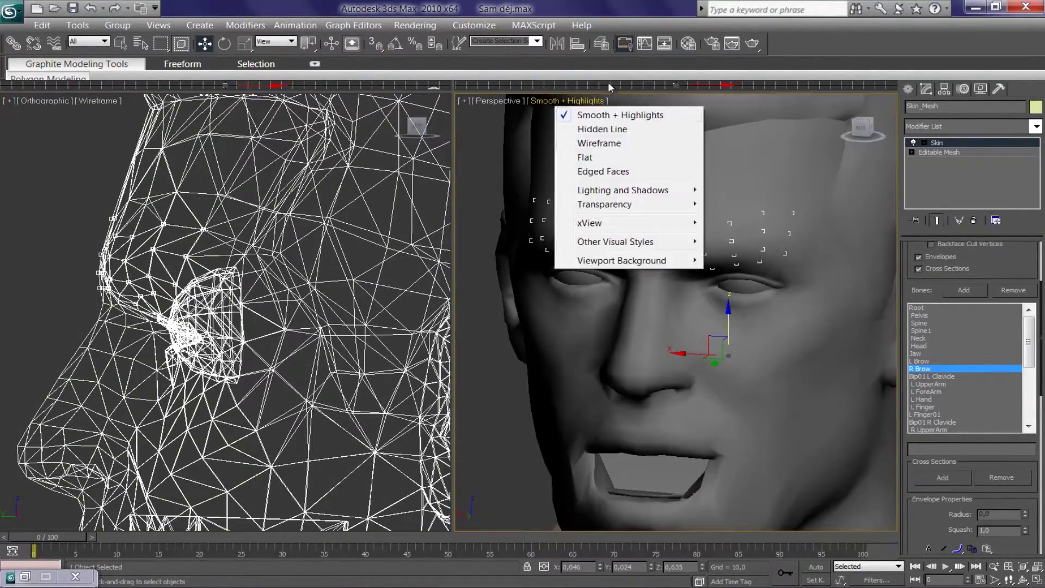
{"action": "scroll", "coordinate": [972, 381], "scroll_direction": "down", "scroll_amount": 3}
{"action": "left_click", "coordinate": [932, 470]}
Step: Soften the brow vertices to a small, non-rigid R Brow weight
{"action": "middle_click_drag", "start_coordinate": [681, 300], "coordinate": [708, 245], "text": "alt"}
{"action": "middle_click_drag", "start_coordinate": [680, 304], "coordinate": [653, 256], "text": "alt"}
{"action": "scroll", "coordinate": [375, 305], "scroll_direction": "down", "scroll_amount": 5}
{"action": "scroll", "coordinate": [376, 305], "scroll_direction": "up", "scroll_amount": 2}
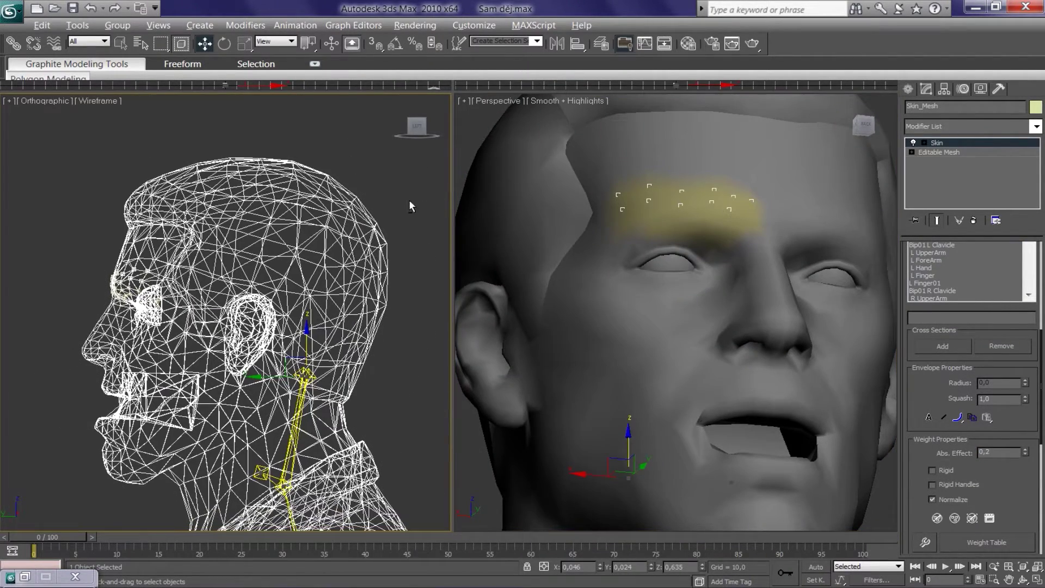
{"action": "scroll", "coordinate": [708, 296], "scroll_direction": "up", "scroll_amount": 4}
{"action": "key", "text": "ctrl+z"}
{"action": "mouse_move", "coordinate": [626, 248]}
{"action": "middle_mouse_down"}
{"action": "mouse_move", "coordinate": [627, 300]}
{"action": "mouse_move", "coordinate": [733, 326]}
{"action": "mouse_move", "coordinate": [694, 337]}
{"action": "mouse_move", "coordinate": [738, 347]}
{"action": "mouse_move", "coordinate": [737, 329]}
{"action": "mouse_move", "coordinate": [798, 321]}
{"action": "mouse_move", "coordinate": [648, 299]}
{"action": "mouse_move", "coordinate": [693, 268]}
{"action": "middle_mouse_up"}
{"action": "scroll", "coordinate": [626, 300], "scroll_direction": "down", "scroll_amount": 5}
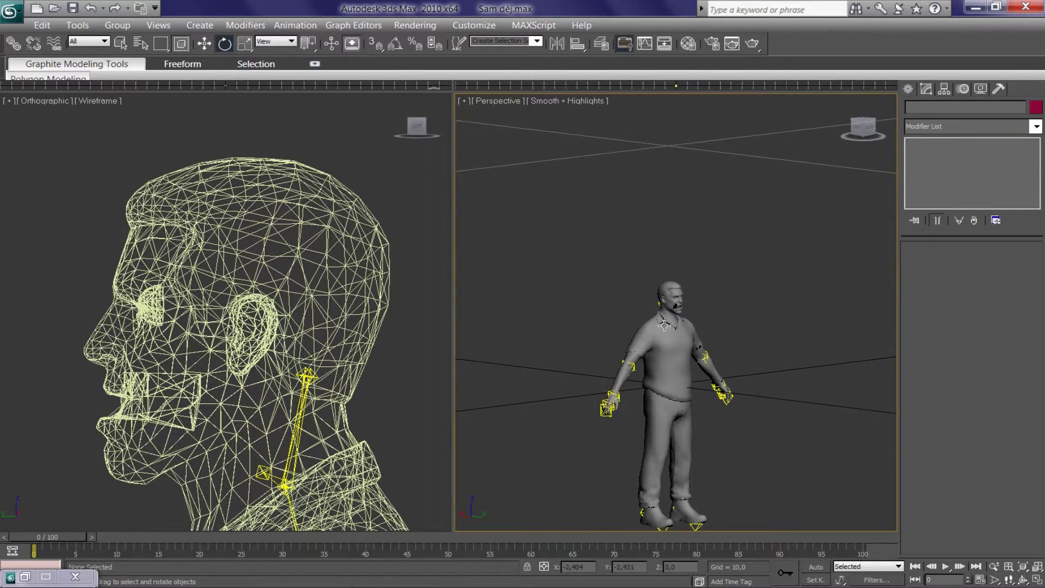
Step: Display the Jaw bone's skin influence across the face
{"action": "scroll", "coordinate": [703, 333], "scroll_direction": "up", "scroll_amount": 5}
{"action": "middle_click_drag", "start_coordinate": [653, 327], "coordinate": [703, 333]}
{"action": "mouse_move", "coordinate": [744, 304]}
{"action": "middle_mouse_down", "text": "alt"}
{"action": "mouse_move", "coordinate": [694, 306]}
{"action": "mouse_move", "coordinate": [705, 296]}
{"action": "middle_mouse_up", "text": "alt"}
{"action": "scroll", "coordinate": [693, 306], "scroll_direction": "up", "scroll_amount": 5}
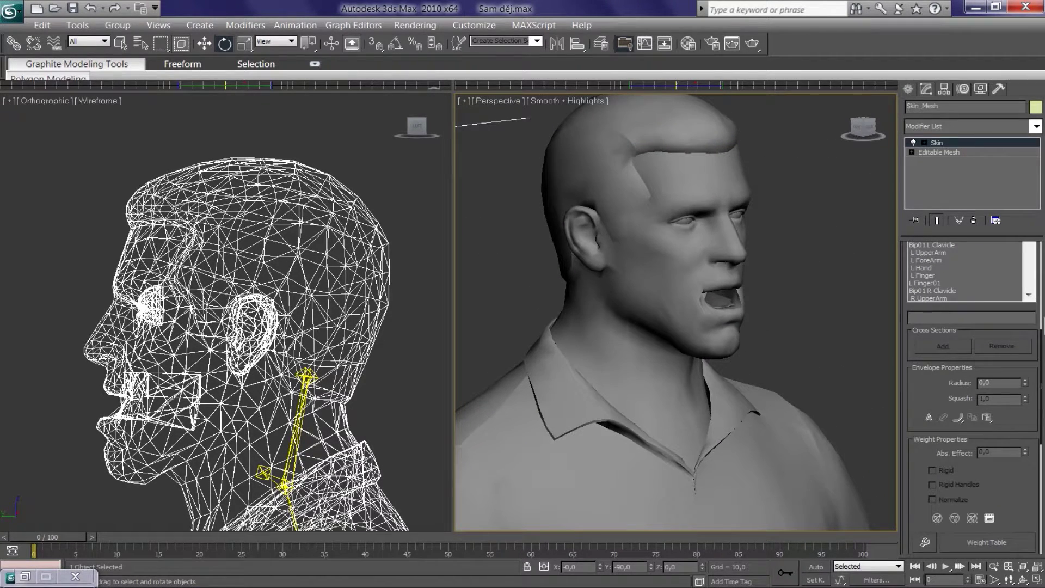
{"action": "scroll", "coordinate": [1041, 311], "scroll_direction": "up", "scroll_amount": 3}
{"action": "left_click", "coordinate": [925, 379]}
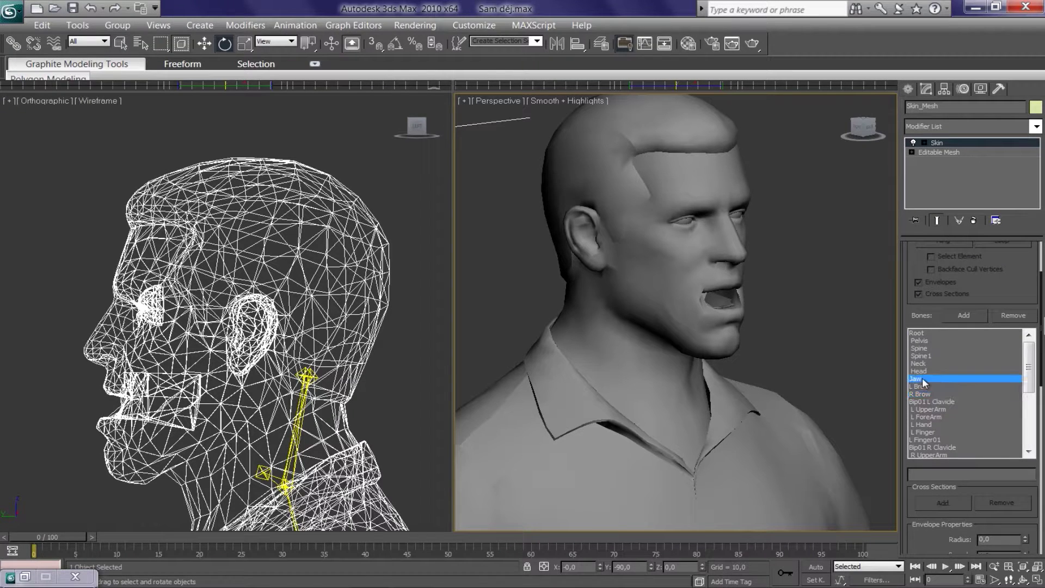
{"action": "middle_click_drag", "start_coordinate": [663, 373], "coordinate": [644, 390]}
{"action": "scroll", "coordinate": [644, 390], "scroll_direction": "up", "scroll_amount": 5}
{"action": "middle_click_drag", "start_coordinate": [648, 339], "coordinate": [707, 367]}
{"action": "scroll", "coordinate": [713, 367], "scroll_direction": "down", "scroll_amount": 5}
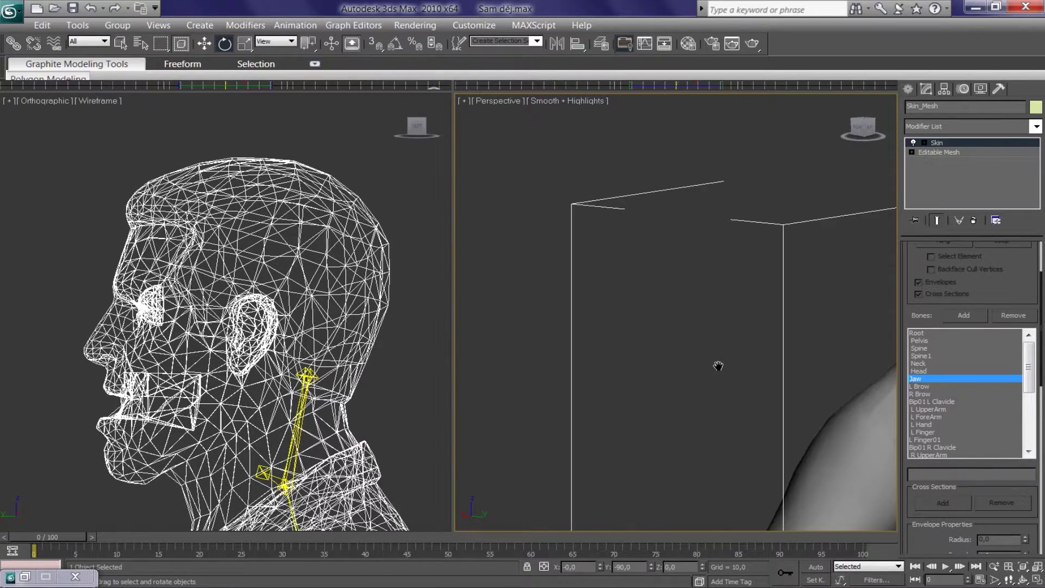
{"action": "scroll", "coordinate": [683, 366], "scroll_direction": "up", "scroll_amount": 3}
{"action": "scroll", "coordinate": [836, 301], "scroll_direction": "down", "scroll_amount": 3}
{"action": "scroll", "coordinate": [836, 301], "scroll_direction": "up", "scroll_amount": 3}
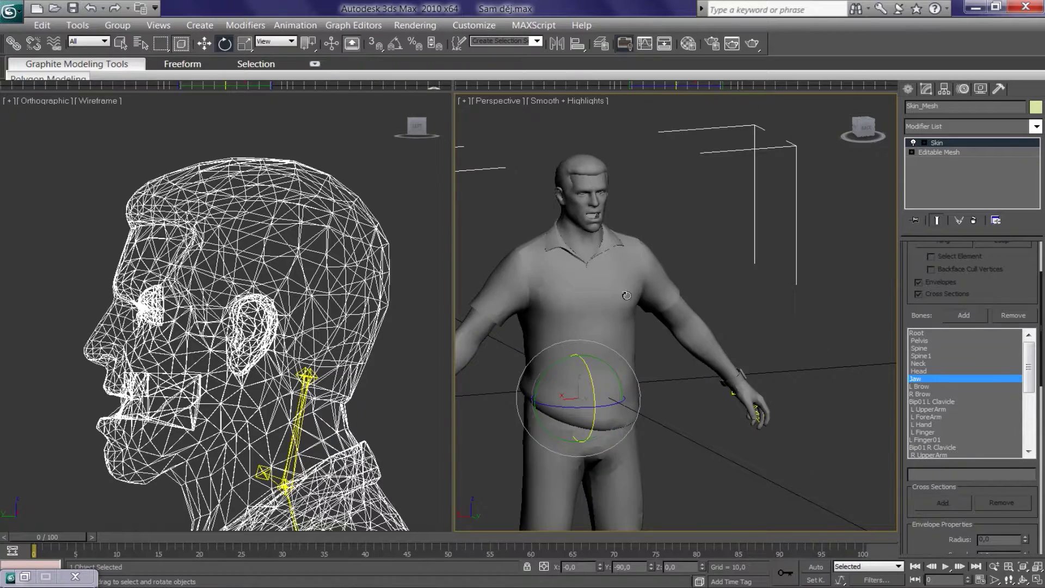
{"action": "scroll", "coordinate": [836, 301], "scroll_direction": "up", "scroll_amount": 3}
{"action": "scroll", "coordinate": [839, 398], "scroll_direction": "down", "scroll_amount": 1}
{"action": "scroll", "coordinate": [839, 397], "scroll_direction": "up", "scroll_amount": 2}
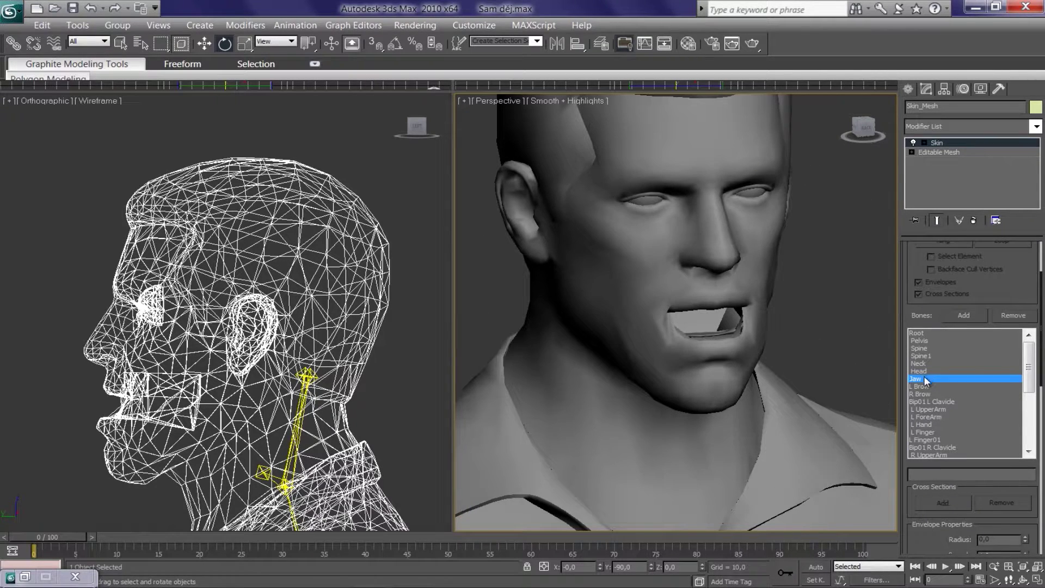
{"action": "left_click", "coordinate": [948, 145]}
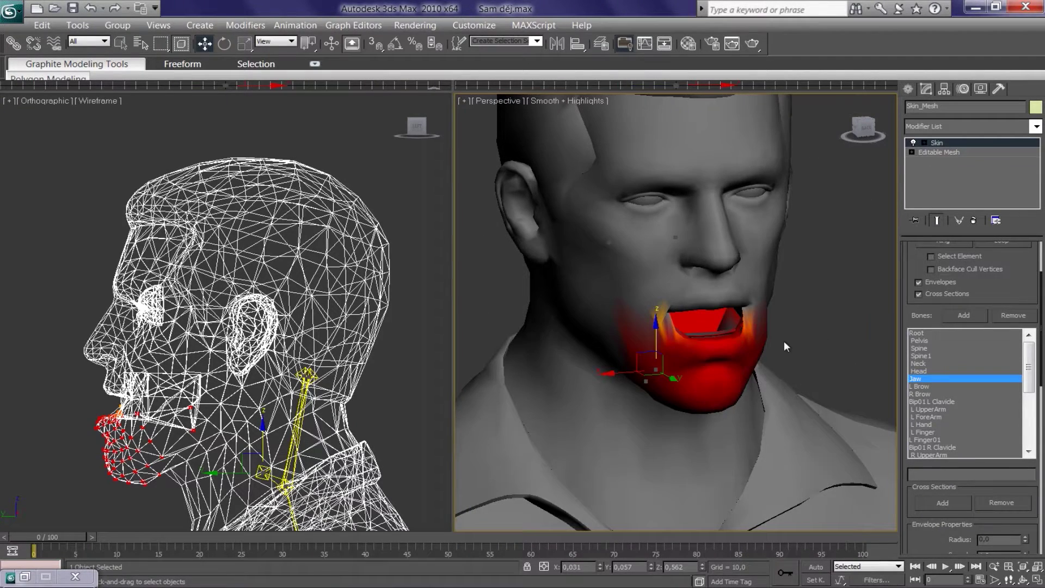
Step: Select the Jaw bone by name and rotate it so the mouth closes
{"action": "left_click", "coordinate": [140, 44]}
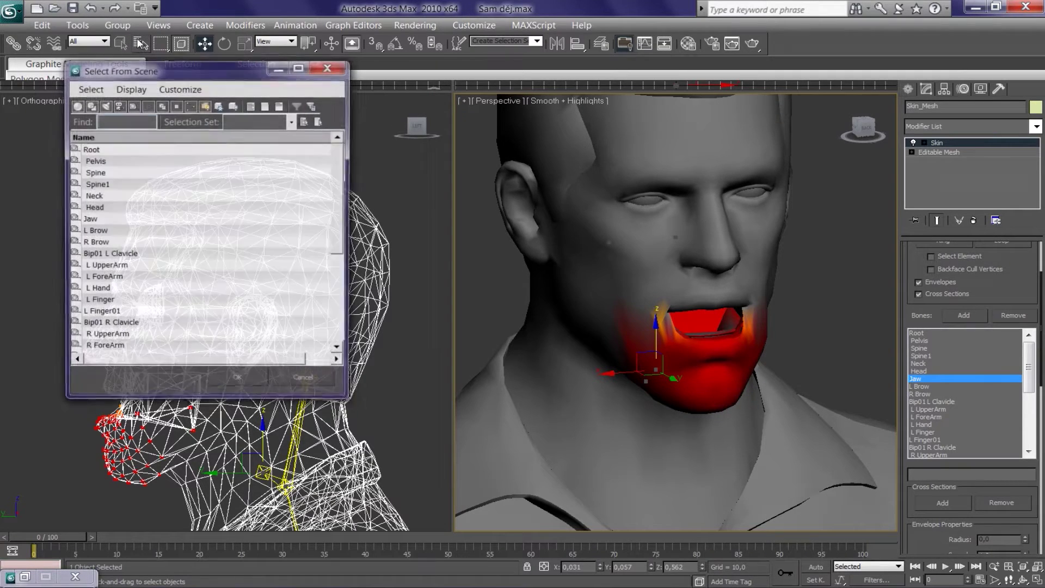
{"action": "left_click", "coordinate": [89, 219]}
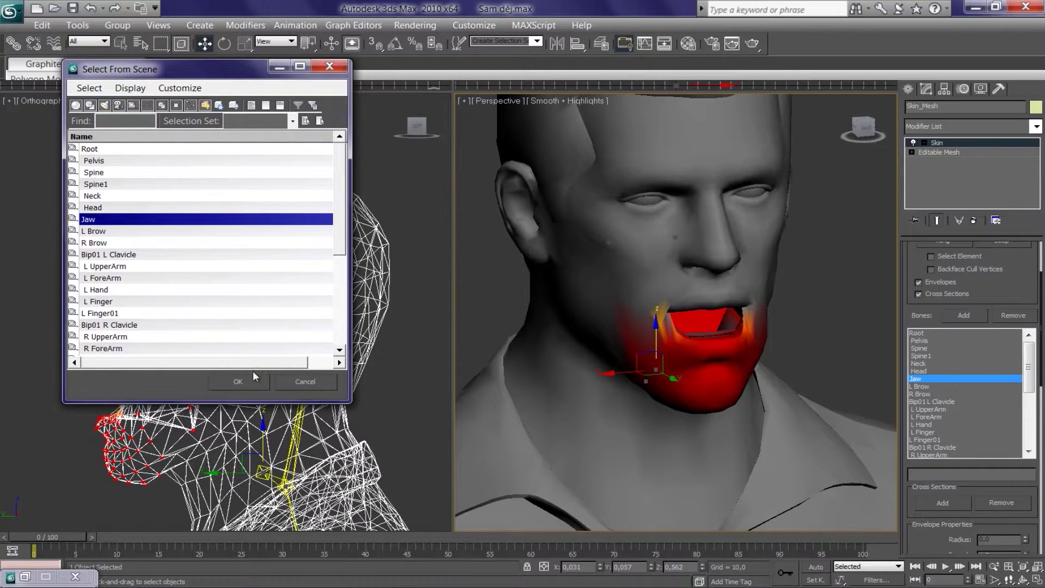
{"action": "left_click", "coordinate": [239, 382]}
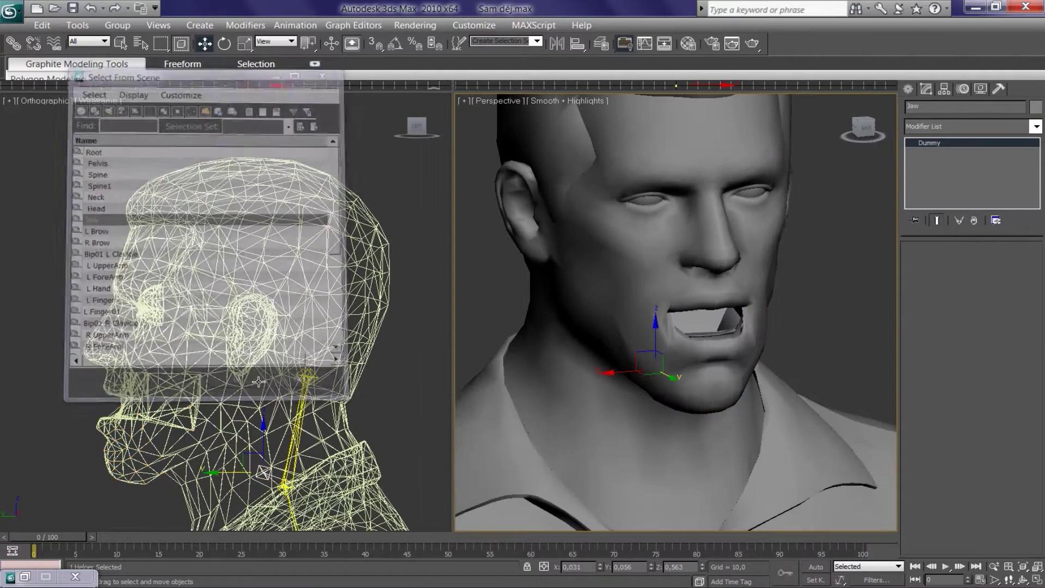
{"action": "left_click", "coordinate": [224, 44]}
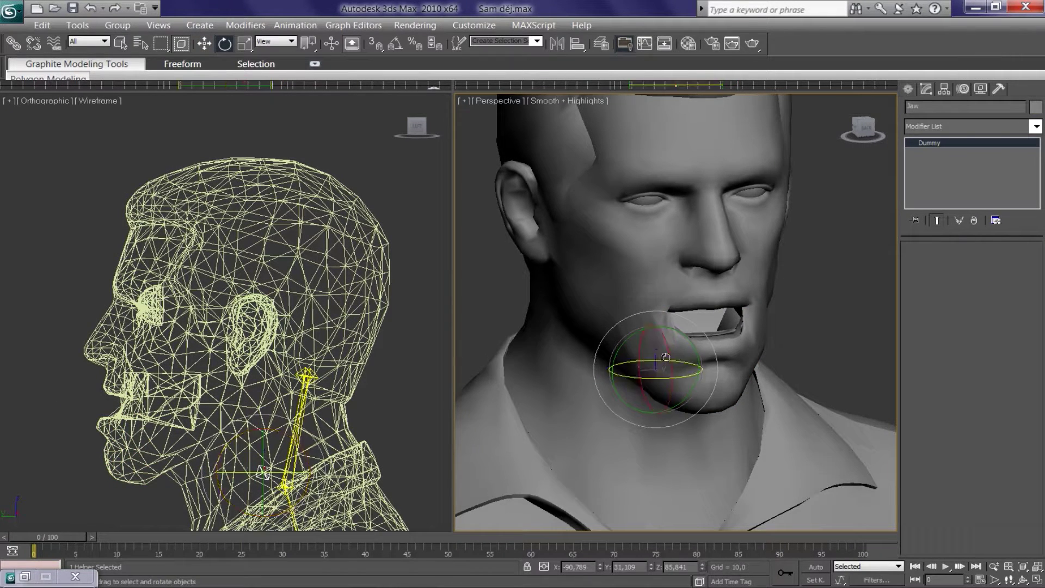
{"action": "left_click_drag", "start_coordinate": [665, 343], "coordinate": [673, 341]}
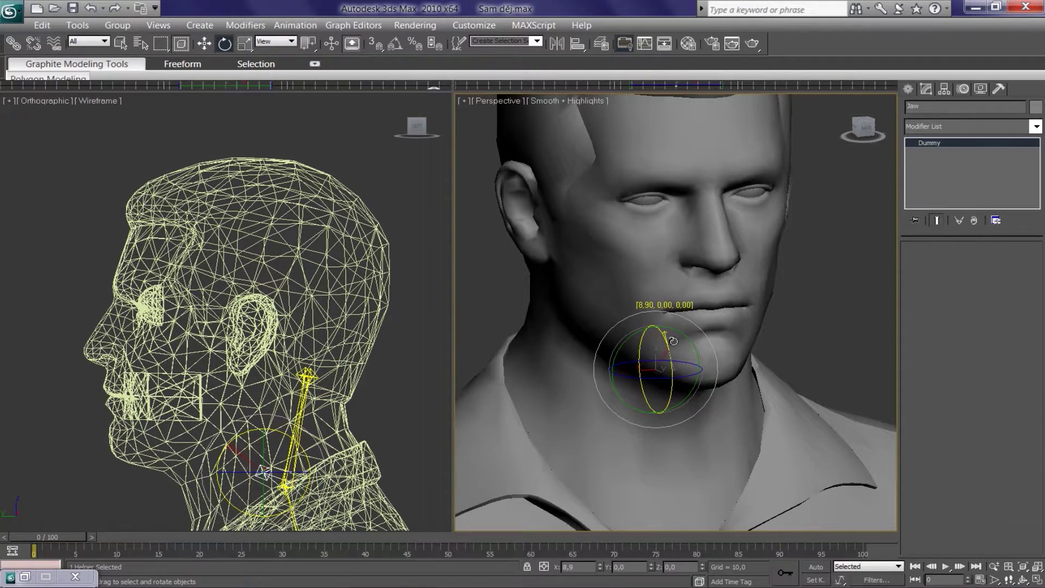
{"action": "scroll", "coordinate": [377, 255], "scroll_direction": "up", "scroll_amount": 2}
{"action": "scroll", "coordinate": [377, 255], "scroll_direction": "up", "scroll_amount": 3}
{"action": "scroll", "coordinate": [378, 255], "scroll_direction": "up", "scroll_amount": 3}
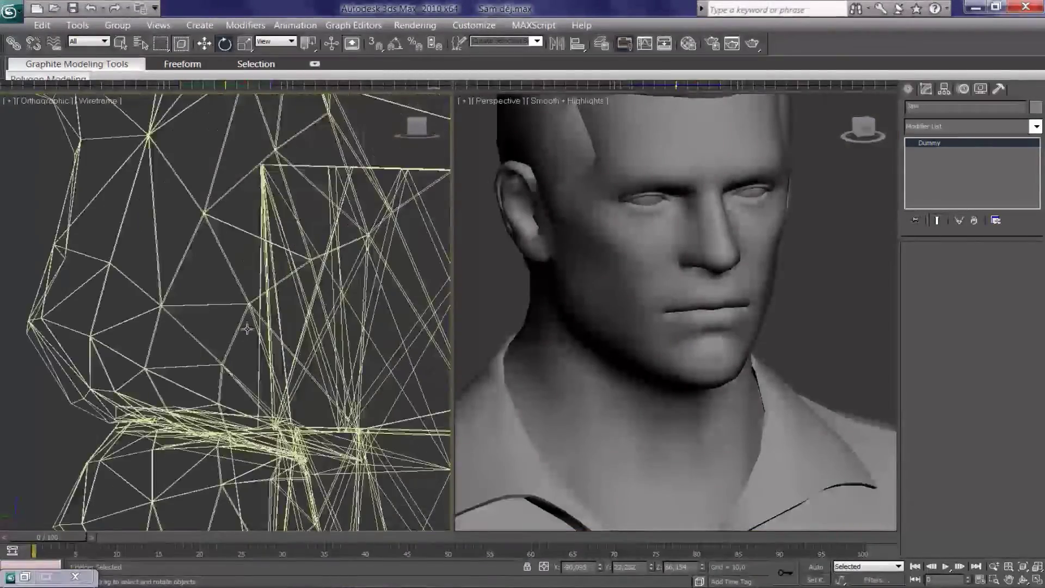
{"action": "scroll", "coordinate": [377, 255], "scroll_direction": "up", "scroll_amount": 3}
Step: Fine-tune the jaw rotation, frame the scene and reselect the skinned mesh
{"action": "right_click", "coordinate": [753, 278]}
{"action": "left_click_drag", "start_coordinate": [668, 348], "coordinate": [696, 339]}
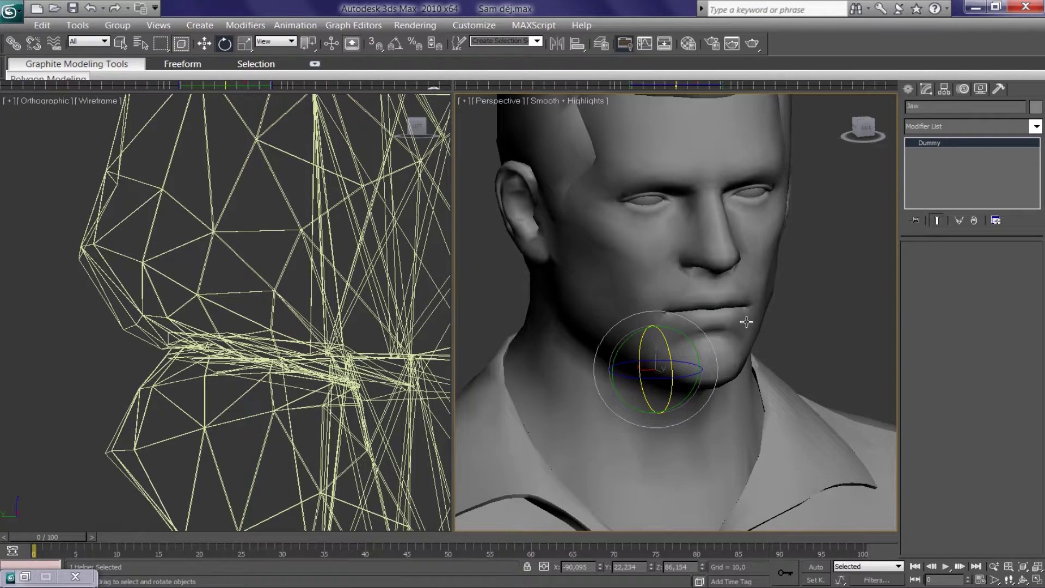
{"action": "key", "text": "shift+z"}
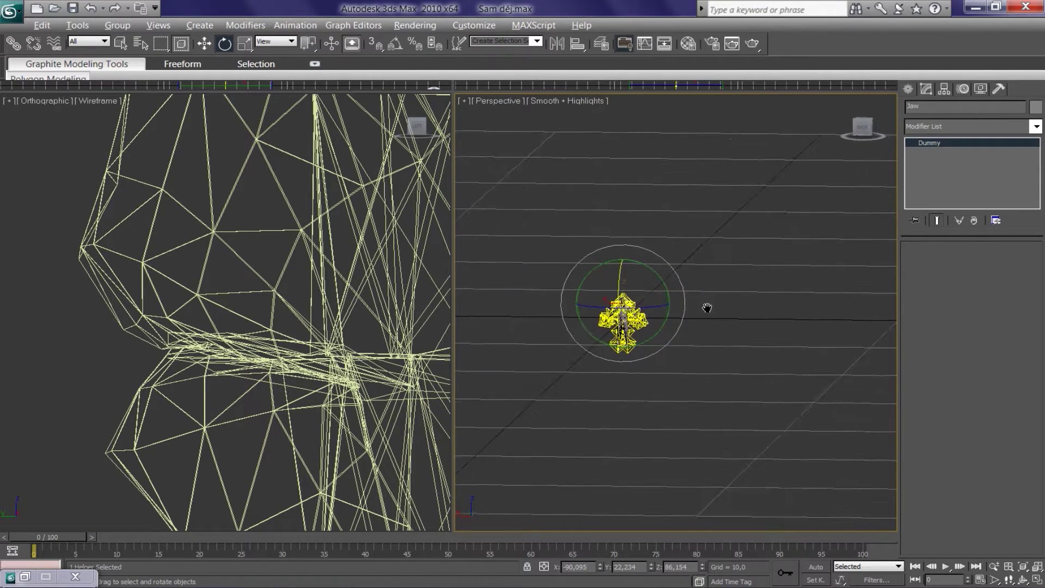
{"action": "left_click", "coordinate": [708, 315]}
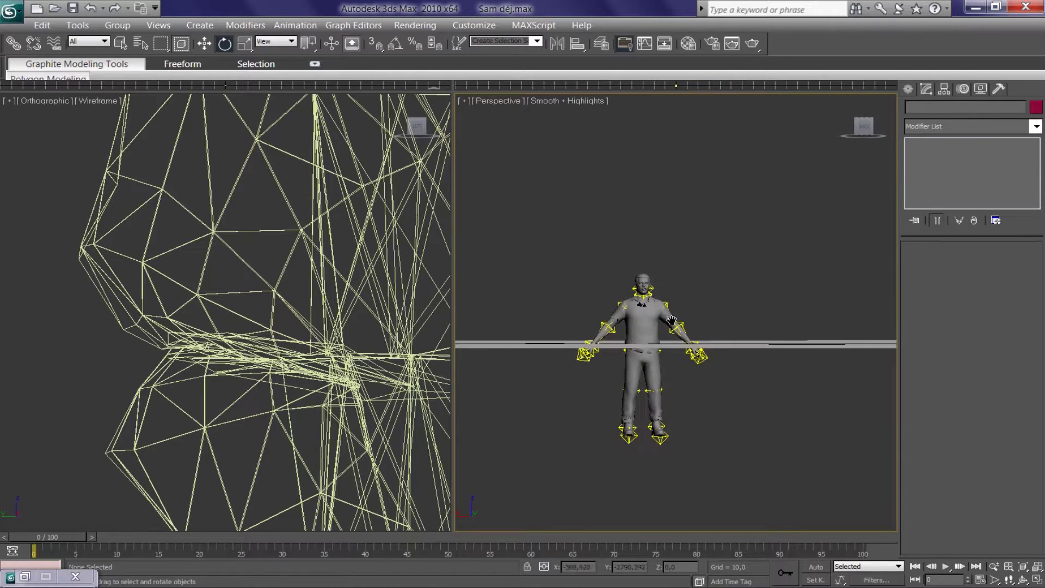
{"action": "scroll", "coordinate": [680, 318], "scroll_direction": "up", "scroll_amount": 3}
{"action": "scroll", "coordinate": [642, 323], "scroll_direction": "up", "scroll_amount": 3}
{"action": "scroll", "coordinate": [629, 324], "scroll_direction": "up", "scroll_amount": 3}
{"action": "left_click", "coordinate": [628, 325]}
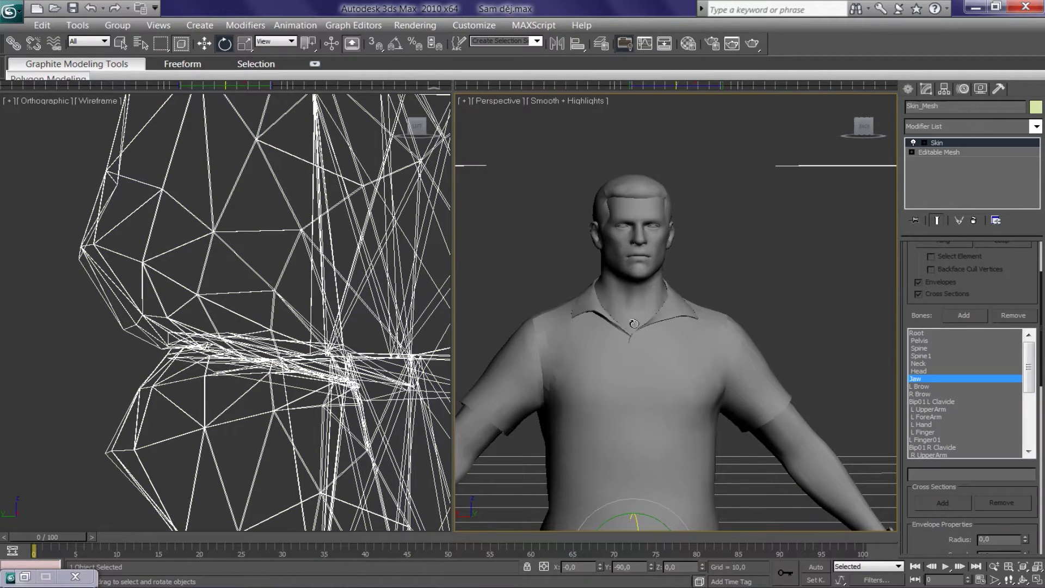
Step: Export Skin_Mesh via DFF IO Bones/Skin Export as wuzimu.dff, replacing the existing file
{"action": "left_click", "coordinate": [998, 89]}
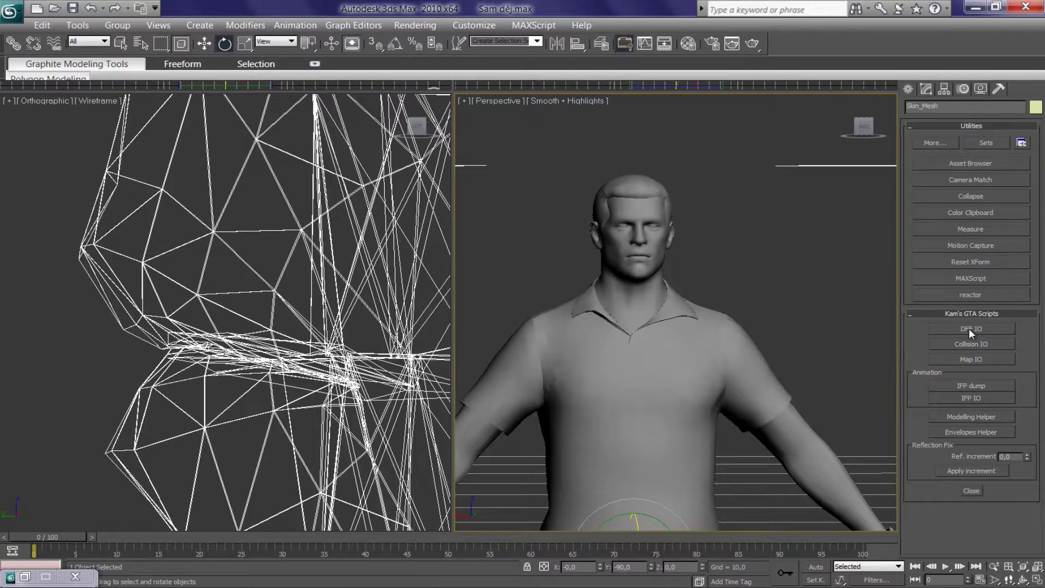
{"action": "left_click", "coordinate": [39, 578]}
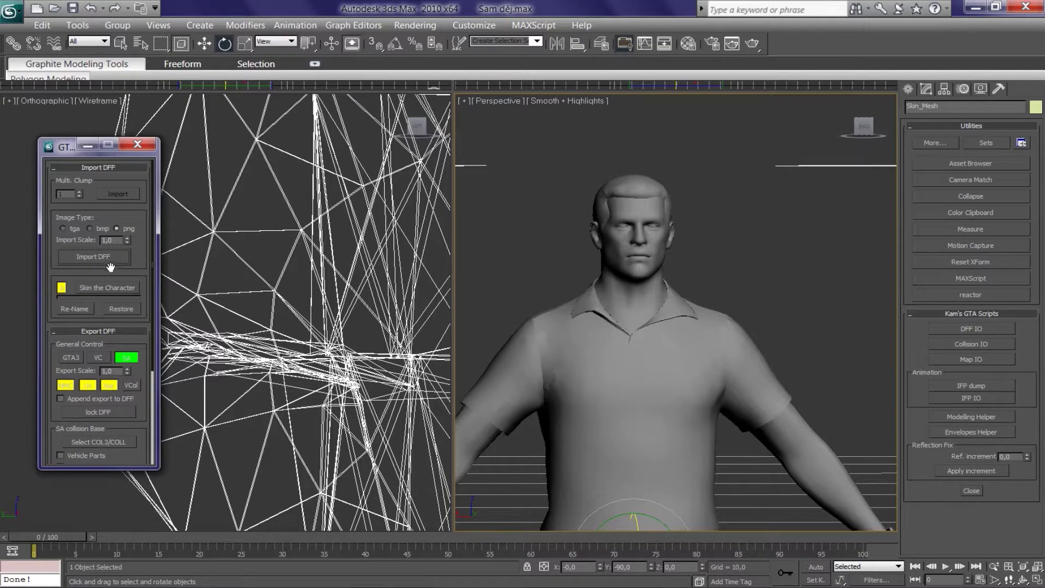
{"action": "scroll", "coordinate": [560, 254], "scroll_direction": "down", "scroll_amount": 5}
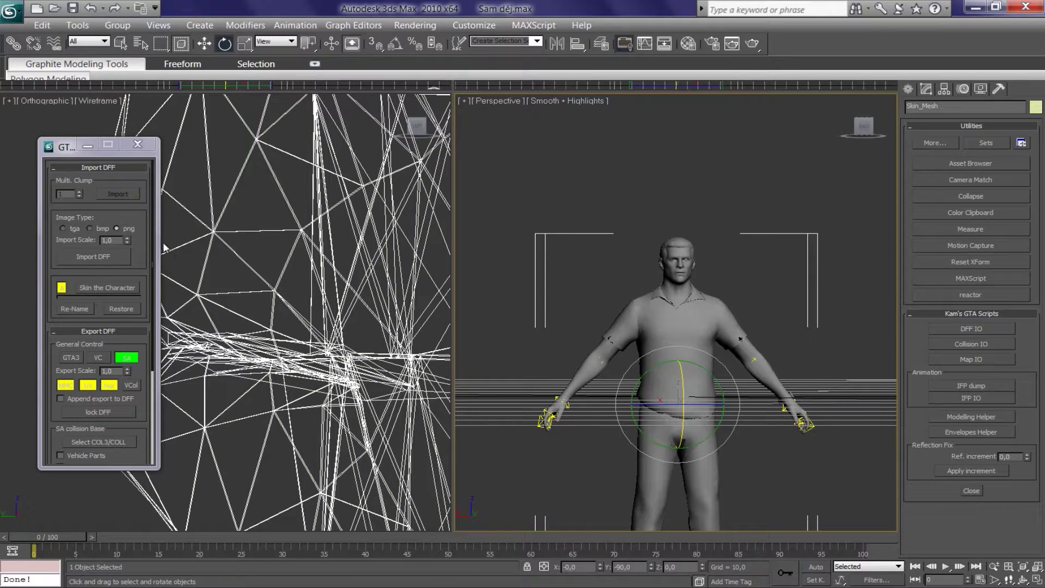
{"action": "left_click_drag", "start_coordinate": [152, 246], "coordinate": [152, 341]}
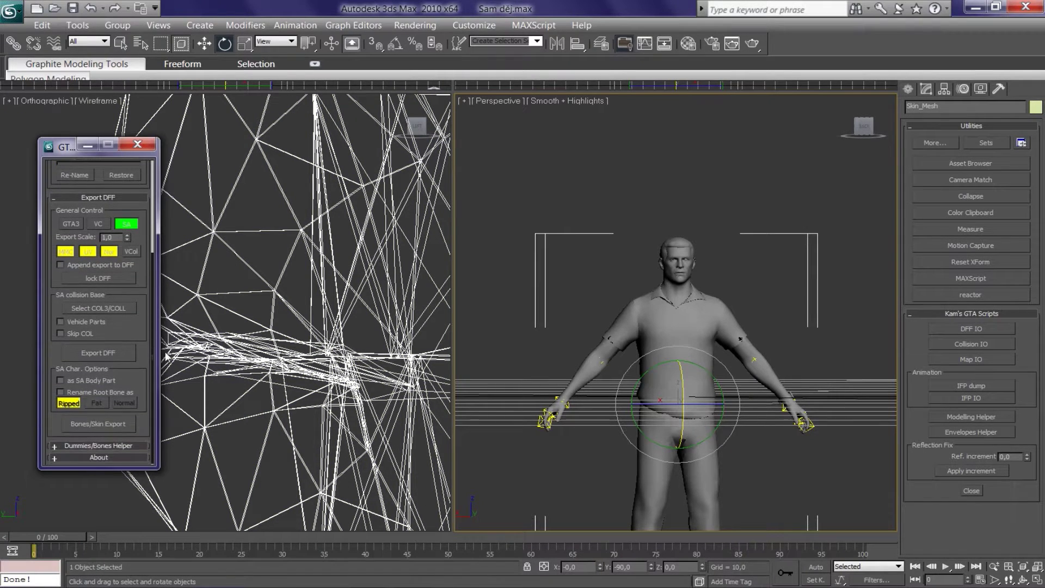
{"action": "left_click", "coordinate": [118, 428]}
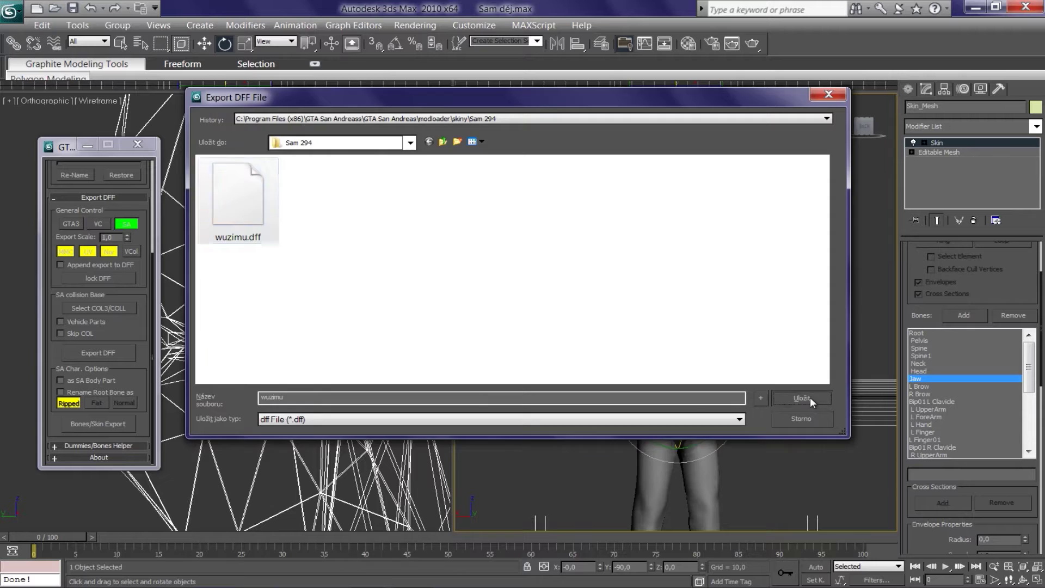
{"action": "left_click", "coordinate": [810, 401]}
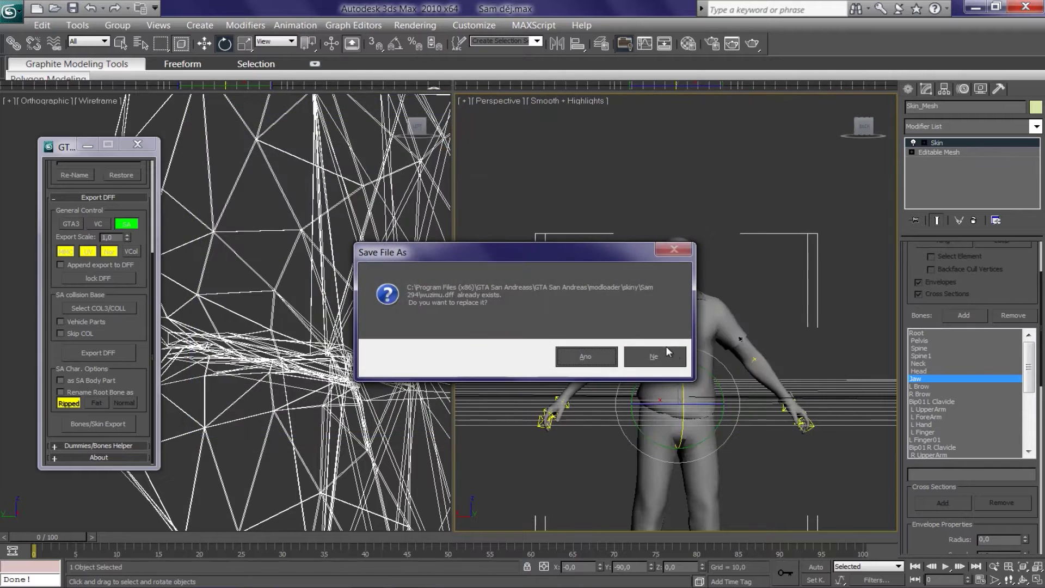
{"action": "left_click", "coordinate": [586, 357]}
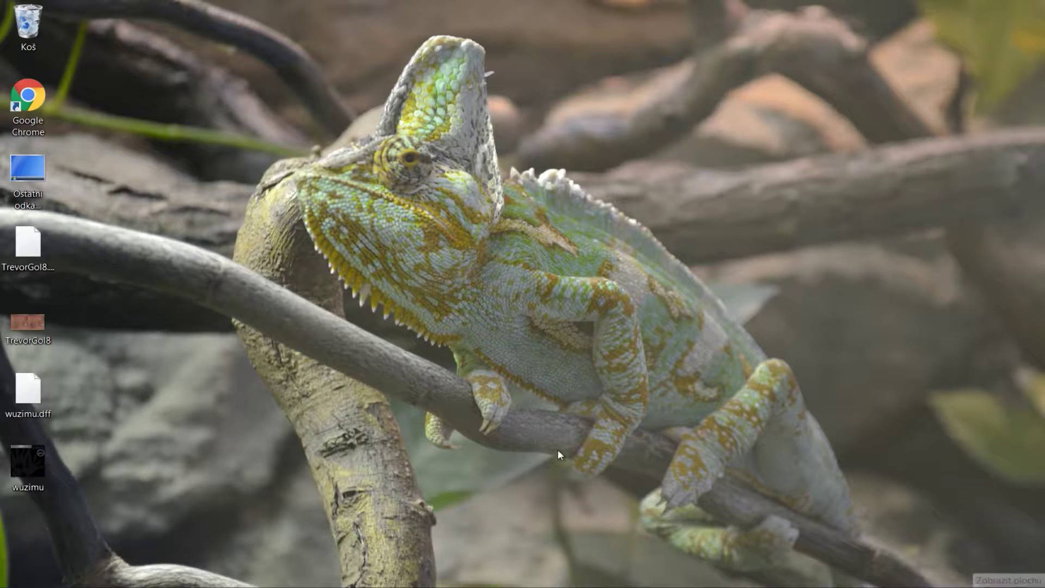
Step: Open the TrevorGol8 TXD and preview its boot, hand and head_000_r textures
{"action": "double_click", "coordinate": [37, 325]}
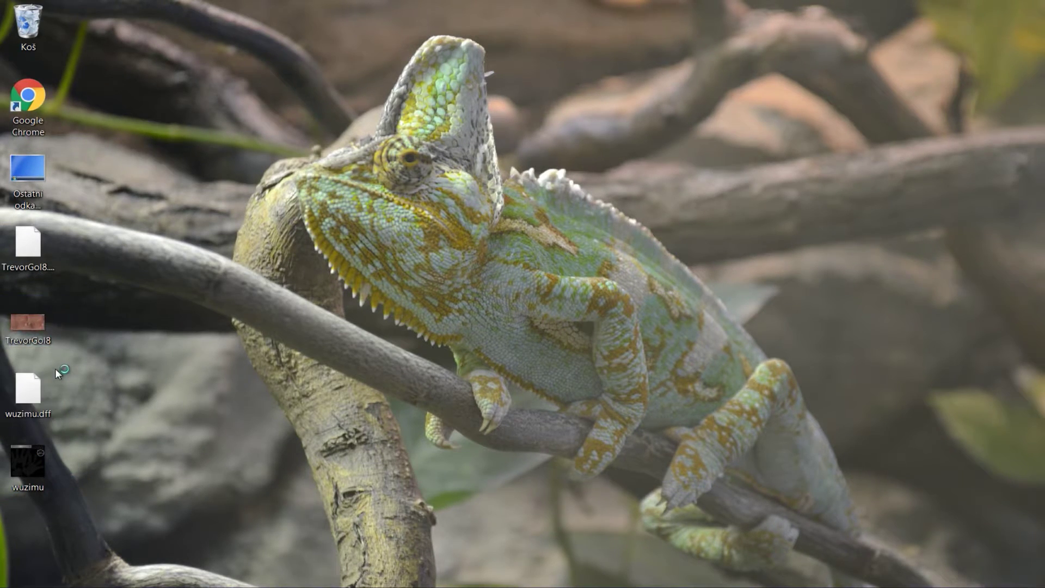
{"action": "left_click", "coordinate": [327, 370]}
{"action": "left_click", "coordinate": [358, 219]}
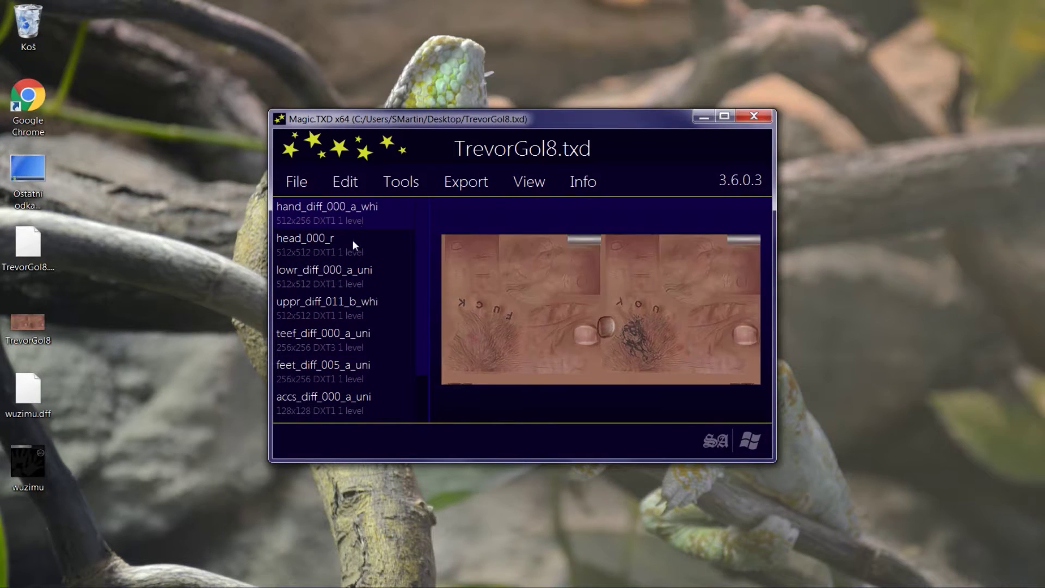
{"action": "left_click", "coordinate": [351, 246]}
{"action": "left_click", "coordinate": [703, 111]}
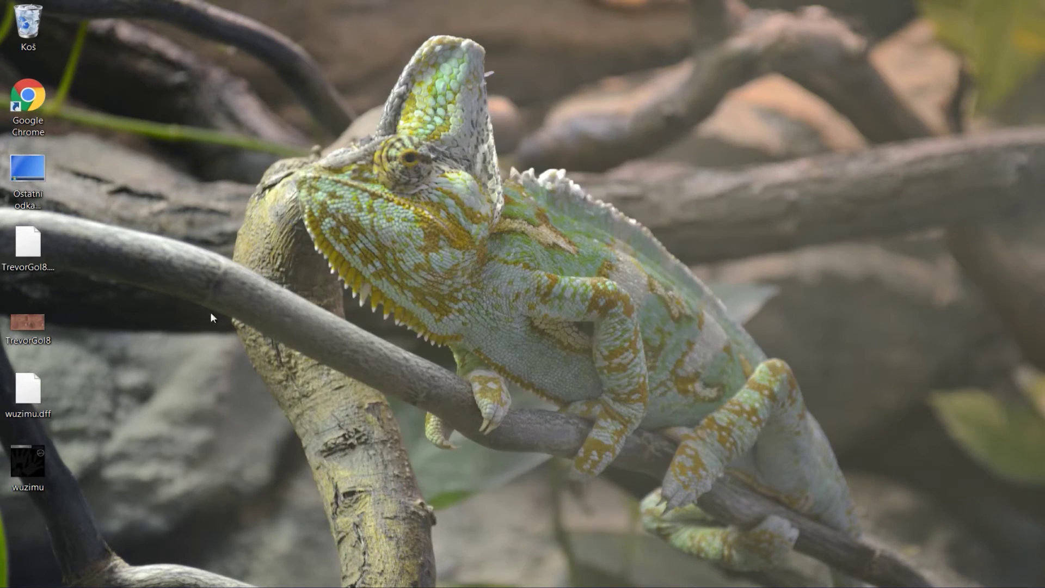
Step: Open wuzimu.txd and browse its holster, glasses, head, eye, shirt, pistol and legs textures
{"action": "double_click", "coordinate": [27, 463]}
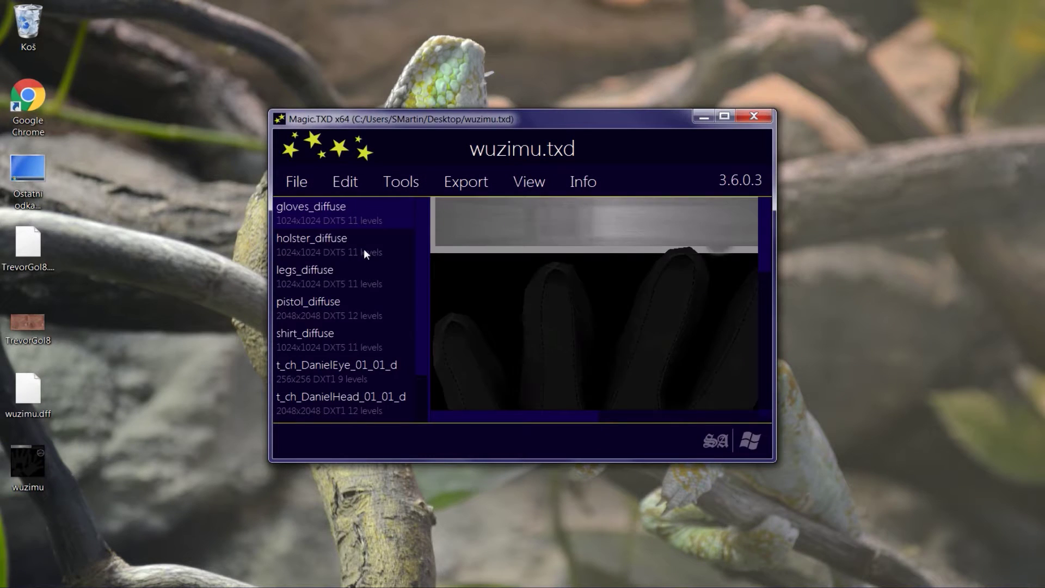
{"action": "left_click", "coordinate": [363, 249]}
{"action": "scroll", "coordinate": [363, 249], "scroll_direction": "down", "scroll_amount": 1}
{"action": "left_click", "coordinate": [321, 409]}
{"action": "left_click", "coordinate": [324, 376]}
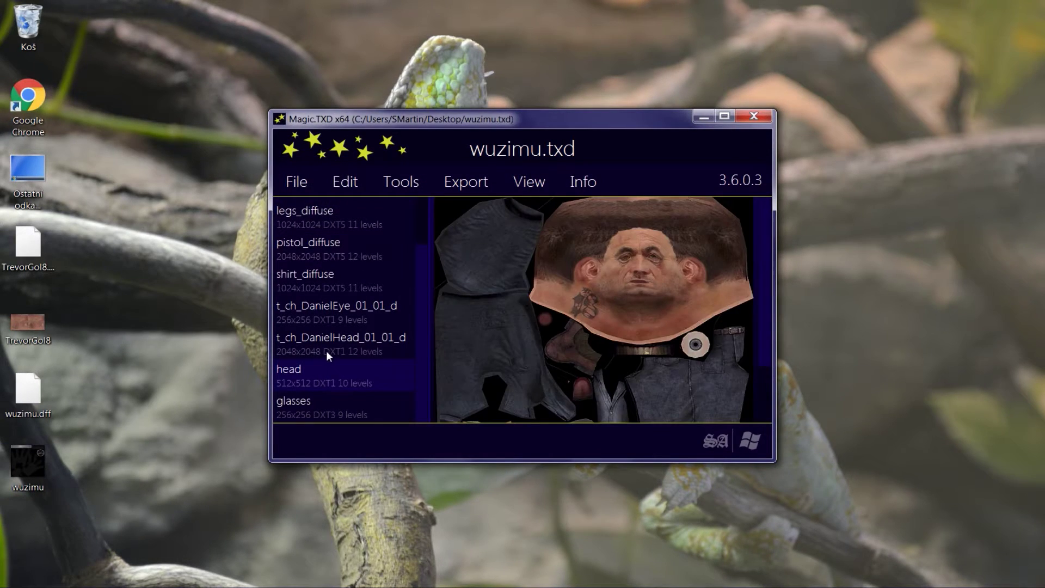
{"action": "left_click", "coordinate": [325, 311]}
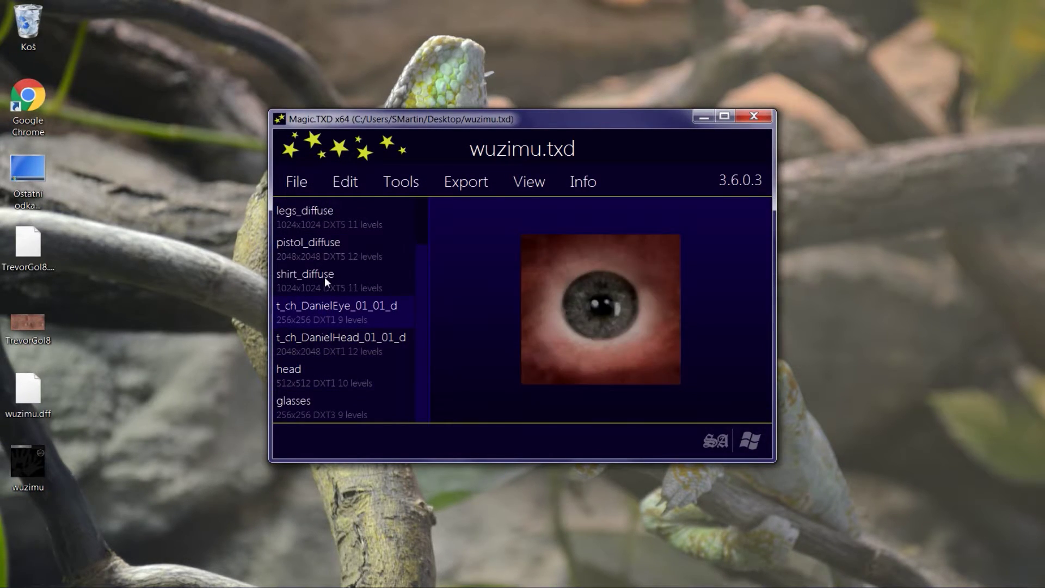
{"action": "left_click", "coordinate": [325, 276]}
{"action": "scroll", "coordinate": [324, 277], "scroll_direction": "up", "scroll_amount": 1}
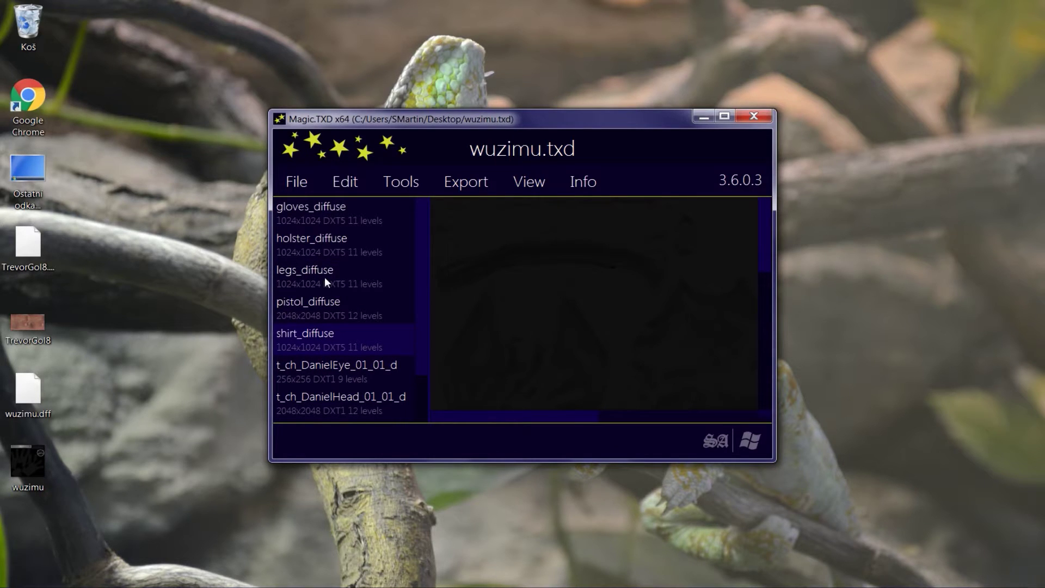
{"action": "left_click", "coordinate": [326, 304]}
{"action": "left_click", "coordinate": [324, 276]}
{"action": "scroll", "coordinate": [326, 279], "scroll_direction": "down", "scroll_amount": 1}
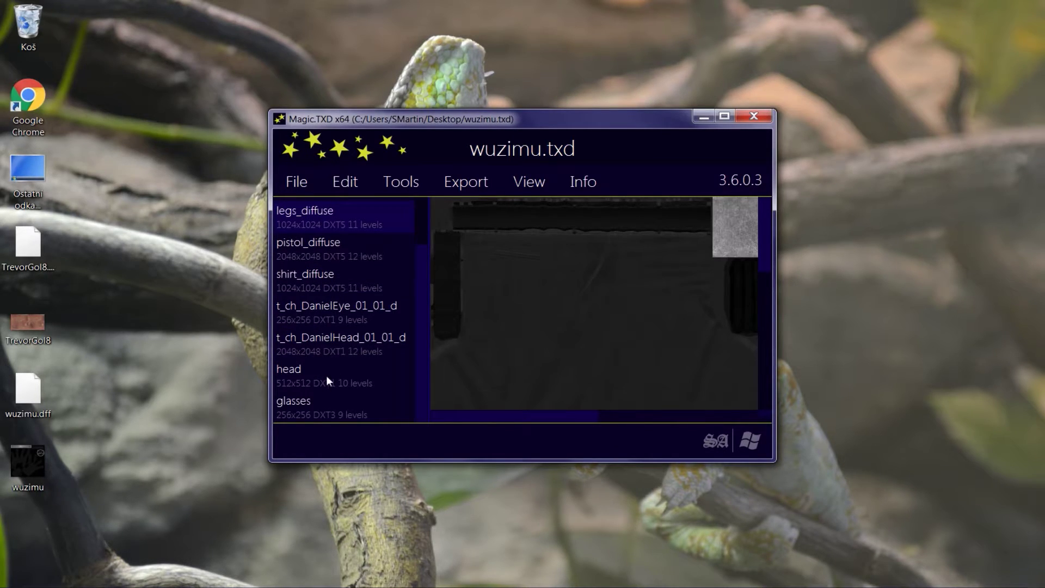
{"action": "left_click", "coordinate": [322, 395]}
{"action": "left_click", "coordinate": [321, 370]}
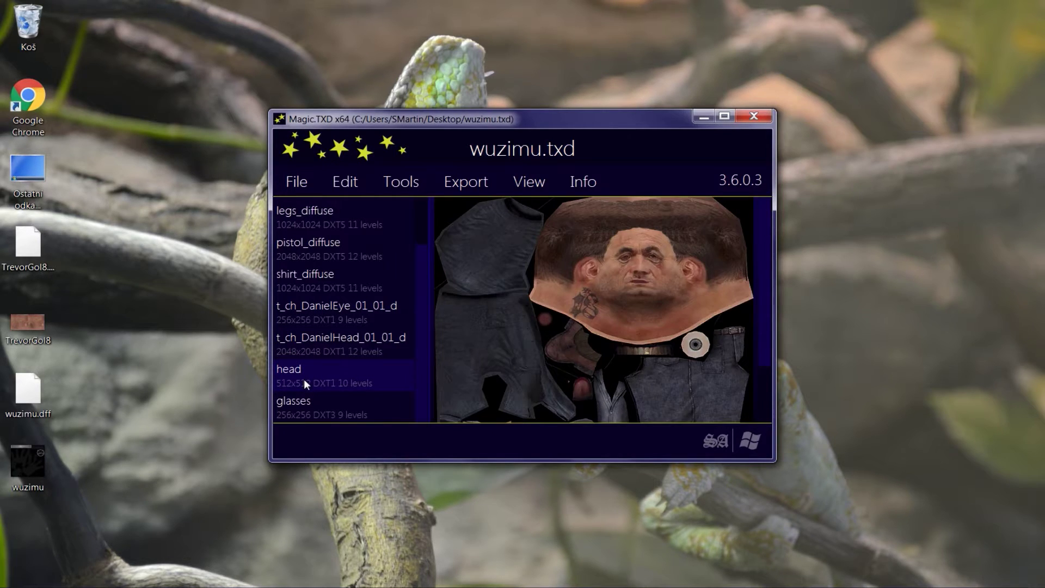
Step: Select t_ch_DanielHead_01_01_d and show it as a full image
{"action": "left_click", "coordinate": [307, 351]}
{"action": "left_click", "coordinate": [316, 308]}
{"action": "left_click", "coordinate": [317, 274]}
{"action": "scroll", "coordinate": [317, 274], "scroll_direction": "up", "scroll_amount": 1}
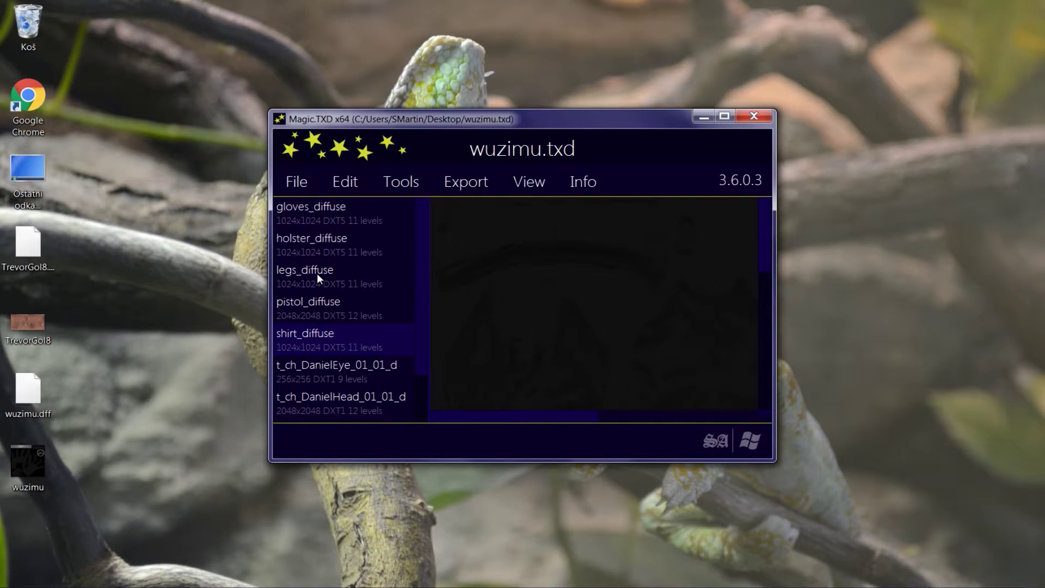
{"action": "key", "text": "Up"}
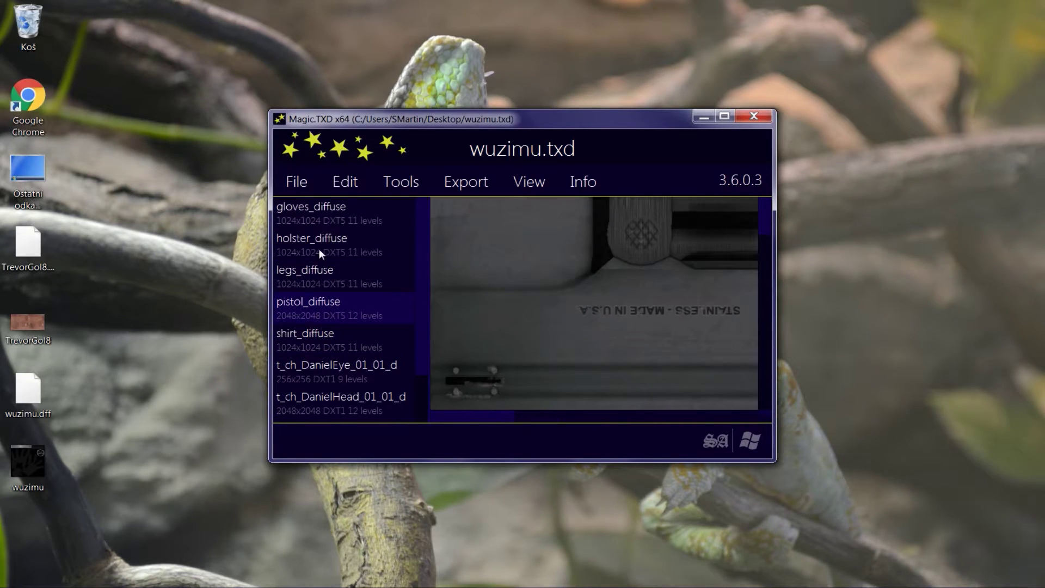
{"action": "scroll", "coordinate": [323, 280], "scroll_direction": "down", "scroll_amount": 1}
{"action": "left_click", "coordinate": [325, 314]}
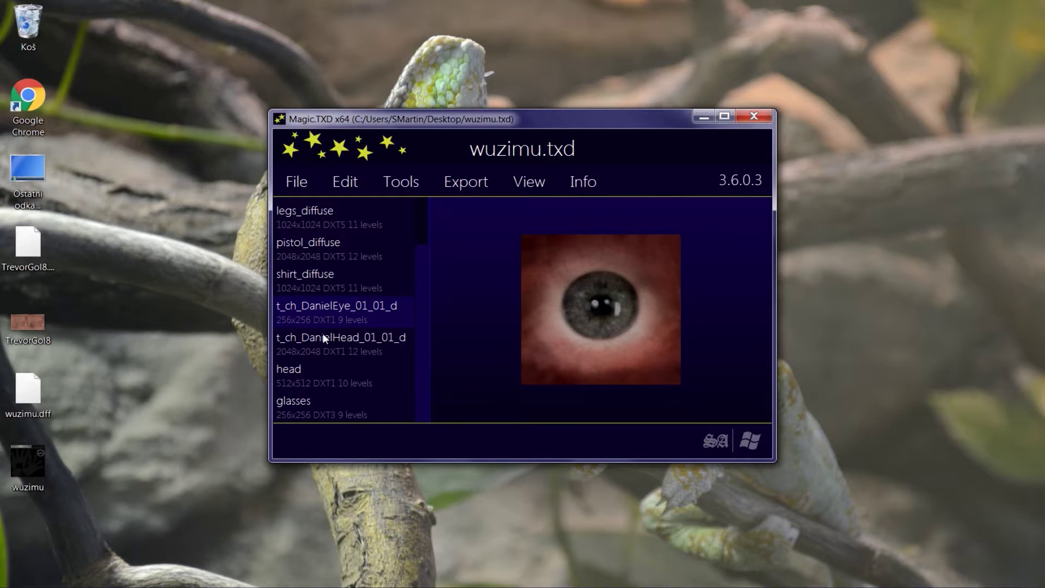
{"action": "left_click", "coordinate": [324, 338]}
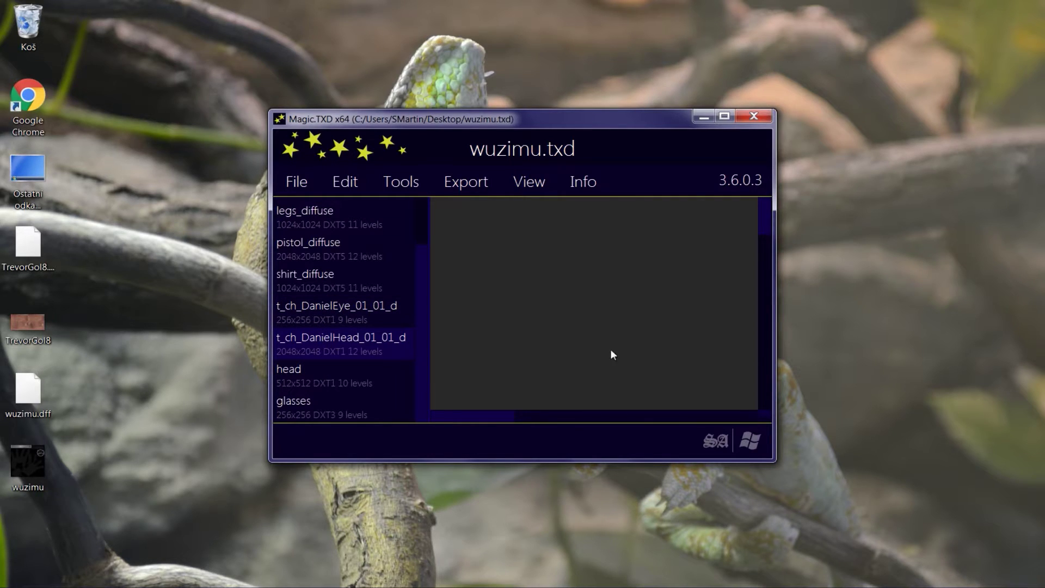
{"action": "left_click", "coordinate": [524, 180]}
{"action": "left_click", "coordinate": [534, 210]}
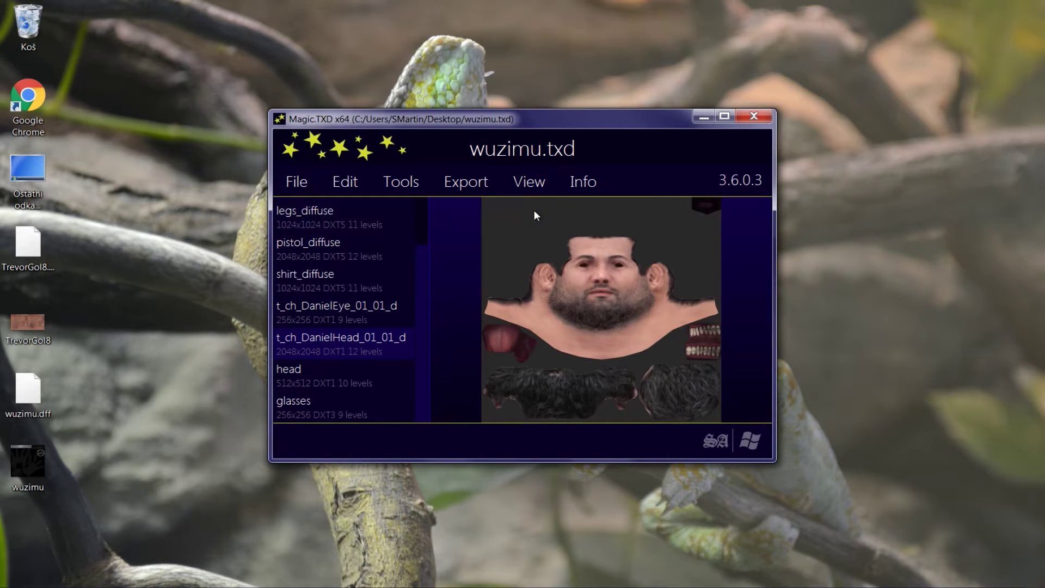
{"action": "left_click", "coordinate": [466, 182]}
Step: Export t_ch_DanielHead_01_01_d as a PNG to the Desktop
{"action": "left_click", "coordinate": [467, 207]}
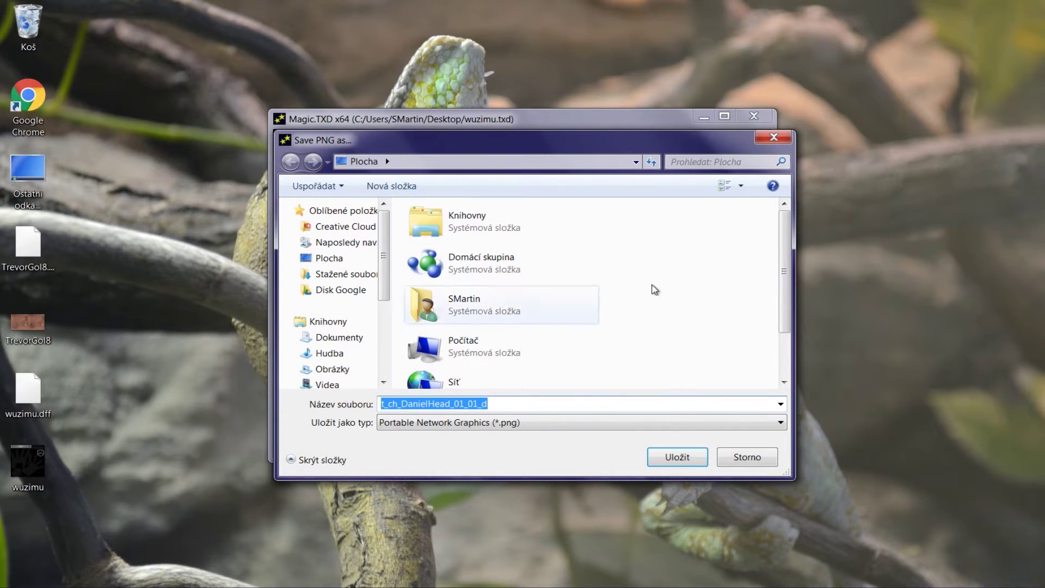
{"action": "scroll", "coordinate": [785, 240], "scroll_direction": "down", "scroll_amount": 2}
{"action": "left_click", "coordinate": [683, 456]}
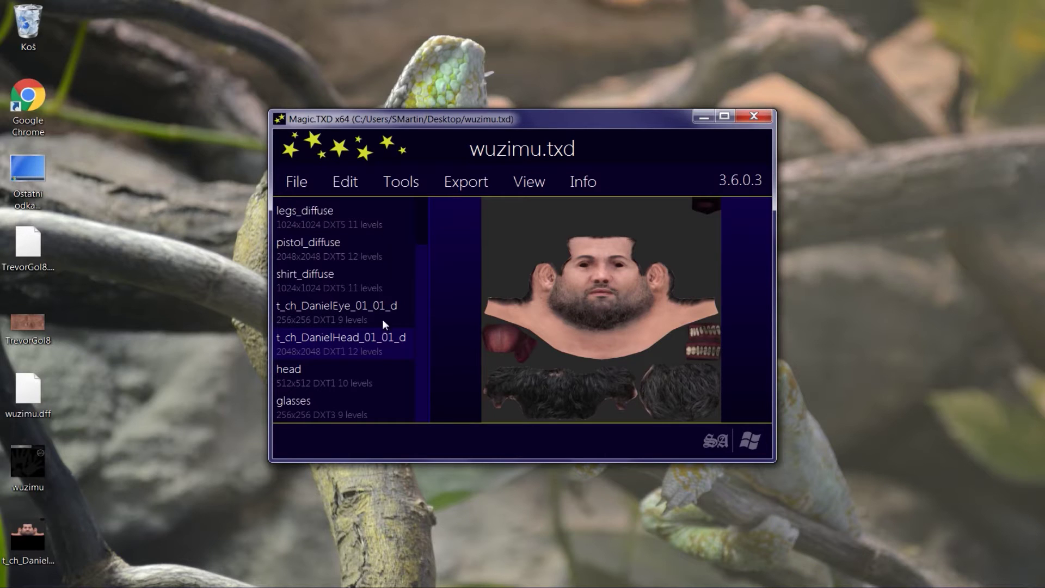
Step: Export t_ch_DanielEye_01_01_d as a PNG to the Desktop
{"action": "left_click", "coordinate": [335, 309]}
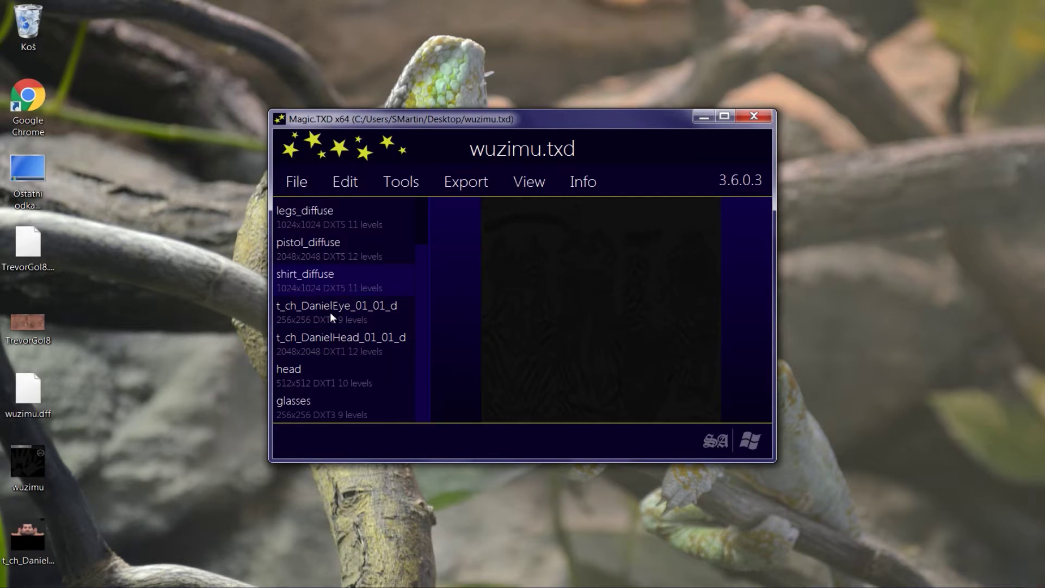
{"action": "left_click", "coordinate": [401, 181]}
{"action": "left_click", "coordinate": [453, 207]}
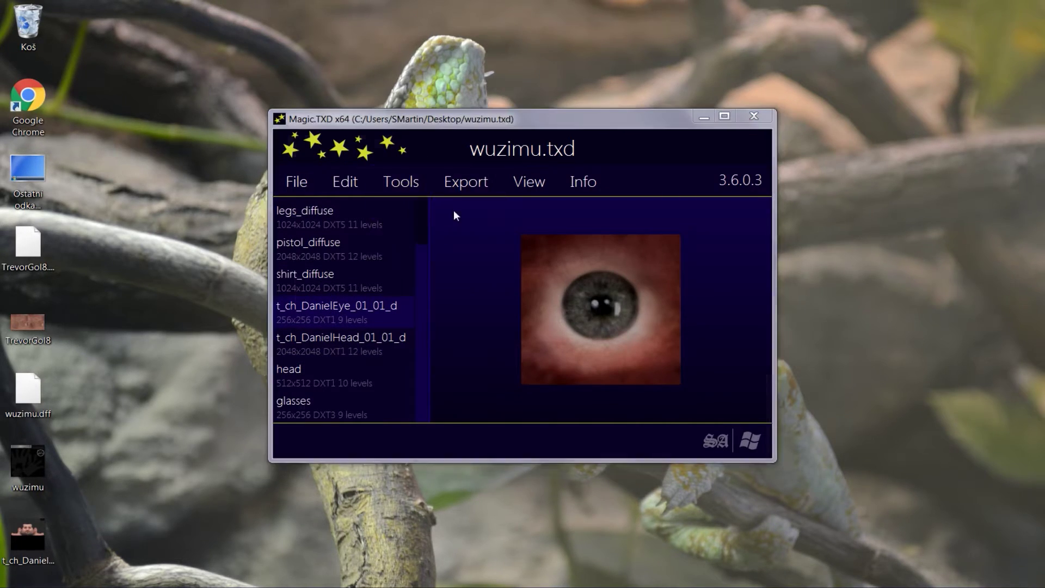
{"action": "left_click", "coordinate": [693, 456]}
Step: Export the head texture as a PNG to the Desktop, then quit Magic.TXD
{"action": "left_click", "coordinate": [315, 378]}
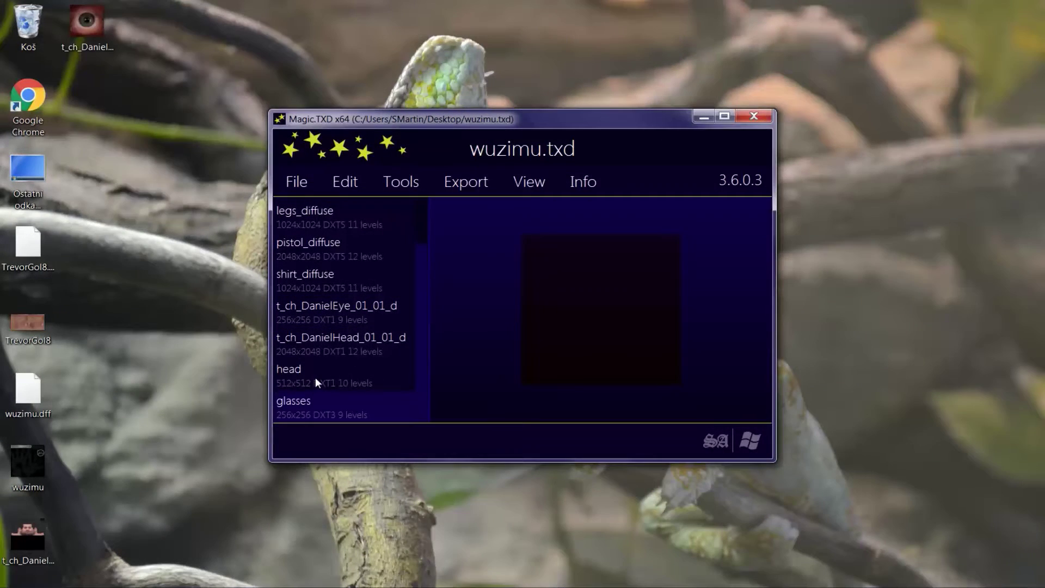
{"action": "left_click", "coordinate": [449, 181]}
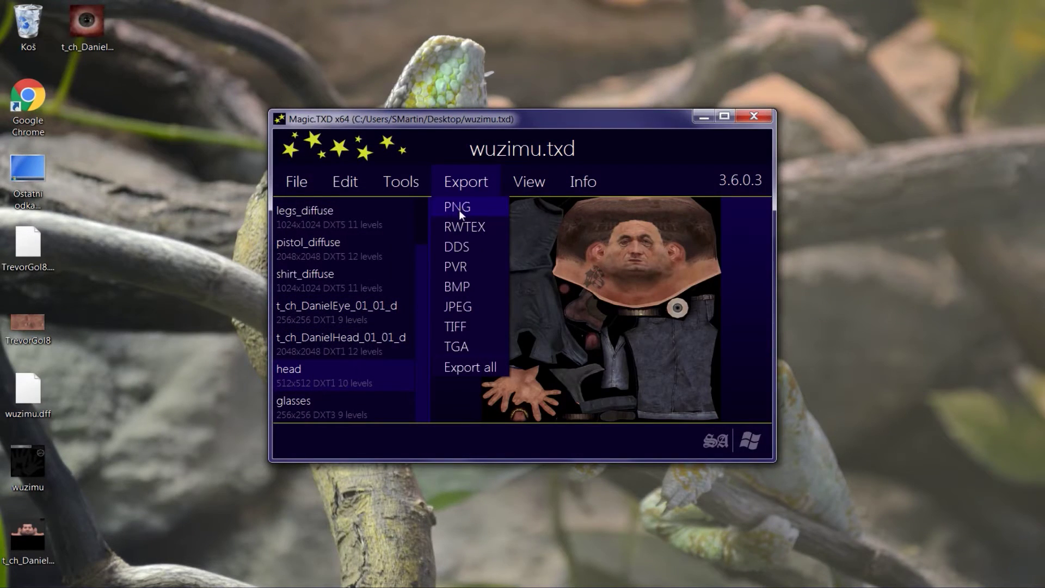
{"action": "left_click", "coordinate": [459, 207]}
{"action": "left_click", "coordinate": [671, 452]}
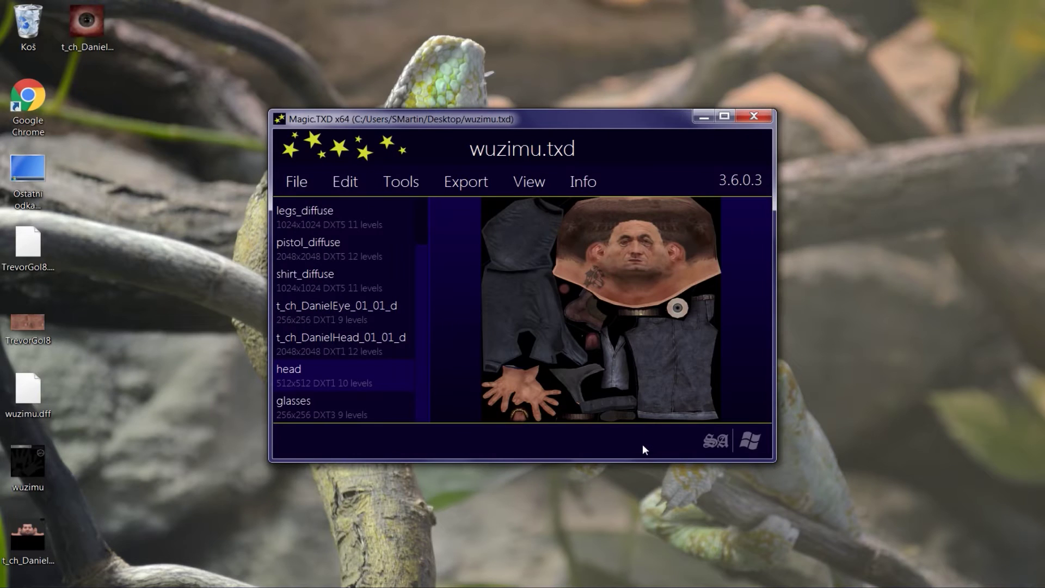
{"action": "left_click", "coordinate": [293, 185]}
{"action": "left_click", "coordinate": [317, 309]}
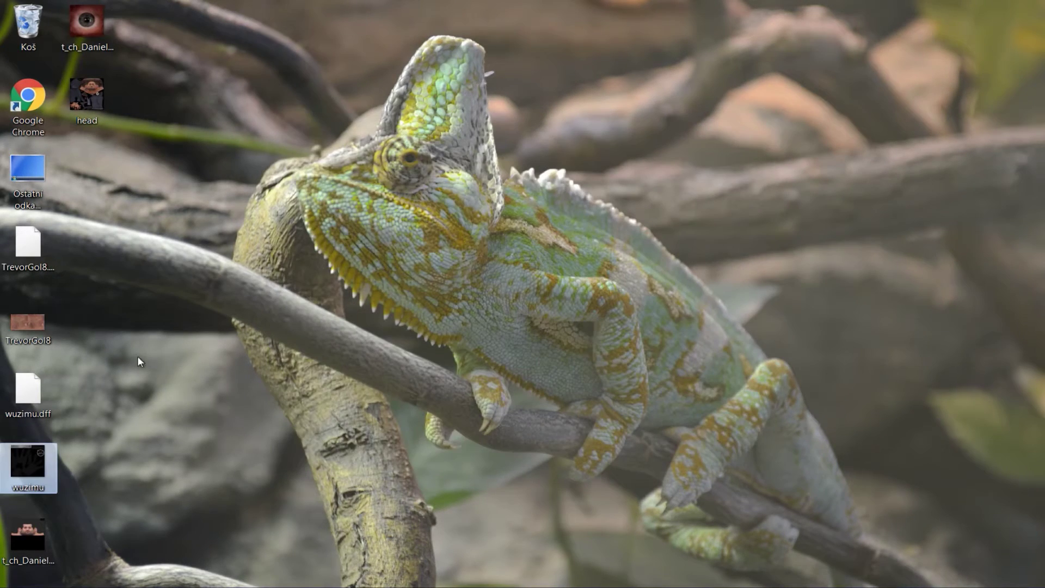
Step: Open TrevorGol8.txd in Magic.TXD and preview its textures, including the teeth
{"action": "double_click", "coordinate": [41, 319]}
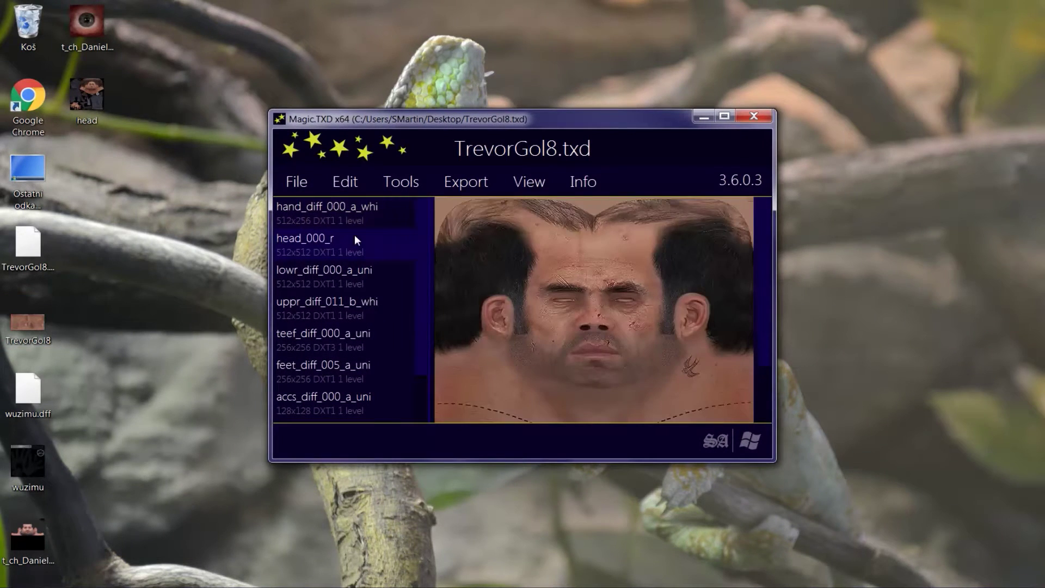
{"action": "scroll", "coordinate": [349, 284], "scroll_direction": "down", "scroll_amount": 2}
{"action": "left_click", "coordinate": [335, 398]}
{"action": "left_click", "coordinate": [333, 376]}
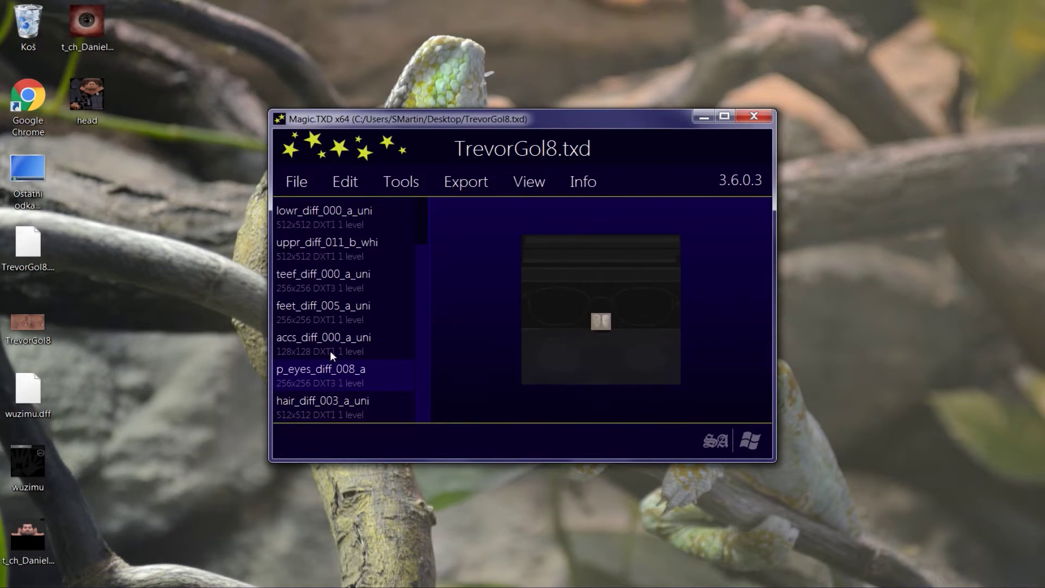
{"action": "left_click", "coordinate": [332, 355]}
{"action": "left_click", "coordinate": [321, 276]}
{"action": "scroll", "coordinate": [322, 276], "scroll_direction": "up", "scroll_amount": 2}
Step: Add head.png from the Plocha desktop as a DXT1-compressed texture named head
{"action": "left_click", "coordinate": [330, 186]}
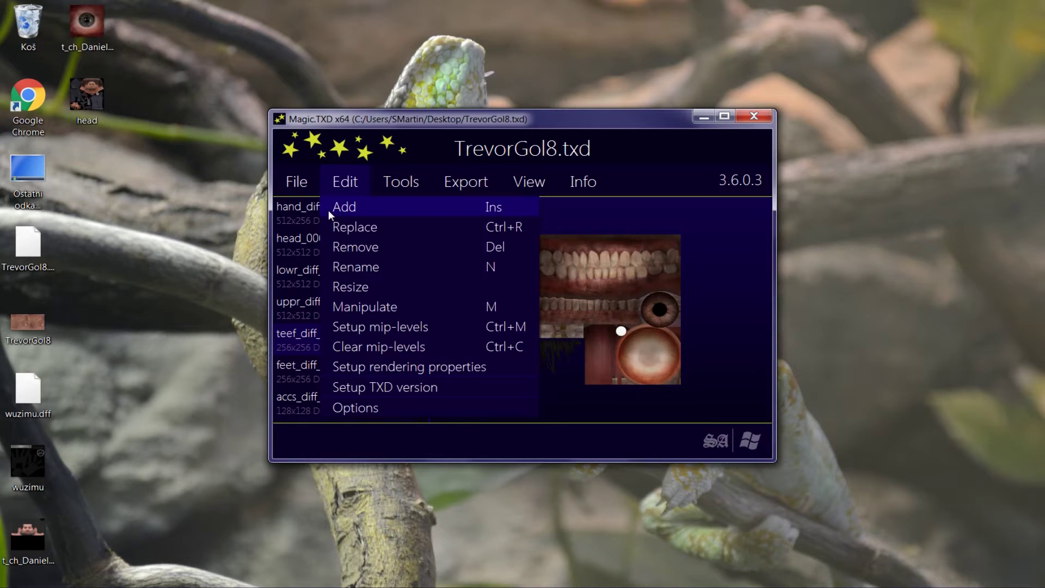
{"action": "left_click", "coordinate": [328, 210]}
{"action": "left_click_drag", "start_coordinate": [648, 242], "coordinate": [645, 301]}
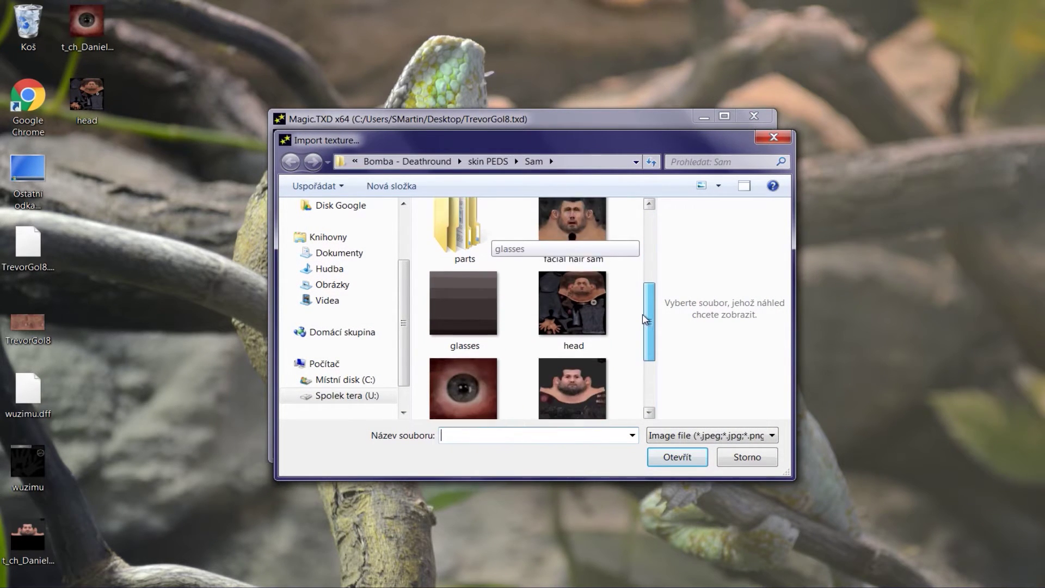
{"action": "left_click_drag", "start_coordinate": [646, 301], "coordinate": [648, 229]}
{"action": "scroll", "coordinate": [406, 201], "scroll_direction": "up", "scroll_amount": 2}
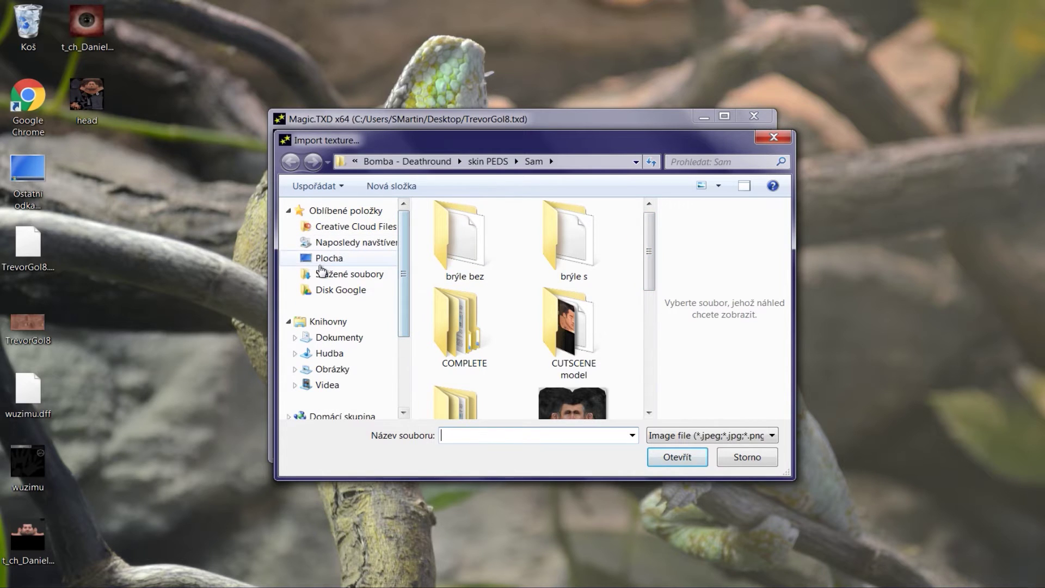
{"action": "left_click", "coordinate": [329, 258]}
{"action": "left_click_drag", "start_coordinate": [649, 250], "coordinate": [648, 305]}
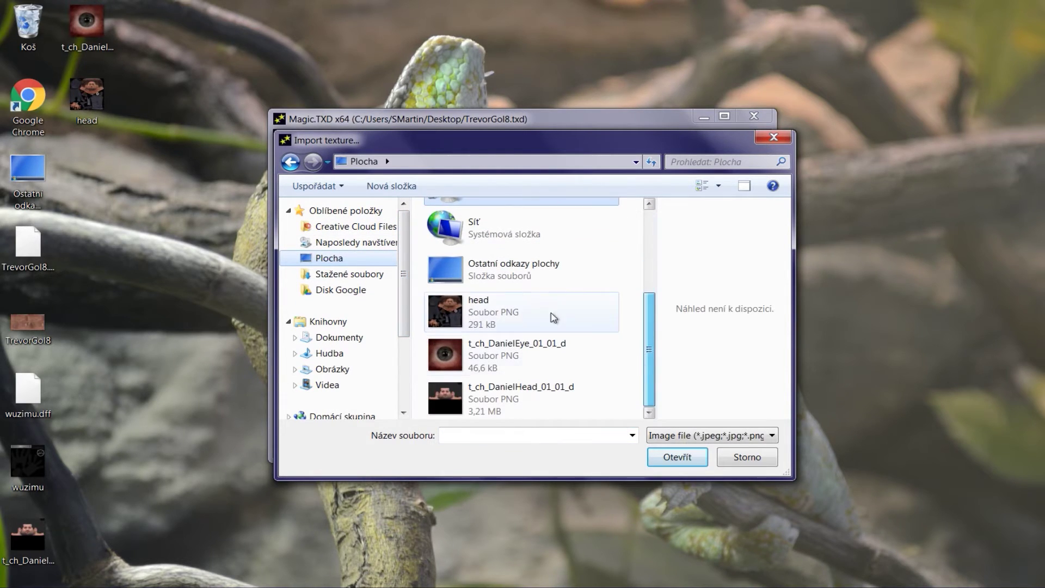
{"action": "left_click", "coordinate": [556, 313]}
{"action": "left_click", "coordinate": [691, 458]}
{"action": "left_click", "coordinate": [395, 292]}
{"action": "left_click", "coordinate": [720, 417]}
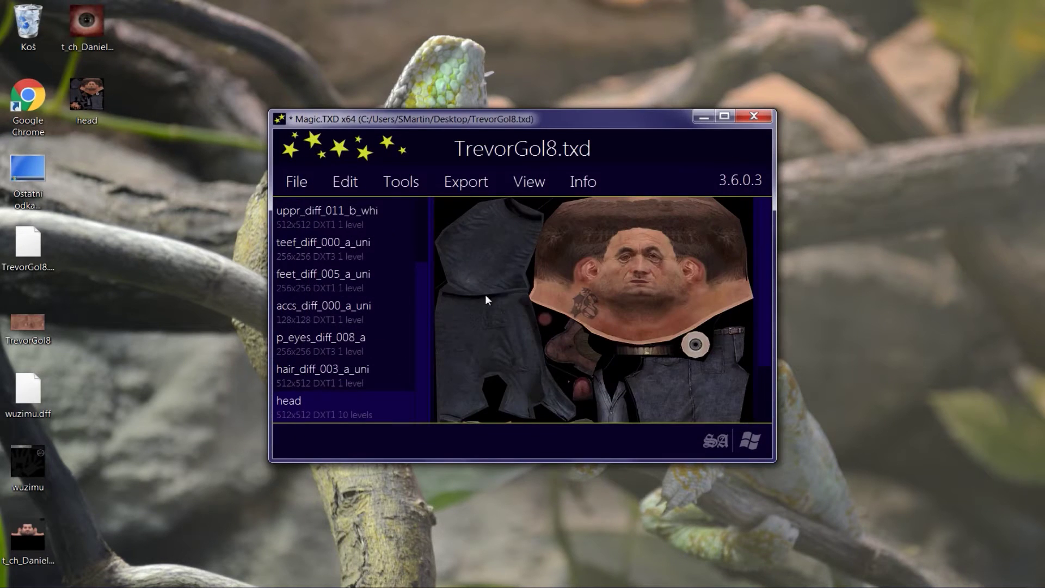
Step: Compare the hair, hand and jeans textures against the head_000_r texture
{"action": "mouse_move", "coordinate": [420, 283]}
{"action": "left_mouse_down"}
{"action": "mouse_move", "coordinate": [433, 237]}
{"action": "mouse_move", "coordinate": [431, 309]}
{"action": "mouse_move", "coordinate": [421, 249]}
{"action": "left_mouse_up"}
{"action": "left_click", "coordinate": [349, 368]}
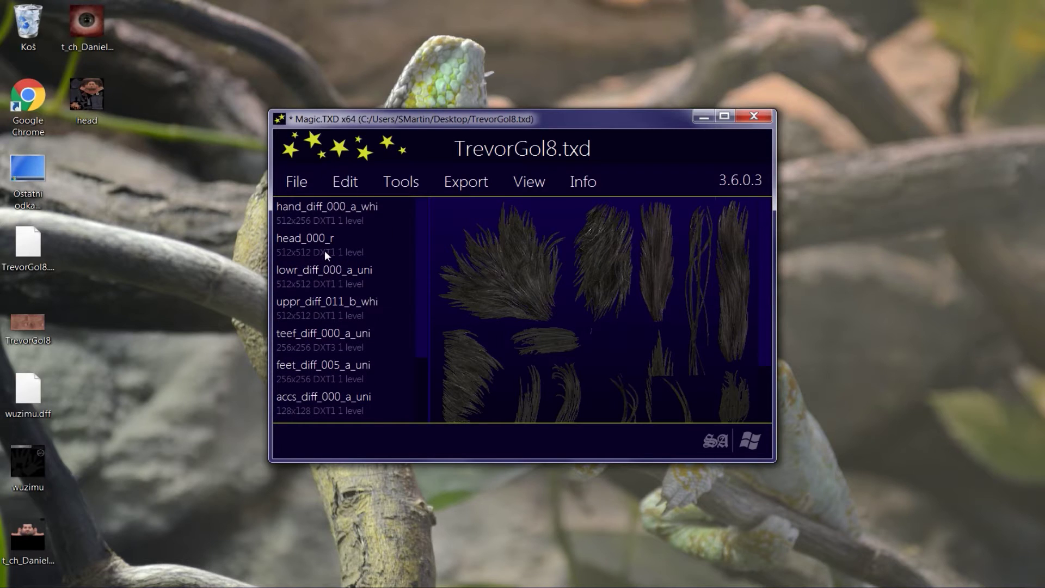
{"action": "left_click", "coordinate": [324, 250]}
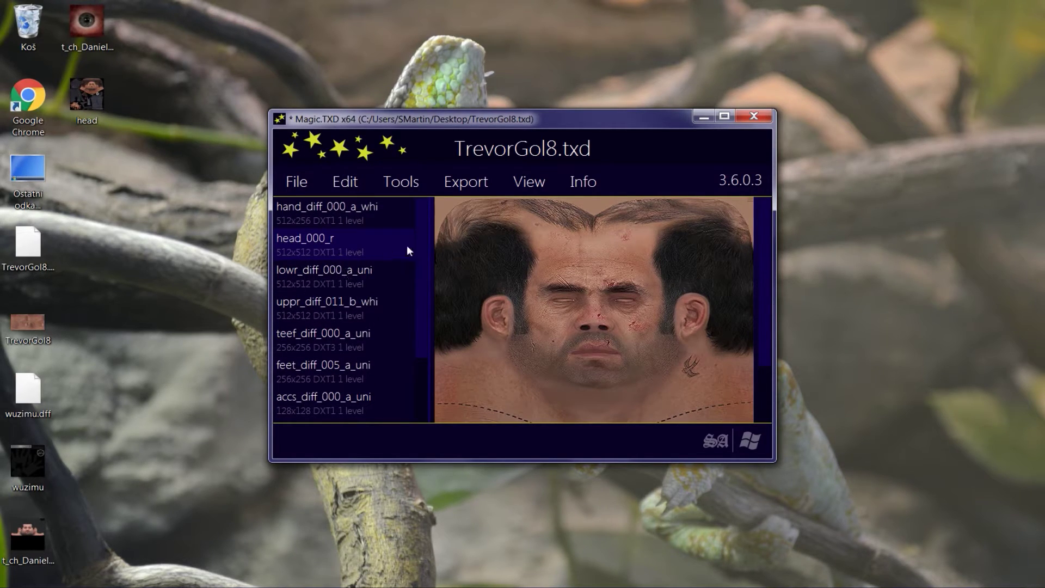
{"action": "left_click", "coordinate": [334, 218]}
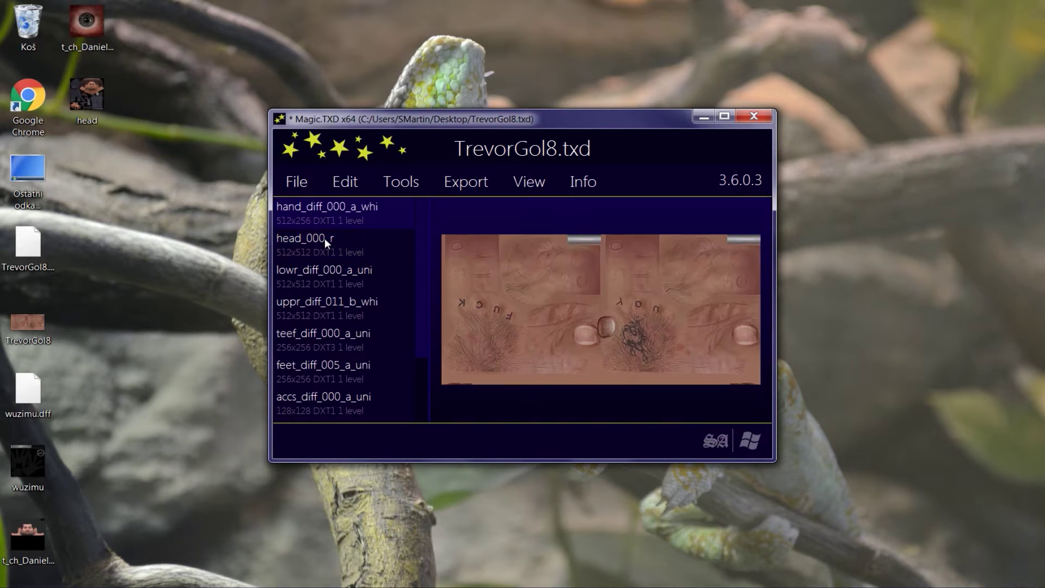
{"action": "left_click", "coordinate": [325, 237]}
{"action": "left_click", "coordinate": [330, 268]}
{"action": "left_click", "coordinate": [328, 247]}
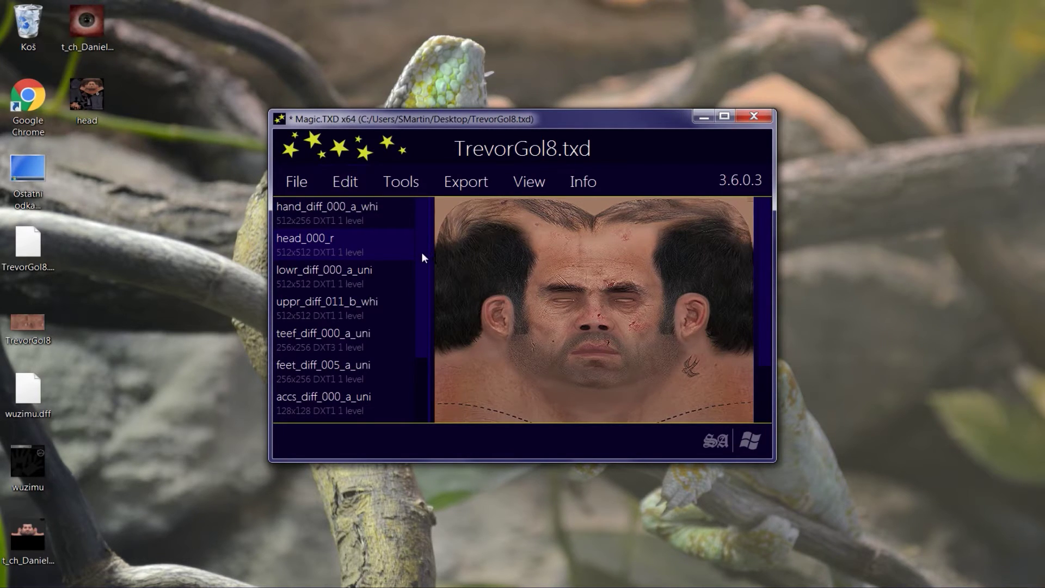
{"action": "mouse_move", "coordinate": [422, 253]}
{"action": "left_mouse_down"}
{"action": "mouse_move", "coordinate": [419, 292]}
{"action": "mouse_move", "coordinate": [420, 214]}
{"action": "left_mouse_up"}
{"action": "left_click", "coordinate": [393, 182]}
{"action": "mouse_move", "coordinate": [344, 182]}
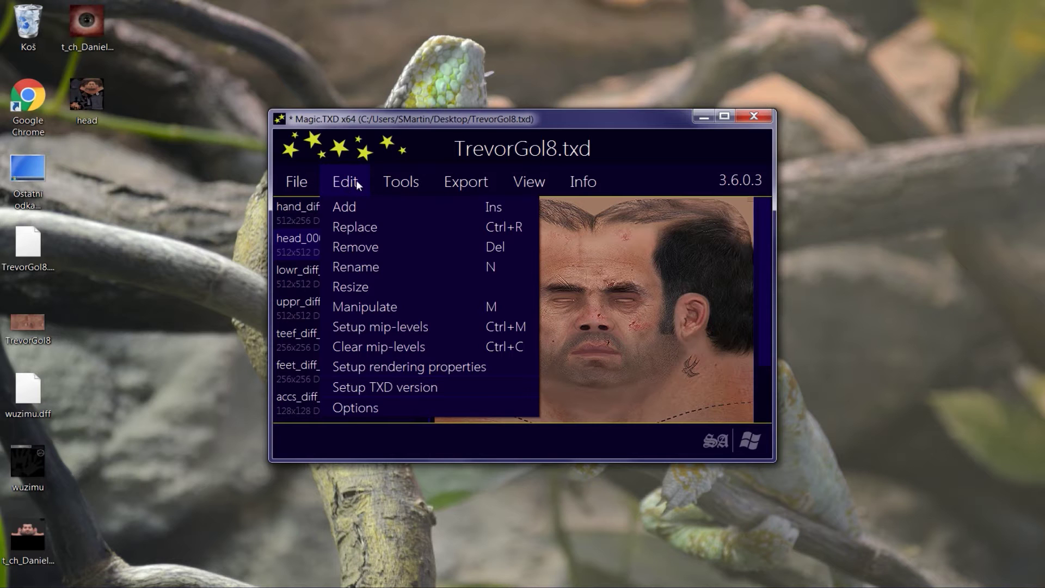
Step: Add the exported eye PNG as a DXT1-compressed texture
{"action": "left_click", "coordinate": [349, 207]}
{"action": "left_click_drag", "start_coordinate": [649, 267], "coordinate": [649, 349]}
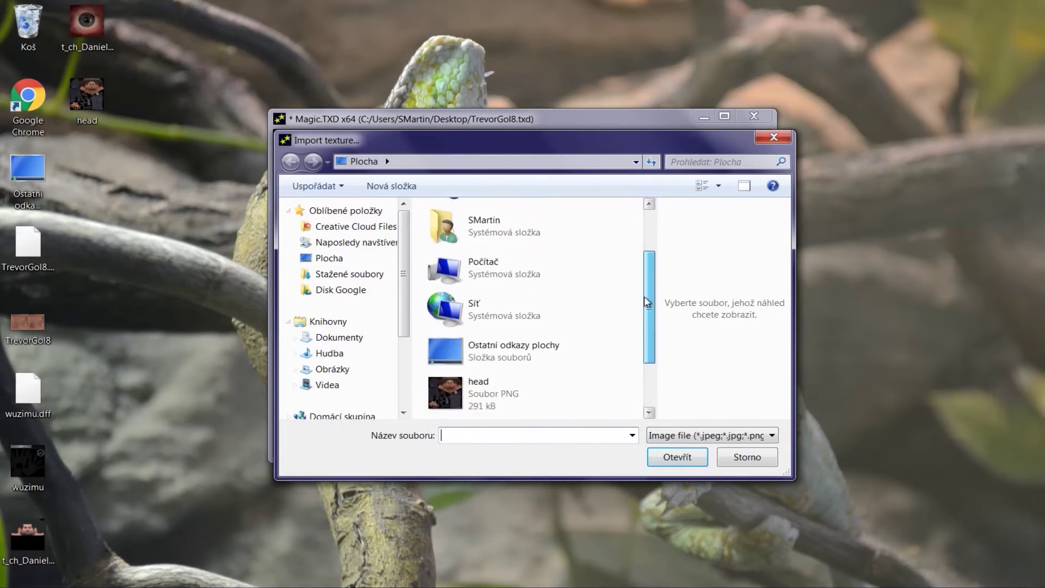
{"action": "left_click", "coordinate": [524, 355]}
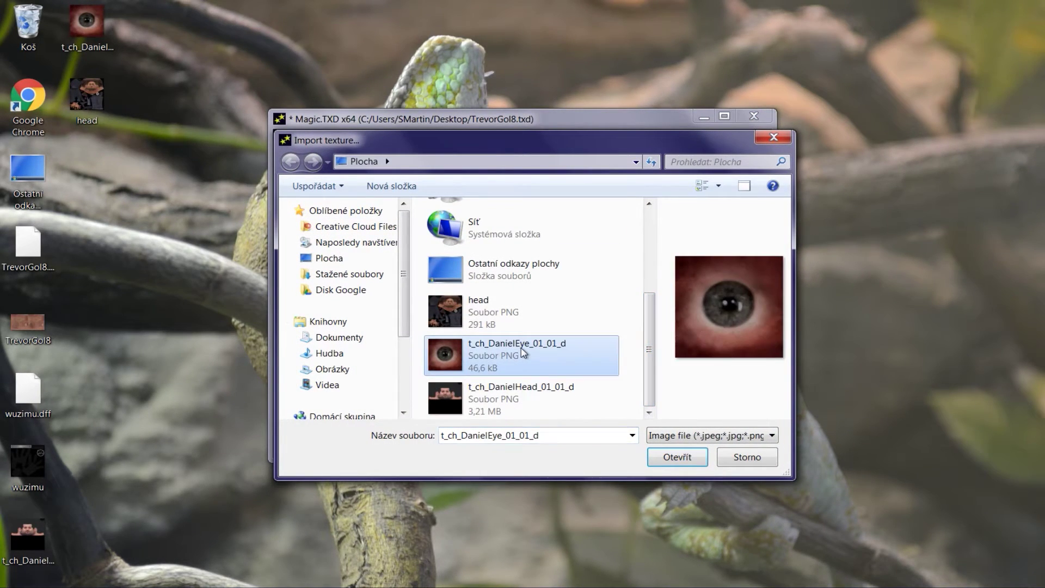
{"action": "left_click", "coordinate": [681, 457]}
{"action": "left_click", "coordinate": [322, 291]}
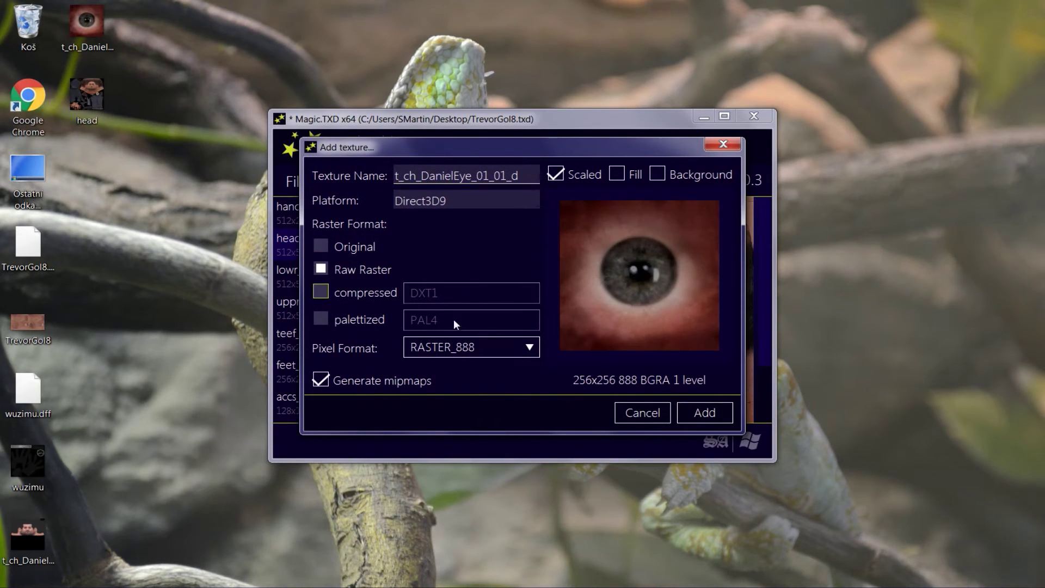
Step: Add the Daniel head PNG as the DXT1-compressed t_ch_DanielHead_01_01_d texture
{"action": "left_click", "coordinate": [348, 183]}
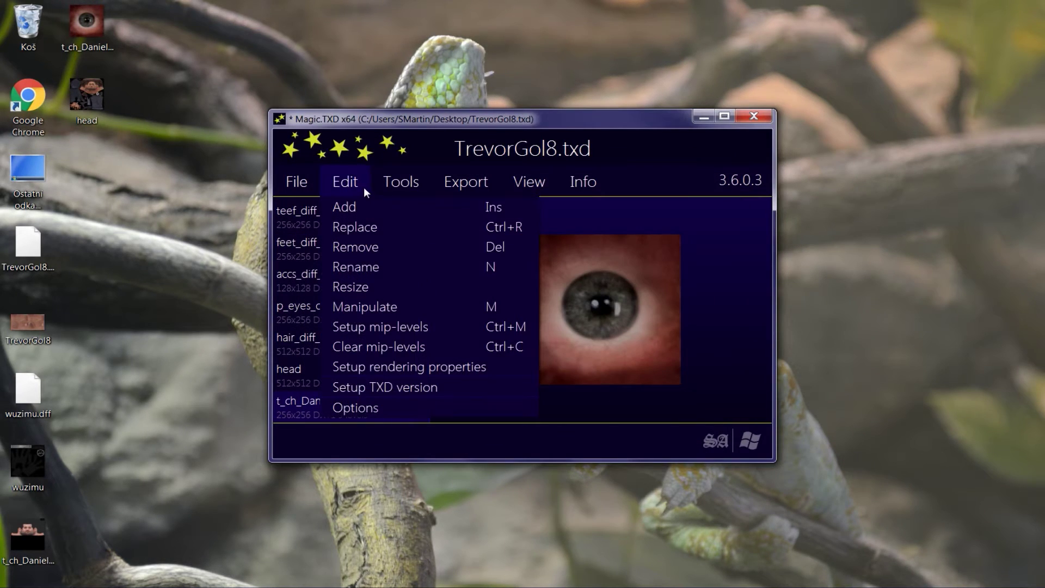
{"action": "left_click", "coordinate": [354, 210]}
{"action": "scroll", "coordinate": [660, 273], "scroll_direction": "down", "scroll_amount": 3}
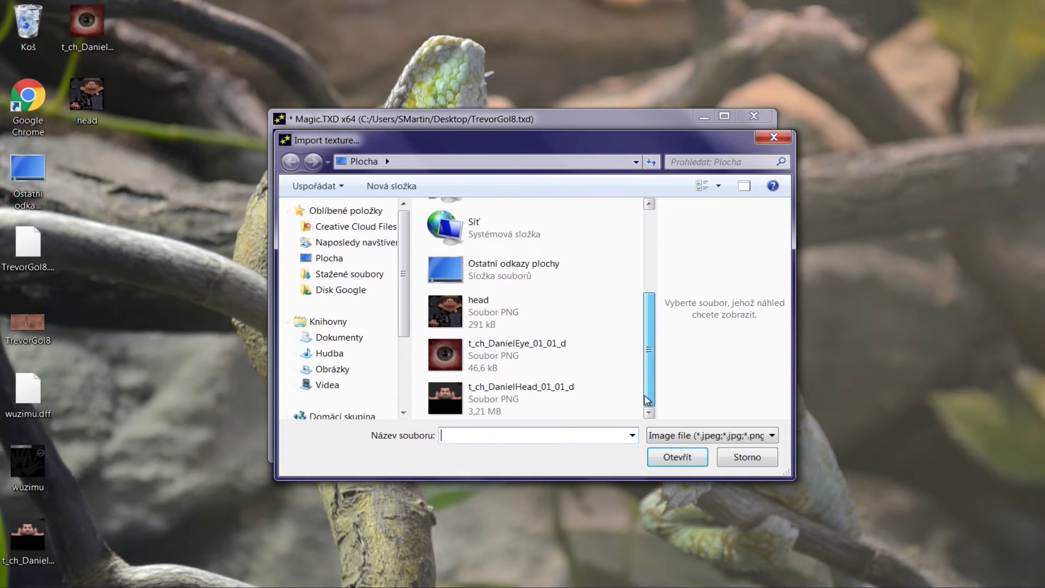
{"action": "left_click", "coordinate": [551, 409]}
{"action": "left_click", "coordinate": [525, 330]}
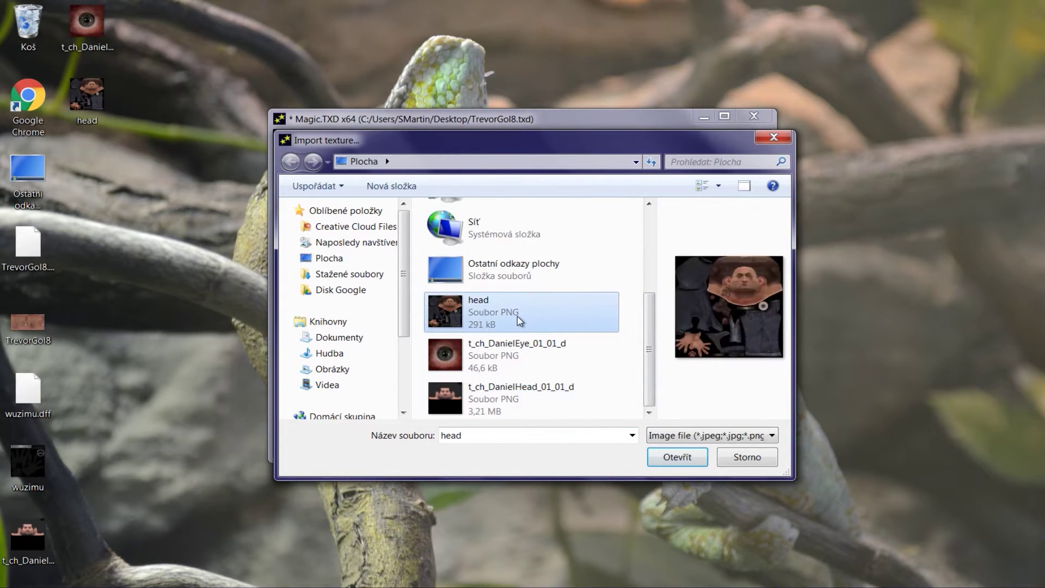
{"action": "left_click", "coordinate": [571, 416]}
{"action": "left_click", "coordinate": [673, 456]}
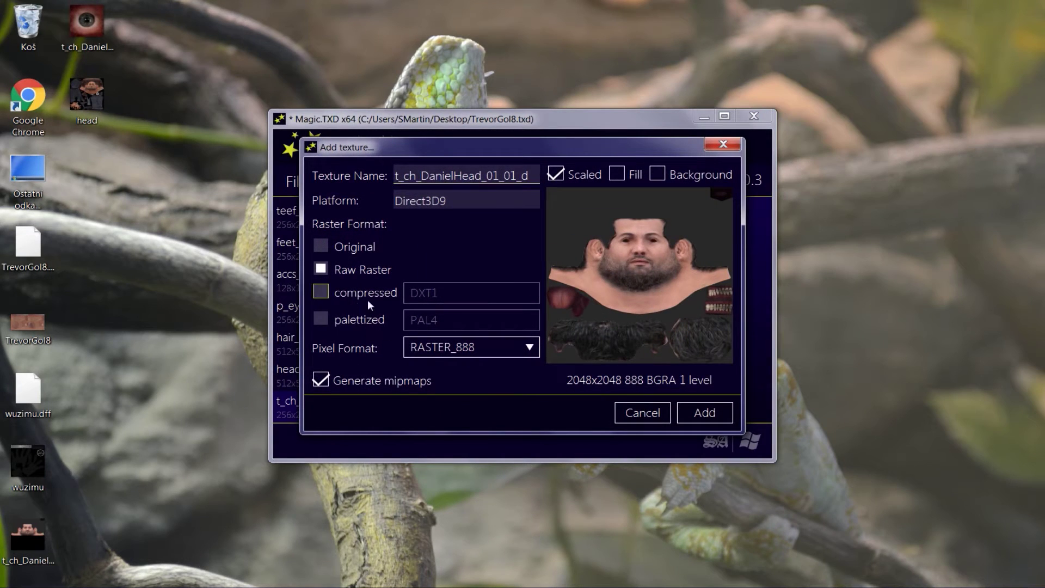
{"action": "key", "text": "Down"}
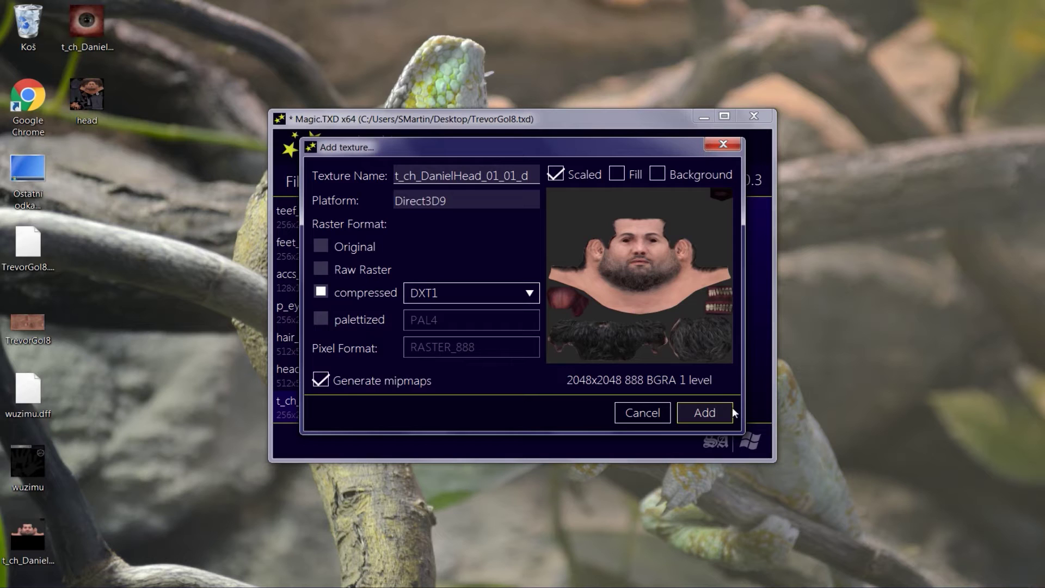
{"action": "key", "text": "Return"}
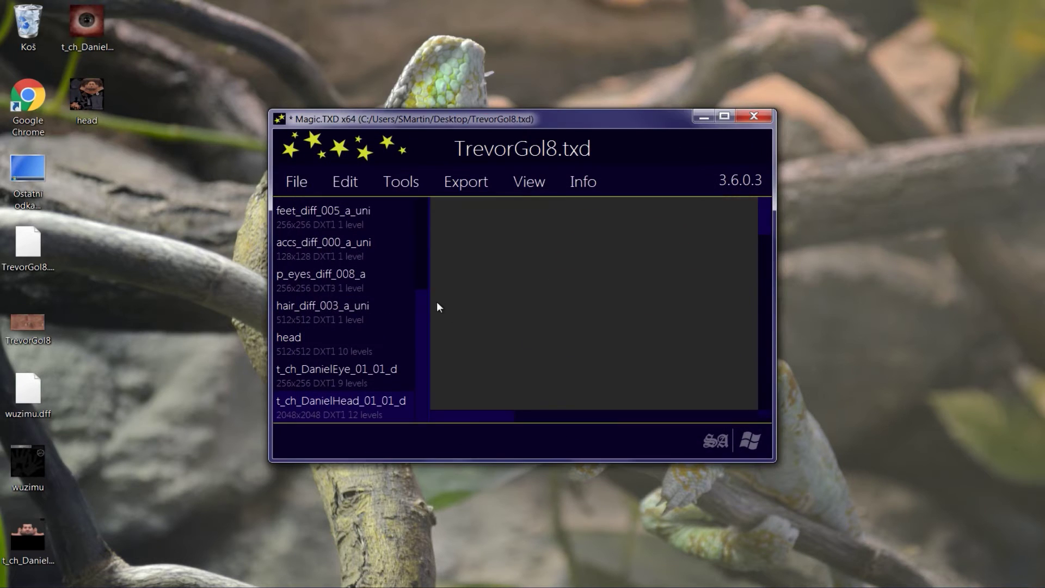
Step: Check the new t_ch_DanielEye_01_01_d eye, head and hair textures
{"action": "left_click", "coordinate": [371, 376]}
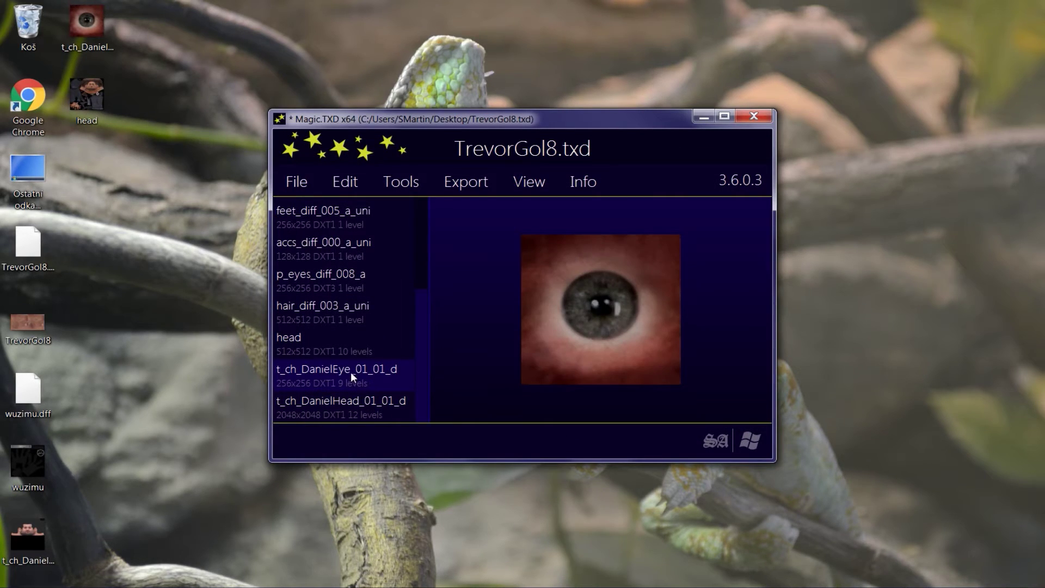
{"action": "left_click", "coordinate": [317, 343]}
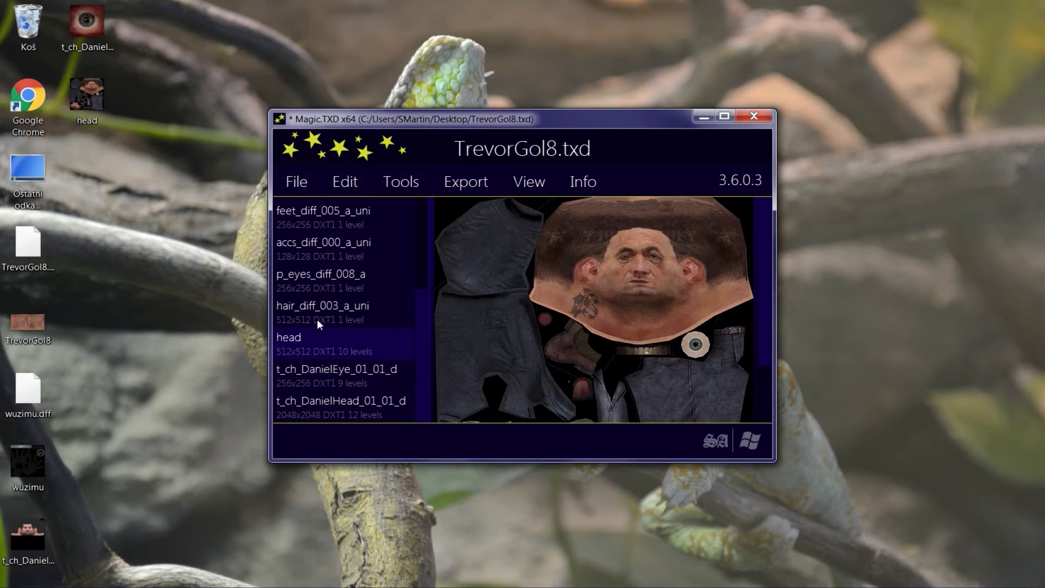
{"action": "left_click", "coordinate": [319, 324]}
{"action": "scroll", "coordinate": [310, 283], "scroll_direction": "up", "scroll_amount": 3}
{"action": "left_click", "coordinate": [298, 181]}
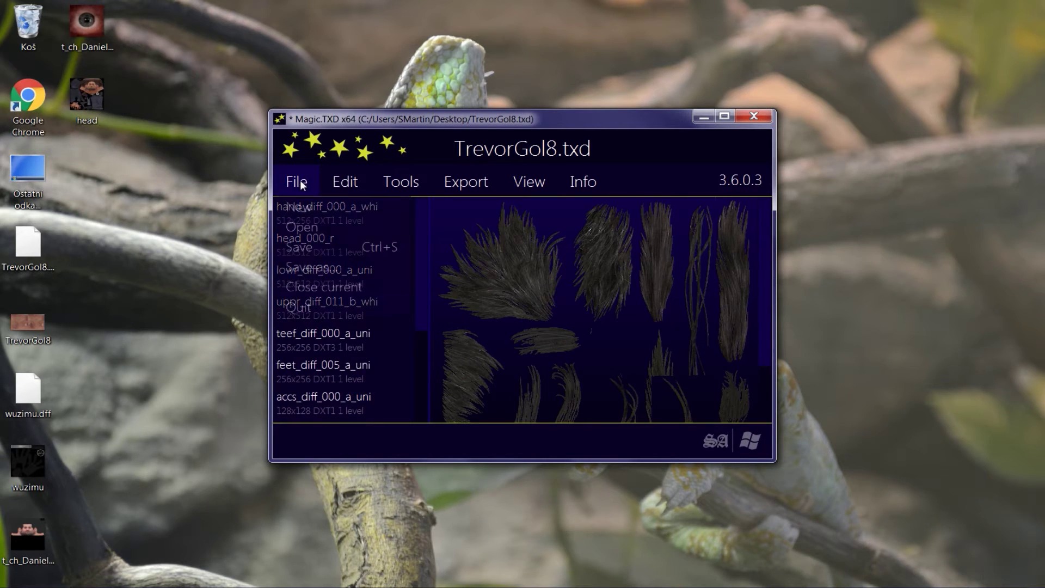
Step: Save TrevorGol8.txd, close Magic.TXD, and copy the TrevorGol8 desktop file
{"action": "left_click", "coordinate": [322, 247]}
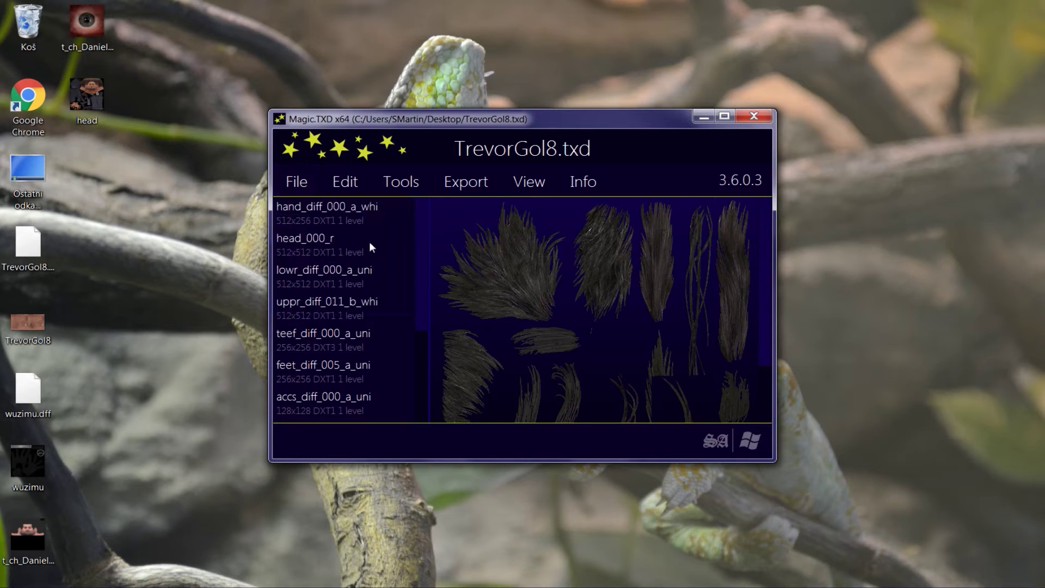
{"action": "left_click", "coordinate": [753, 116]}
{"action": "right_click", "coordinate": [38, 300]}
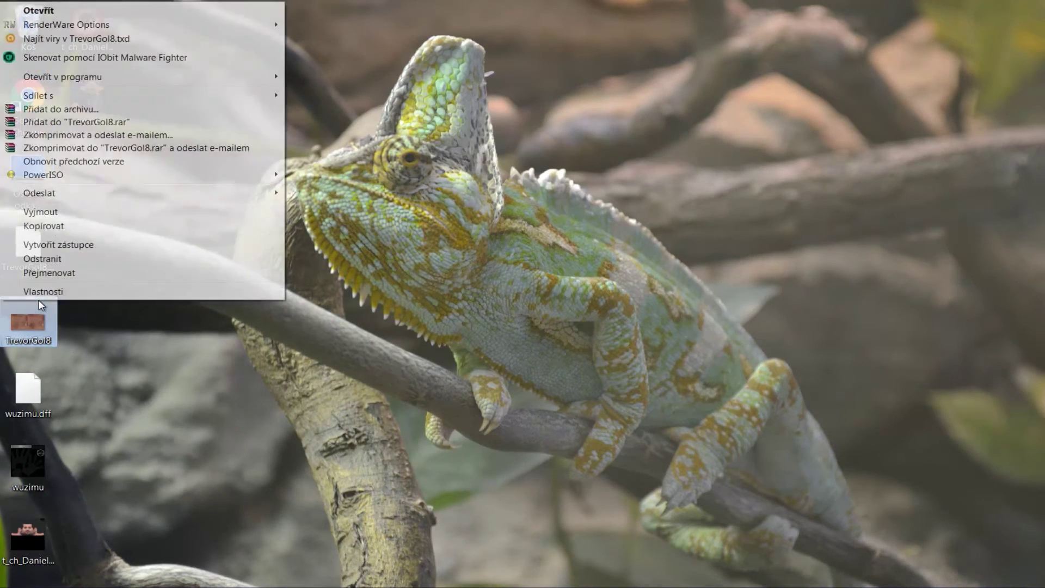
{"action": "left_click", "coordinate": [60, 225]}
{"action": "key", "text": "super+e"}
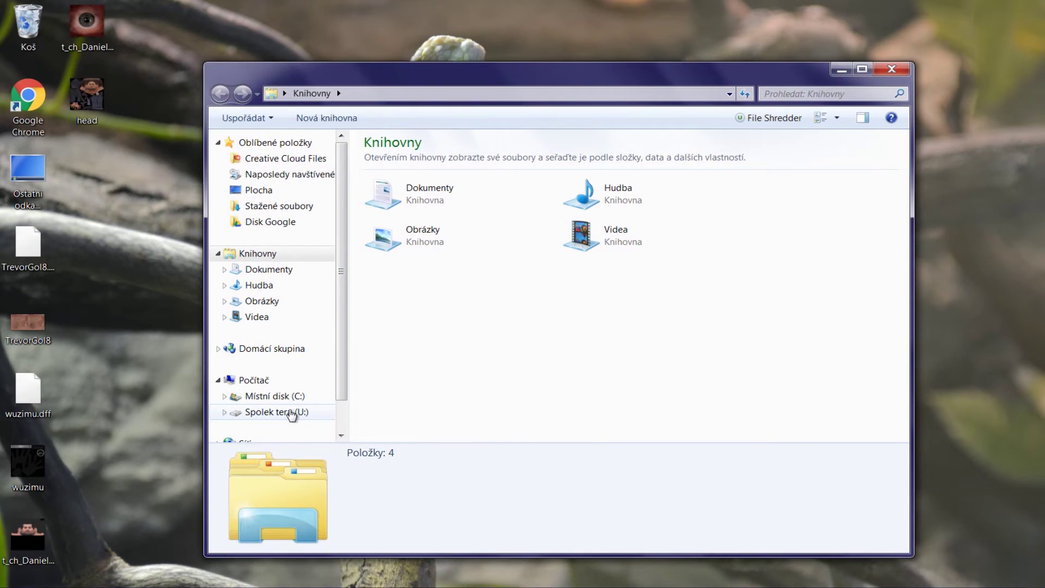
{"action": "left_click", "coordinate": [292, 414]}
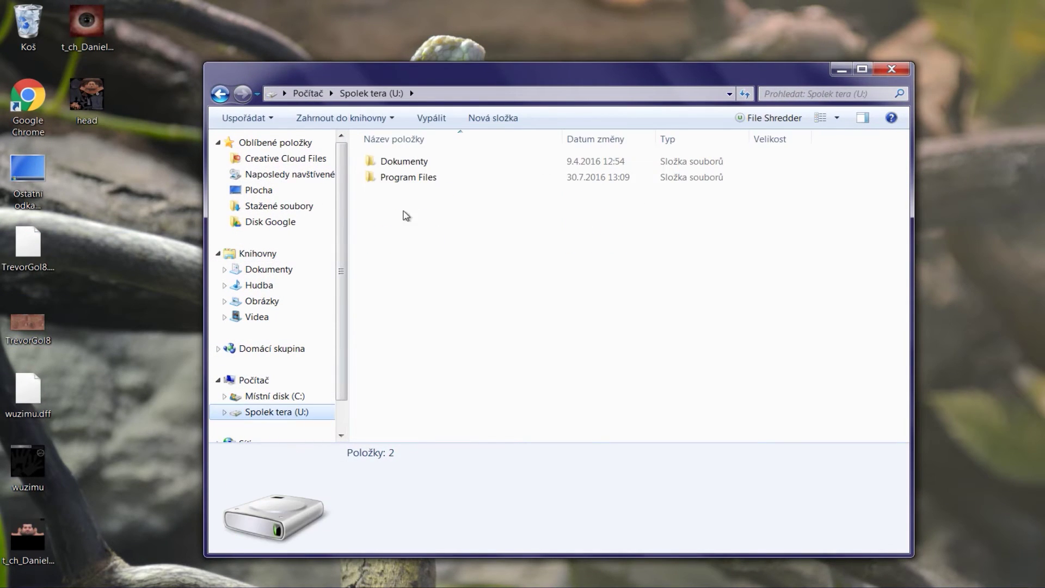
Step: Browse to C:\Program Files (x86)\GTA San Andreass\GTA San Andreas\modloader\skiny\Sam 294
{"action": "left_click", "coordinate": [261, 397]}
{"action": "double_click", "coordinate": [424, 304]}
{"action": "left_click", "coordinate": [456, 287]}
{"action": "key", "text": "g"}
{"action": "double_click", "coordinate": [428, 430]}
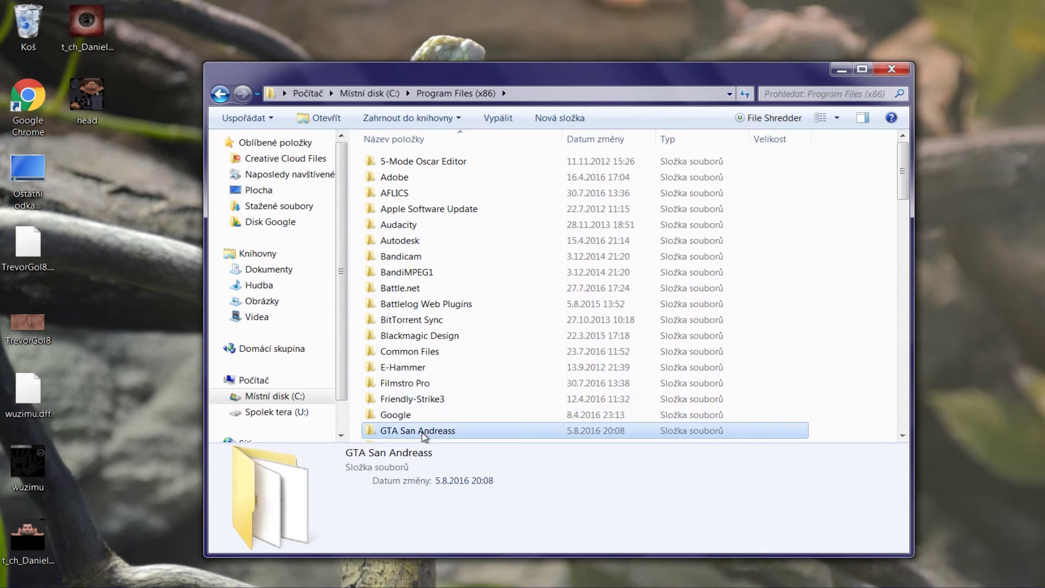
{"action": "double_click", "coordinate": [427, 240]}
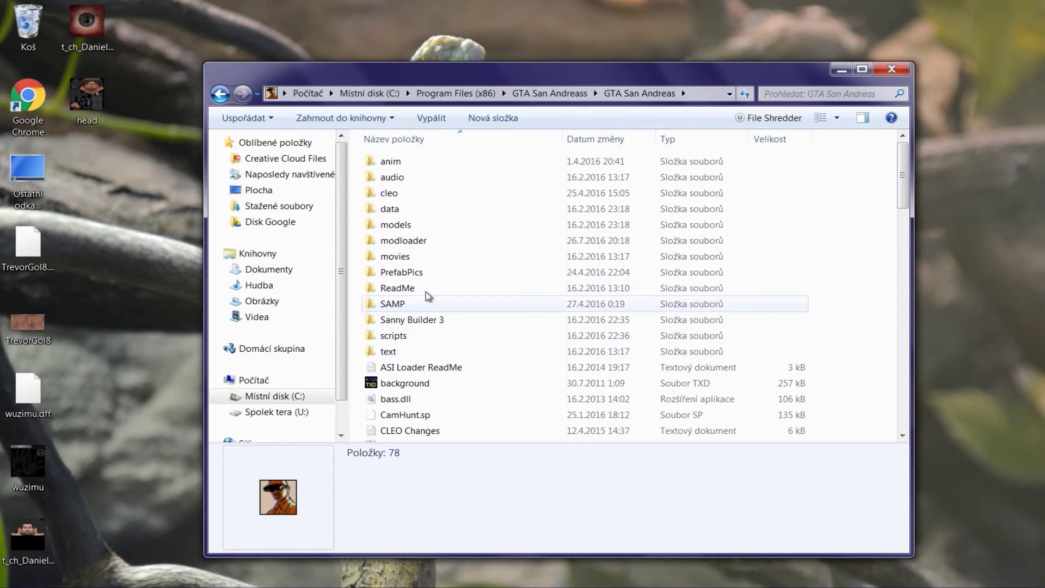
{"action": "scroll", "coordinate": [435, 286], "scroll_direction": "down", "scroll_amount": 1}
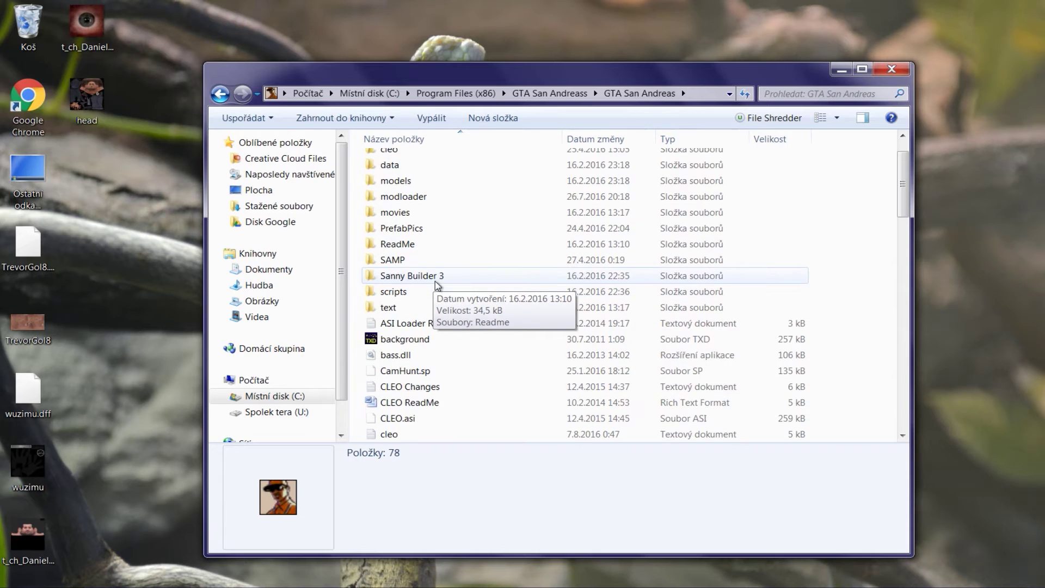
{"action": "double_click", "coordinate": [415, 197]}
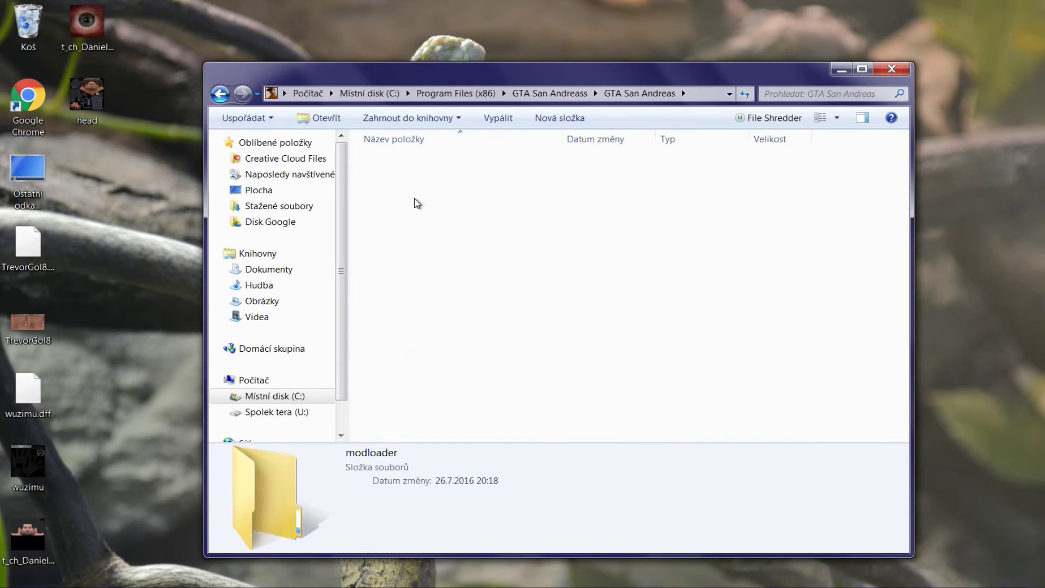
{"action": "double_click", "coordinate": [414, 289]}
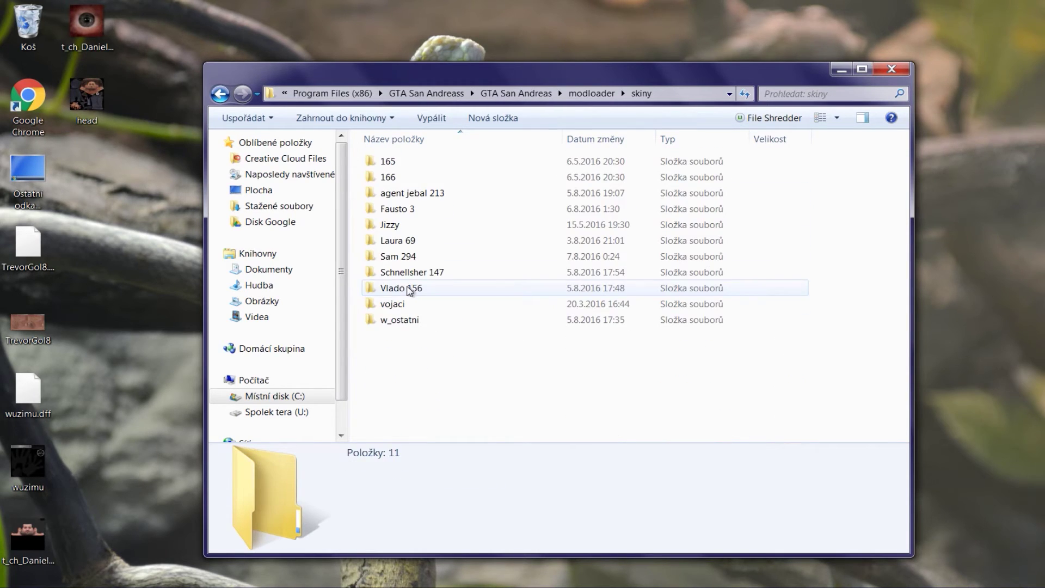
{"action": "double_click", "coordinate": [410, 256]}
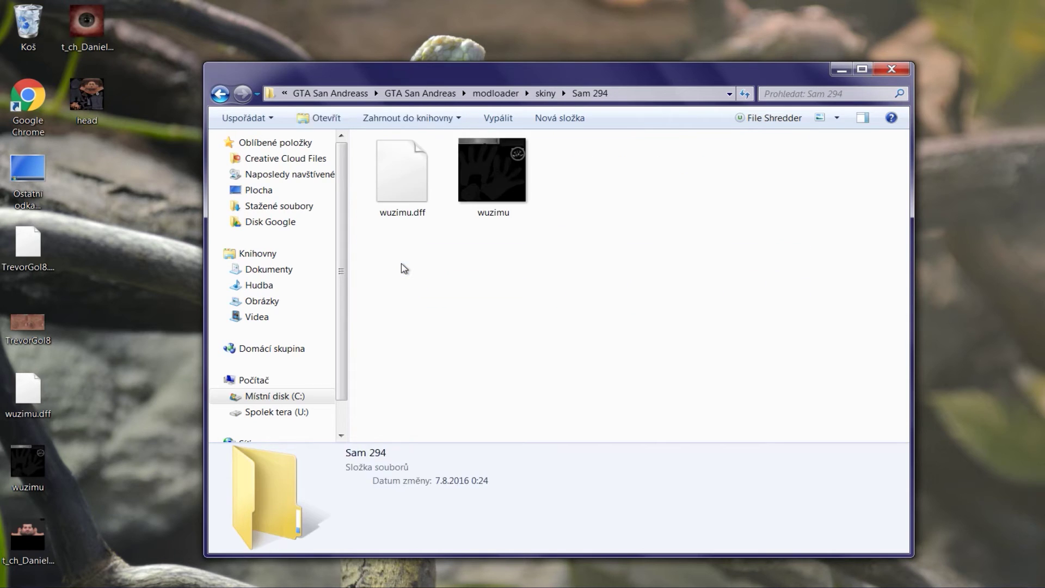
Step: Paste TrevorGol8 into Sam 294 and delete the old wuzimu texture file
{"action": "right_click", "coordinate": [570, 269]}
{"action": "left_click", "coordinate": [455, 357]}
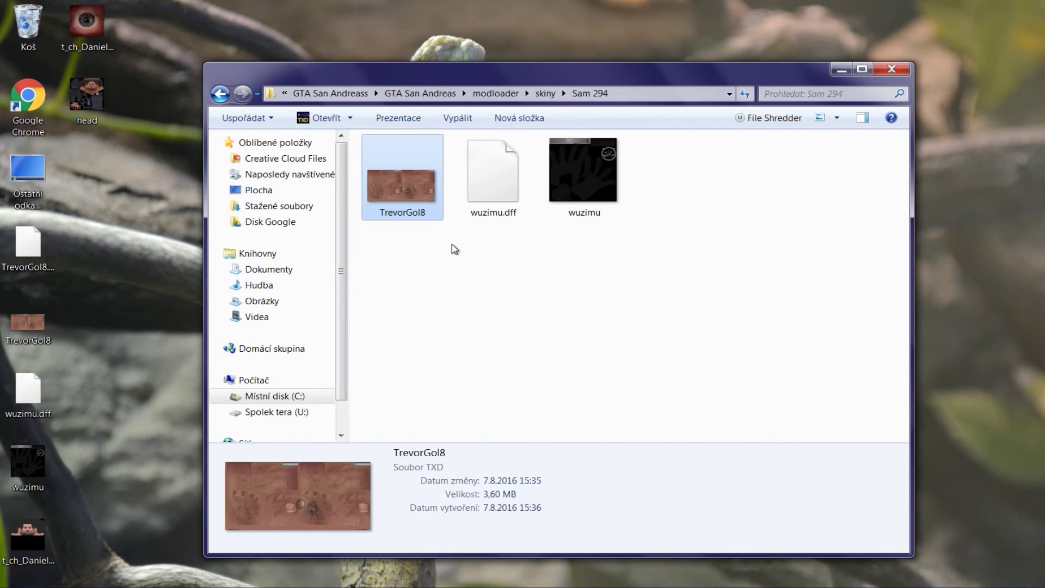
{"action": "left_click", "coordinate": [584, 213]}
{"action": "left_click", "coordinate": [584, 213]}
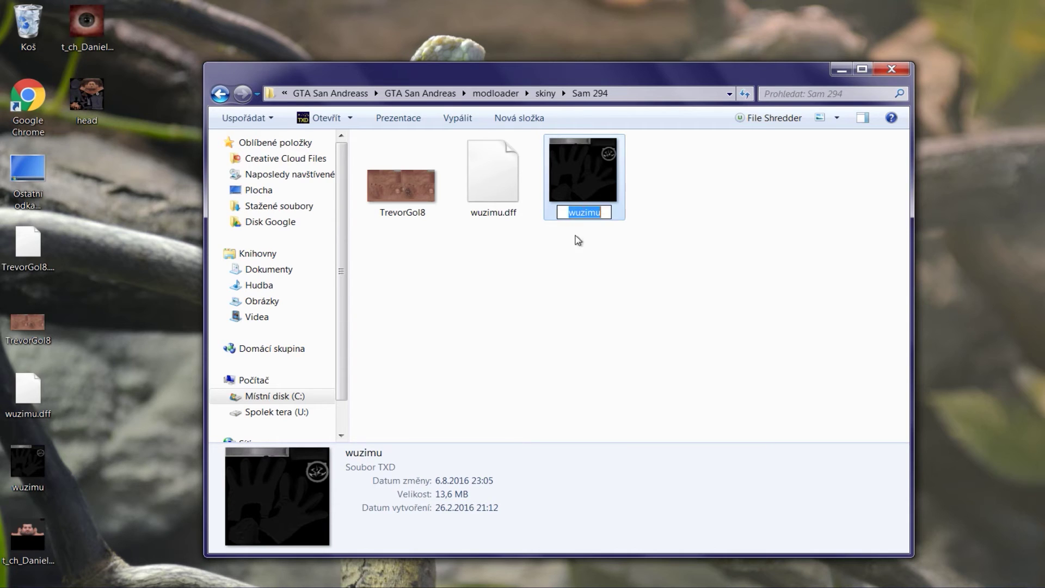
{"action": "left_click", "coordinate": [529, 284]}
{"action": "left_click", "coordinate": [601, 179]}
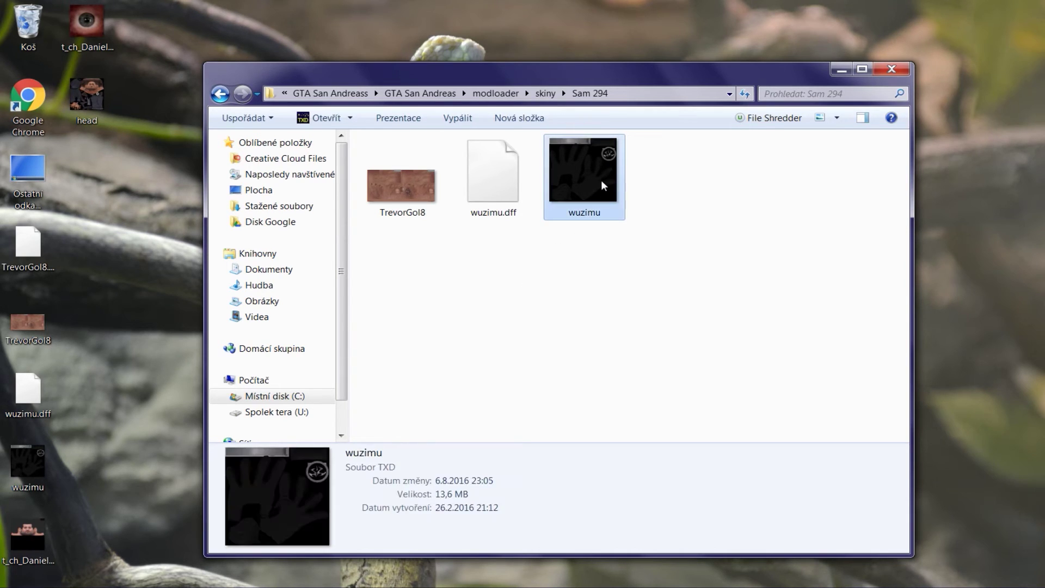
{"action": "key", "text": "Delete"}
{"action": "key", "text": "Return"}
Step: Rename TrevorGol8 to wuzimu and minimize Explorer
{"action": "left_click", "coordinate": [395, 212]}
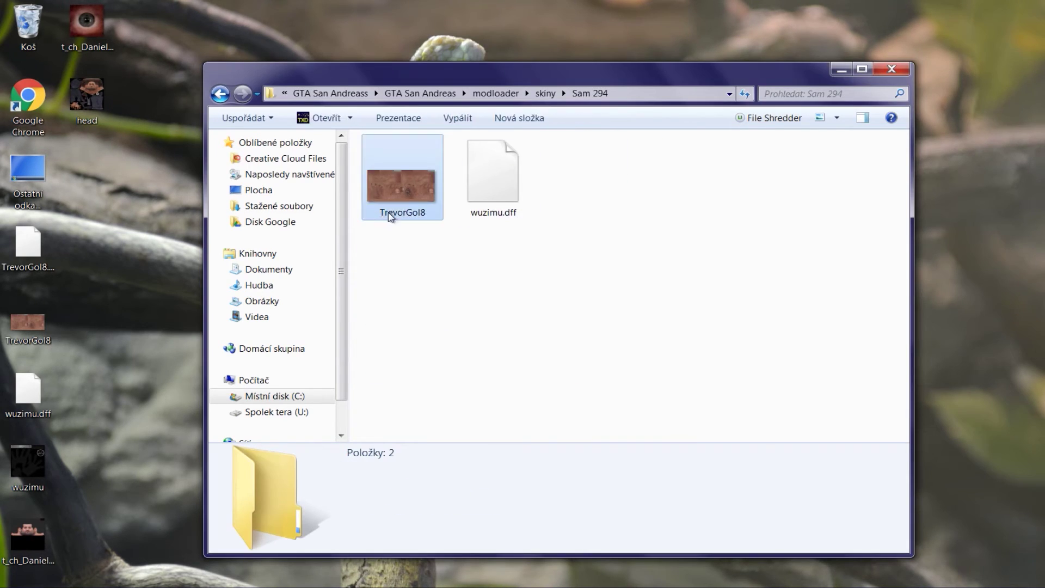
{"action": "left_click", "coordinate": [395, 213]}
{"action": "type", "text": "wuzimu"}
{"action": "key", "text": "Return"}
{"action": "left_click_drag", "start_coordinate": [479, 262], "coordinate": [454, 217]}
{"action": "left_click", "coordinate": [506, 337]}
{"action": "left_click_drag", "start_coordinate": [412, 260], "coordinate": [503, 210]}
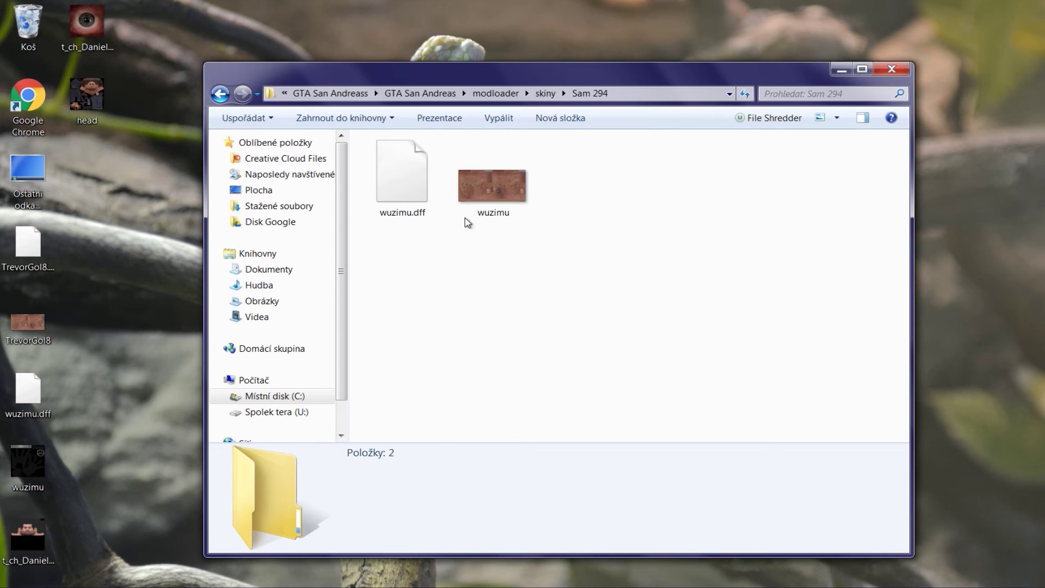
{"action": "left_click", "coordinate": [841, 68]}
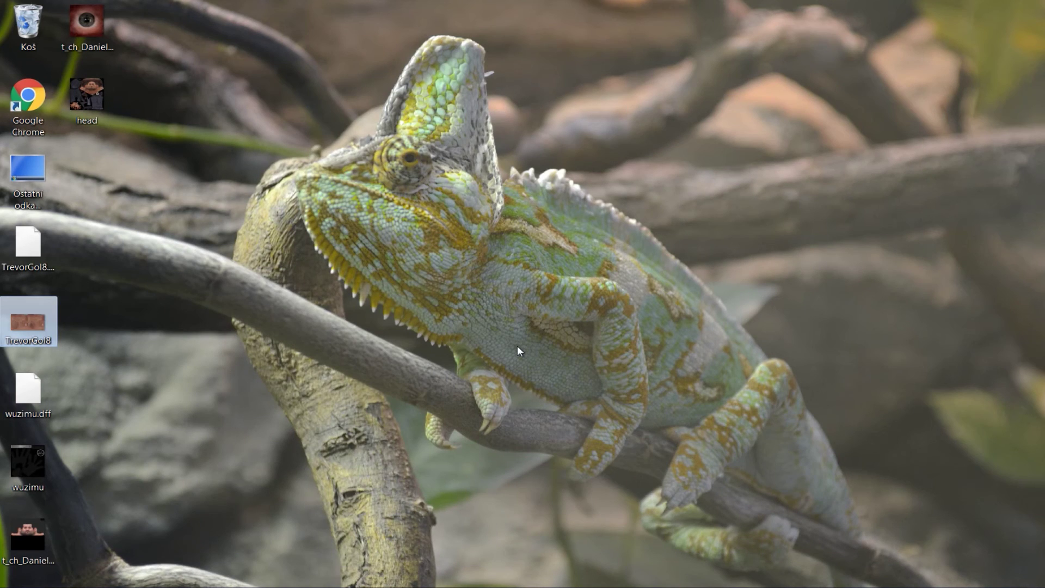
{"action": "left_click", "coordinate": [444, 579]}
Step: Orbit, pan and zoom the viewport to frame the character's face
{"action": "mouse_move", "coordinate": [750, 344]}
{"action": "middle_mouse_down", "text": "alt"}
{"action": "mouse_move", "coordinate": [751, 310]}
{"action": "mouse_move", "coordinate": [723, 290]}
{"action": "mouse_move", "coordinate": [706, 297]}
{"action": "middle_mouse_up", "text": "alt"}
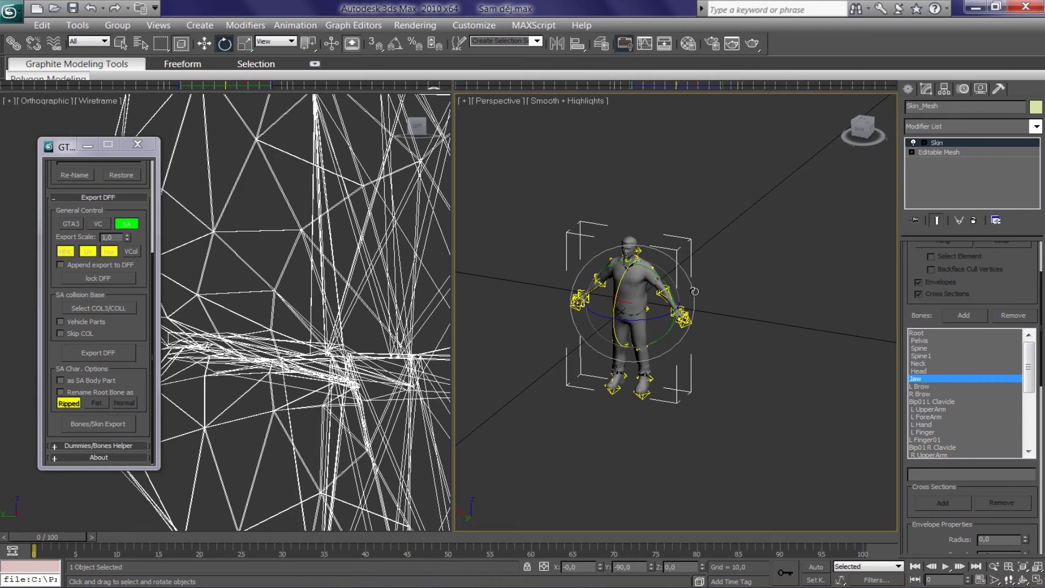
{"action": "scroll", "coordinate": [695, 291], "scroll_direction": "up", "scroll_amount": 5}
{"action": "mouse_move", "coordinate": [695, 305]}
{"action": "middle_mouse_down", "text": "alt"}
{"action": "mouse_move", "coordinate": [619, 337]}
{"action": "mouse_move", "coordinate": [664, 338]}
{"action": "mouse_move", "coordinate": [555, 280]}
{"action": "mouse_move", "coordinate": [739, 288]}
{"action": "mouse_move", "coordinate": [680, 299]}
{"action": "middle_mouse_up", "text": "alt"}
{"action": "scroll", "coordinate": [680, 300], "scroll_direction": "up", "scroll_amount": 3}
{"action": "left_click", "coordinate": [204, 45]}
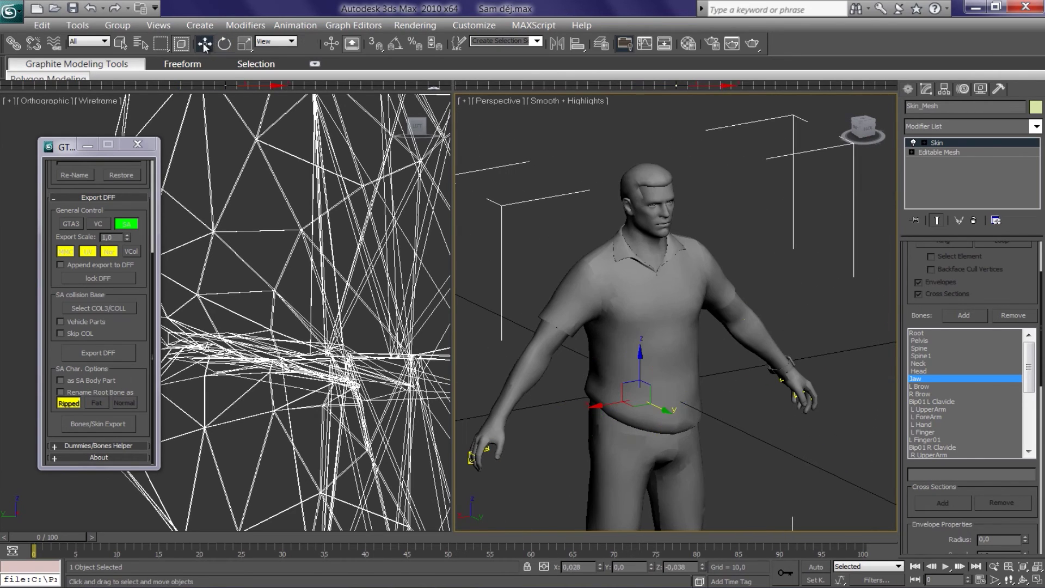
{"action": "middle_click_drag", "start_coordinate": [642, 221], "coordinate": [711, 326]}
{"action": "scroll", "coordinate": [694, 312], "scroll_direction": "up", "scroll_amount": 3}
{"action": "scroll", "coordinate": [730, 297], "scroll_direction": "up", "scroll_amount": 3}
{"action": "scroll", "coordinate": [754, 280], "scroll_direction": "up", "scroll_amount": 2}
{"action": "scroll", "coordinate": [755, 281], "scroll_direction": "down", "scroll_amount": 3}
{"action": "middle_click_drag", "start_coordinate": [754, 281], "coordinate": [625, 497]}
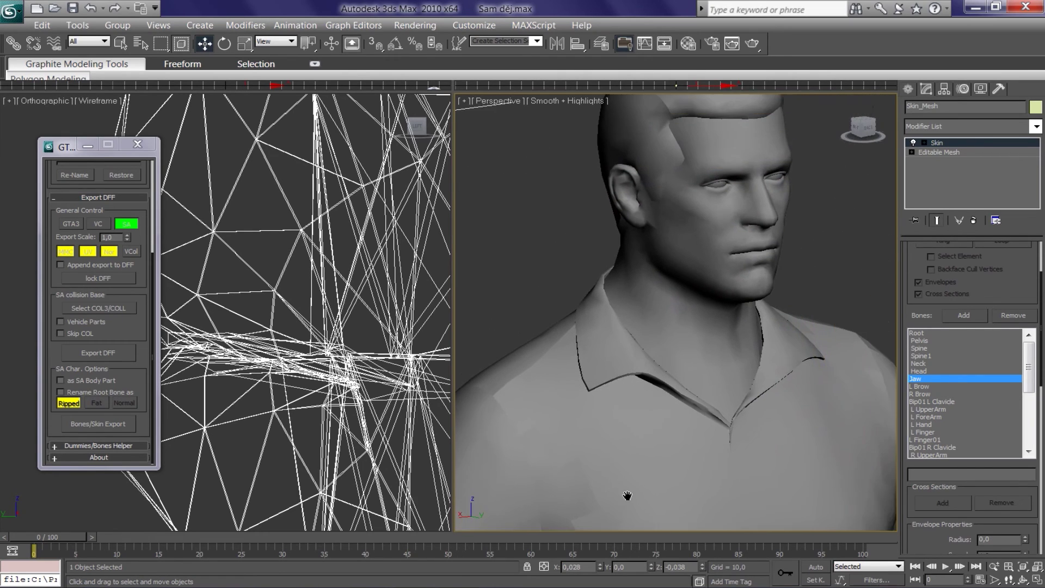
{"action": "scroll", "coordinate": [609, 425], "scroll_direction": "up", "scroll_amount": 1}
{"action": "scroll", "coordinate": [675, 364], "scroll_direction": "up", "scroll_amount": 3}
{"action": "scroll", "coordinate": [687, 365], "scroll_direction": "up", "scroll_amount": 2}
{"action": "middle_click_drag", "start_coordinate": [687, 366], "coordinate": [703, 322]}
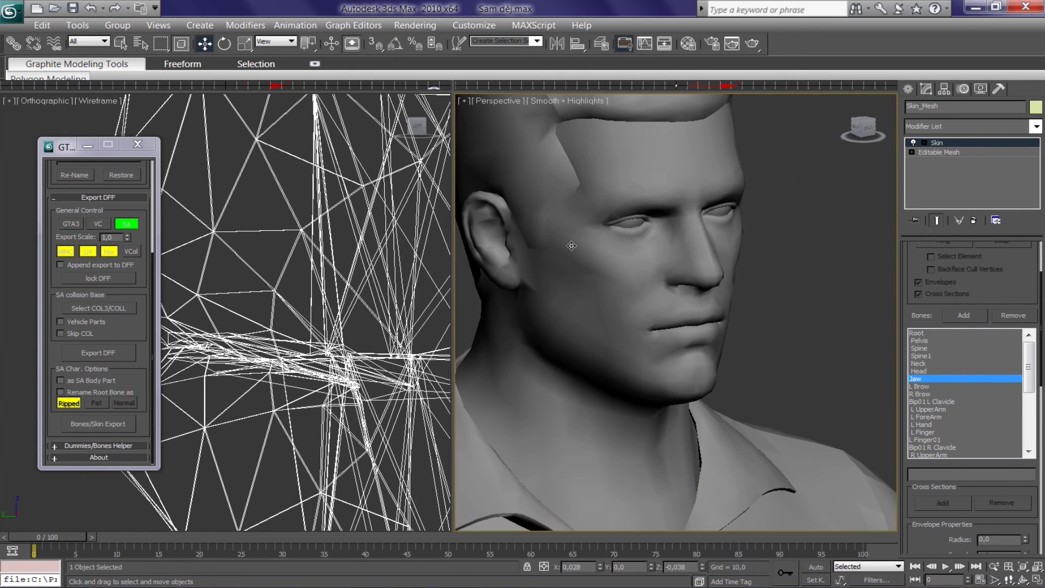
Step: Select the Jaw bone via Select From Scene and switch to Select and Rotate
{"action": "left_click", "coordinate": [141, 43]}
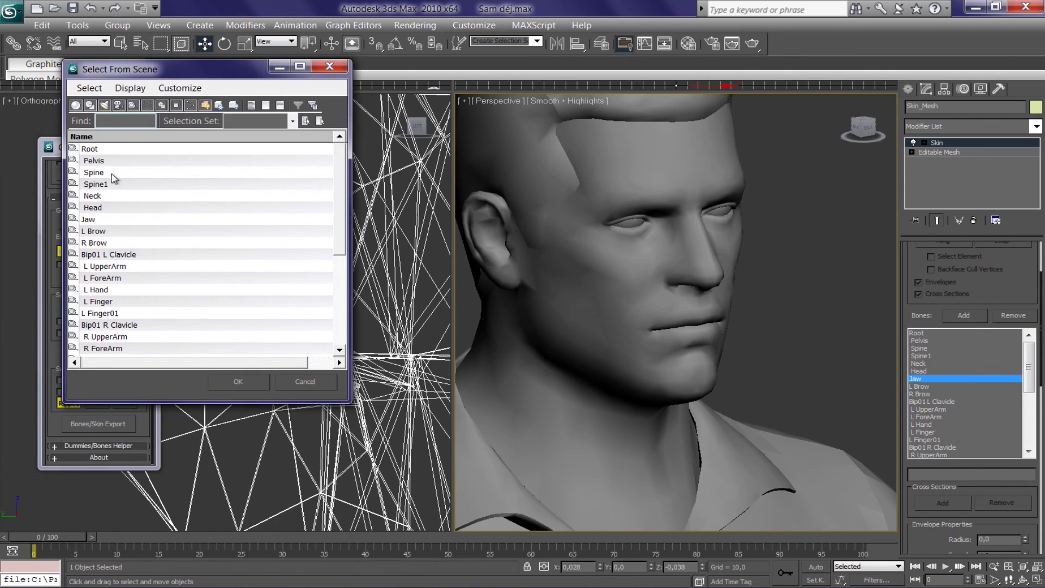
{"action": "left_click", "coordinate": [95, 220]}
{"action": "left_click", "coordinate": [238, 381]}
{"action": "left_click", "coordinate": [229, 48]}
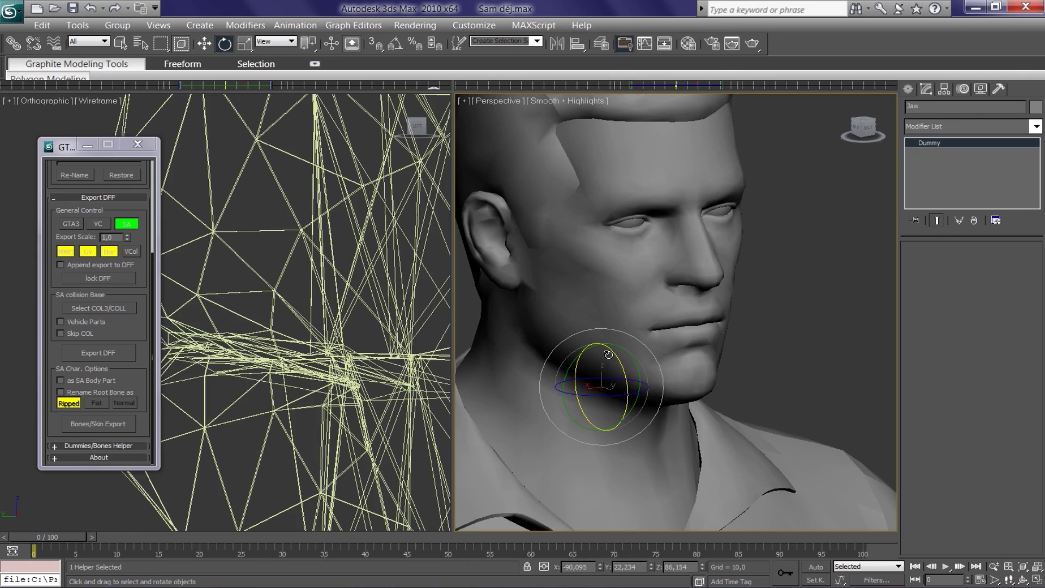